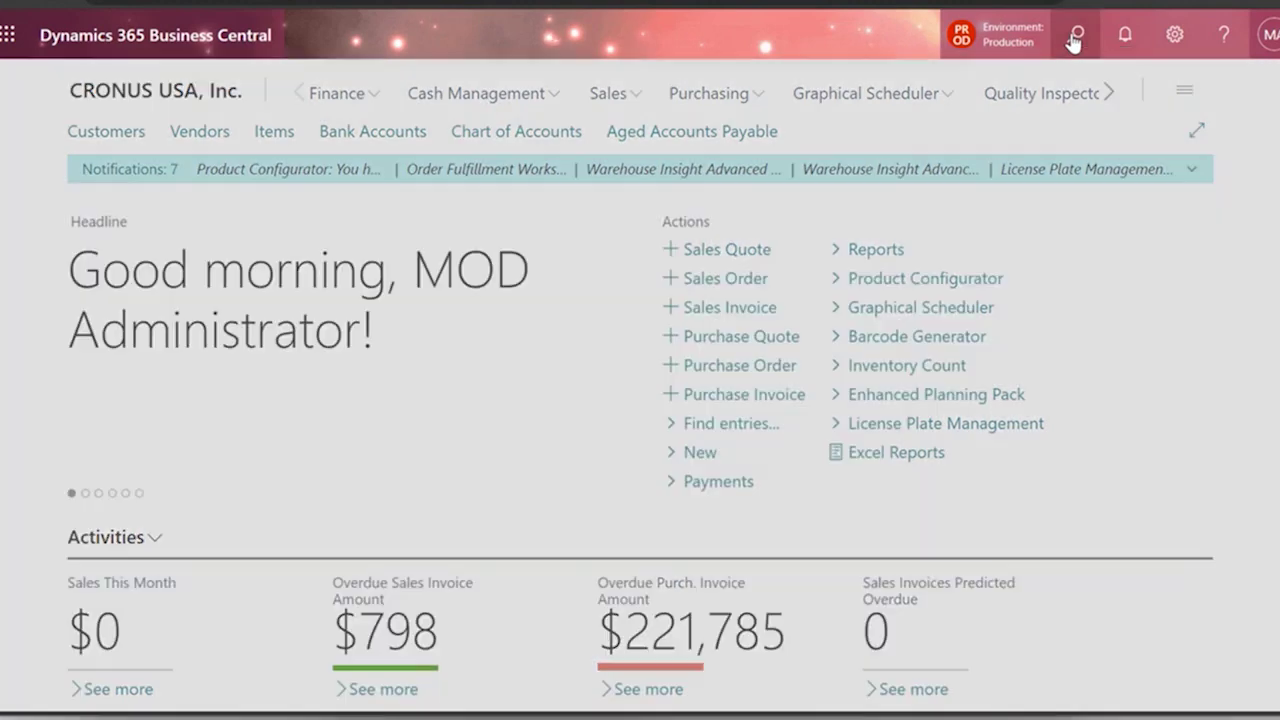
# Search for "bom pro" and open the Production BOMs list
pyautogui.write('b')
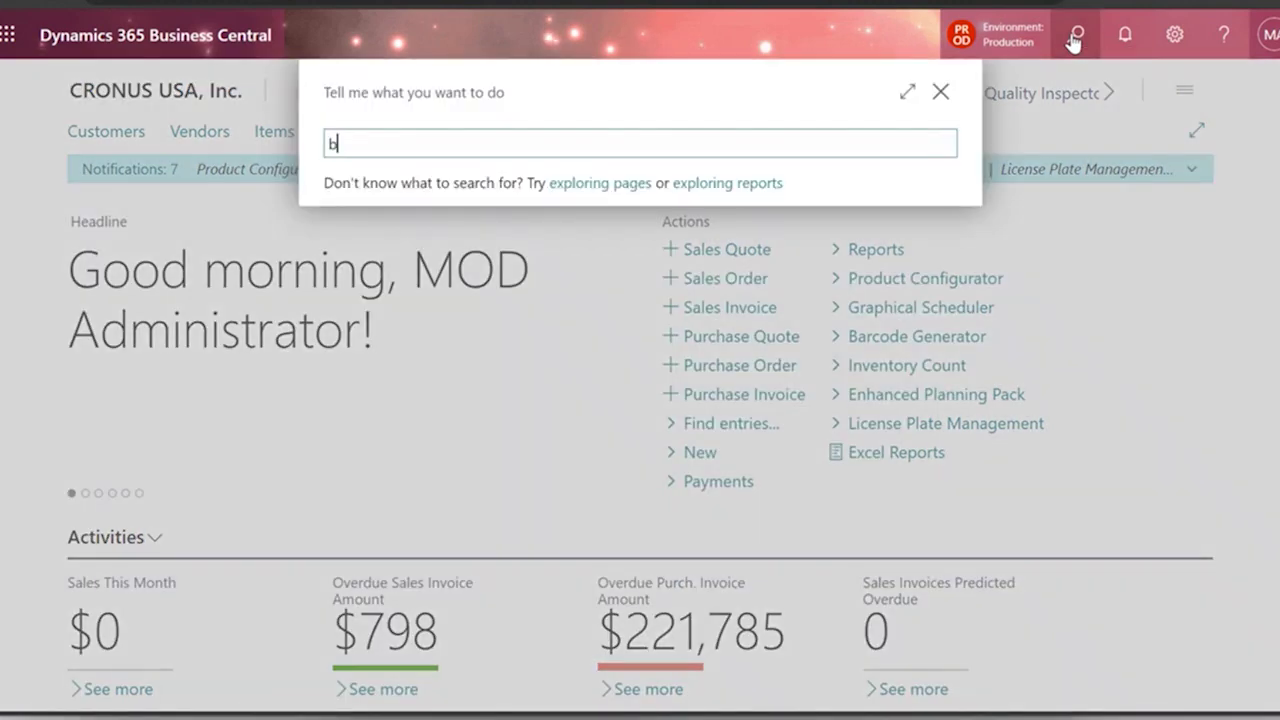
pyautogui.write('om pro')
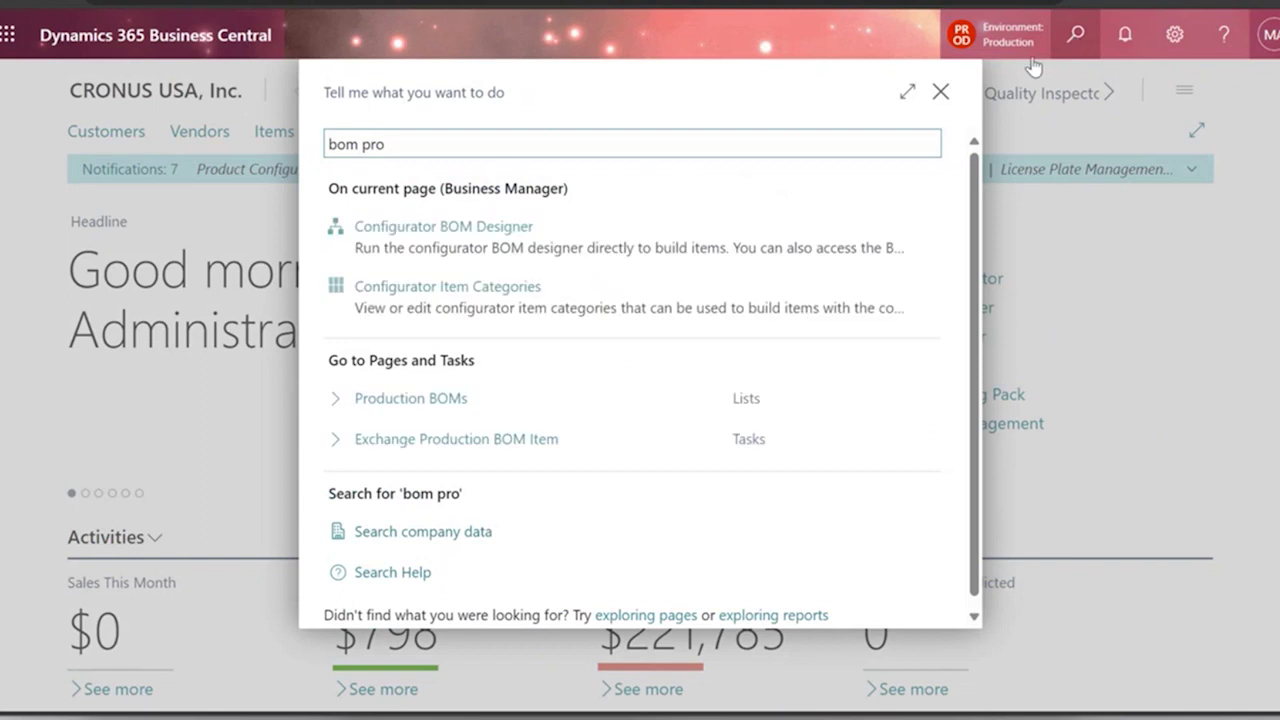
pyautogui.click(515, 400)
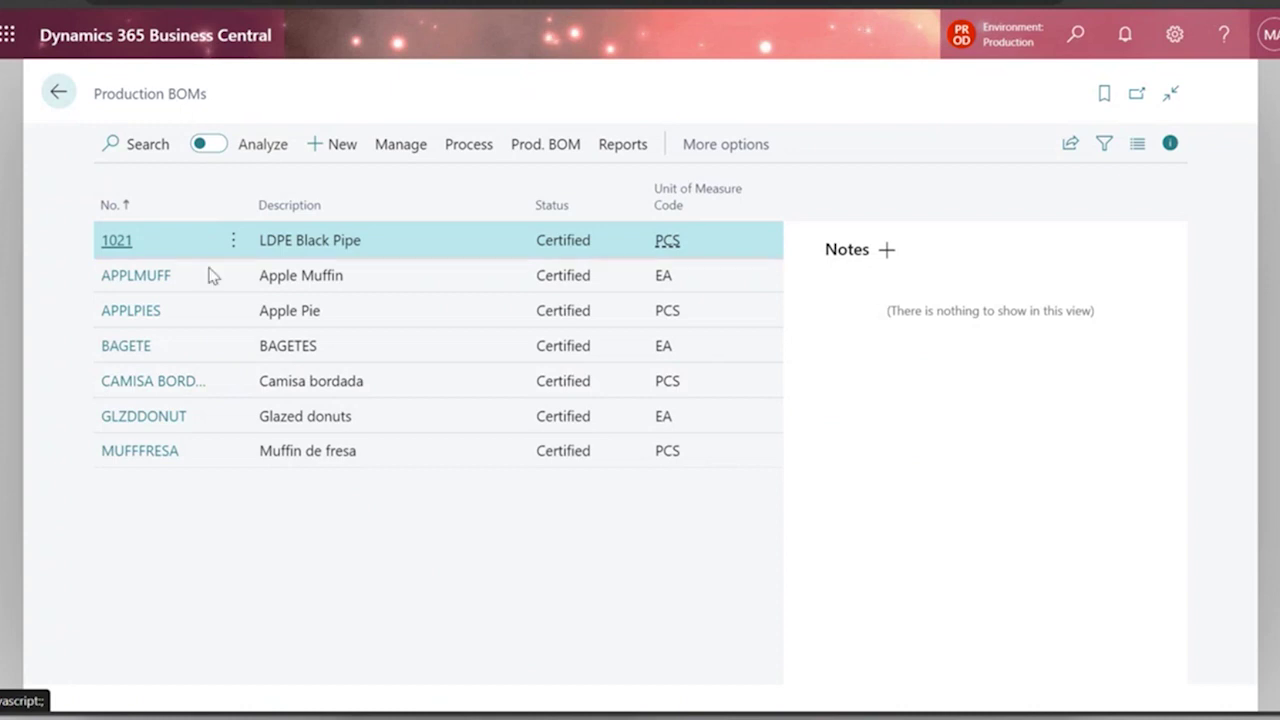
# Open production BOM 1021 LDPE Black Pipe and hide its notes pane to show the full component lines
pyautogui.click(118, 239)
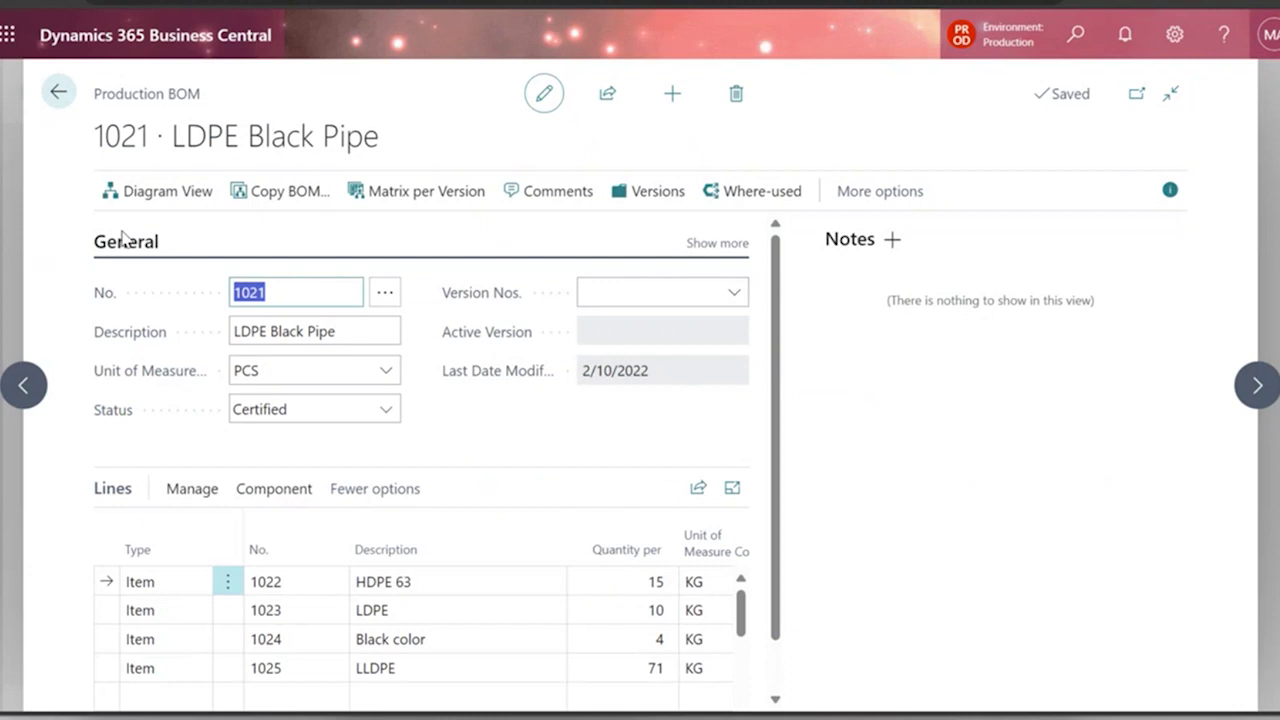
pyautogui.click(1170, 193)
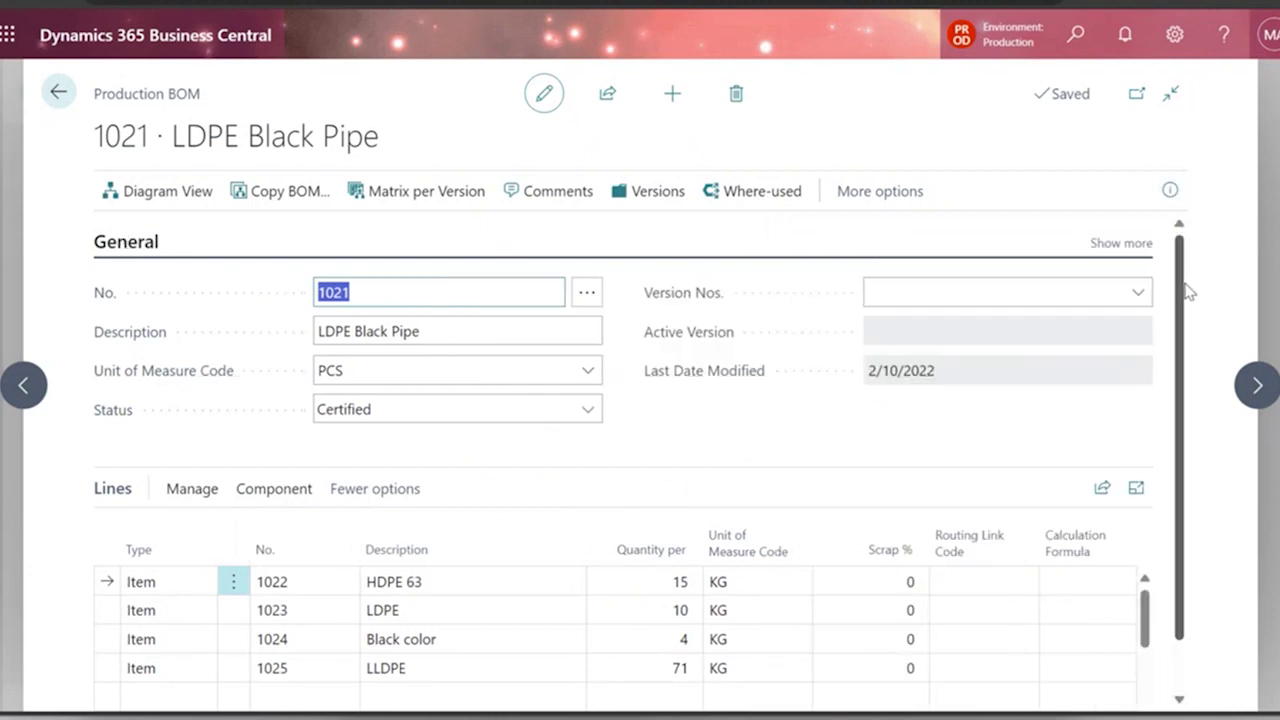
pyautogui.scroll(-2, 1183, 290)
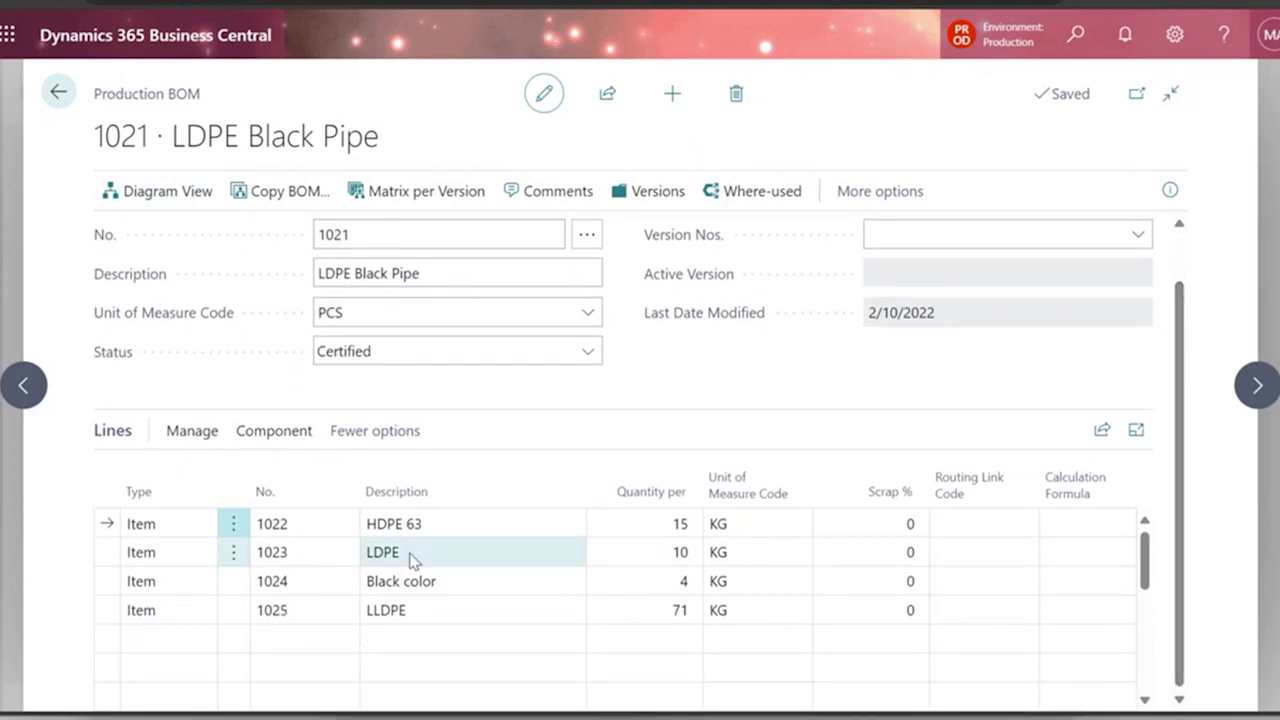
# Examine the BOM's description and the item numbers, descriptions and quantities per of its component lines
pyautogui.click(430, 283)
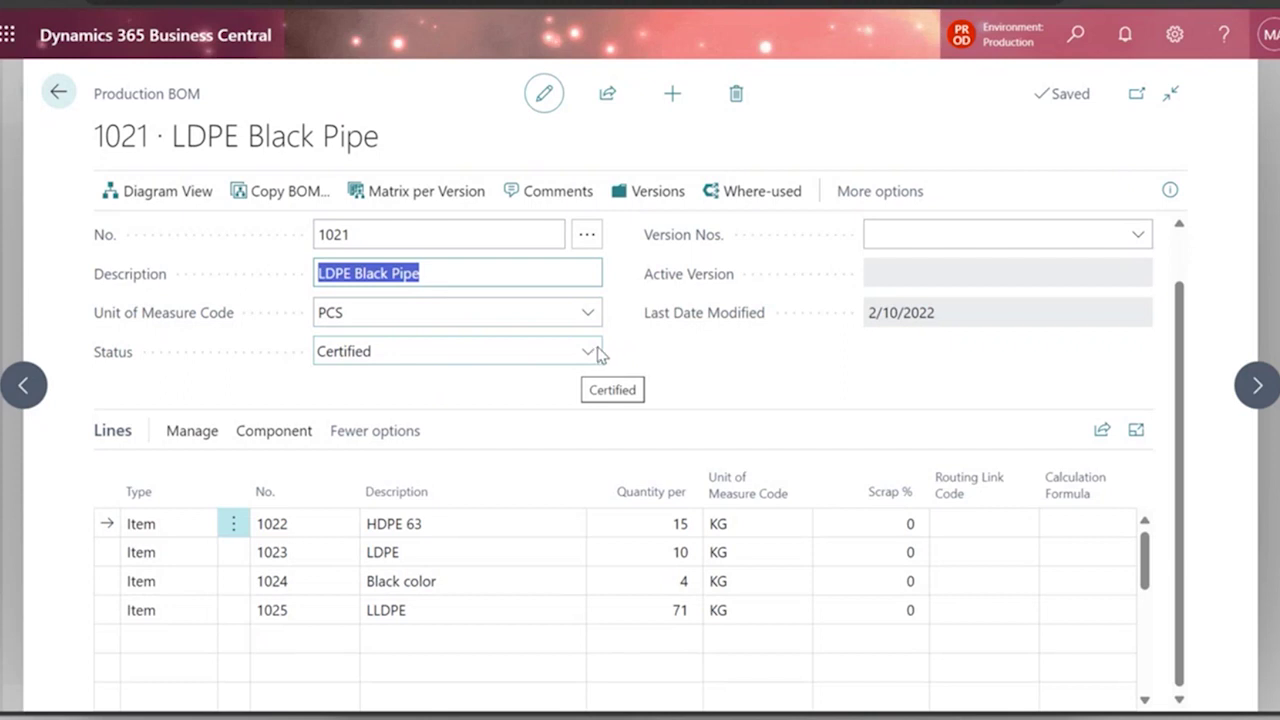
pyautogui.click(330, 524)
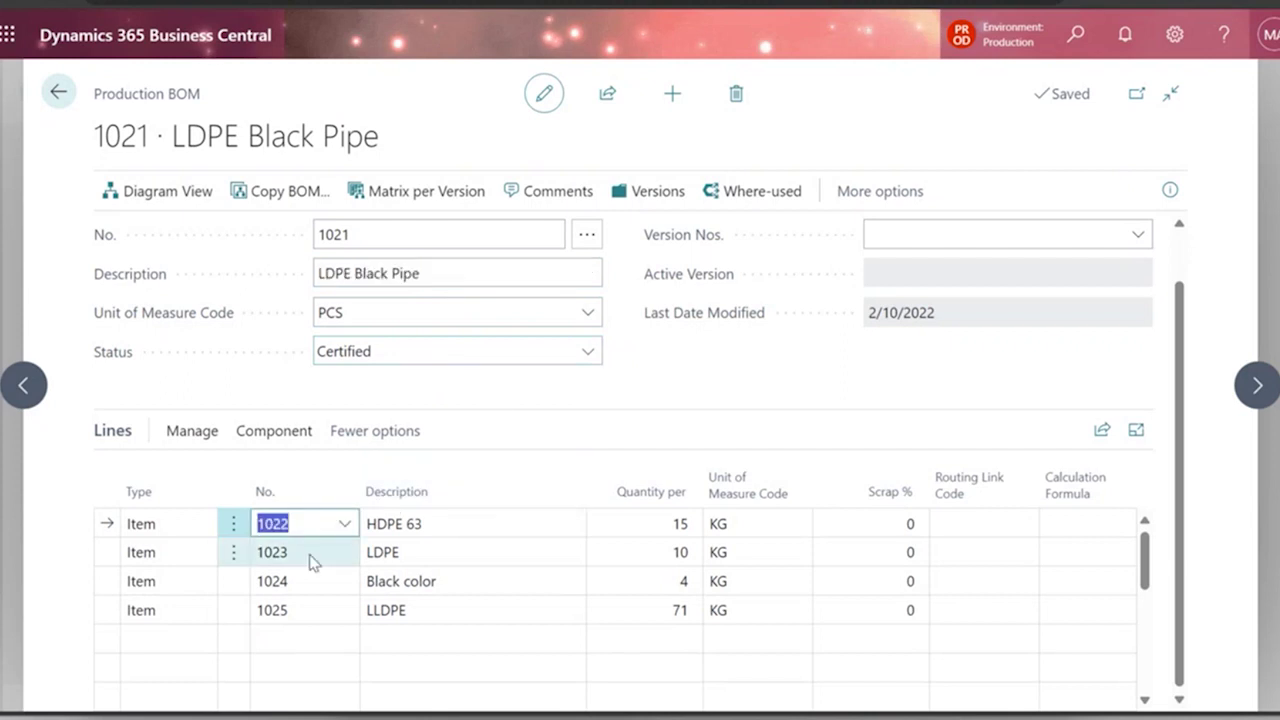
pyautogui.click(305, 560)
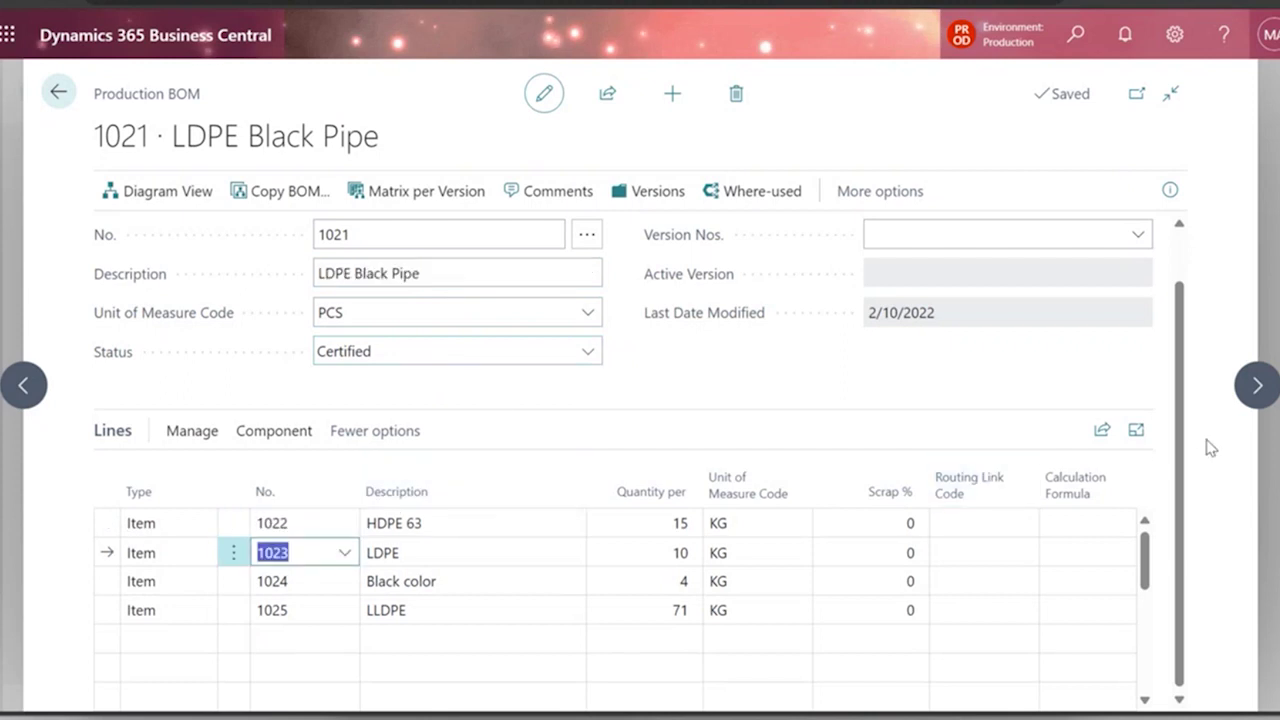
pyautogui.click(669, 525)
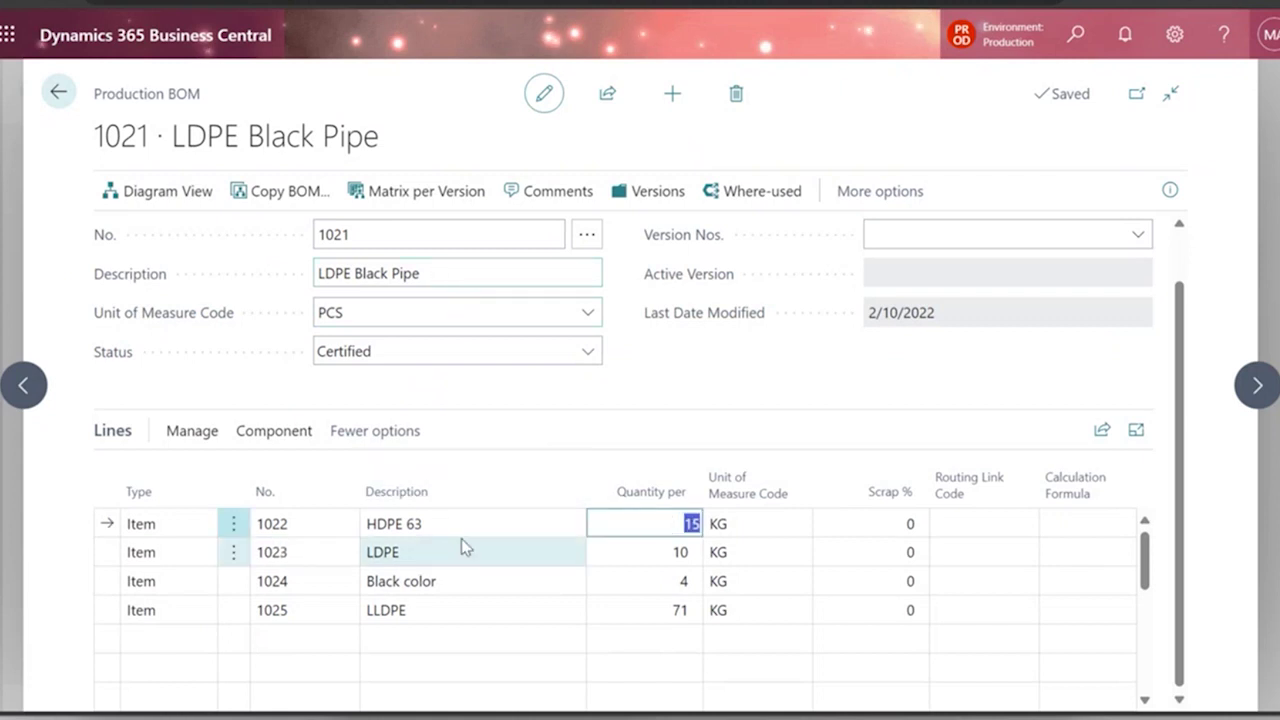
pyautogui.click(455, 607)
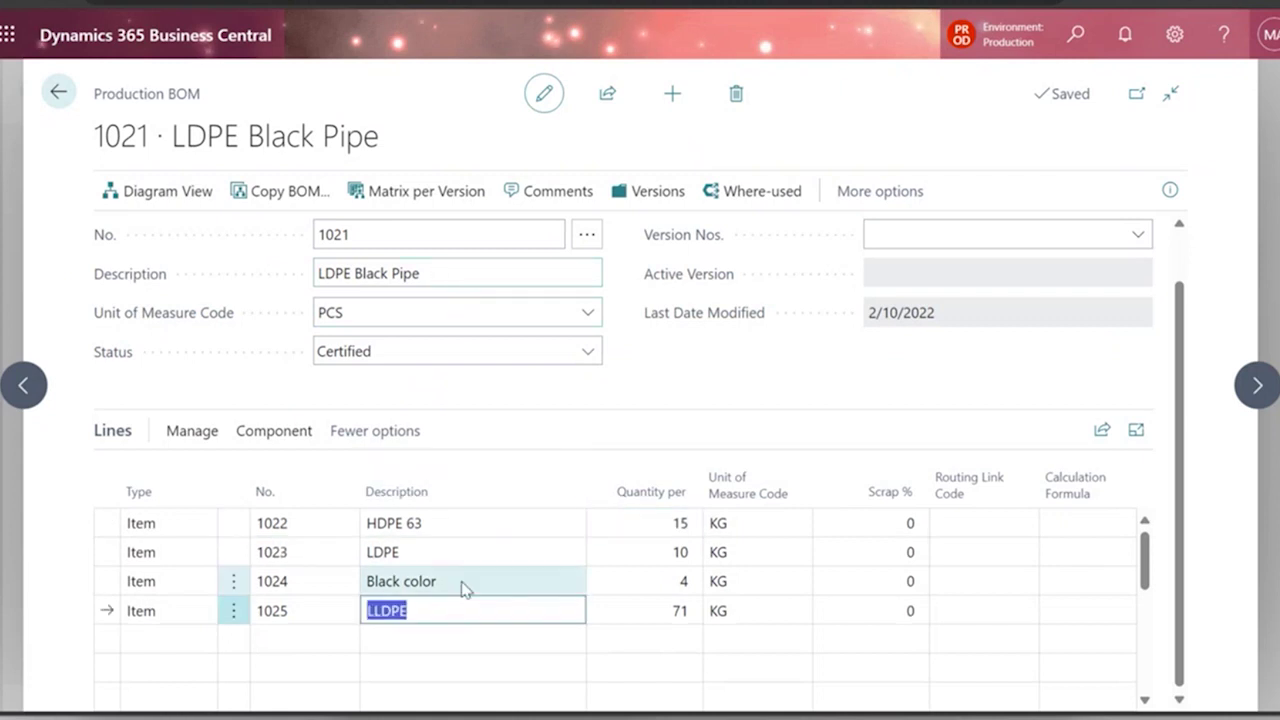
pyautogui.click(465, 580)
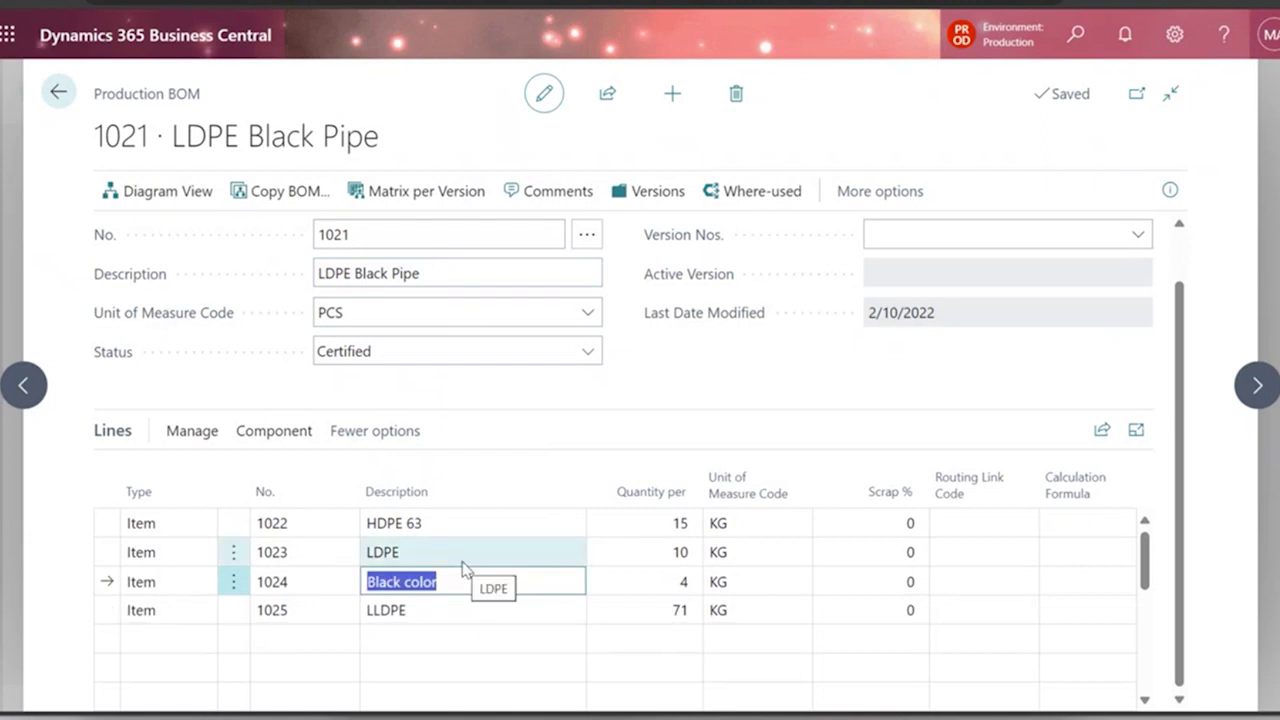
pyautogui.click(463, 558)
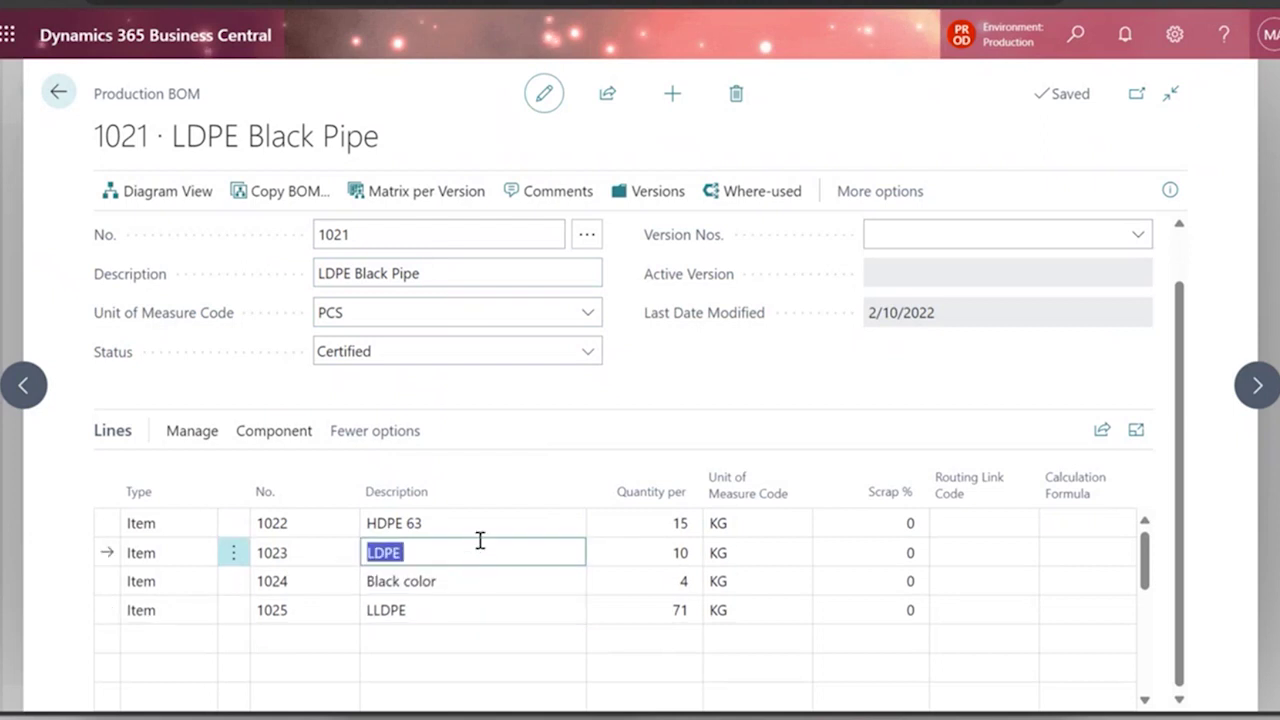
# Look up the items selectable for the HDPE 63 component line and leave the current item in place
pyautogui.click(316, 533)
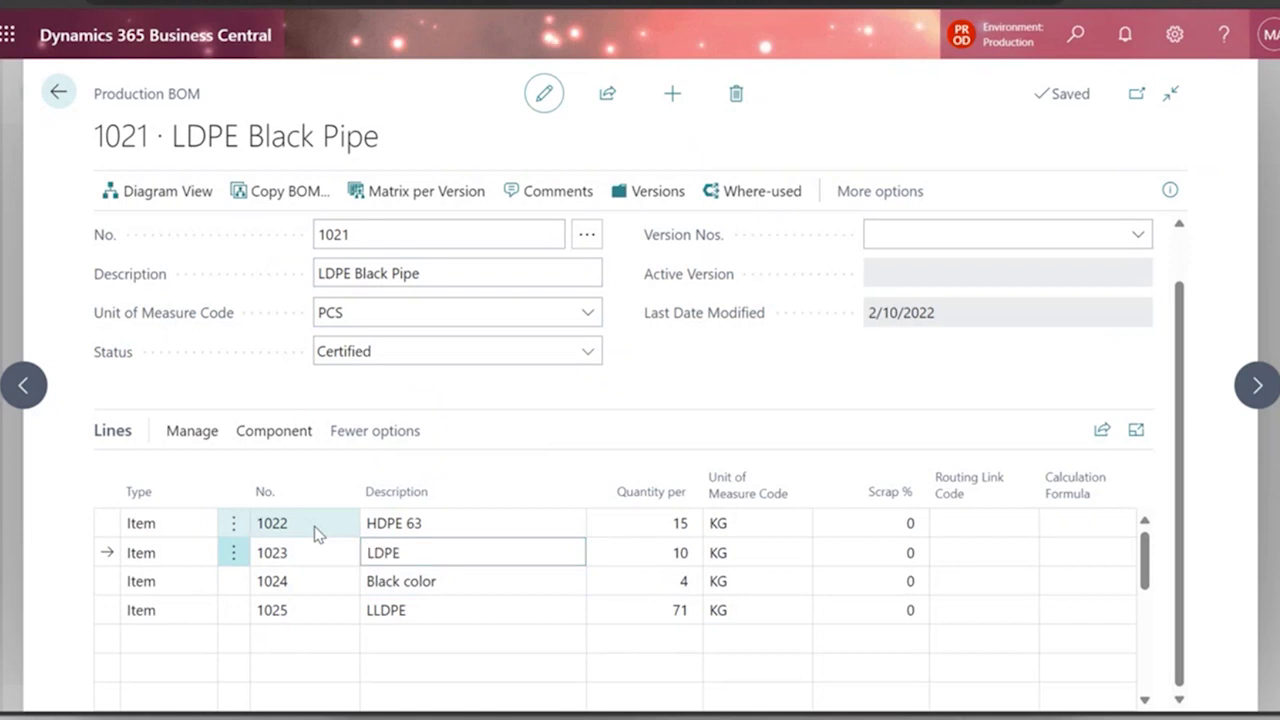
pyautogui.click(343, 527)
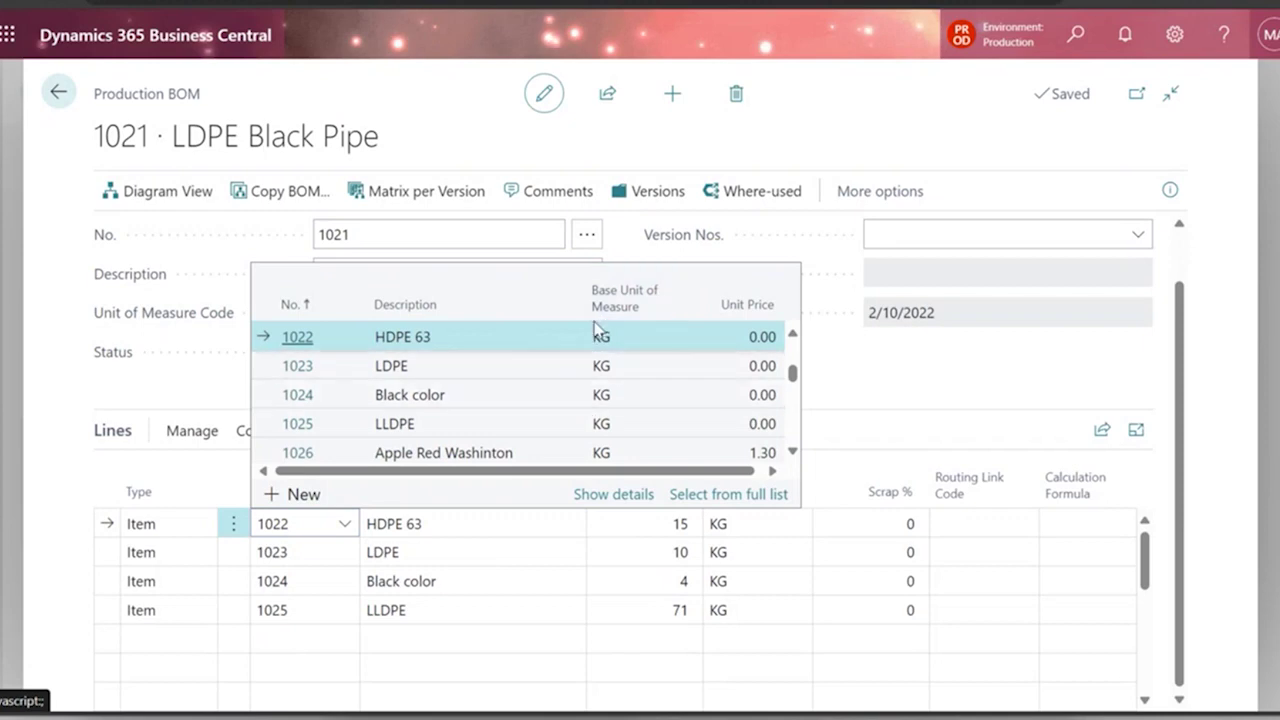
pyautogui.click(919, 365)
# View the LDPE Black Pipe BOM as an enlarged multi-level diagram and return to the BOM card
pyautogui.click(190, 196)
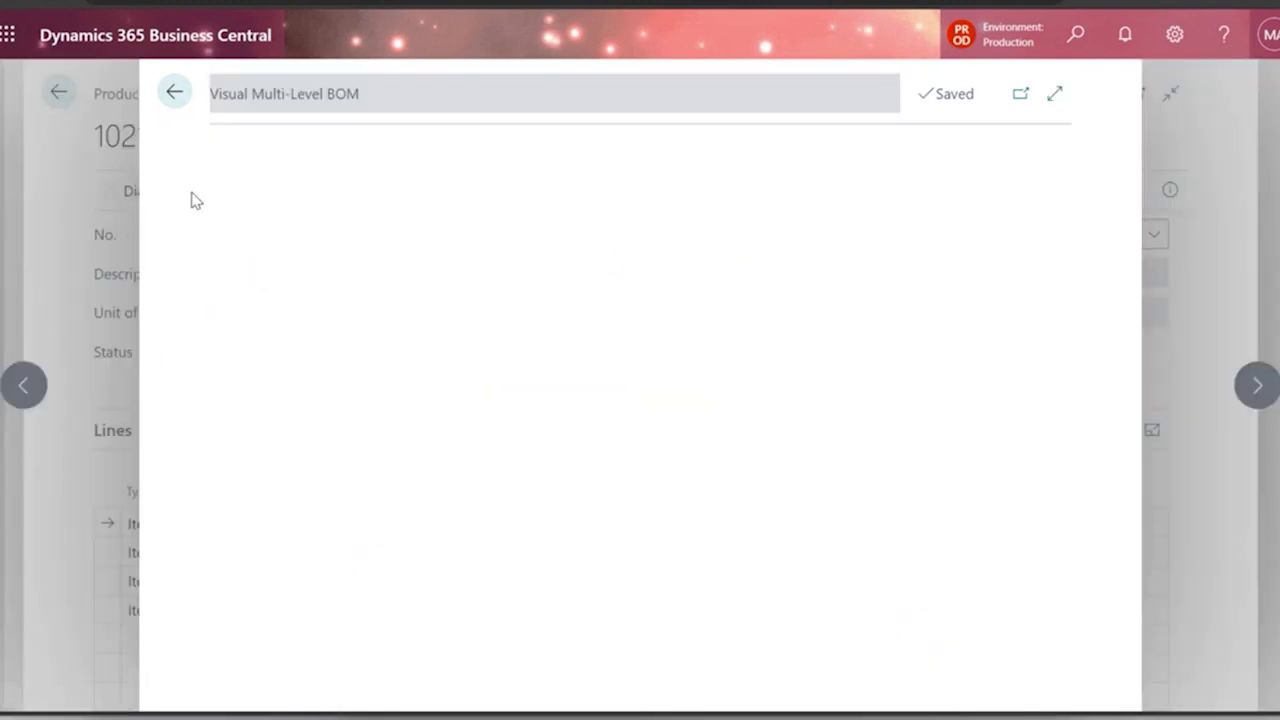
pyautogui.click(1050, 95)
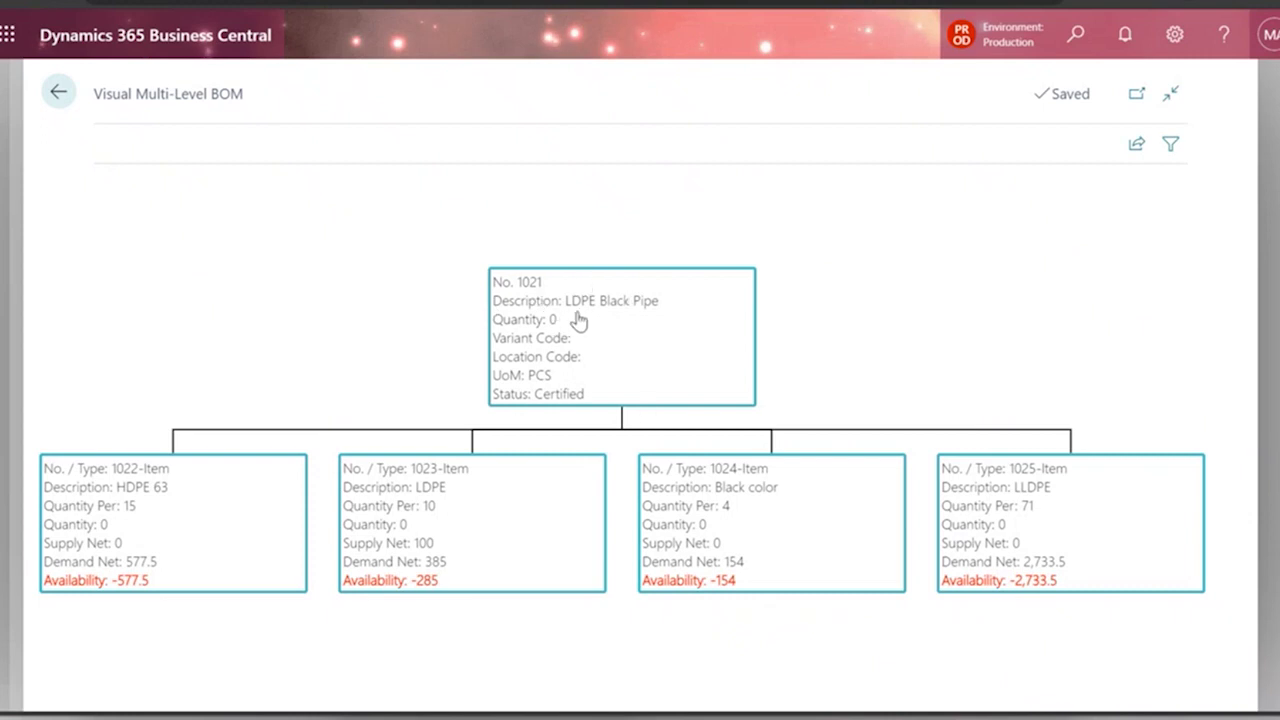
pyautogui.click(60, 94)
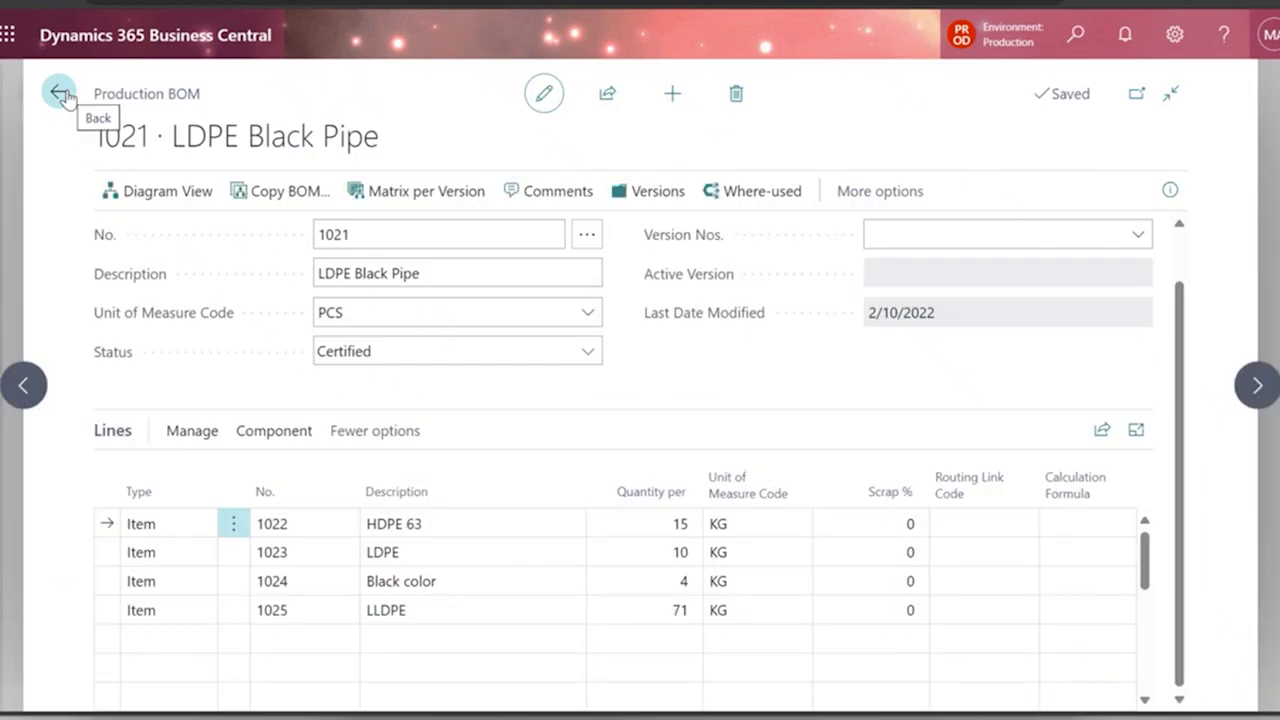
# View the BOM's matrix per version with single levels and return to the BOM card
pyautogui.click(414, 201)
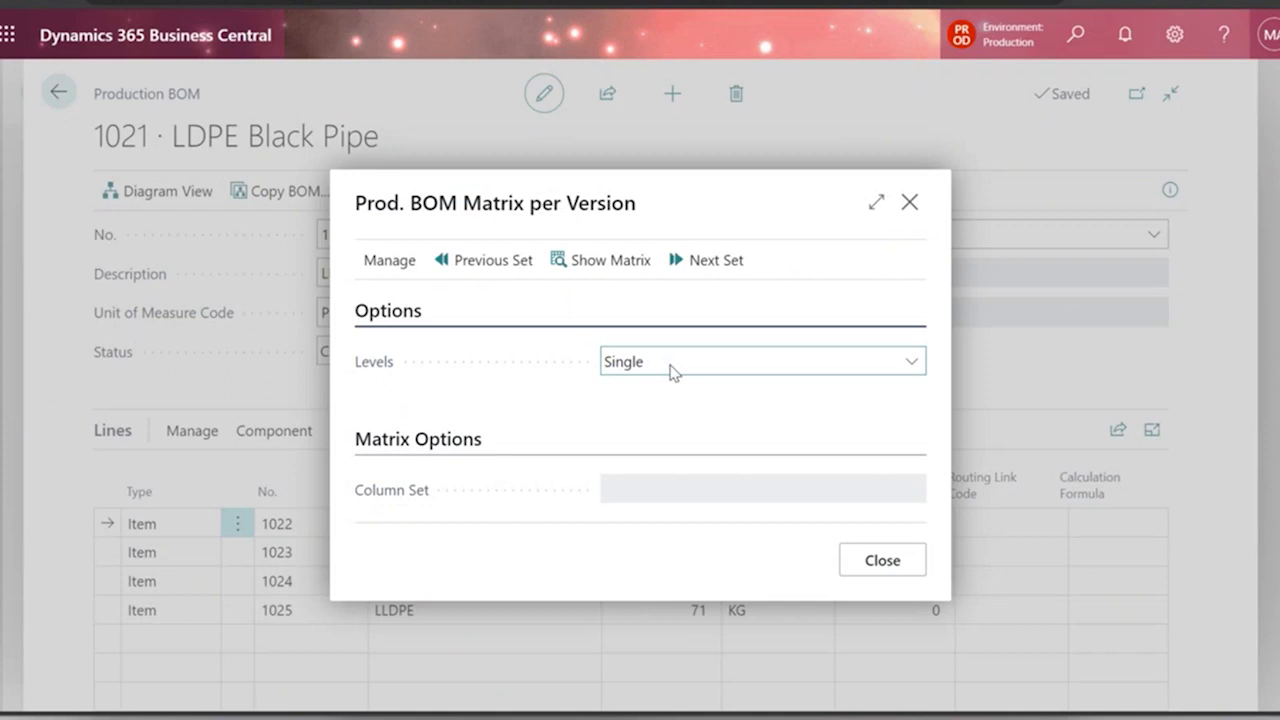
pyautogui.click(615, 259)
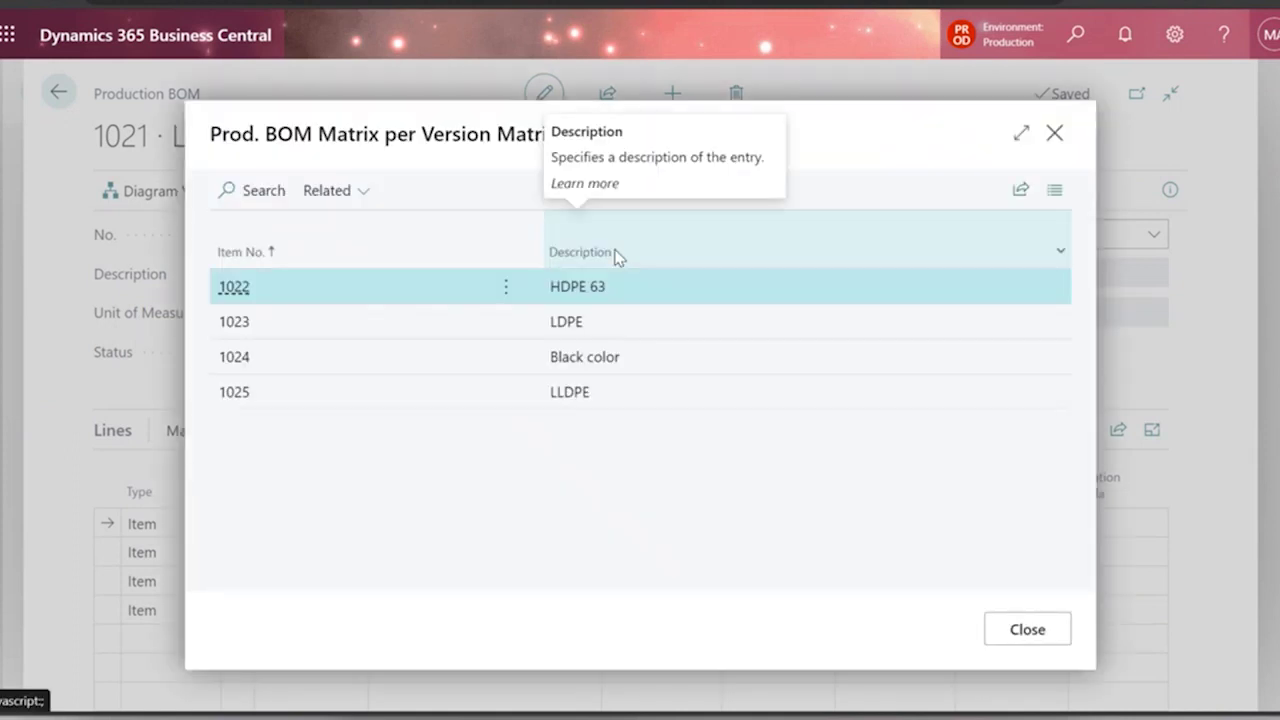
pyautogui.click(1057, 137)
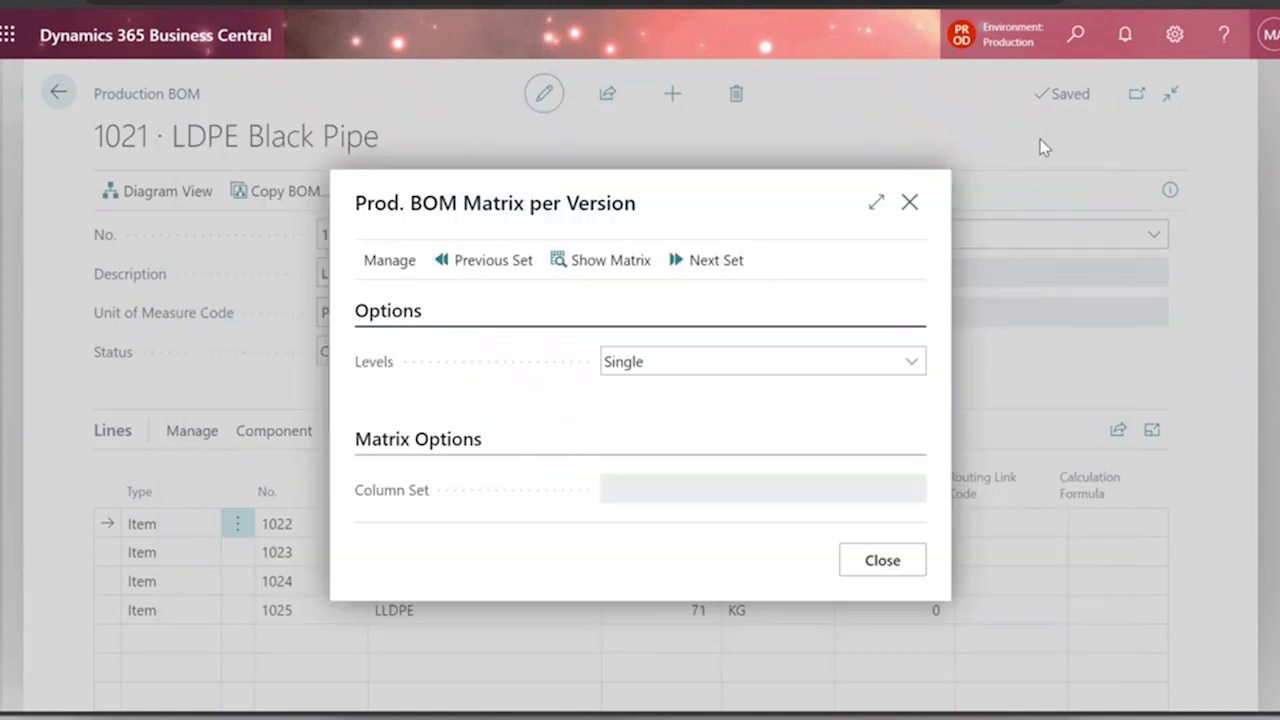
pyautogui.click(906, 204)
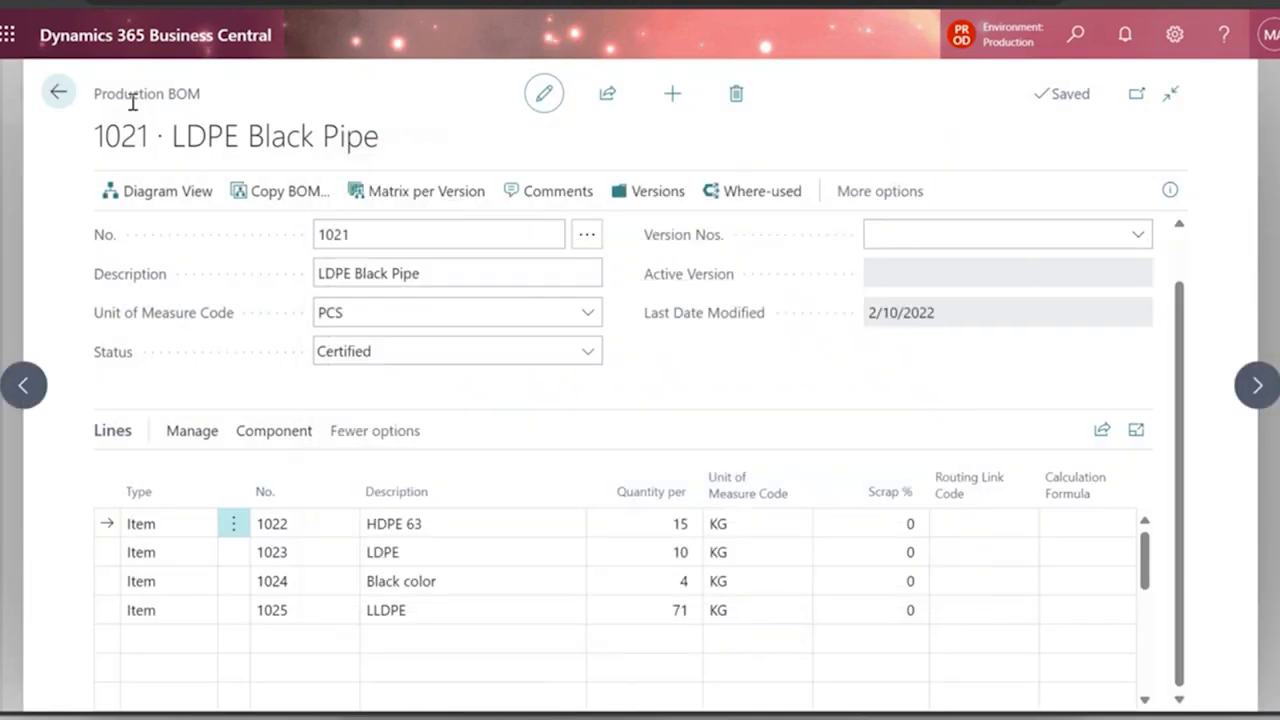
# Open the CAMISA BORDADA production BOM and examine the quantity per of each component line
pyautogui.click(58, 92)
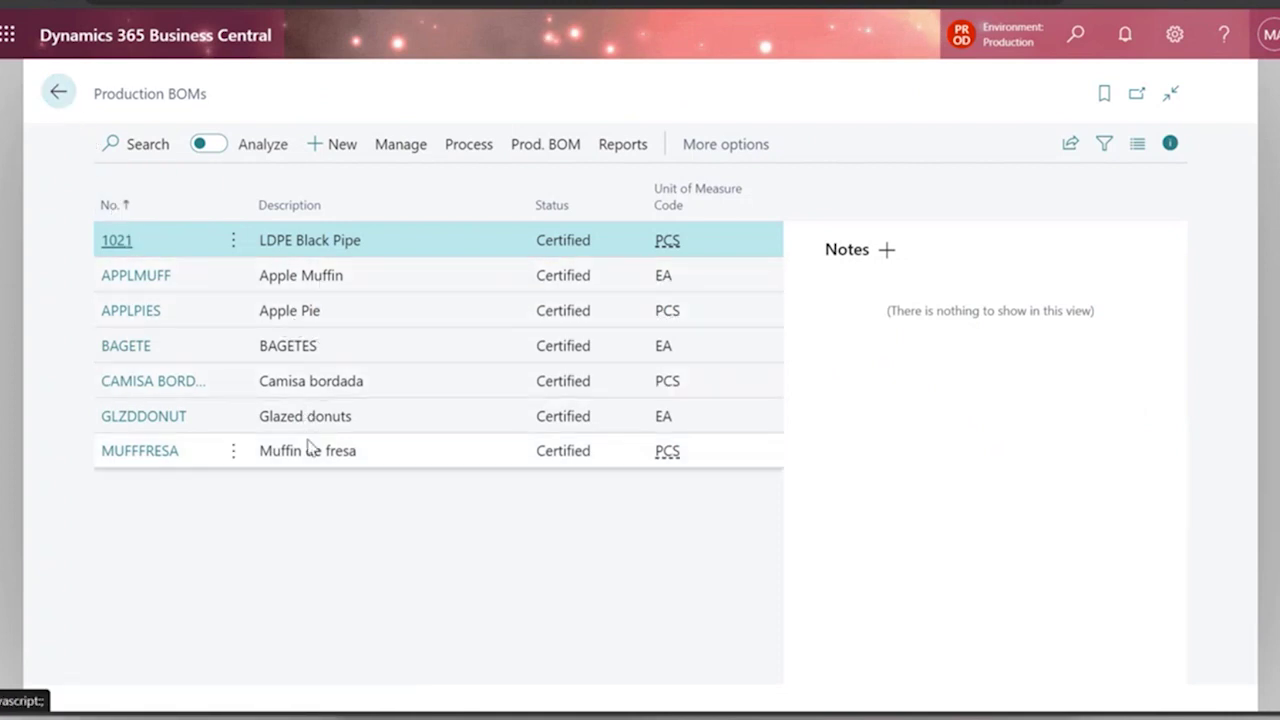
pyautogui.click(190, 379)
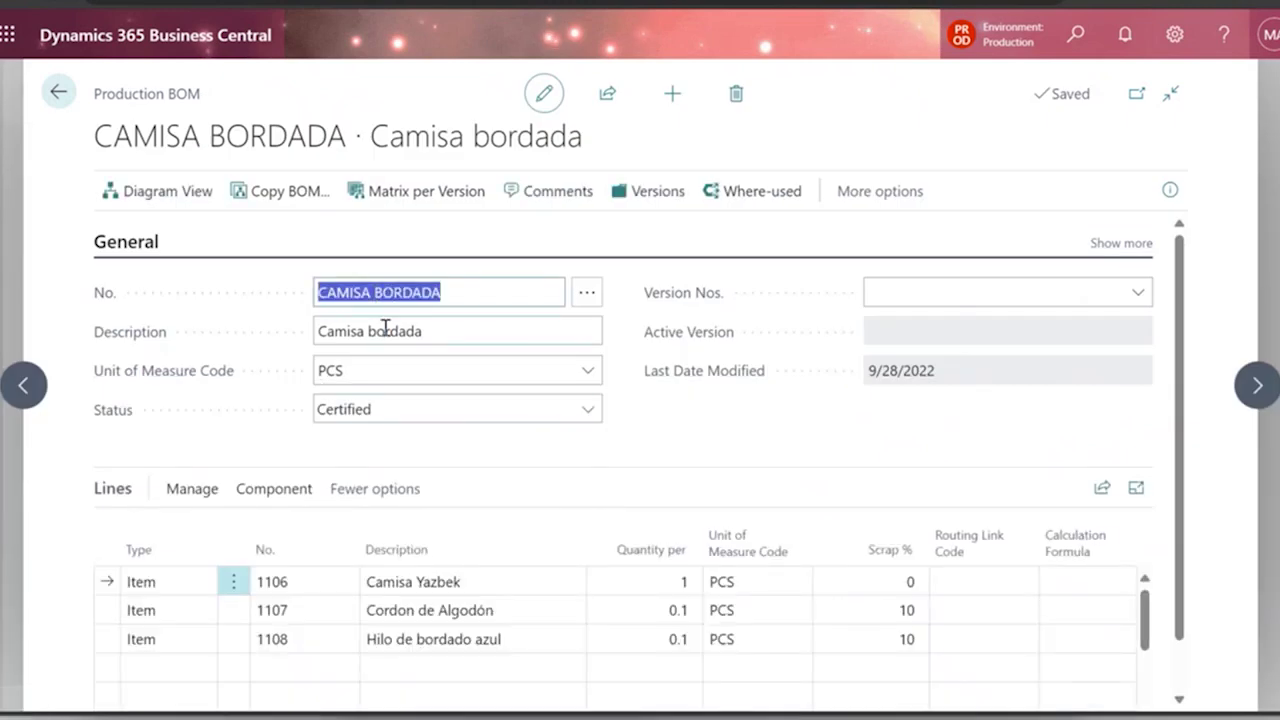
pyautogui.click(623, 591)
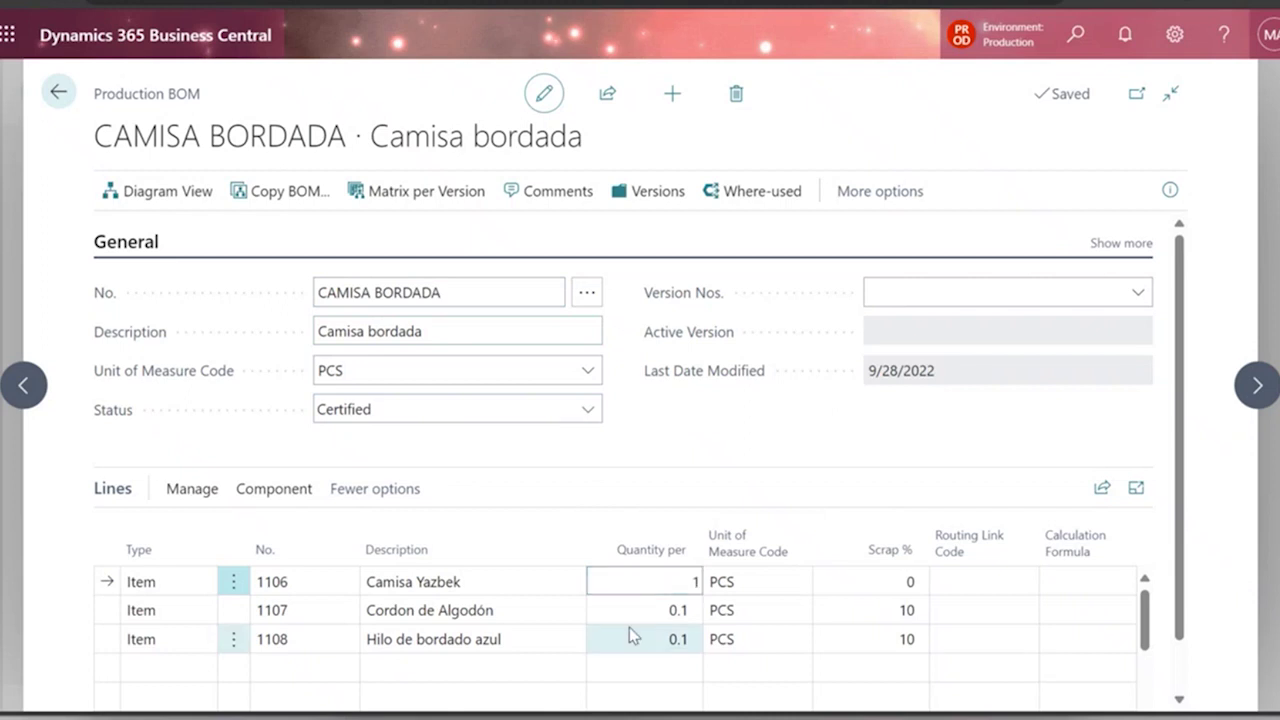
pyautogui.click(632, 637)
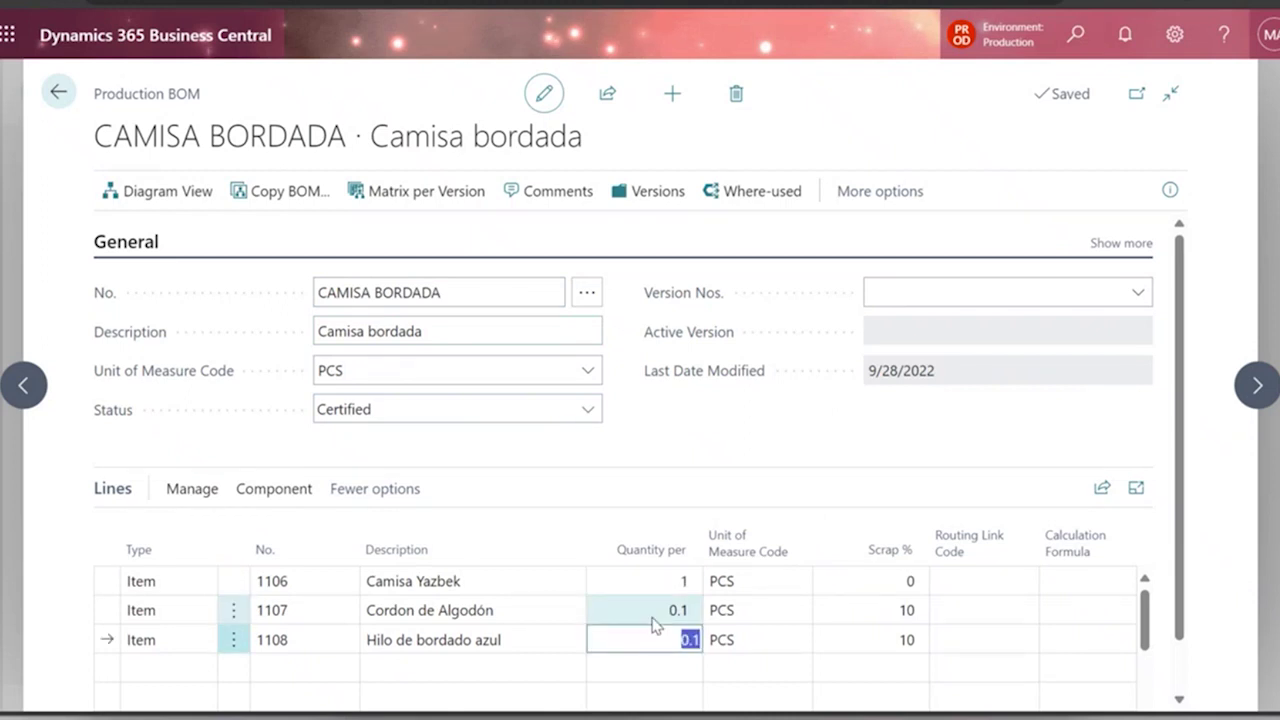
pyautogui.click(654, 598)
pyautogui.click(654, 582)
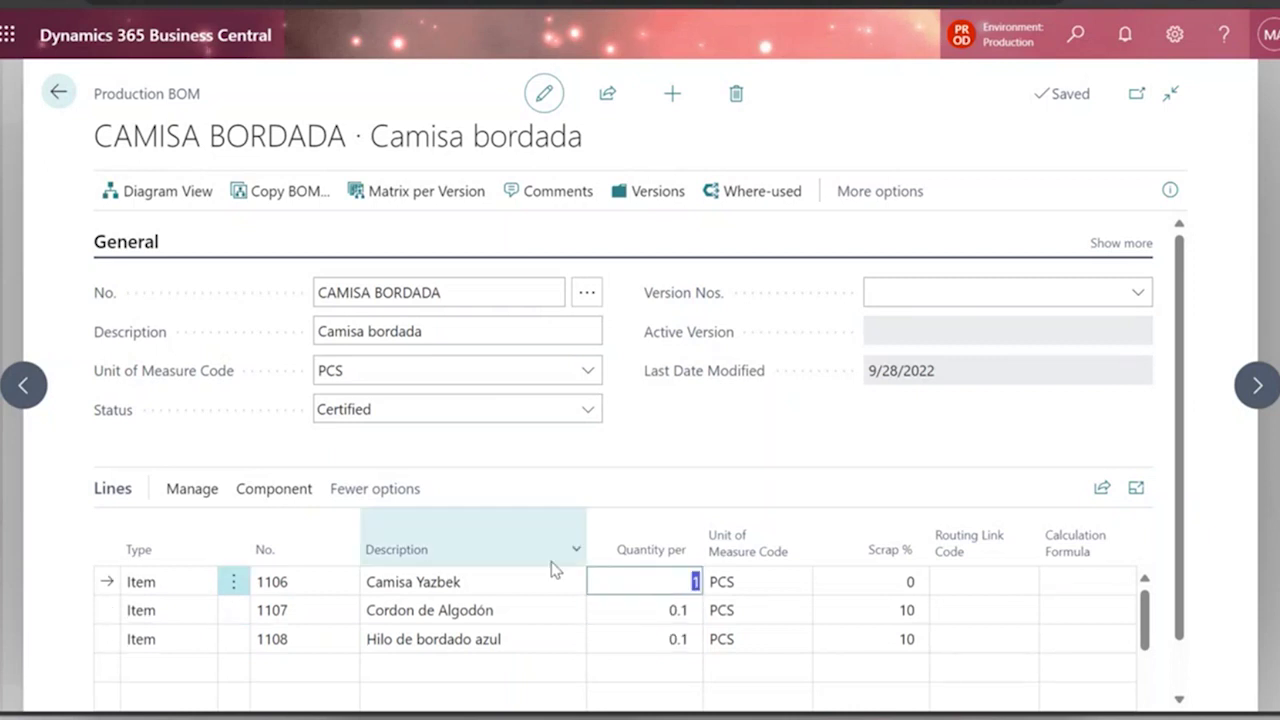
# Examine all levels of the CAMISA BORDADA BOM in the diagram view and return to the BOM card
pyautogui.click(177, 212)
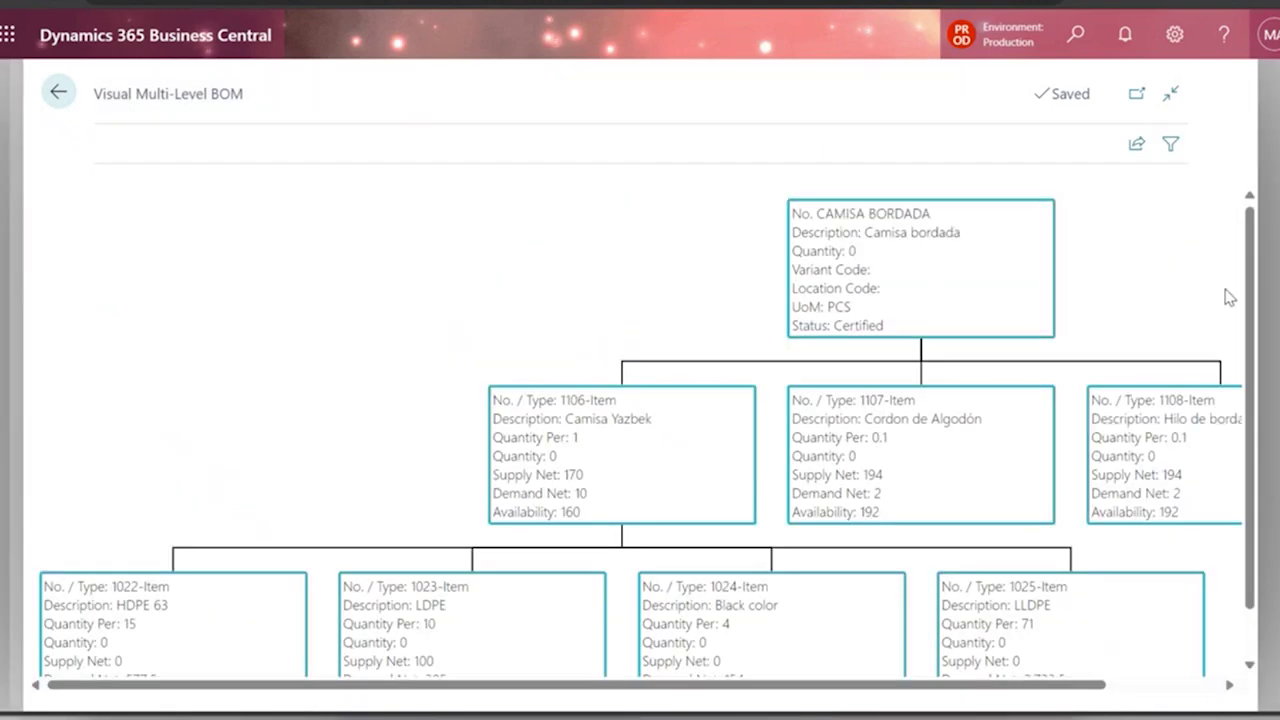
pyautogui.moveTo(1245, 301)
pyautogui.mouseDown()
pyautogui.moveTo(1237, 394)
pyautogui.moveTo(1245, 299)
pyautogui.mouseUp()
pyautogui.moveTo(1067, 694); pyautogui.dragTo(1228, 702)
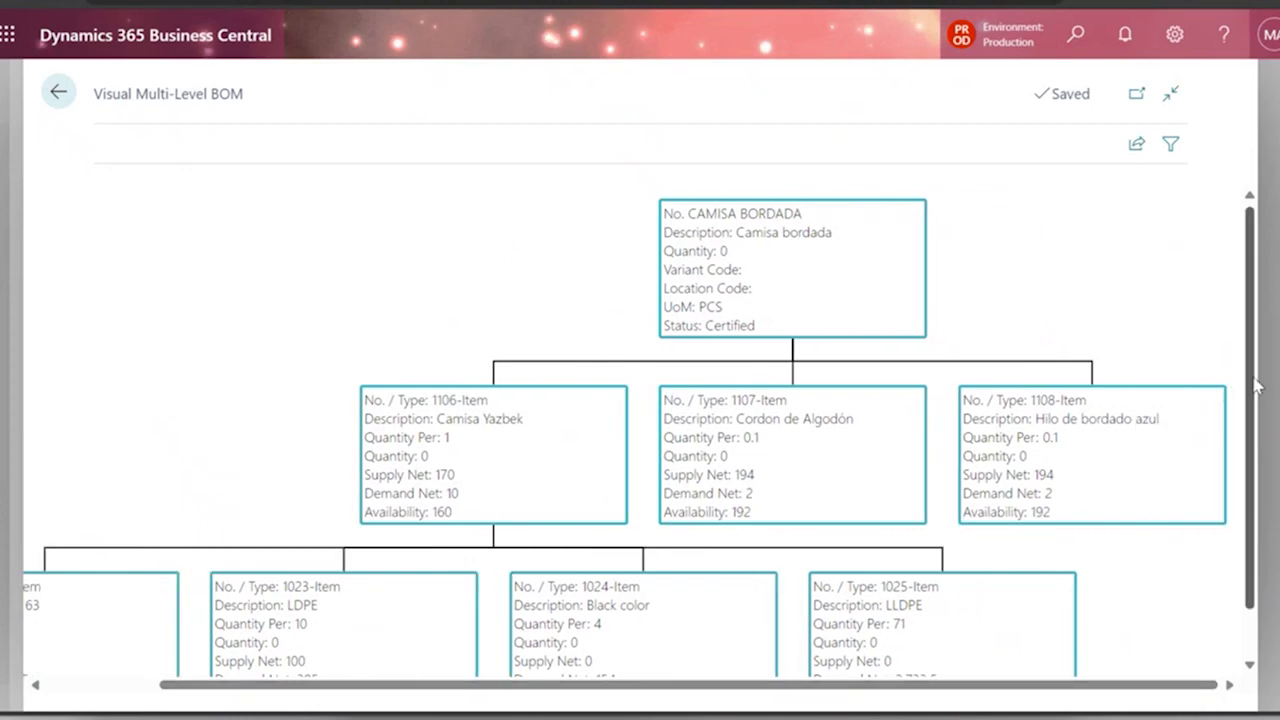
pyautogui.moveTo(1256, 386); pyautogui.dragTo(1234, 514)
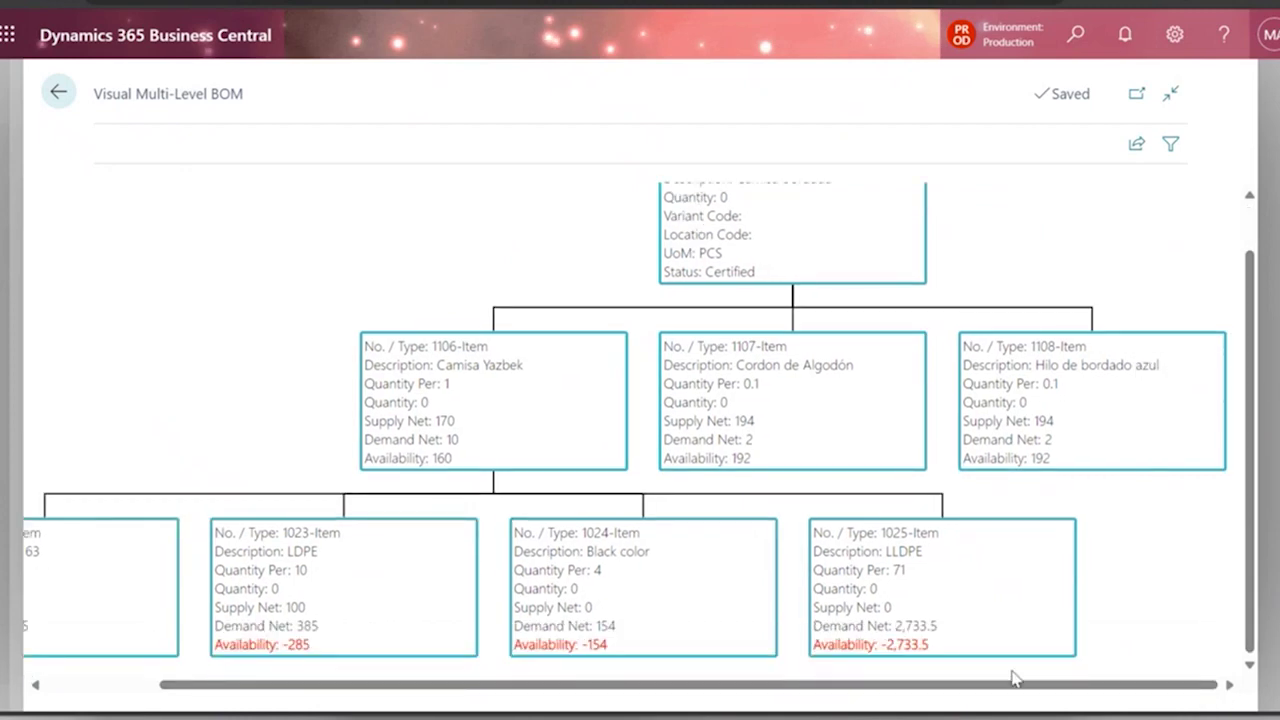
pyautogui.moveTo(1002, 694); pyautogui.dragTo(890, 694)
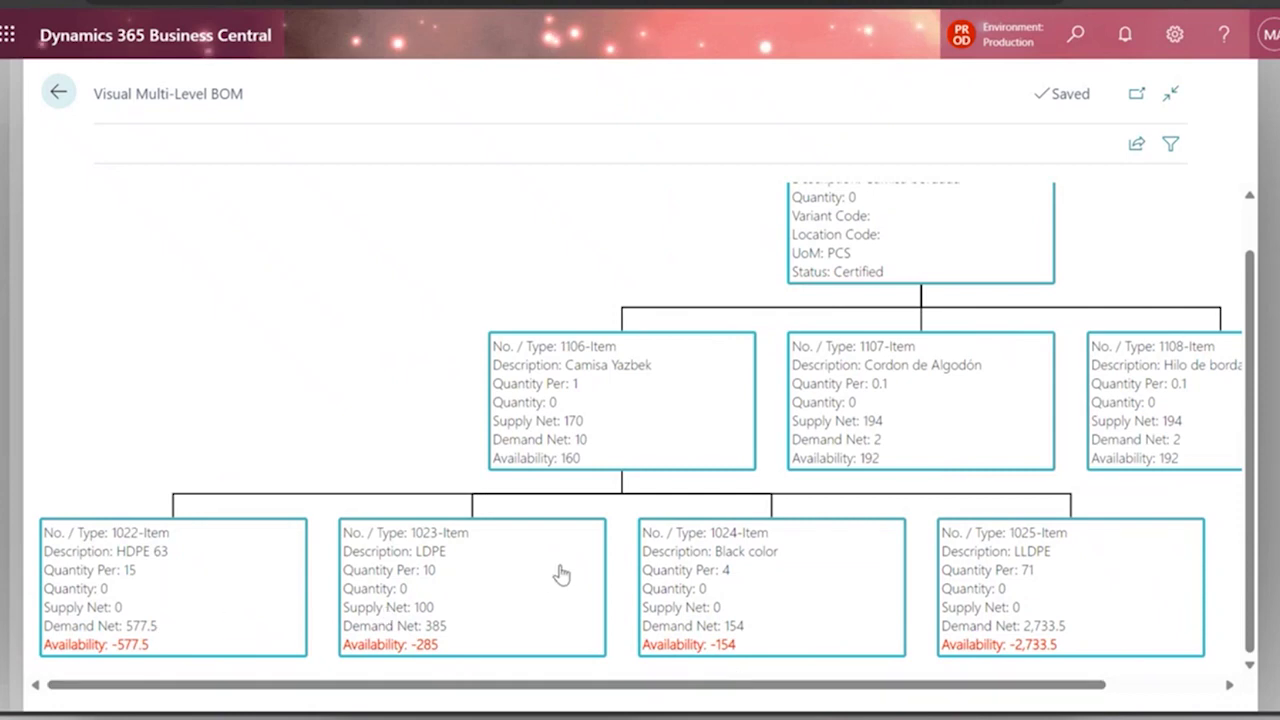
pyautogui.click(58, 92)
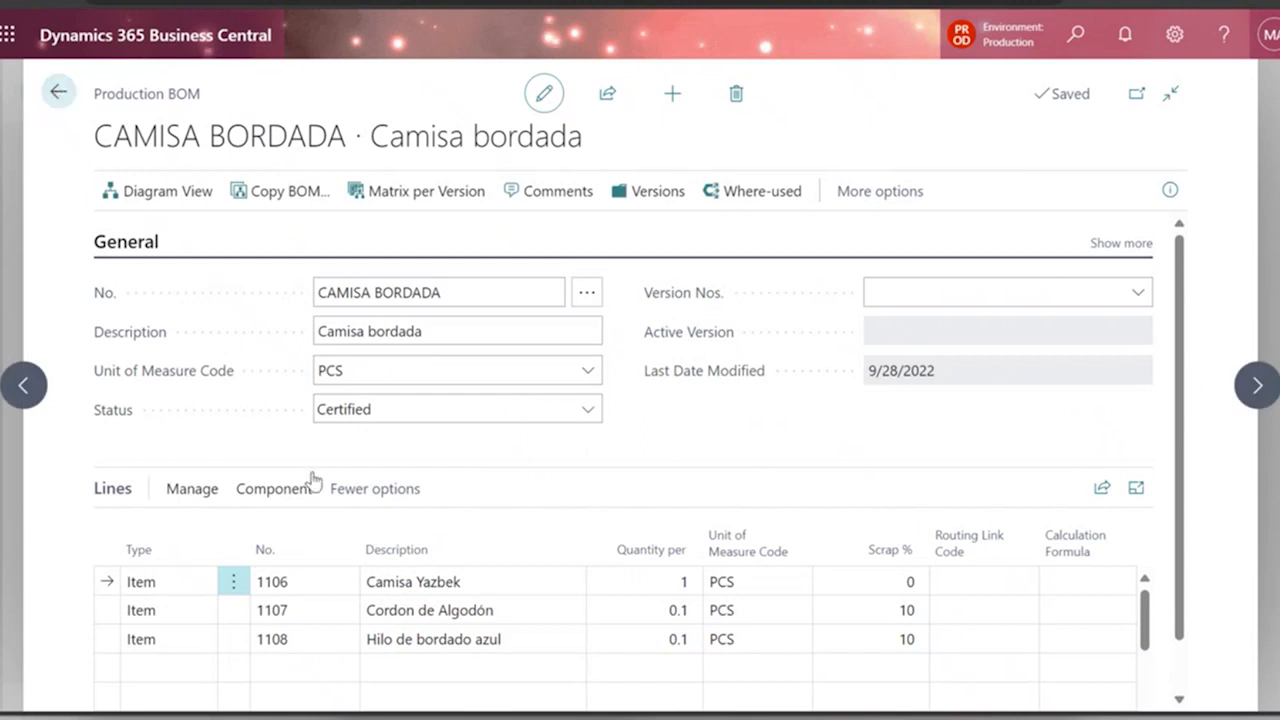
# Leave the production BOM pages, search for "planned pro" and open the Planned Production Orders list
pyautogui.click(58, 92)
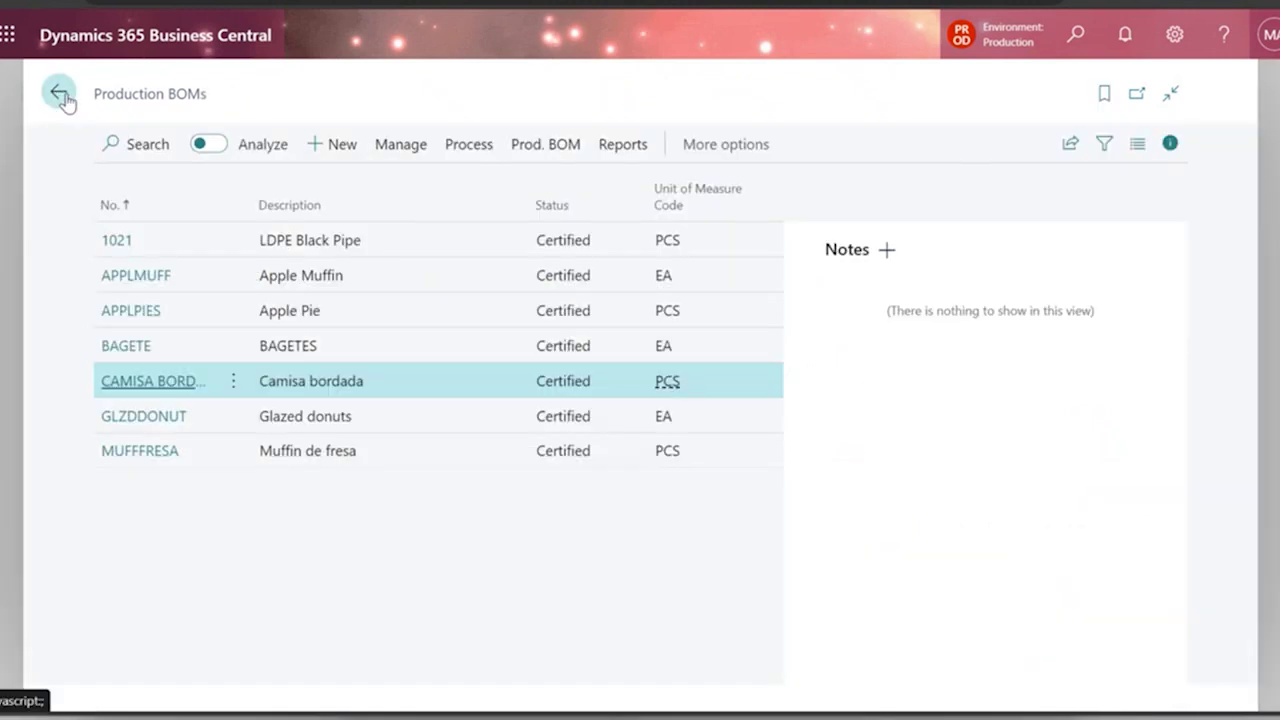
pyautogui.click(58, 93)
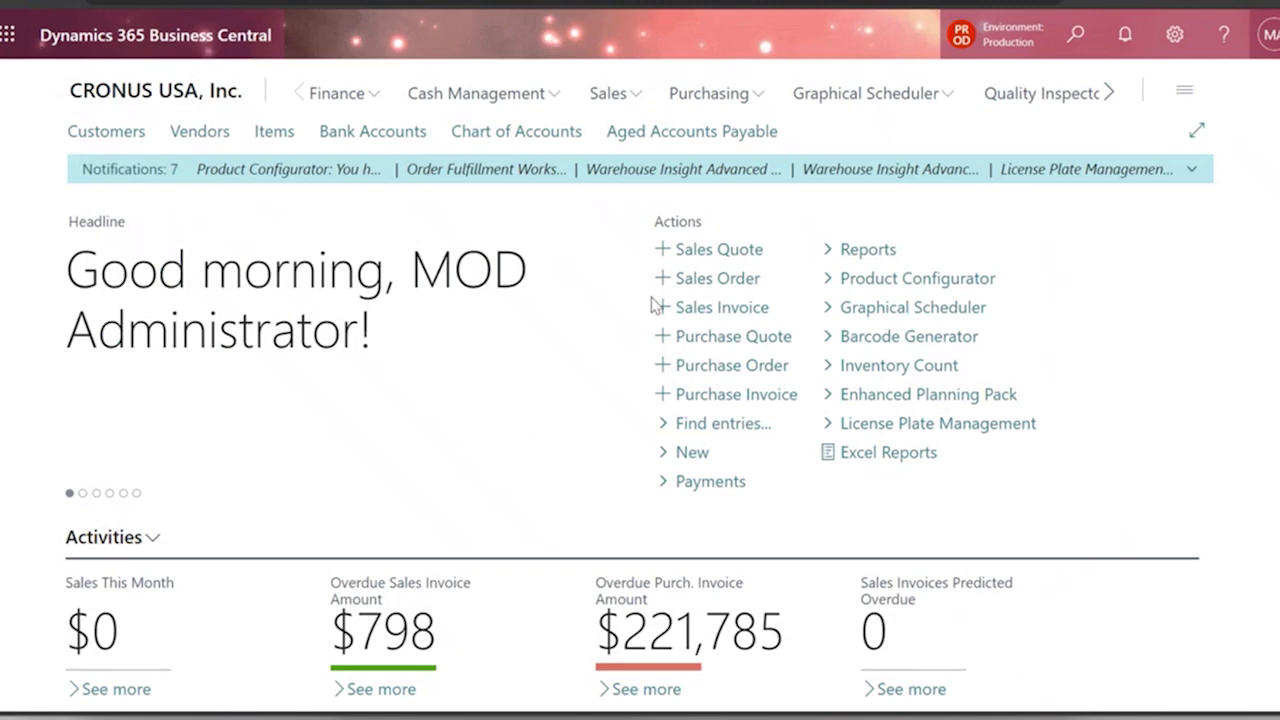
pyautogui.click(1077, 36)
pyautogui.write('production')
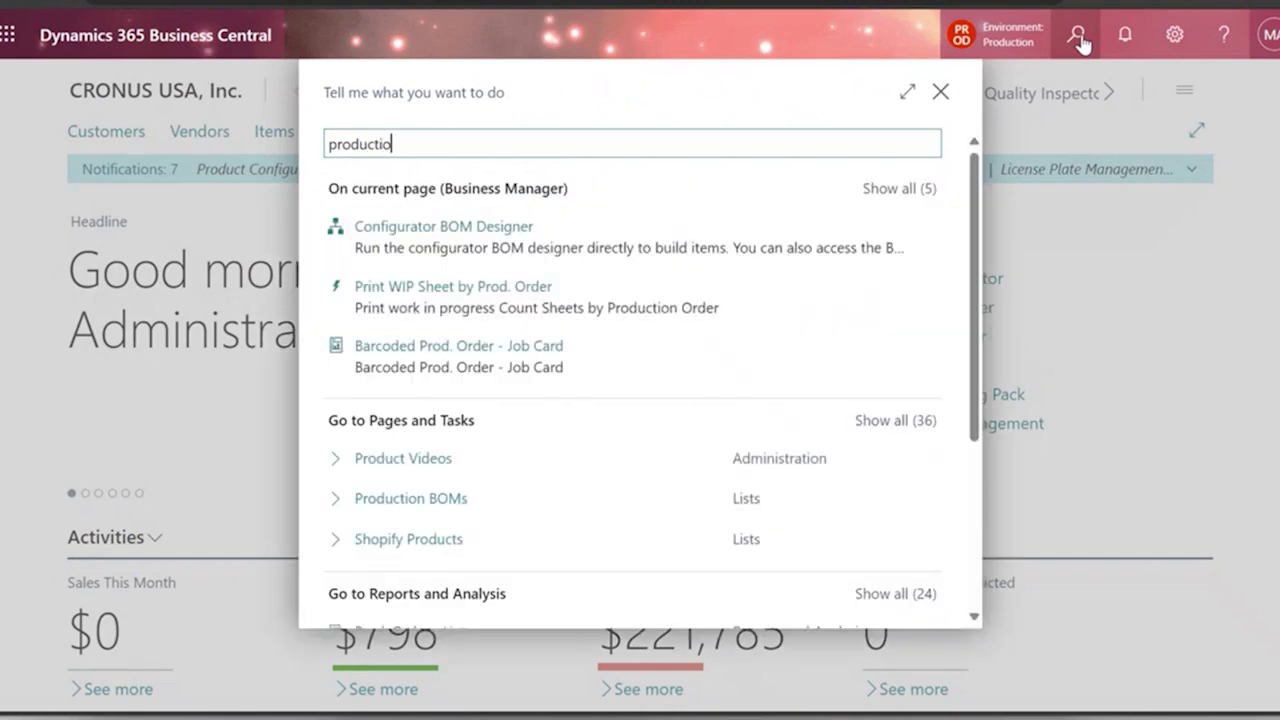
pyautogui.press('BackSpace')
pyautogui.press('BackSpace')
pyautogui.press('BackSpace')
pyautogui.press('BackSpace')
pyautogui.press('BackSpace')
pyautogui.press('BackSpace')
pyautogui.press('BackSpace')
pyautogui.press('BackSpace')
pyautogui.press('BackSpace')
pyautogui.write('planned pro')
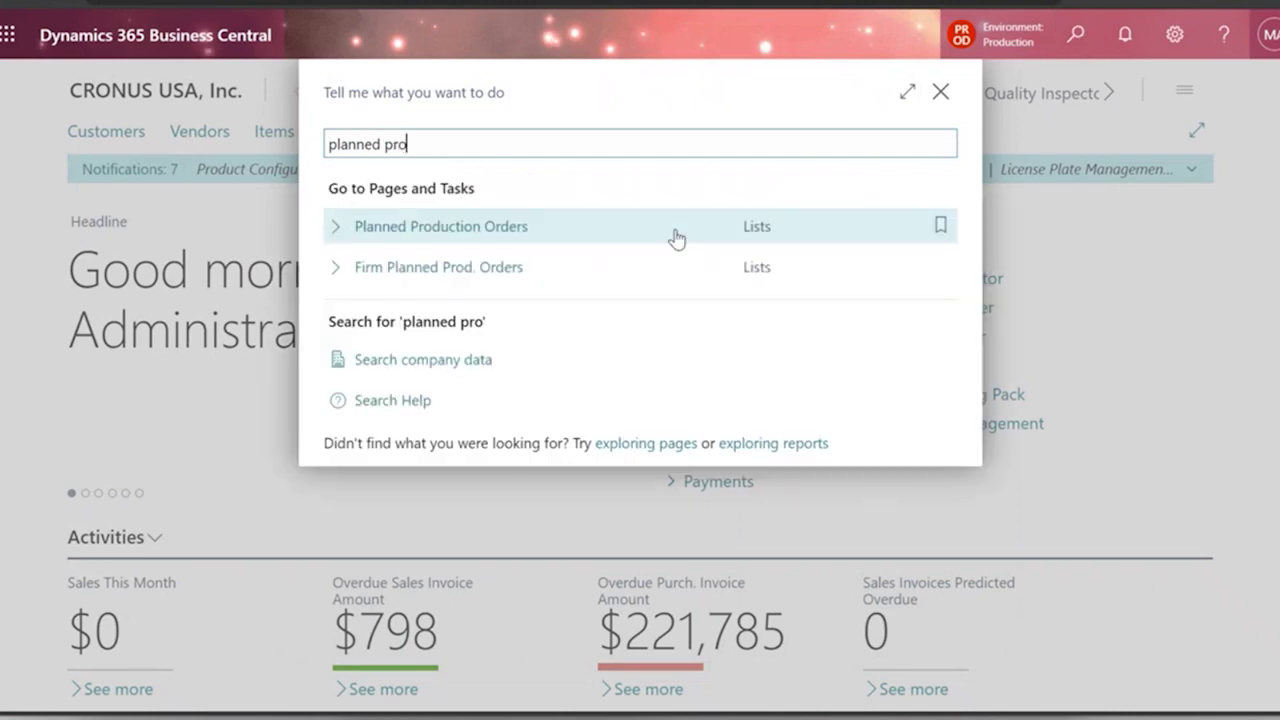
pyautogui.click(606, 234)
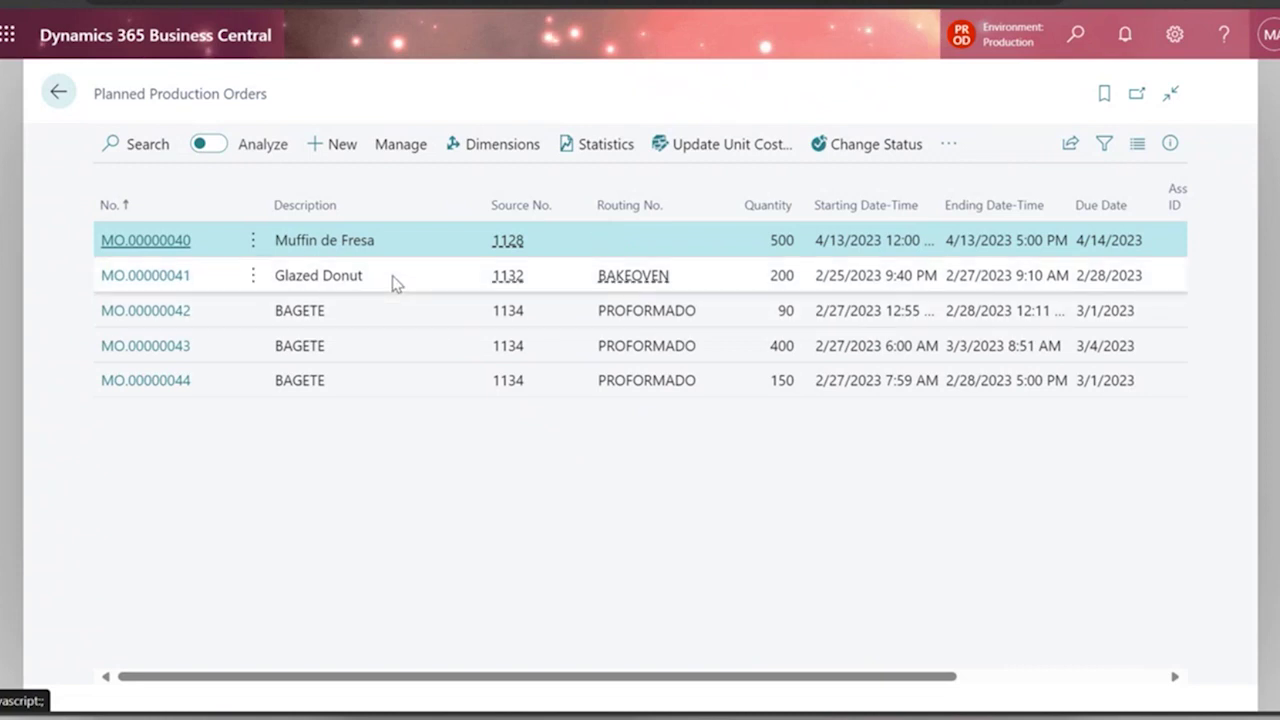
# Open the Muffin de Fresa planned production order, hide its notes pane and highlight the page caption
pyautogui.click(148, 250)
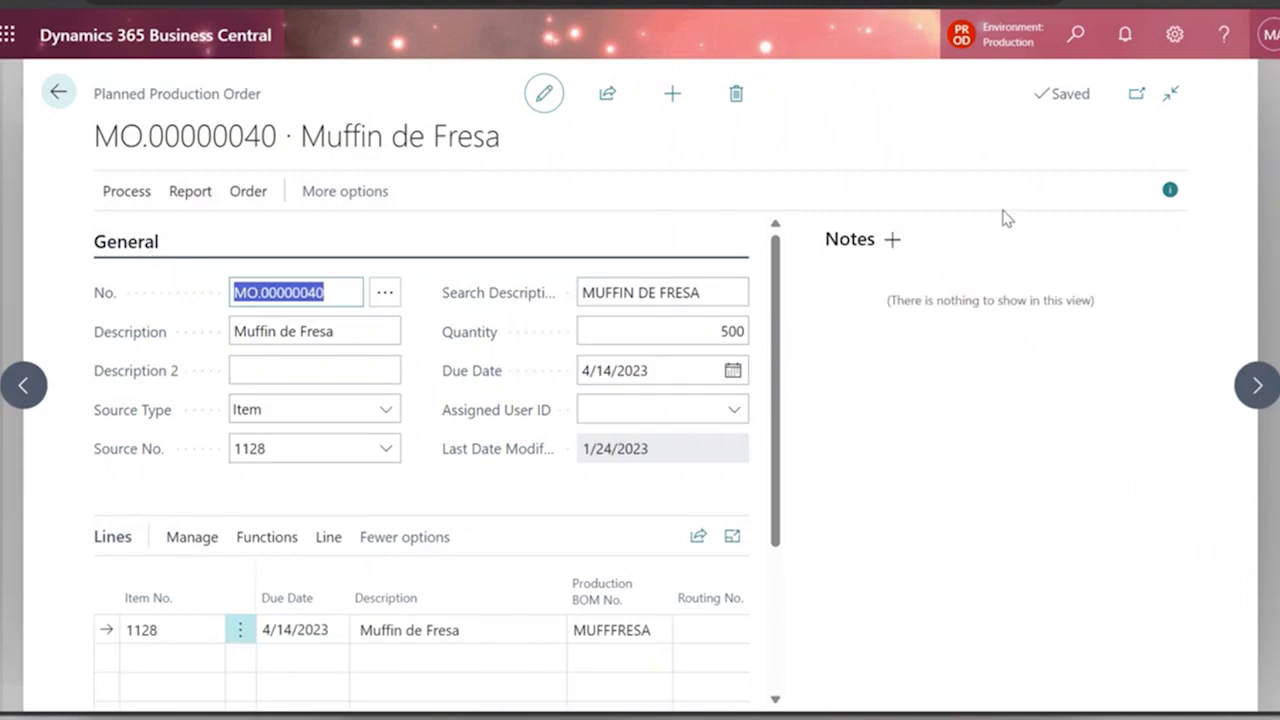
pyautogui.click(1169, 190)
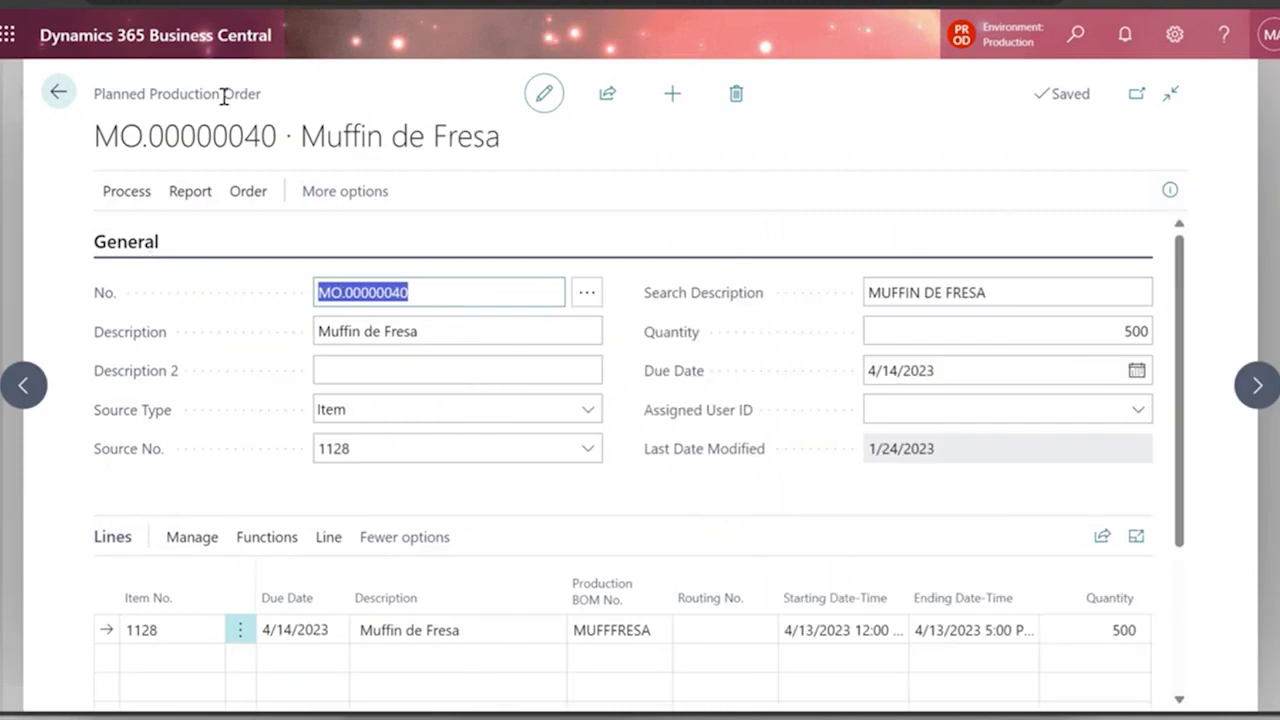
pyautogui.moveTo(96, 93); pyautogui.dragTo(267, 110)
# Open the production order components of the Muffin de Fresa line and enlarge the page to full width
pyautogui.click(420, 640)
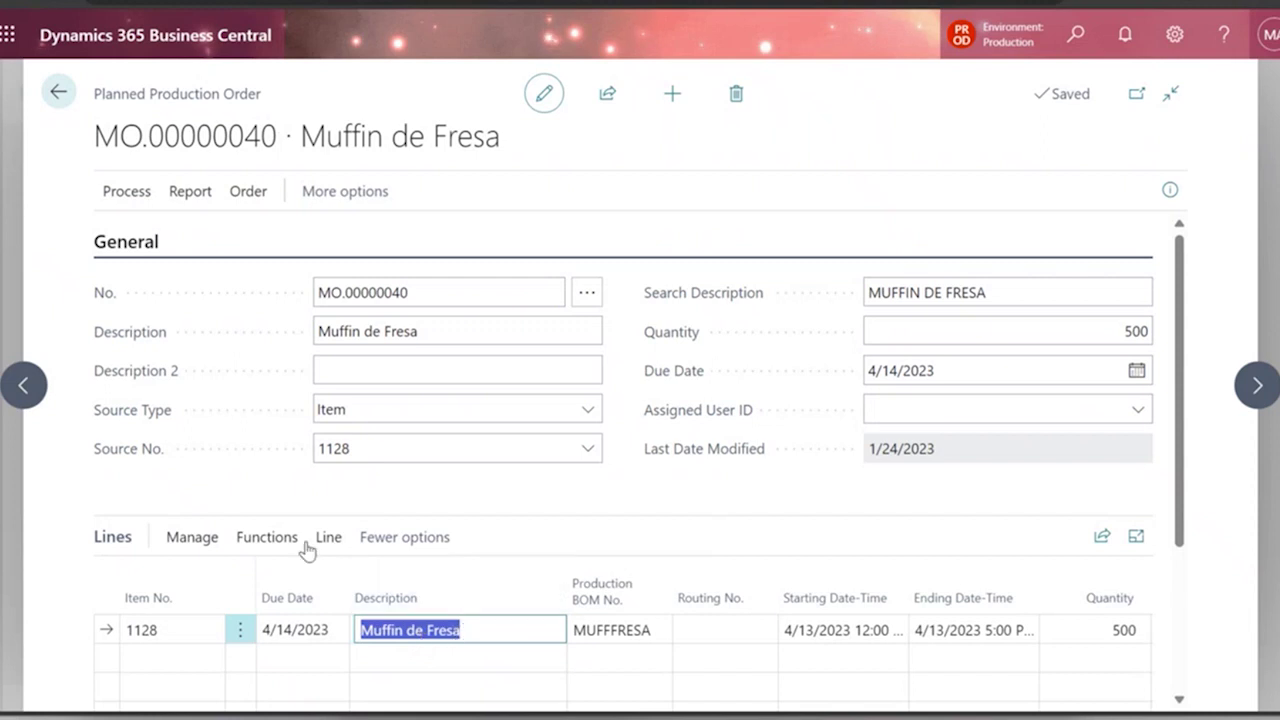
pyautogui.click(266, 538)
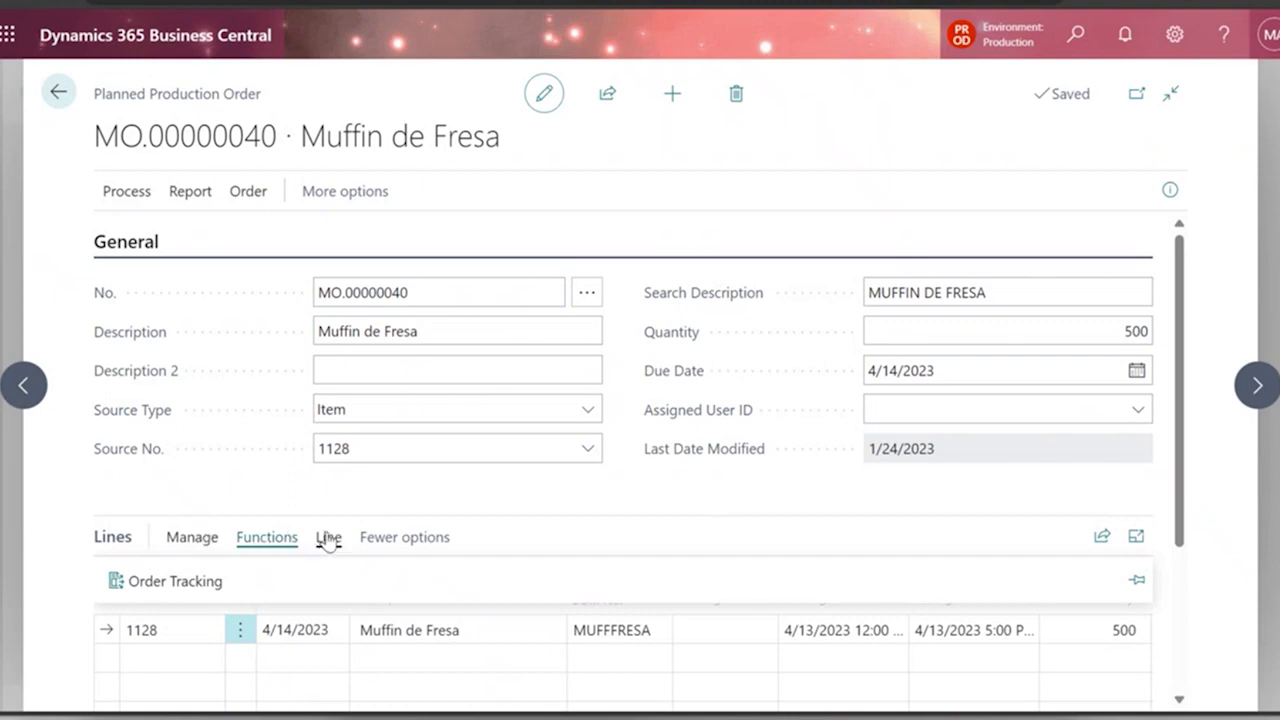
pyautogui.click(329, 538)
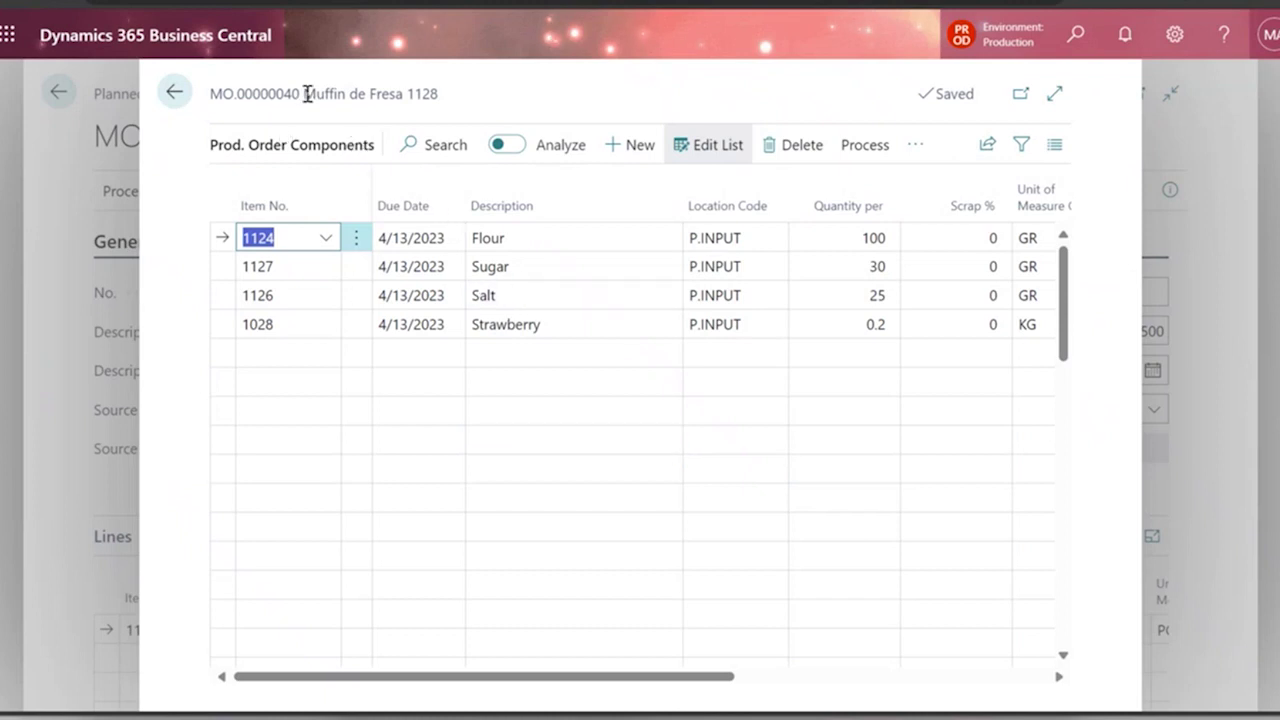
pyautogui.moveTo(307, 93)
pyautogui.mouseDown()
pyautogui.moveTo(400, 94)
pyautogui.moveTo(306, 93)
pyautogui.mouseUp()
pyautogui.click(403, 100)
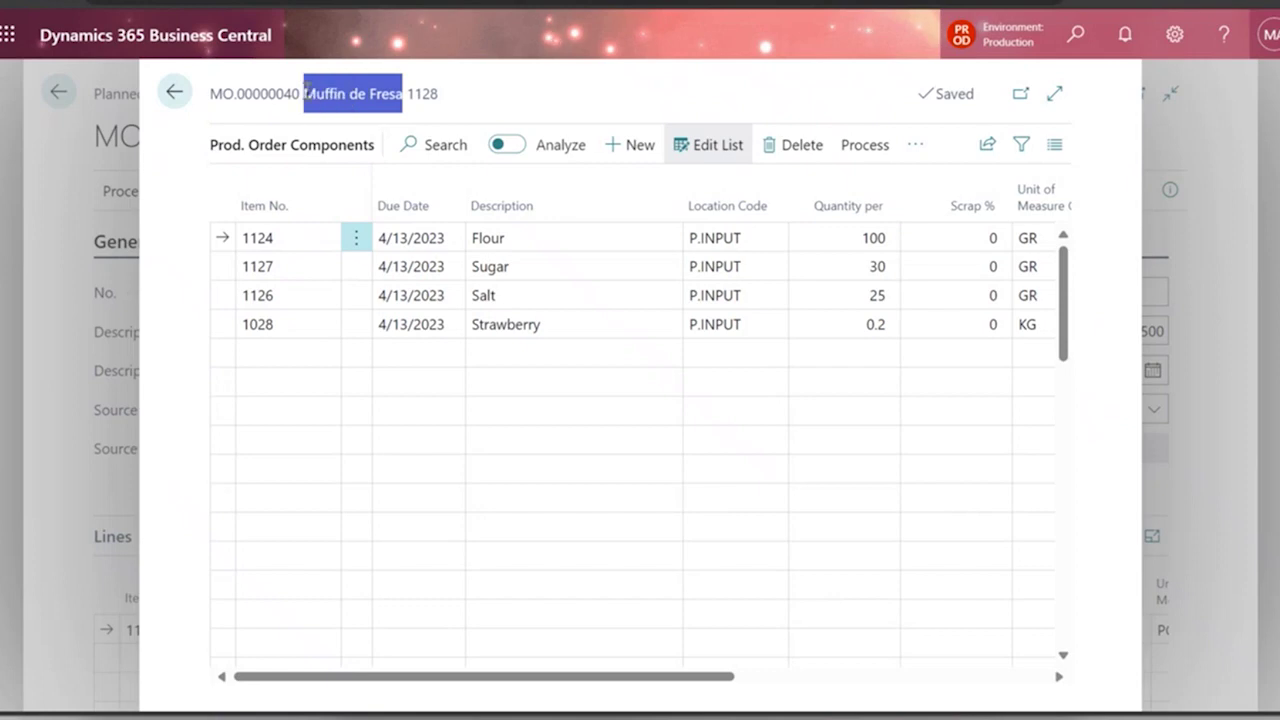
pyautogui.click(1055, 95)
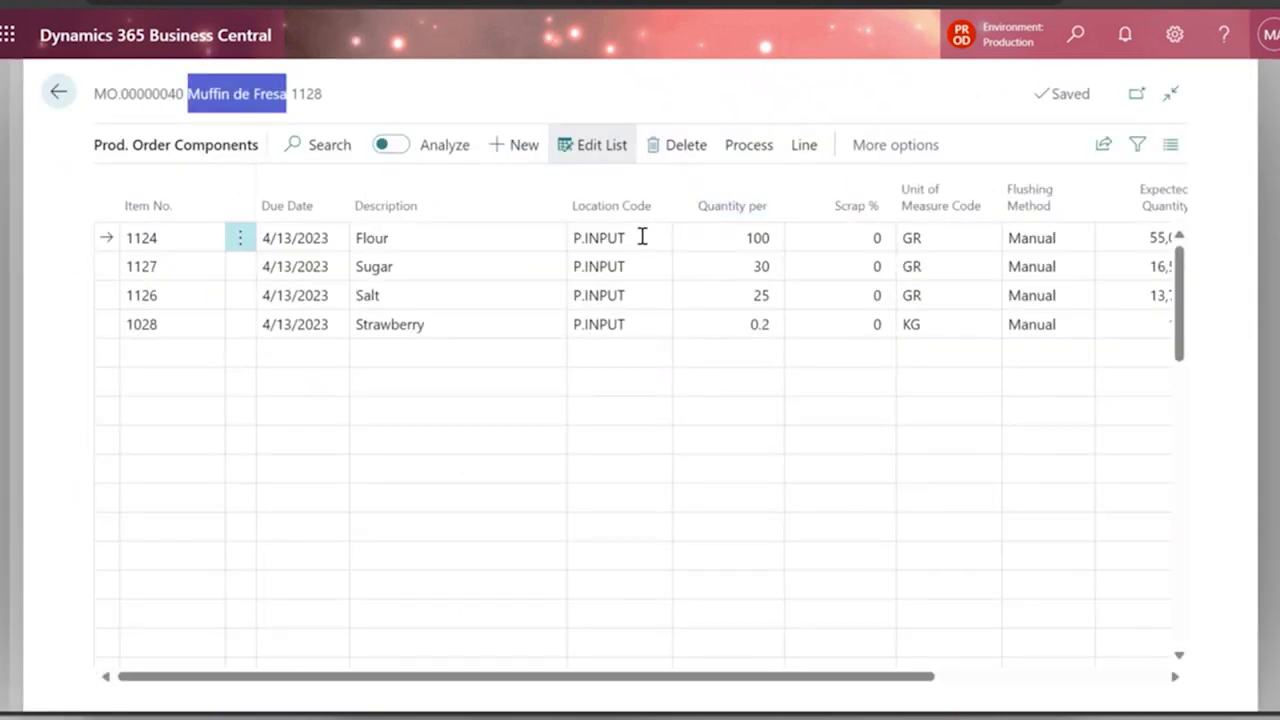
# Open the full list of locations for the Flour component's location code and enlarge it
pyautogui.click(642, 236)
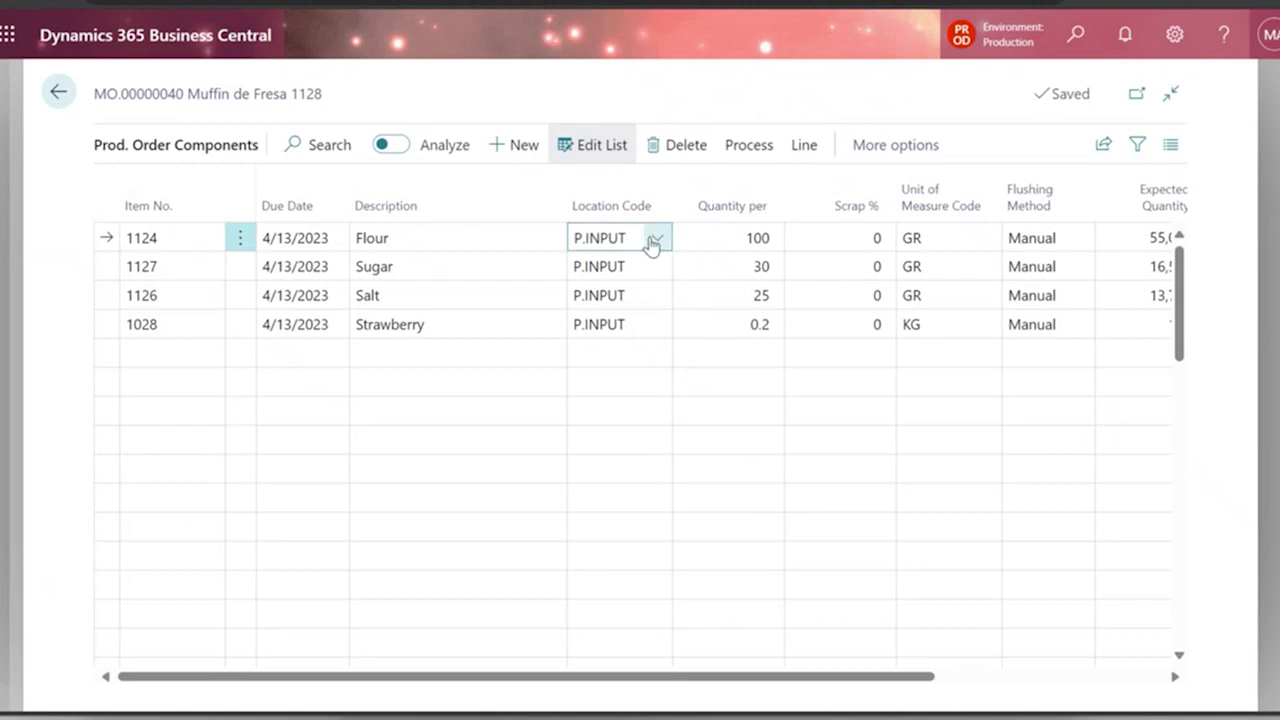
pyautogui.click(655, 240)
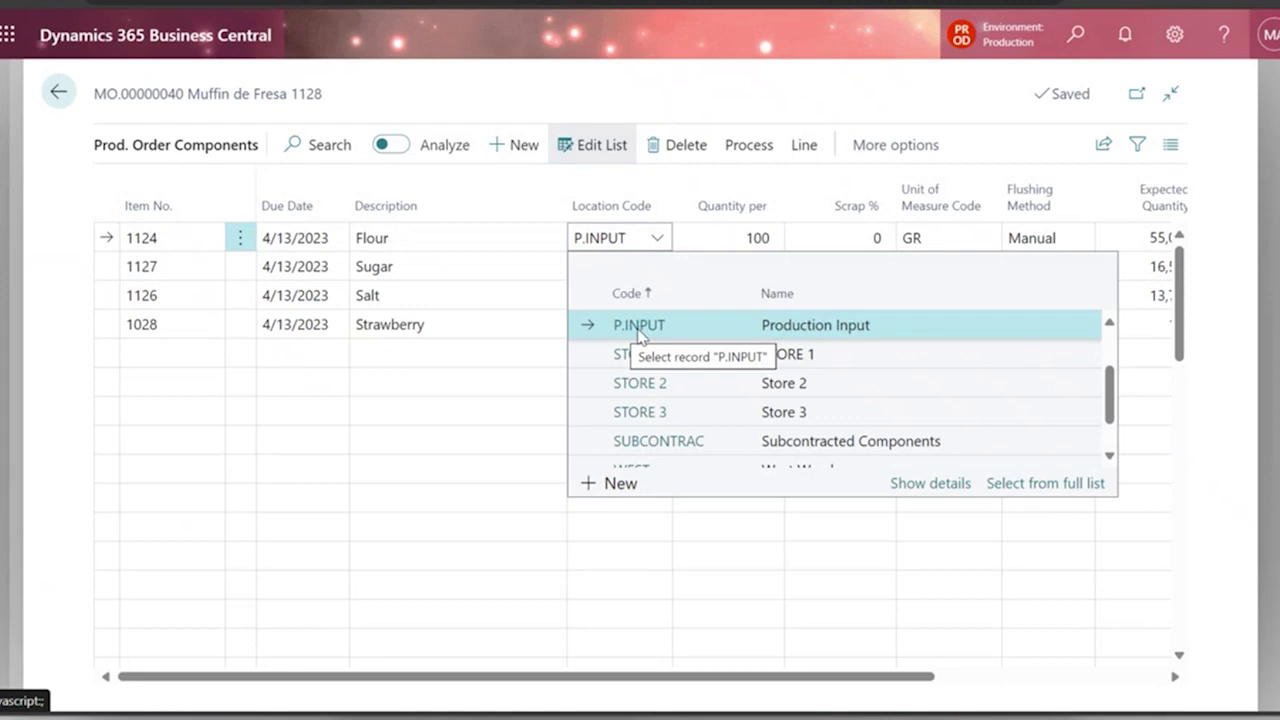
pyautogui.click(1007, 487)
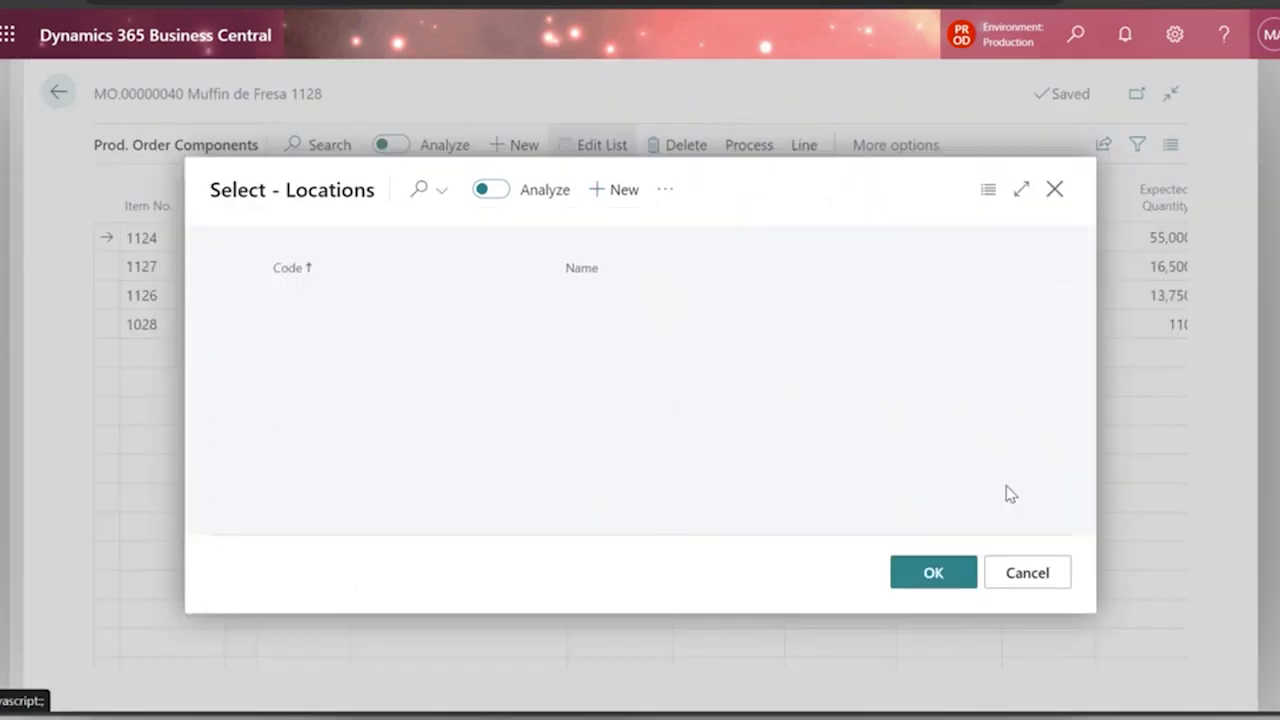
pyautogui.click(1020, 192)
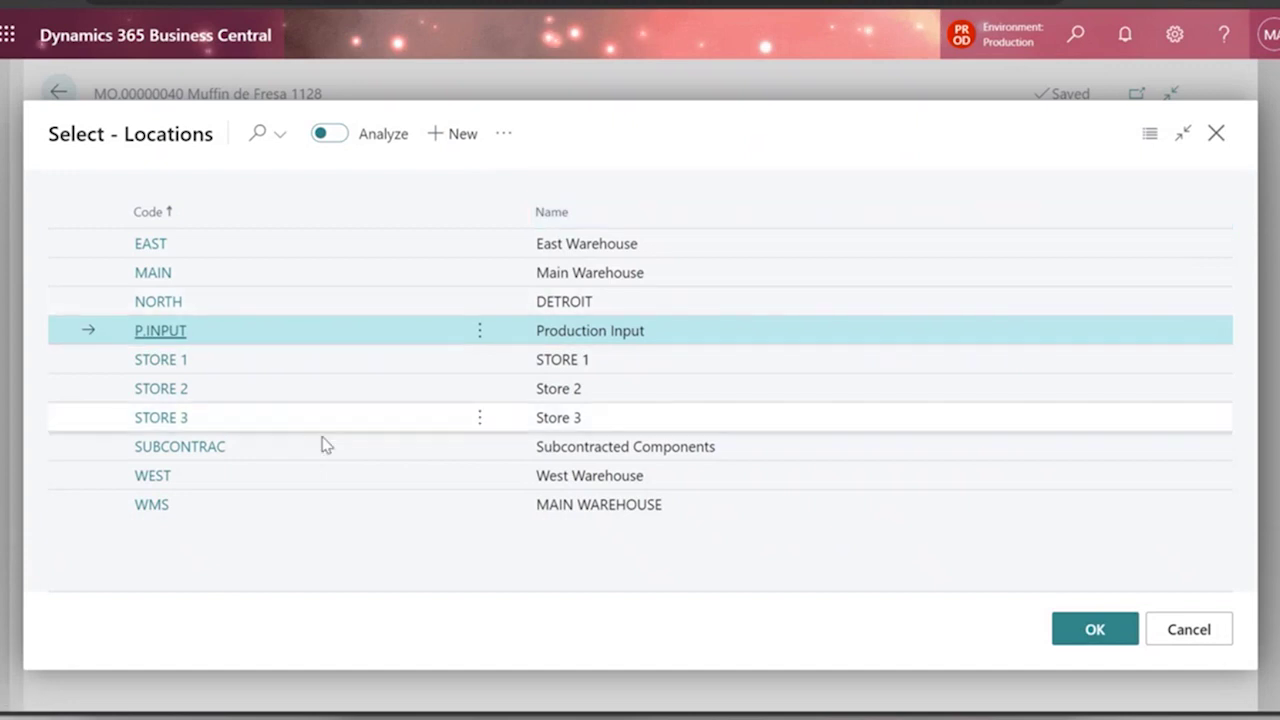
# Review the WMS, STORE 1, STORE 3, MAIN, WEST and SUBCONTRAC locations and close the list without choosing one
pyautogui.click(276, 510)
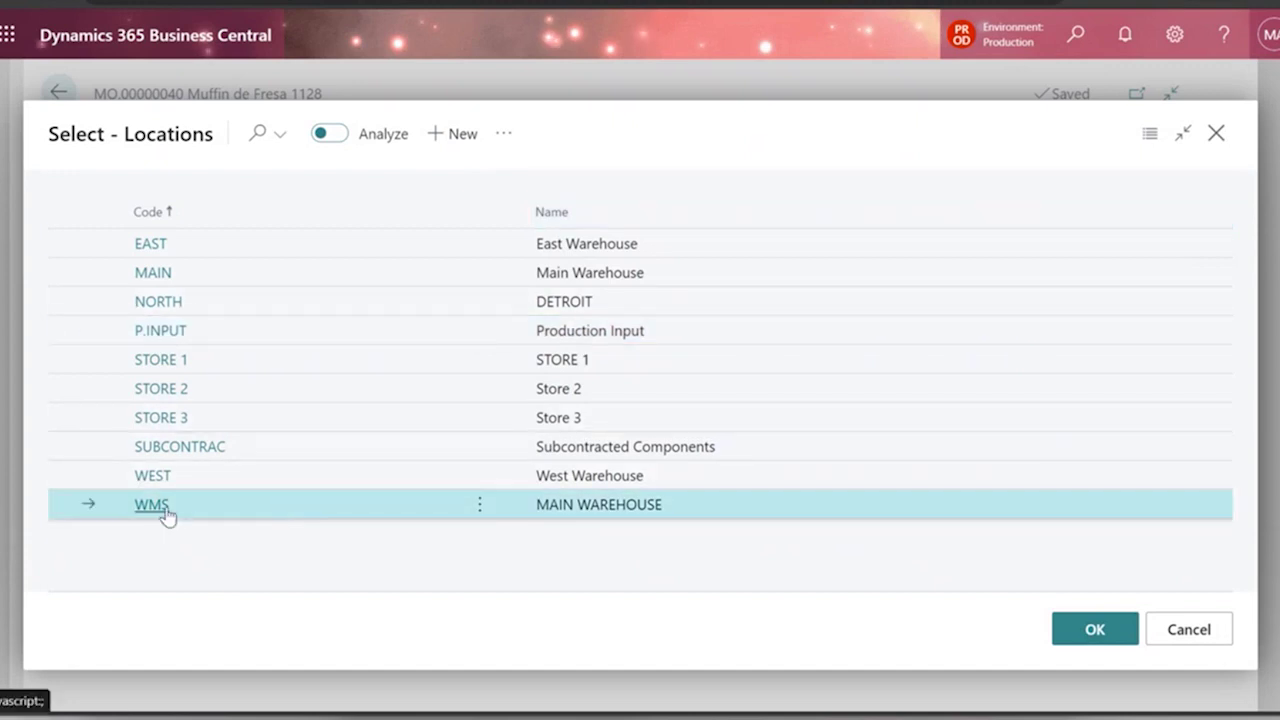
pyautogui.click(274, 362)
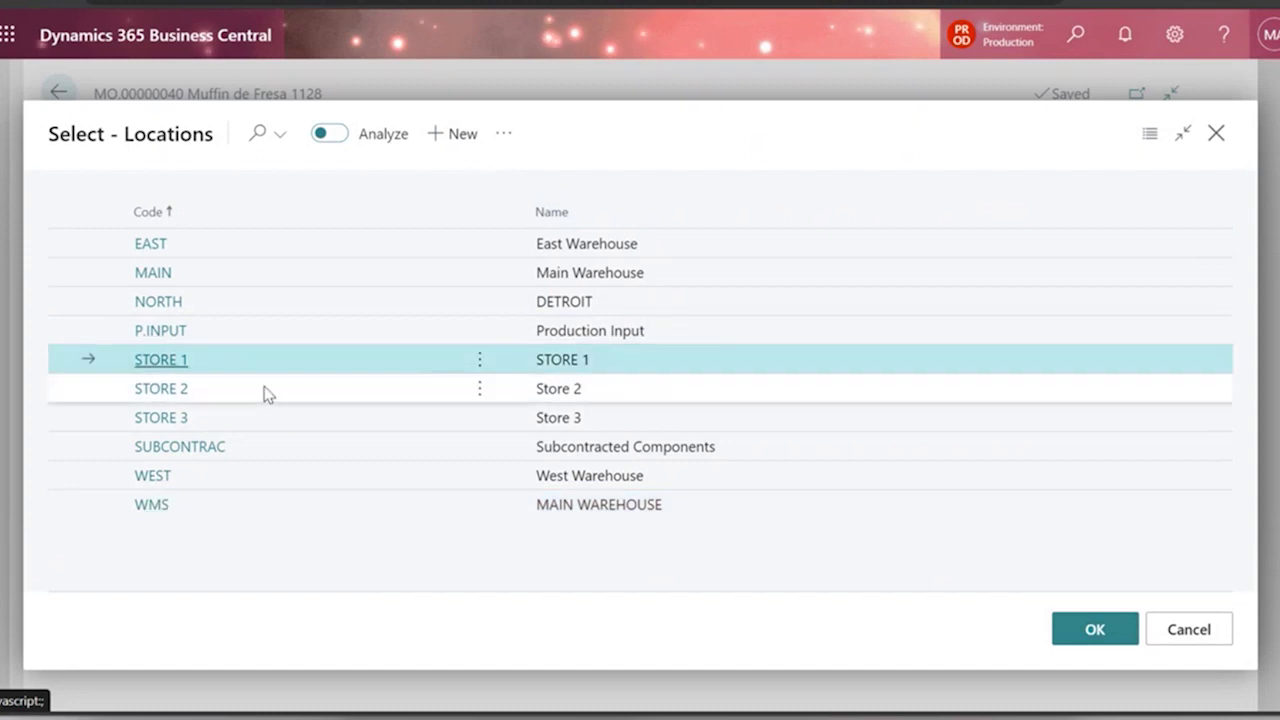
pyautogui.click(251, 411)
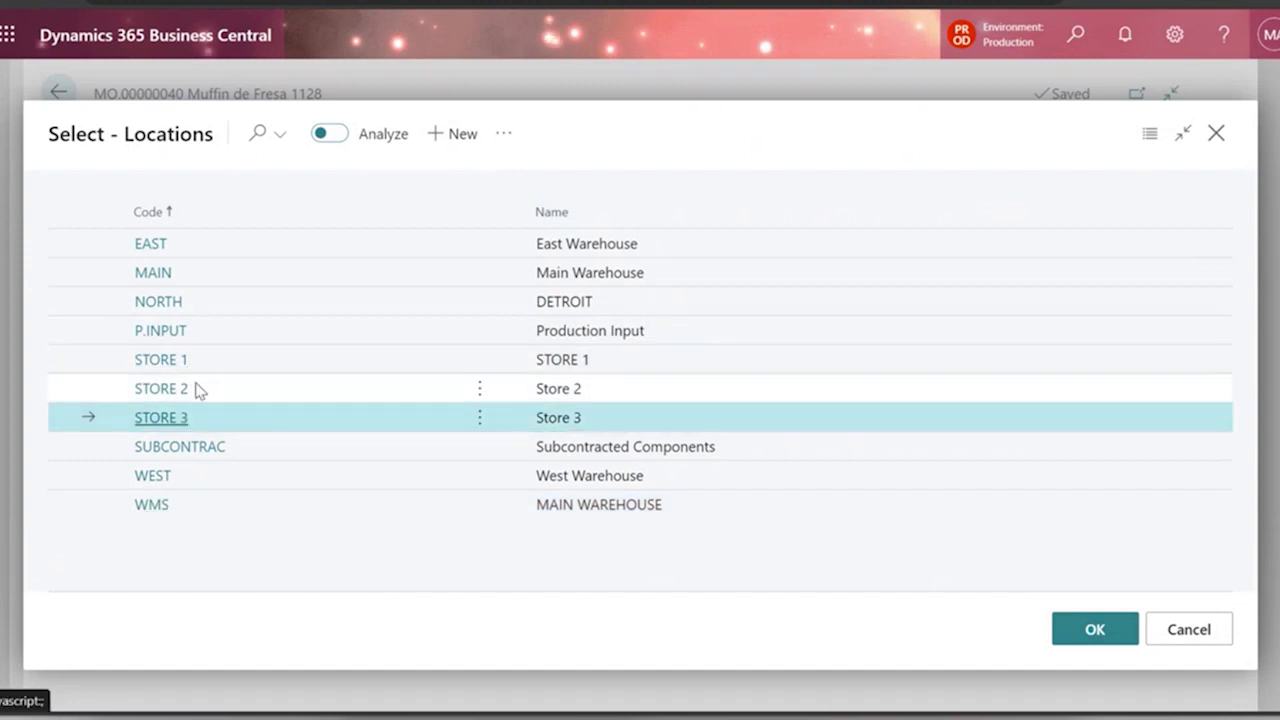
pyautogui.click(321, 285)
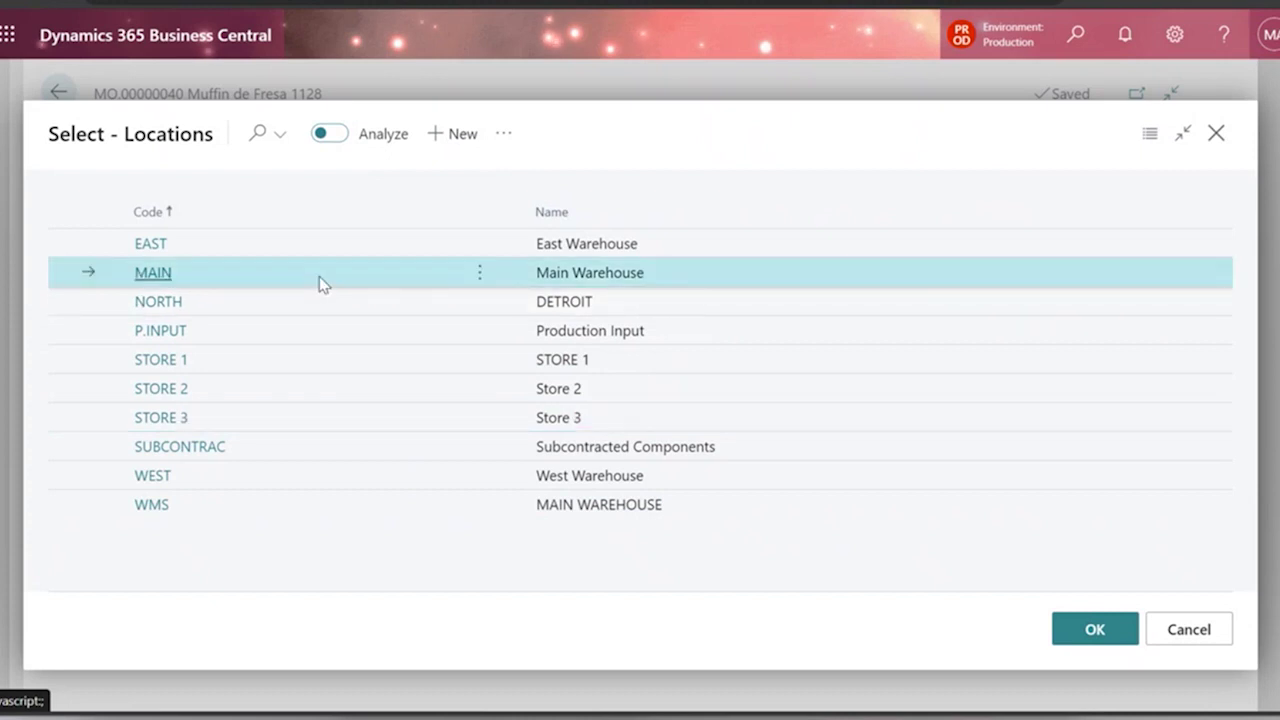
pyautogui.click(260, 476)
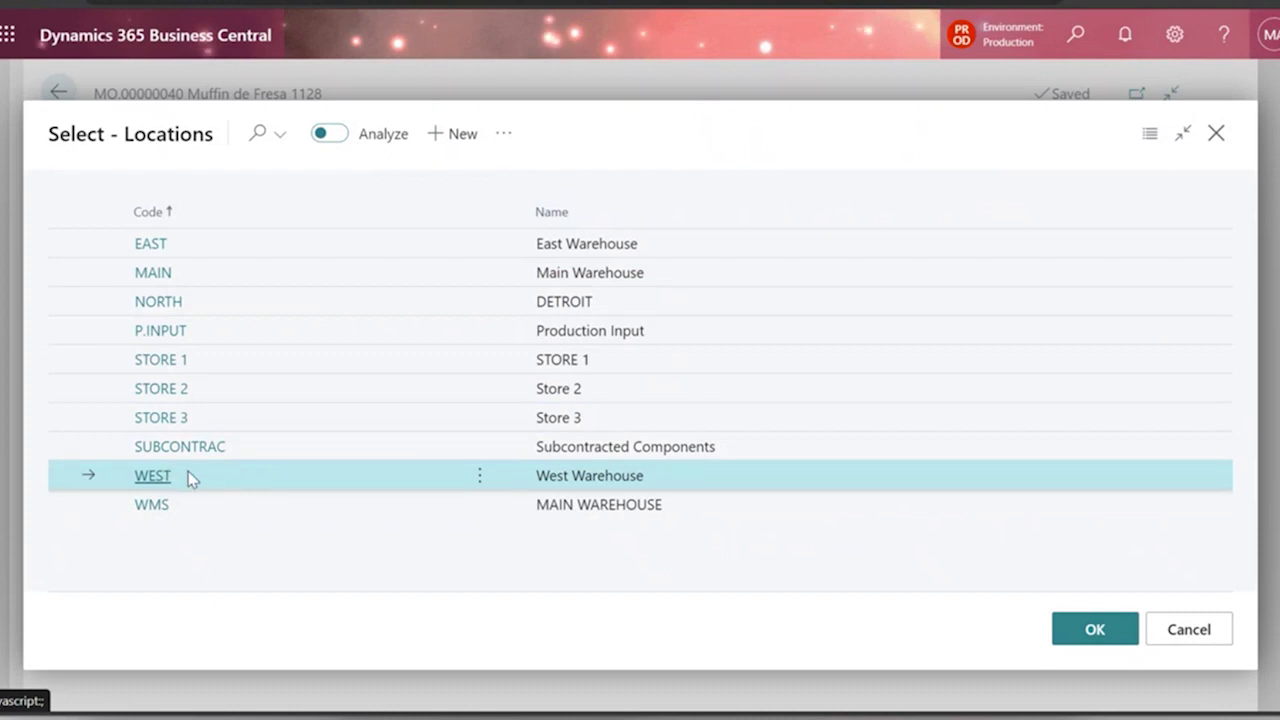
pyautogui.click(332, 447)
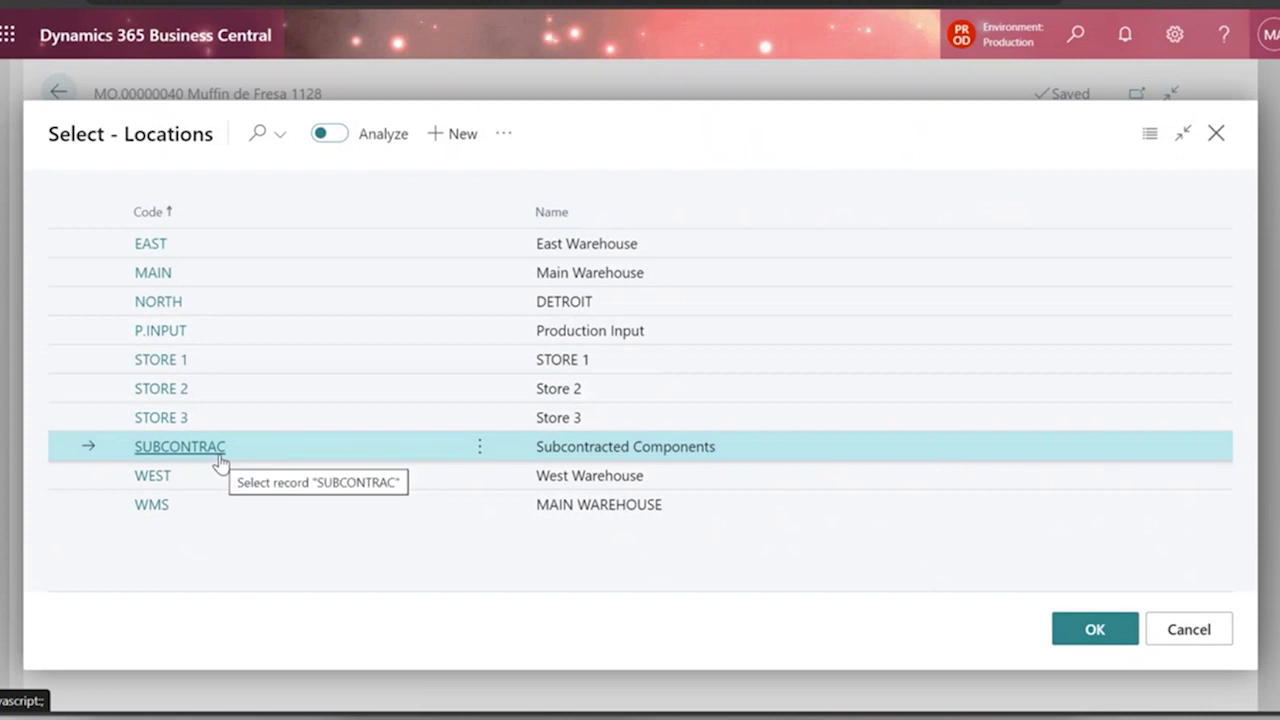
pyautogui.click(1217, 134)
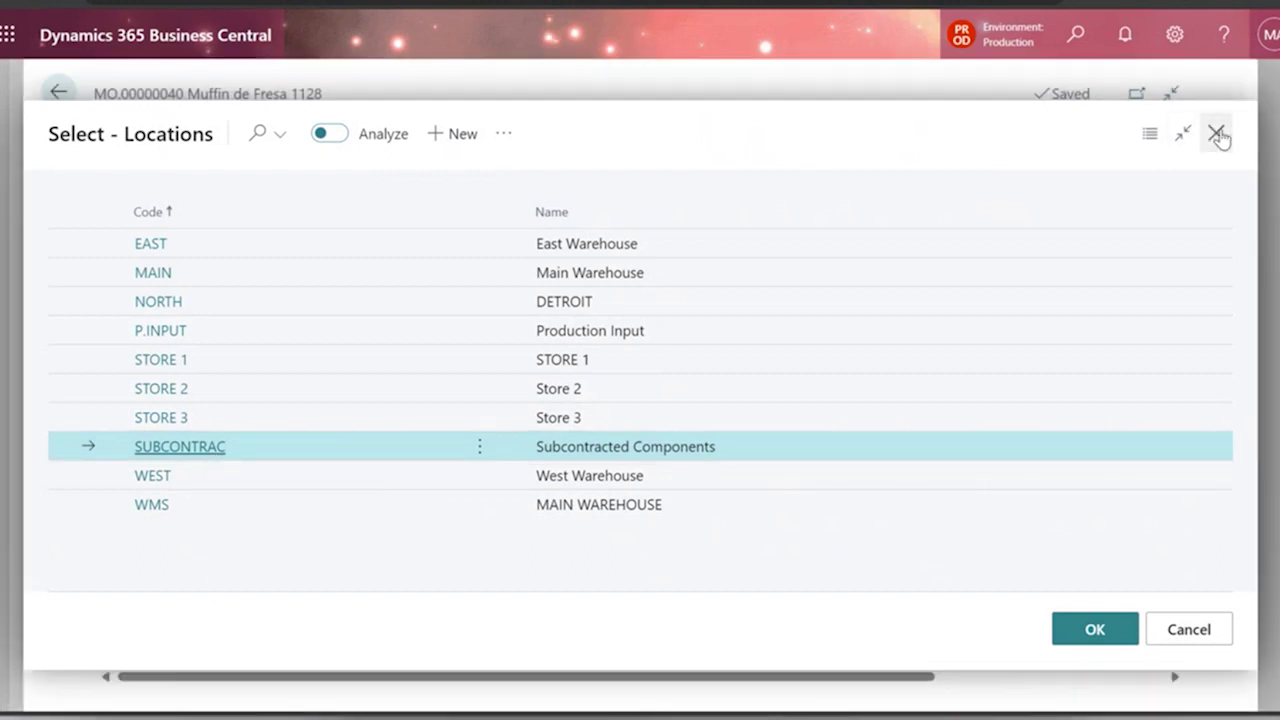
# Return from the order components through the planned production orders to the home page
pyautogui.click(60, 95)
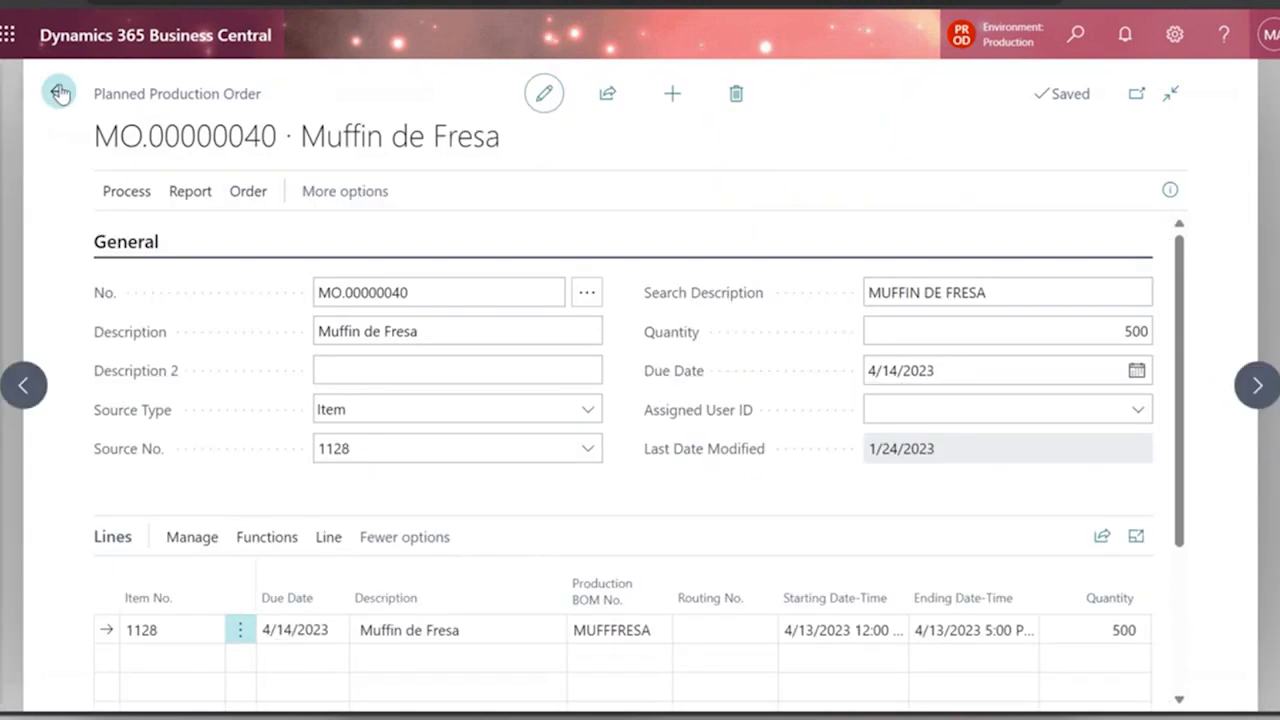
pyautogui.click(60, 93)
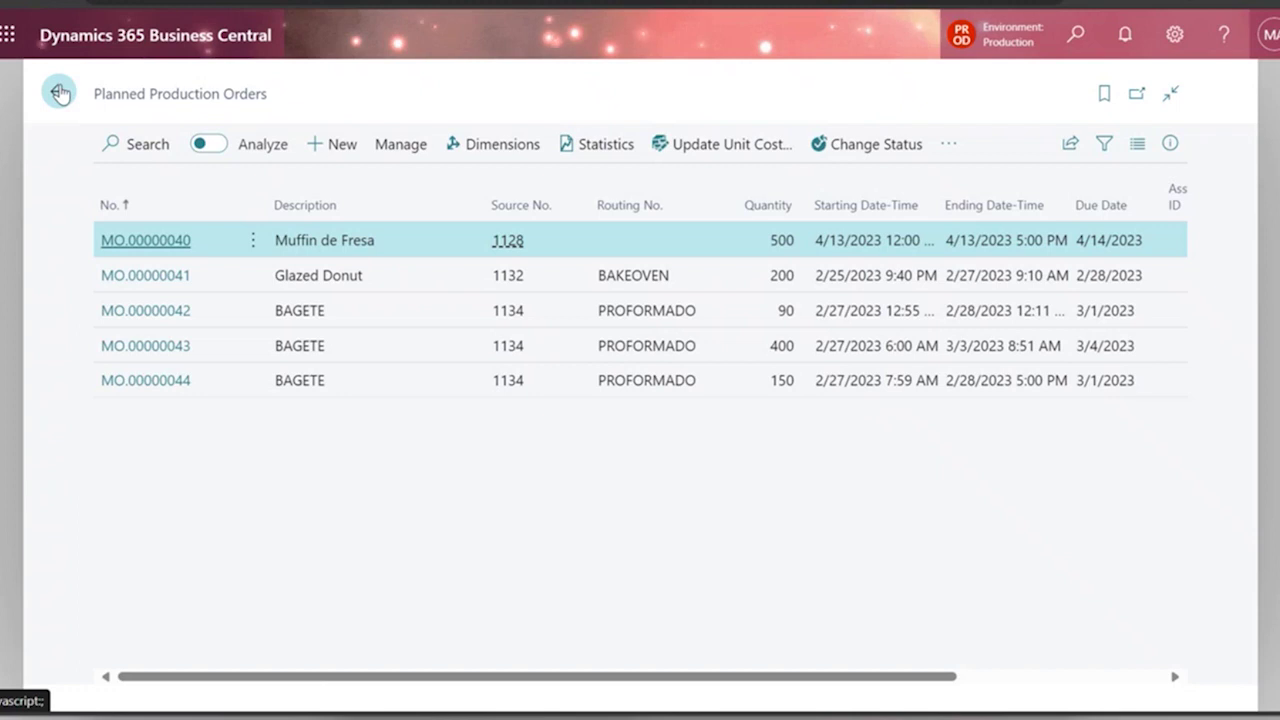
pyautogui.click(60, 93)
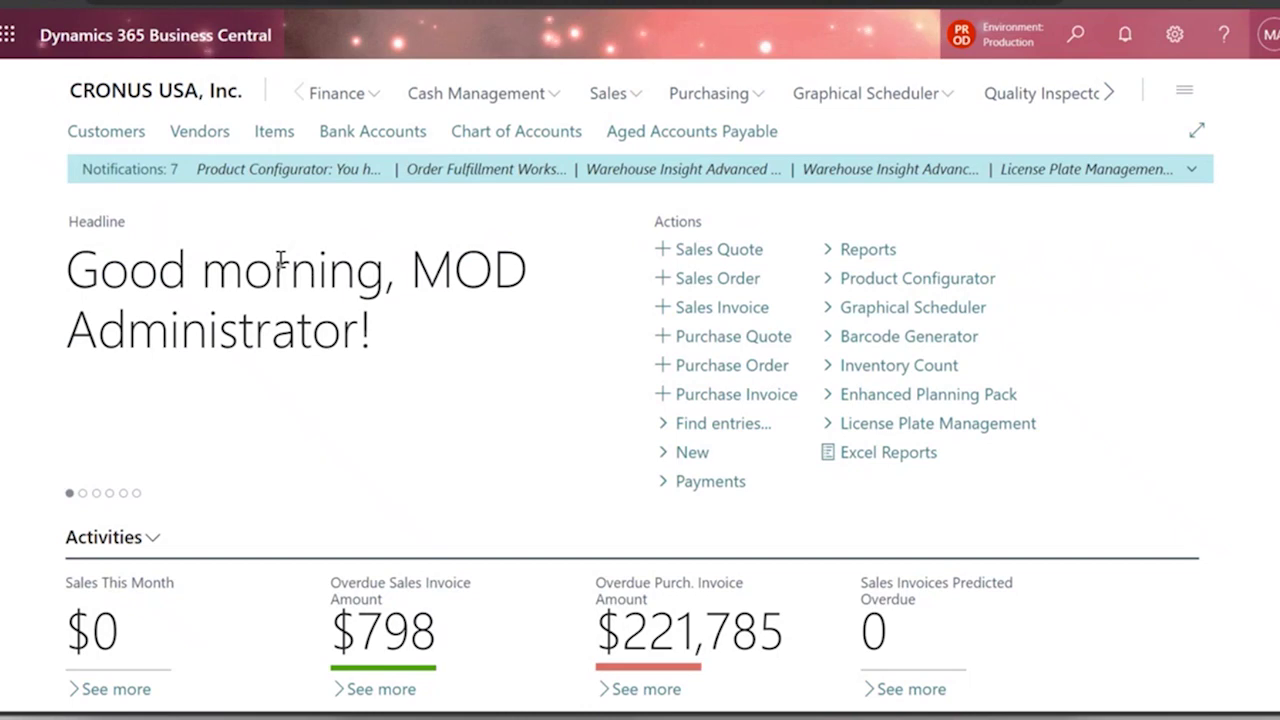
# Search for "subcont" and open the Subcontracting Worksheets page
pyautogui.click(1074, 34)
pyautogui.write('sobcontr')
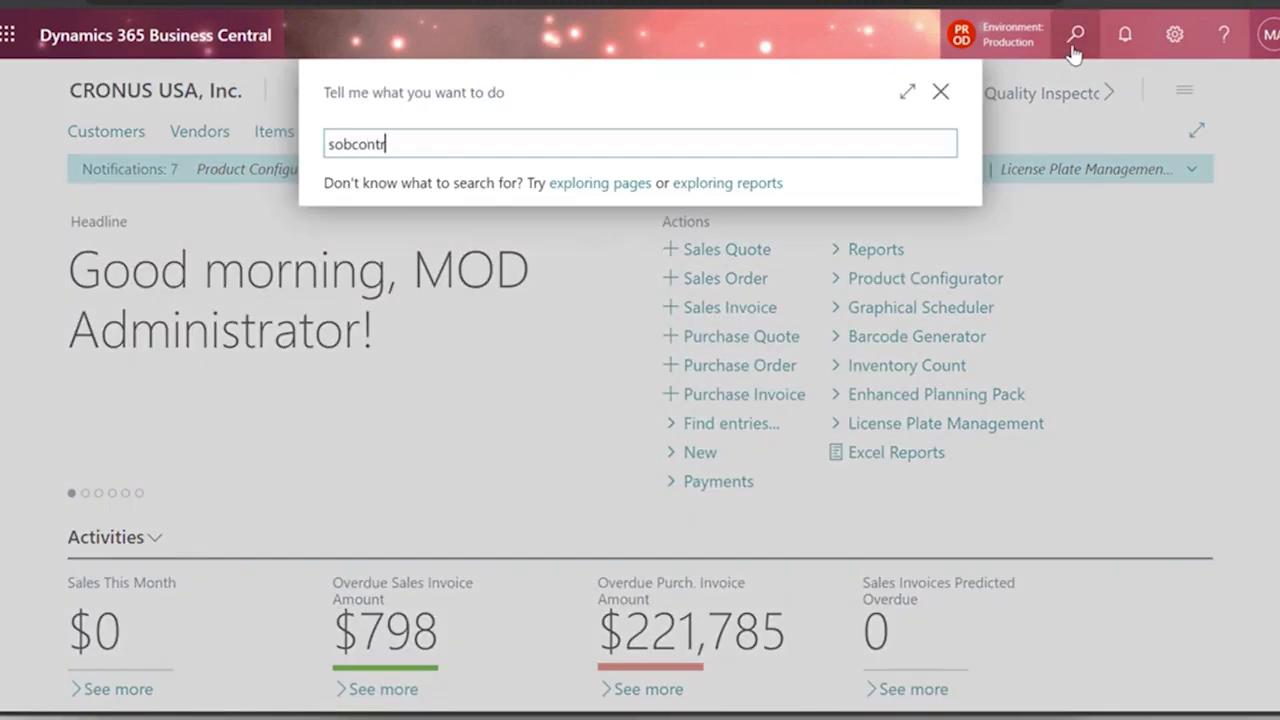
pyautogui.press('BackSpace')
pyautogui.press('BackSpace')
pyautogui.press('BackSpace')
pyautogui.press('BackSpace')
pyautogui.press('BackSpace')
pyautogui.press('BackSpace')
pyautogui.press('BackSpace')
pyautogui.write('u')
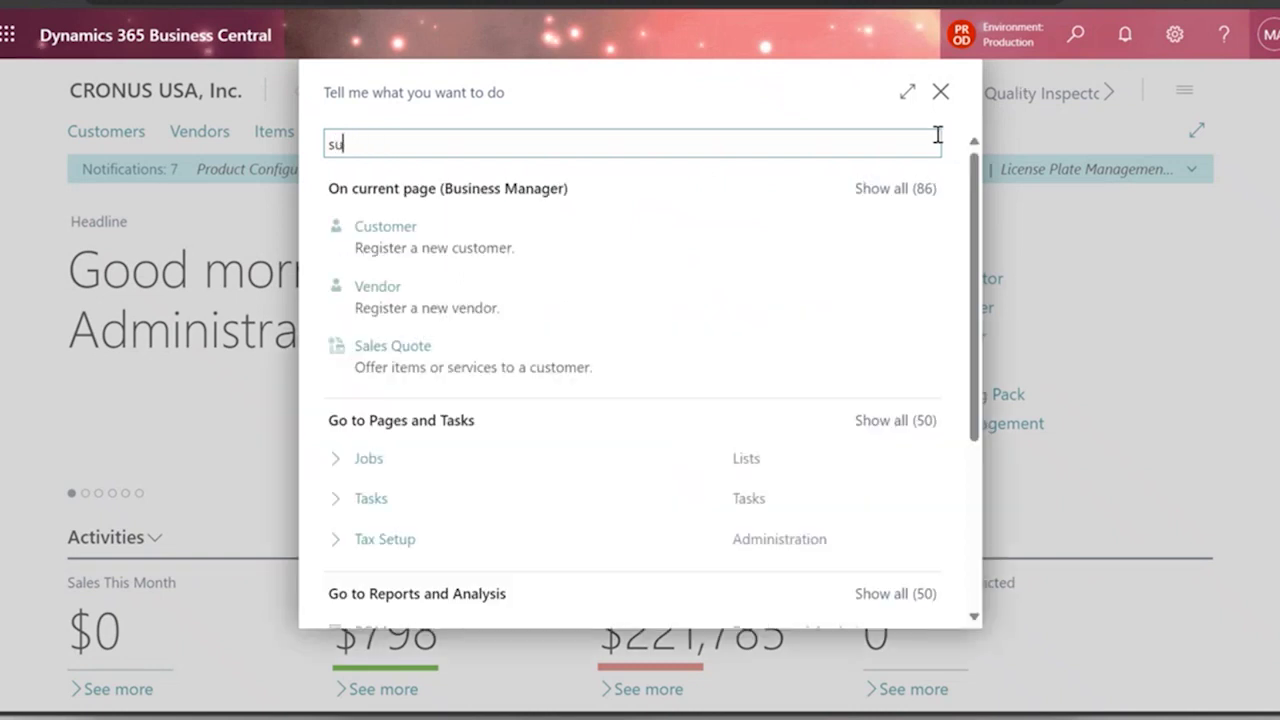
pyautogui.write('bcont')
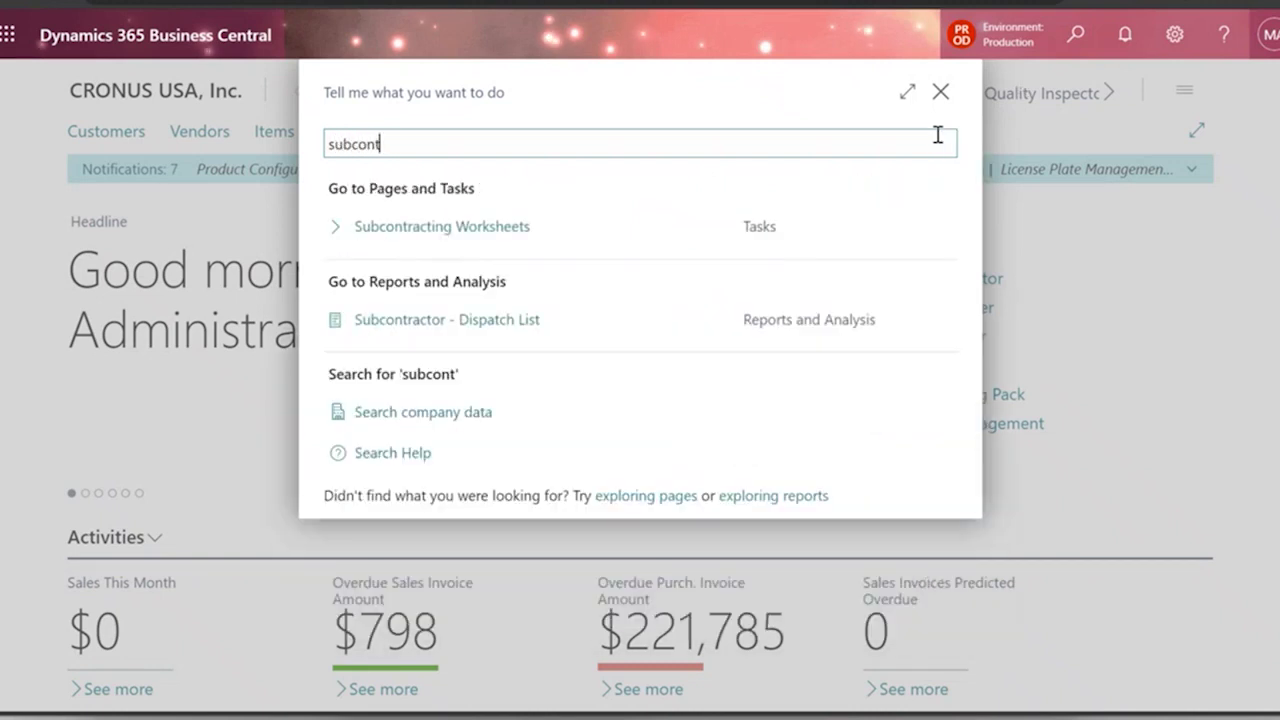
pyautogui.click(651, 223)
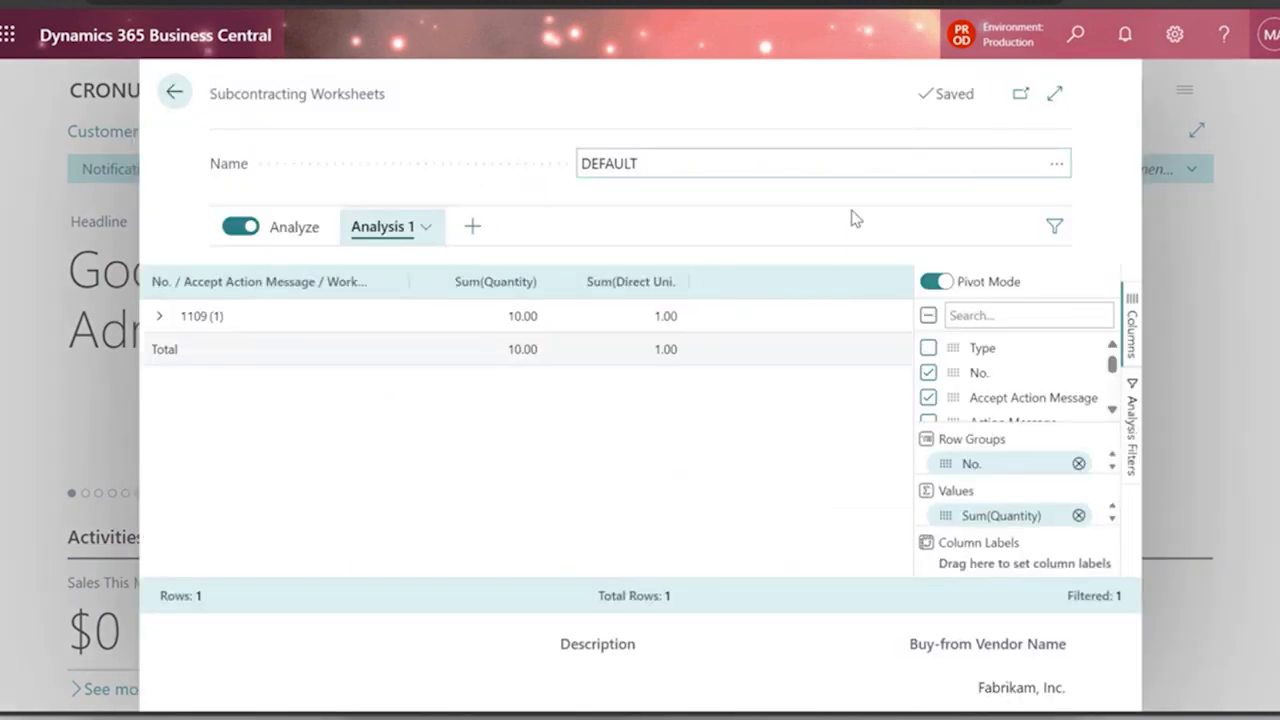
# Open the Released Production Orders list by searching for "released pro"
pyautogui.click(1075, 40)
pyautogui.write('rel')
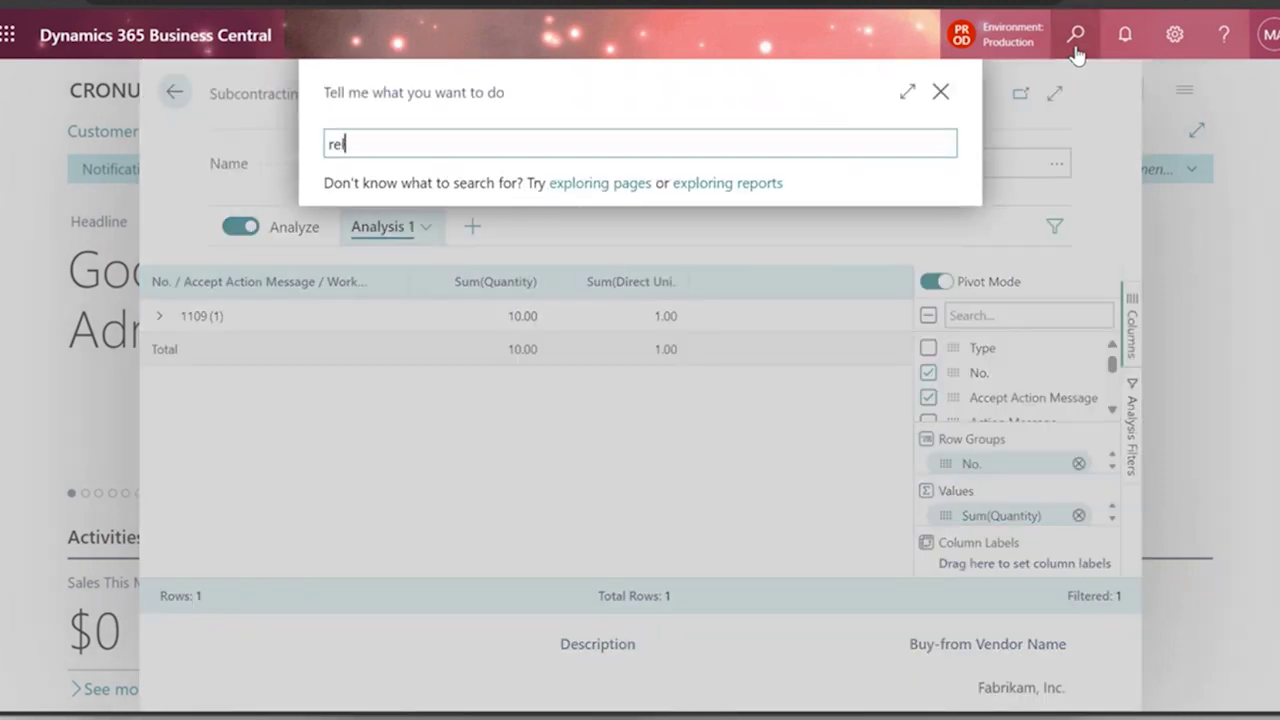
pyautogui.write('seade')
pyautogui.press('BackSpace')
pyautogui.press('BackSpace')
pyautogui.press('BackSpace')
pyautogui.press('BackSpace')
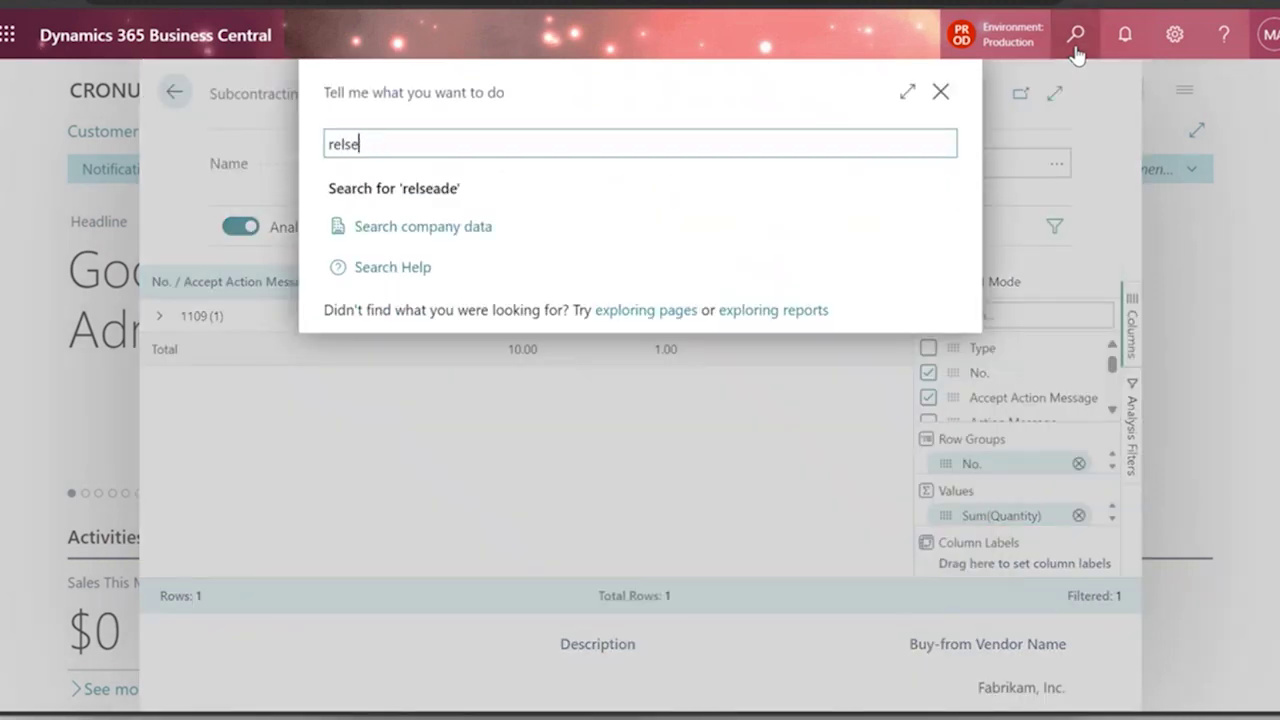
pyautogui.press('BackSpace')
pyautogui.press('BackSpace')
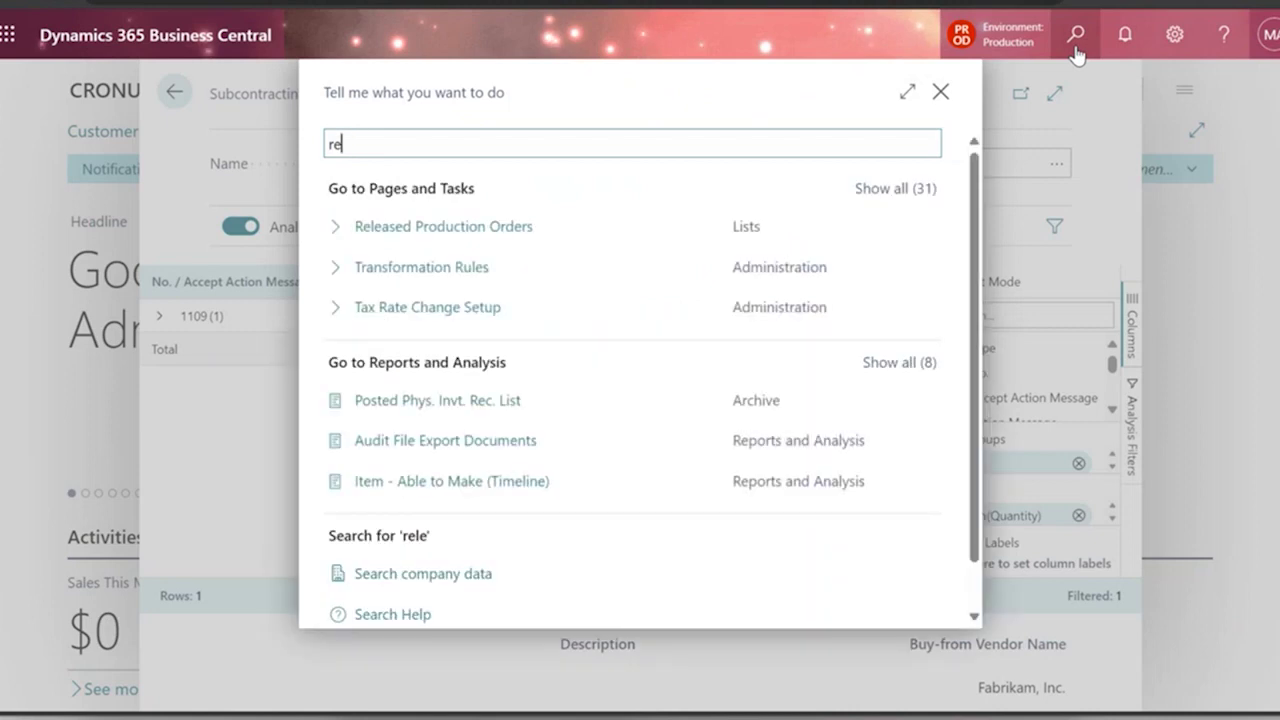
pyautogui.write('leased pro')
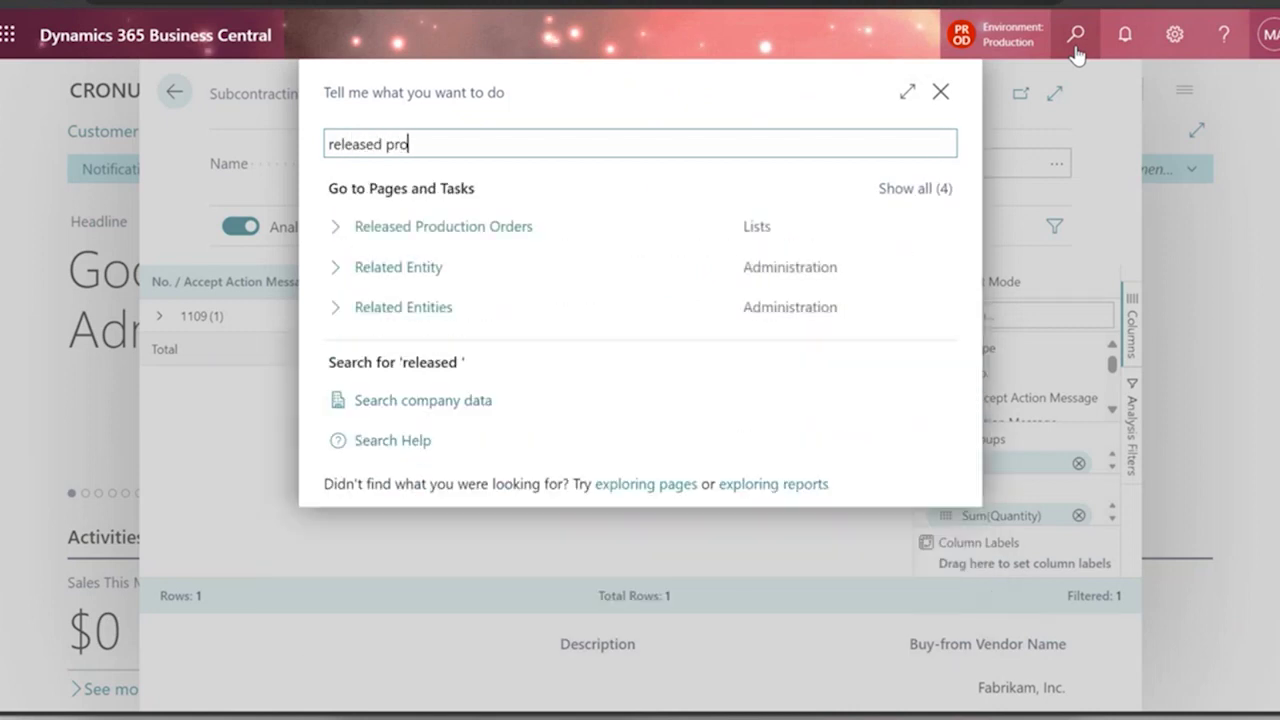
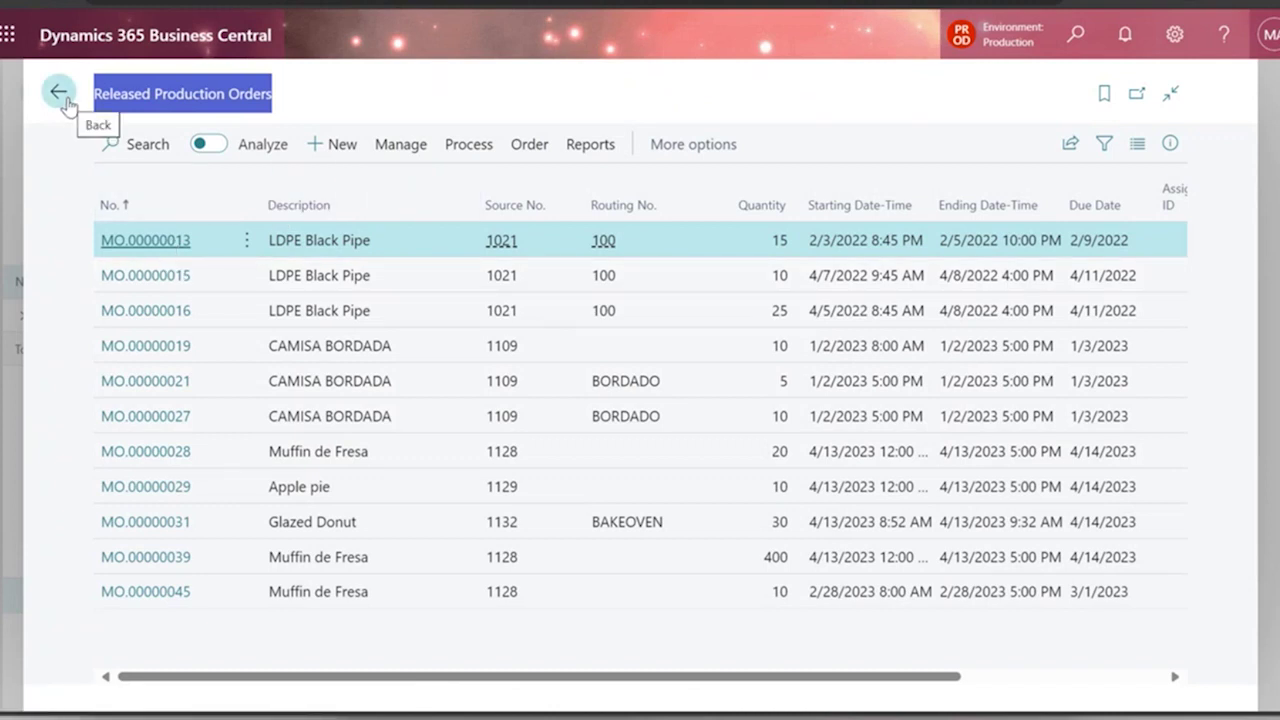
# Open routing 100 Group A from the first LDPE Black Pipe released production order and hide the routing's details pane
pyautogui.click(609, 250)
pyautogui.moveTo(609, 250)
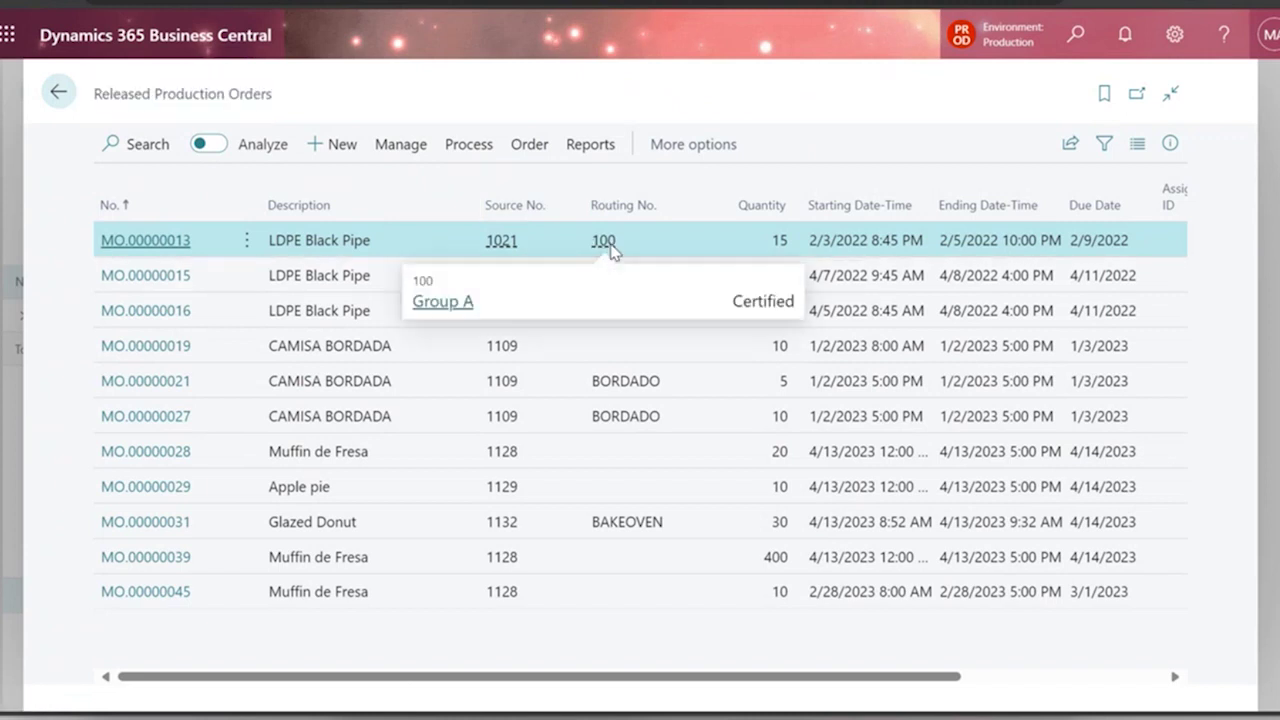
pyautogui.click(458, 301)
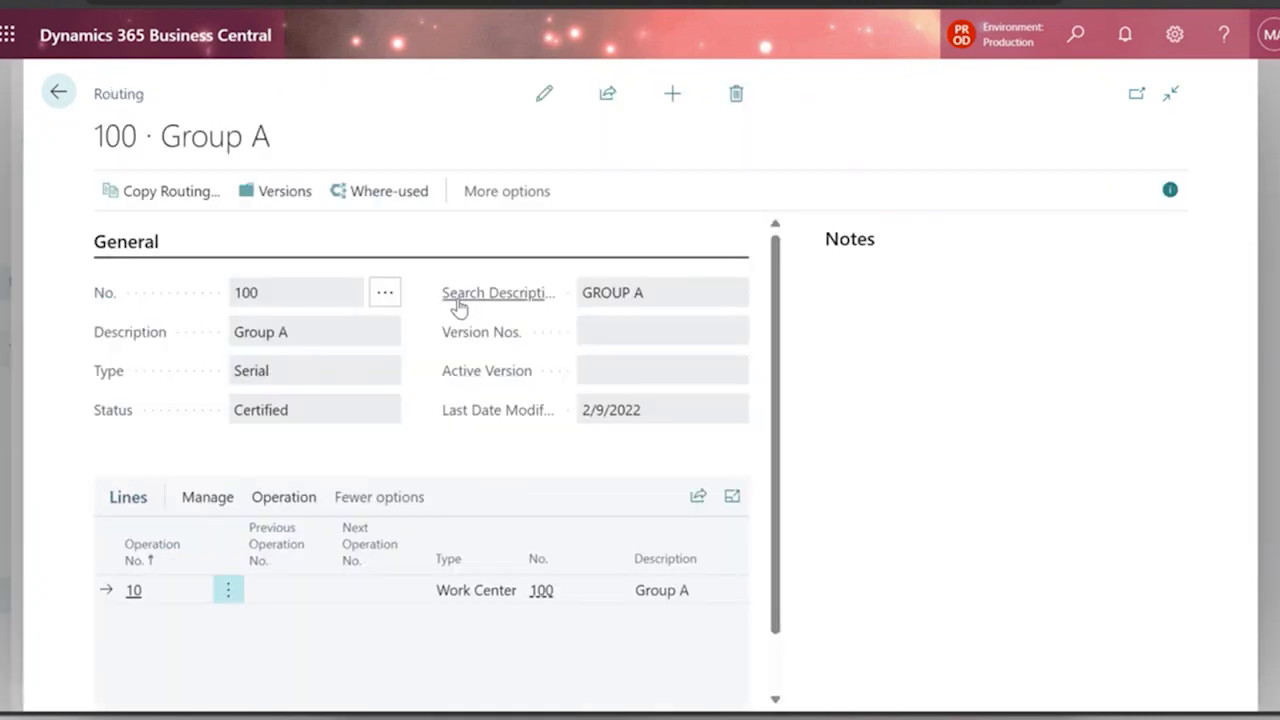
pyautogui.moveTo(457, 299)
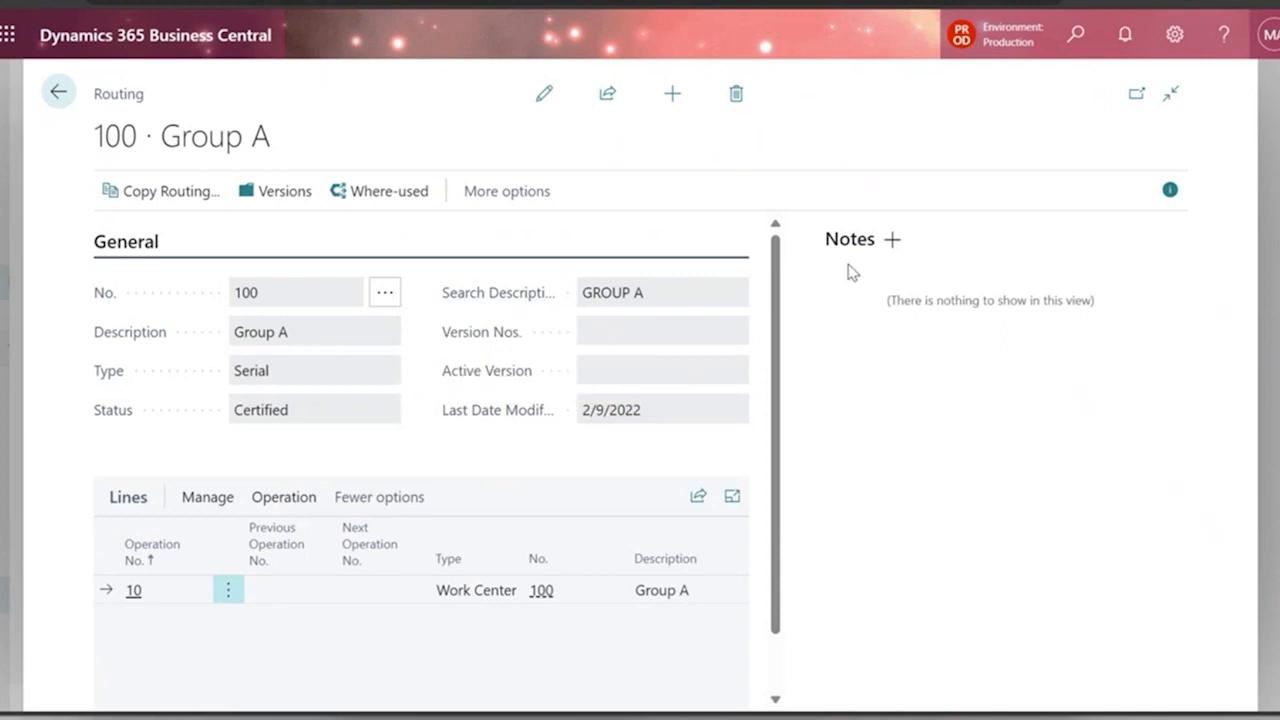
pyautogui.click(1170, 191)
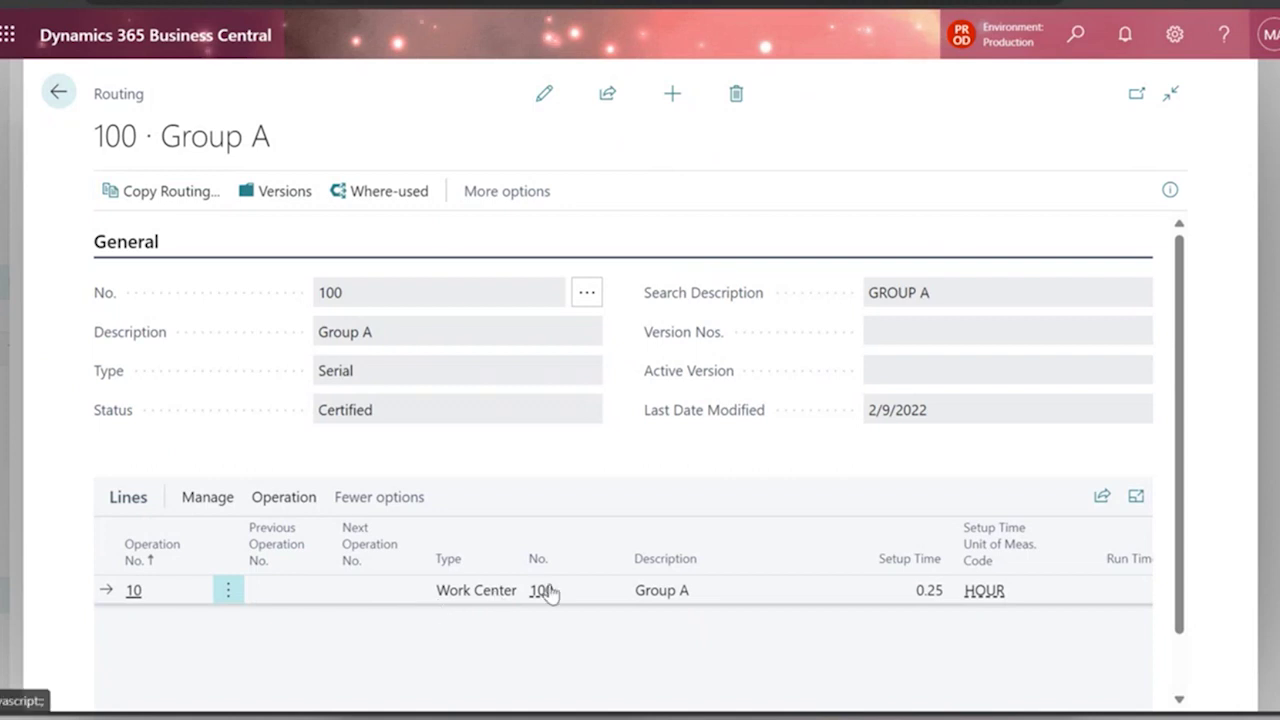
# Open the Group A work center card from the routing line, hide its details pane and review its Posting and Scheduling settings
pyautogui.moveTo(547, 592)
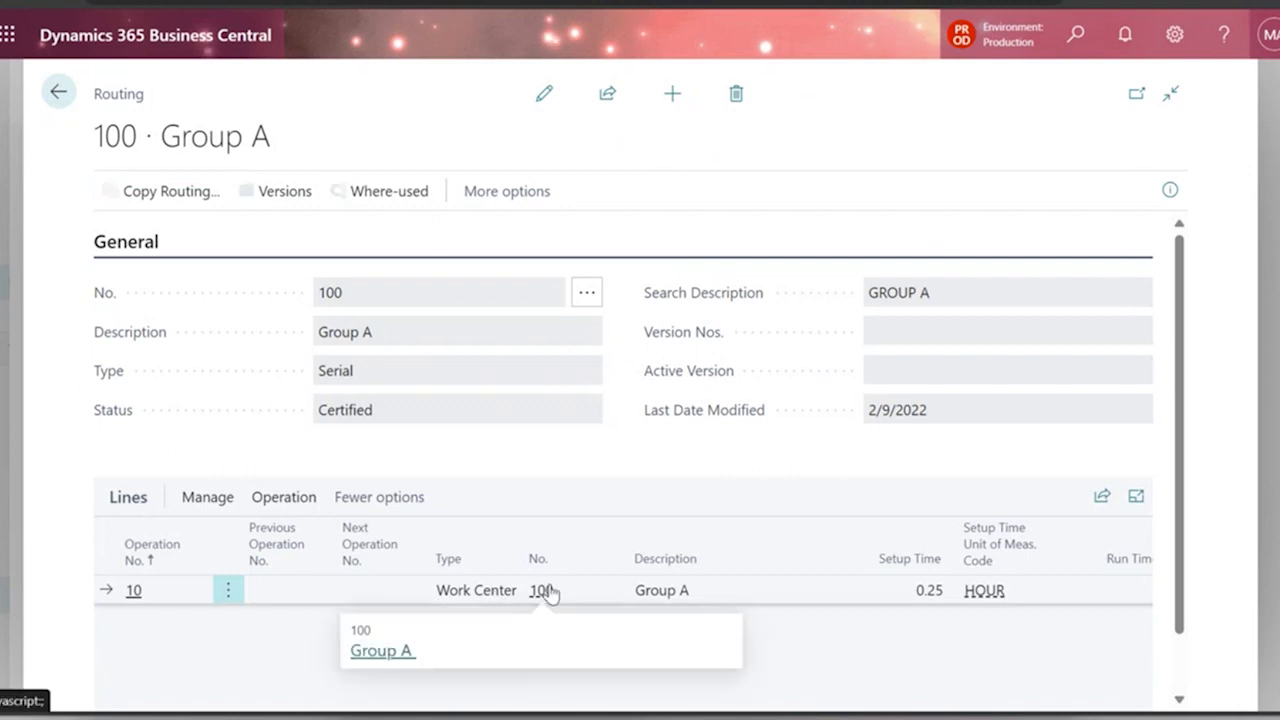
pyautogui.click(395, 651)
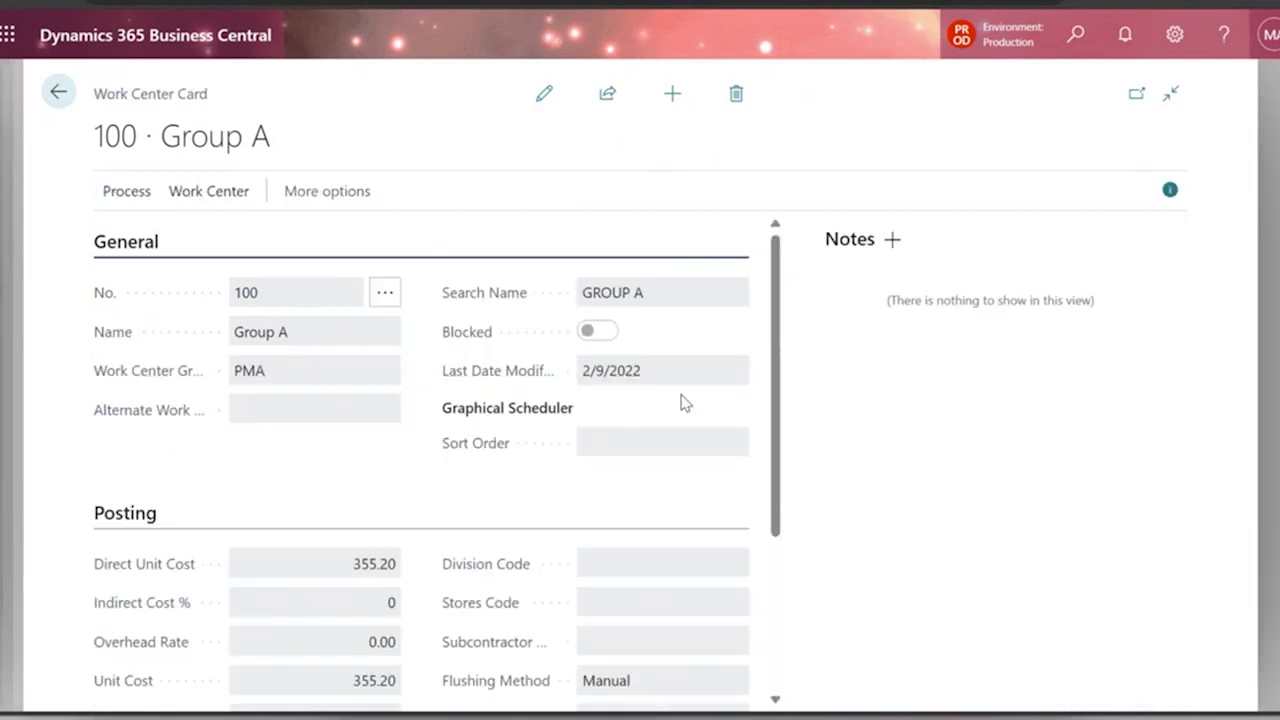
pyautogui.click(1168, 212)
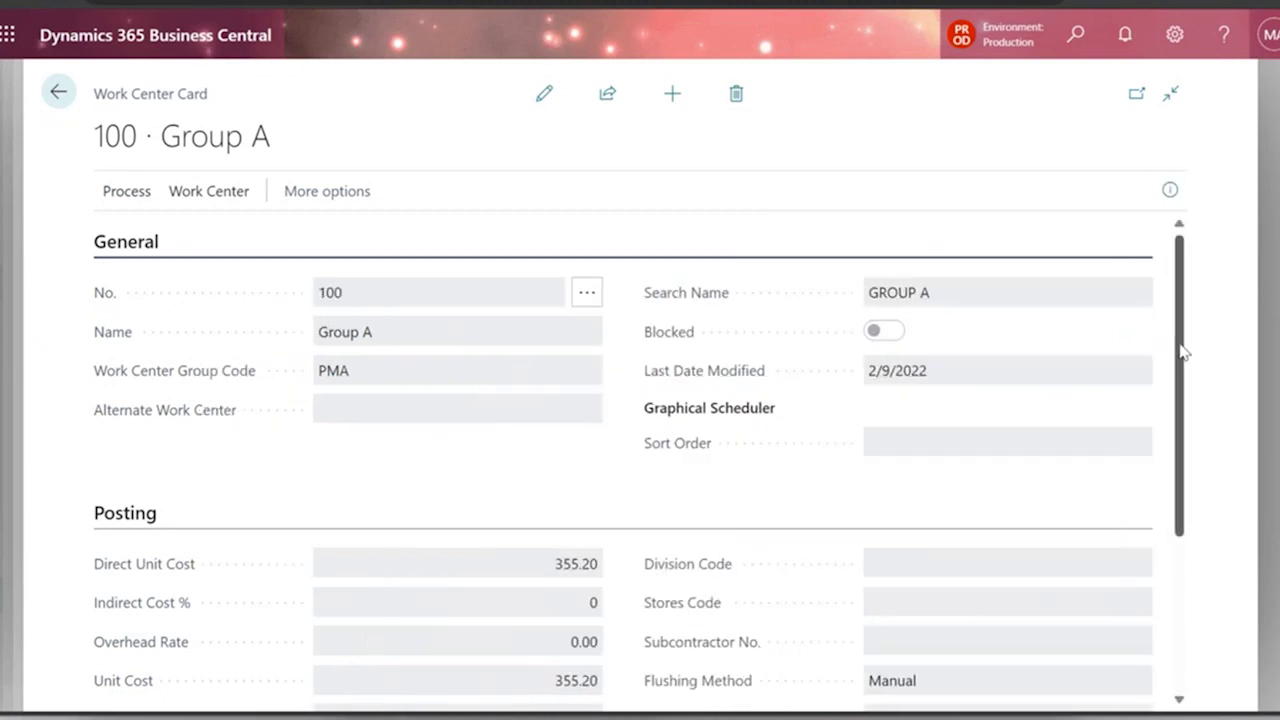
pyautogui.moveTo(1183, 352); pyautogui.dragTo(1126, 506)
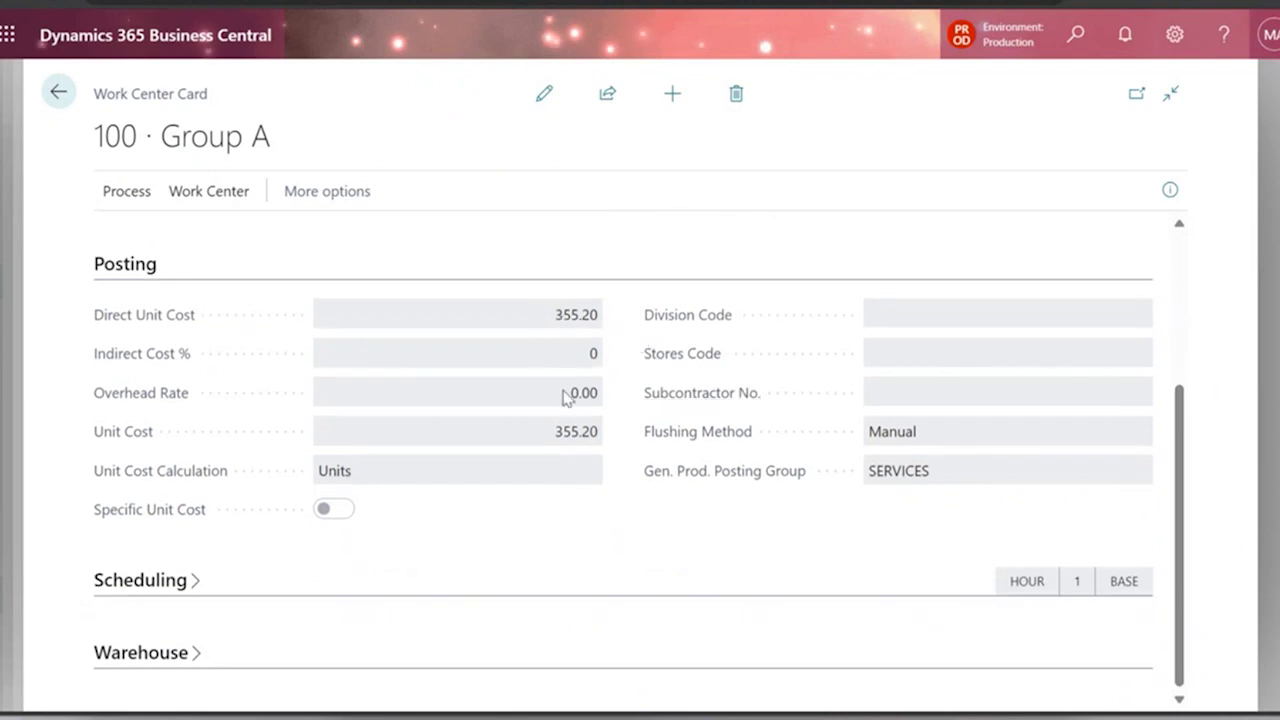
pyautogui.click(190, 581)
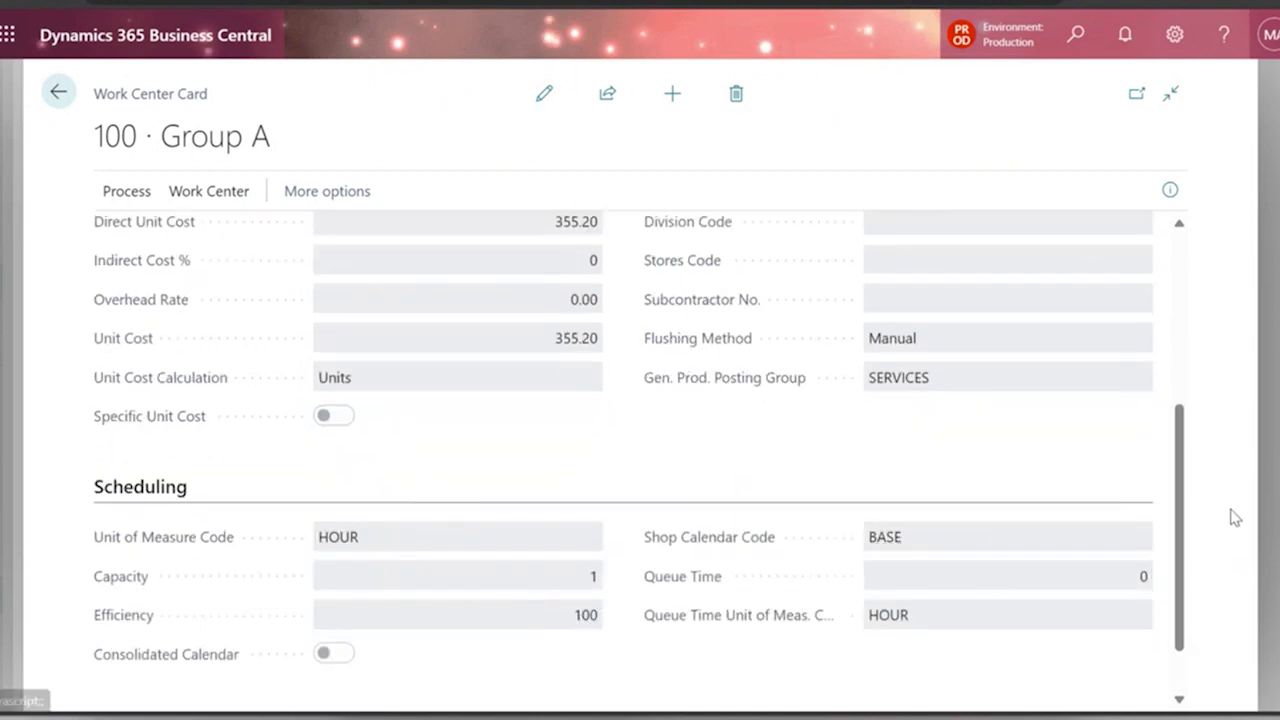
pyautogui.moveTo(1178, 497); pyautogui.dragTo(1200, 365)
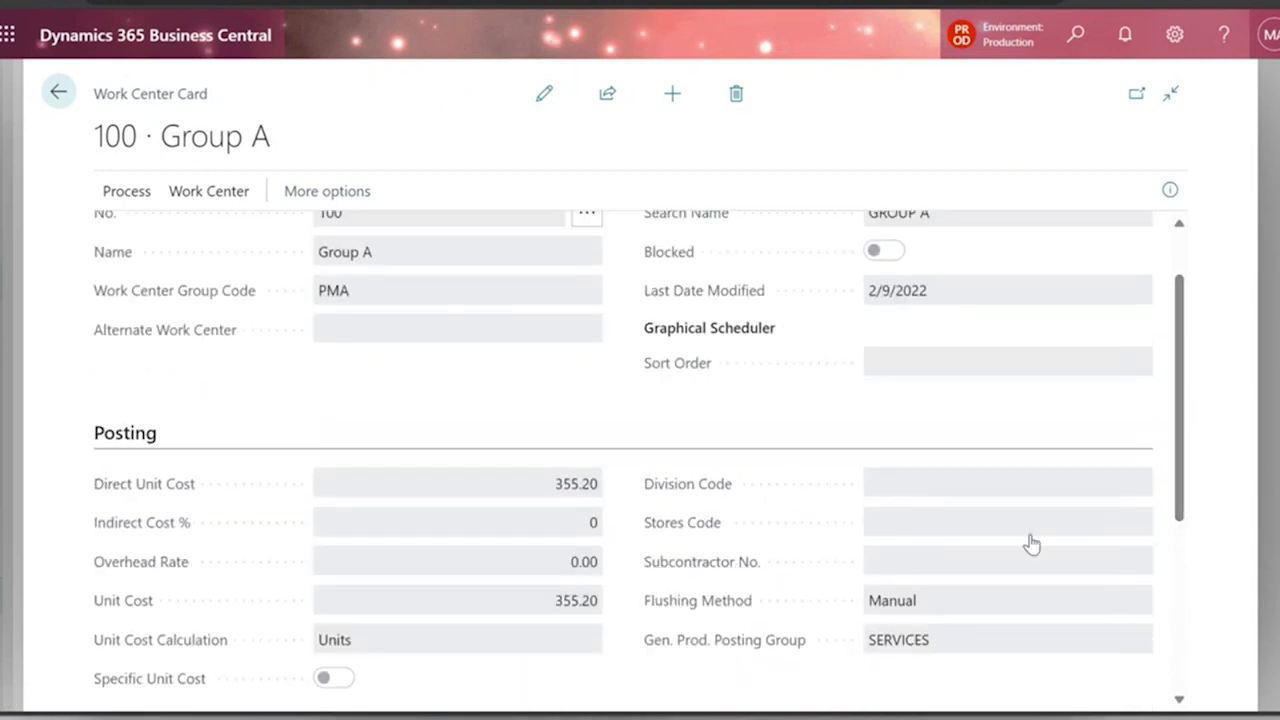
pyautogui.scroll(2, 1180, 452)
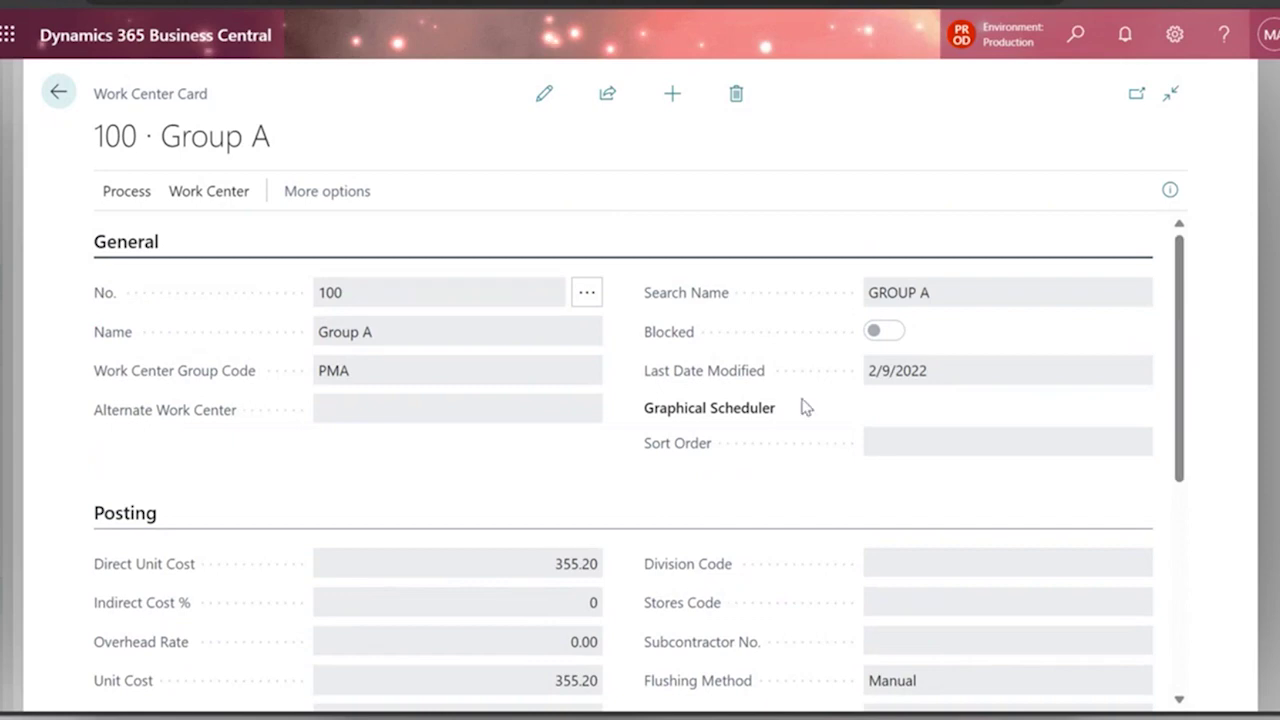
# Return from the work center card through the routing and released production orders to the Subcontracting Worksheets page
pyautogui.click(62, 92)
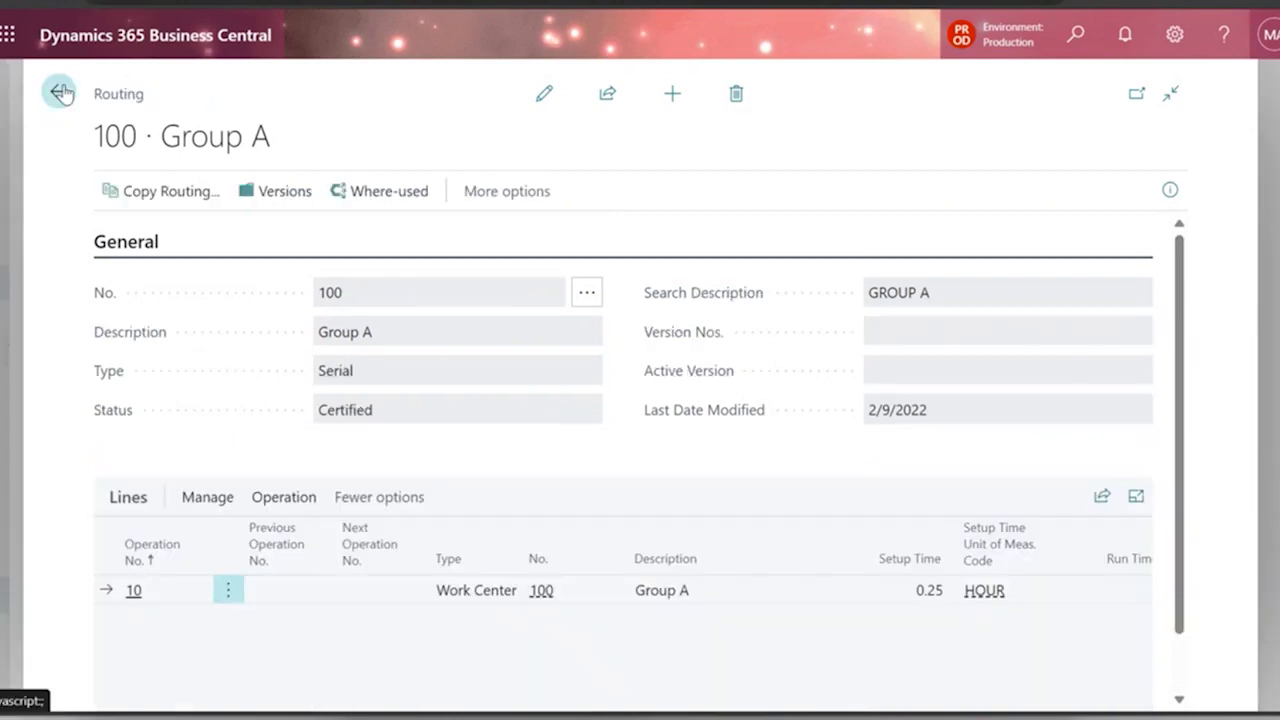
pyautogui.click(62, 92)
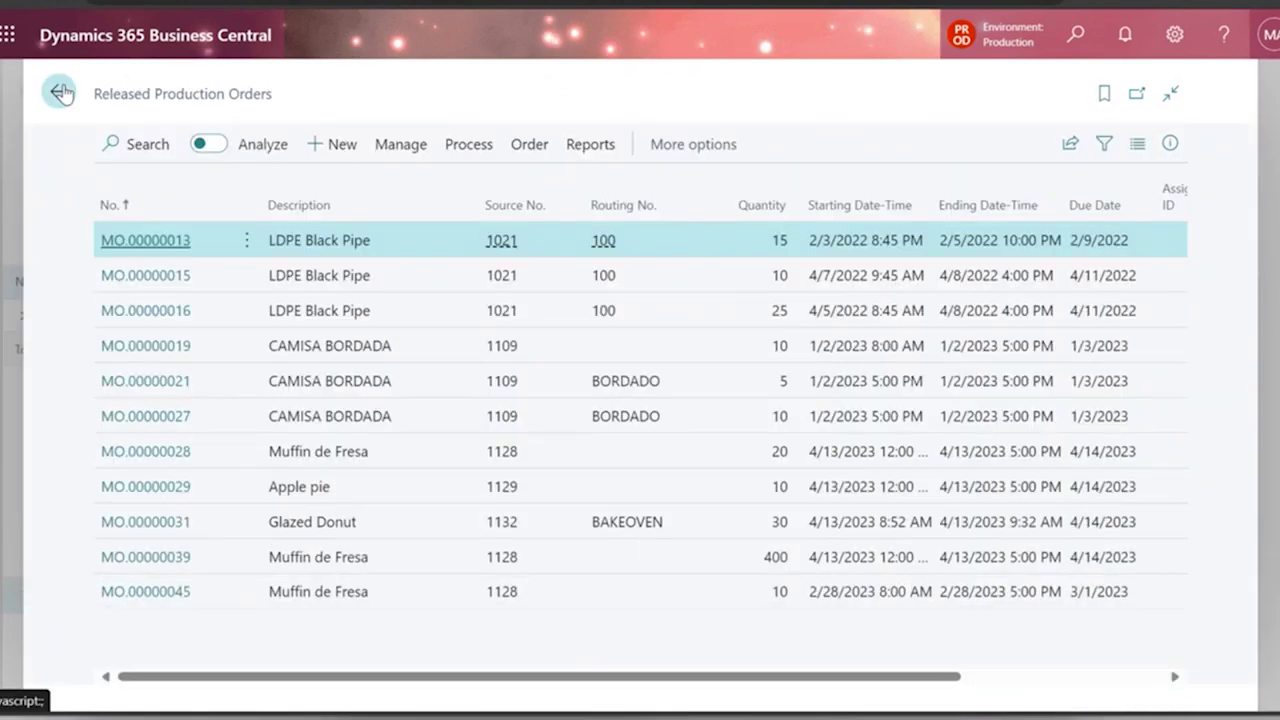
pyautogui.click(62, 92)
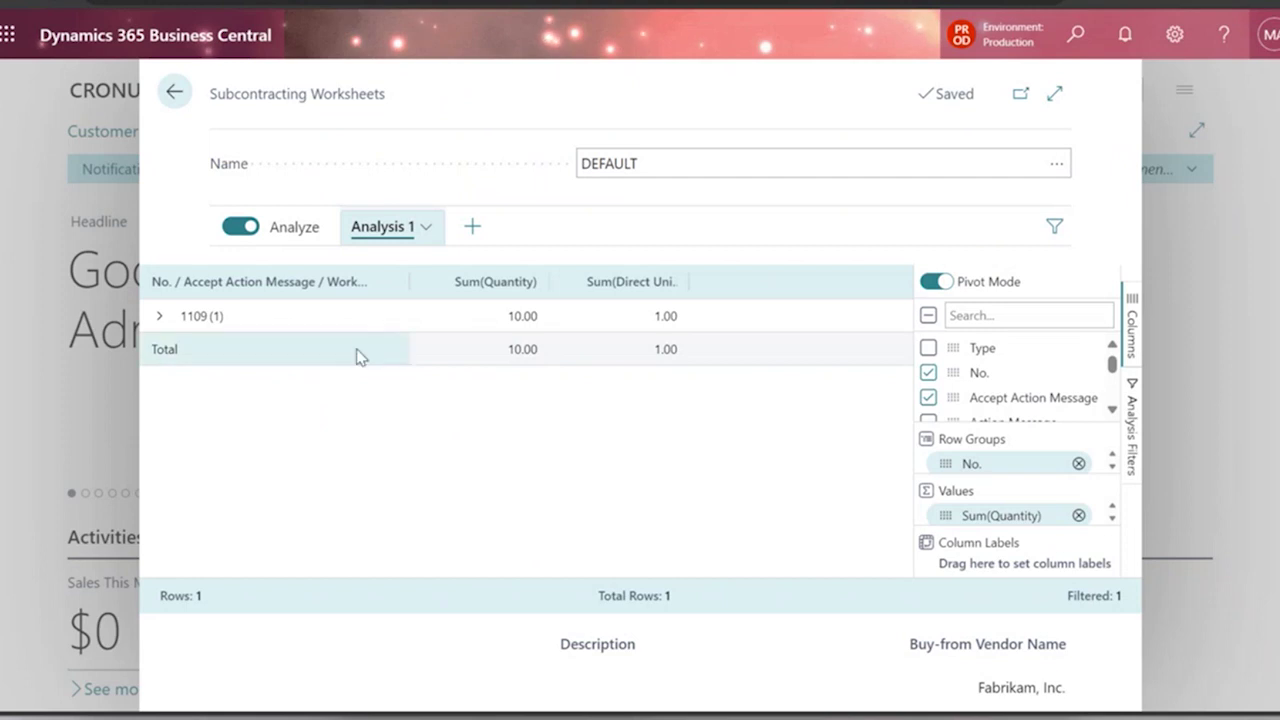
# Widen the Subcontracting Worksheets page, turn off analysis mode and review the Bordado line's description, quantity and unit of measure
pyautogui.click(1053, 92)
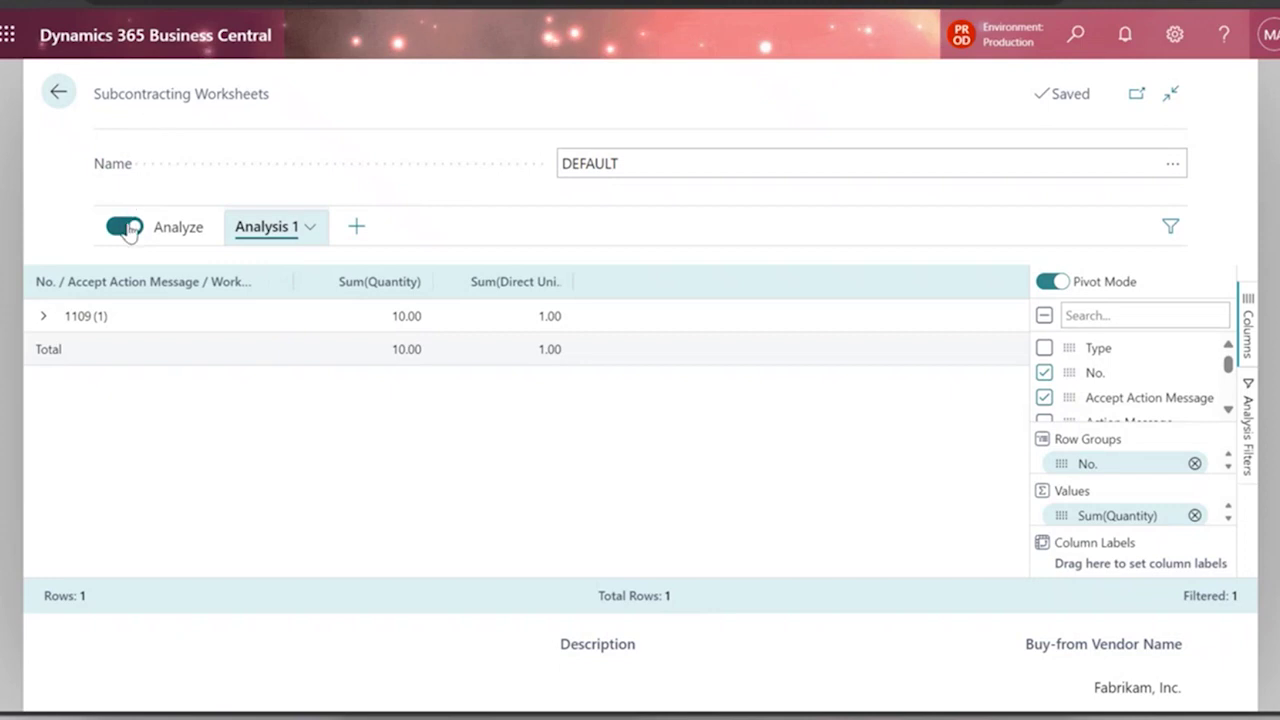
pyautogui.click(126, 227)
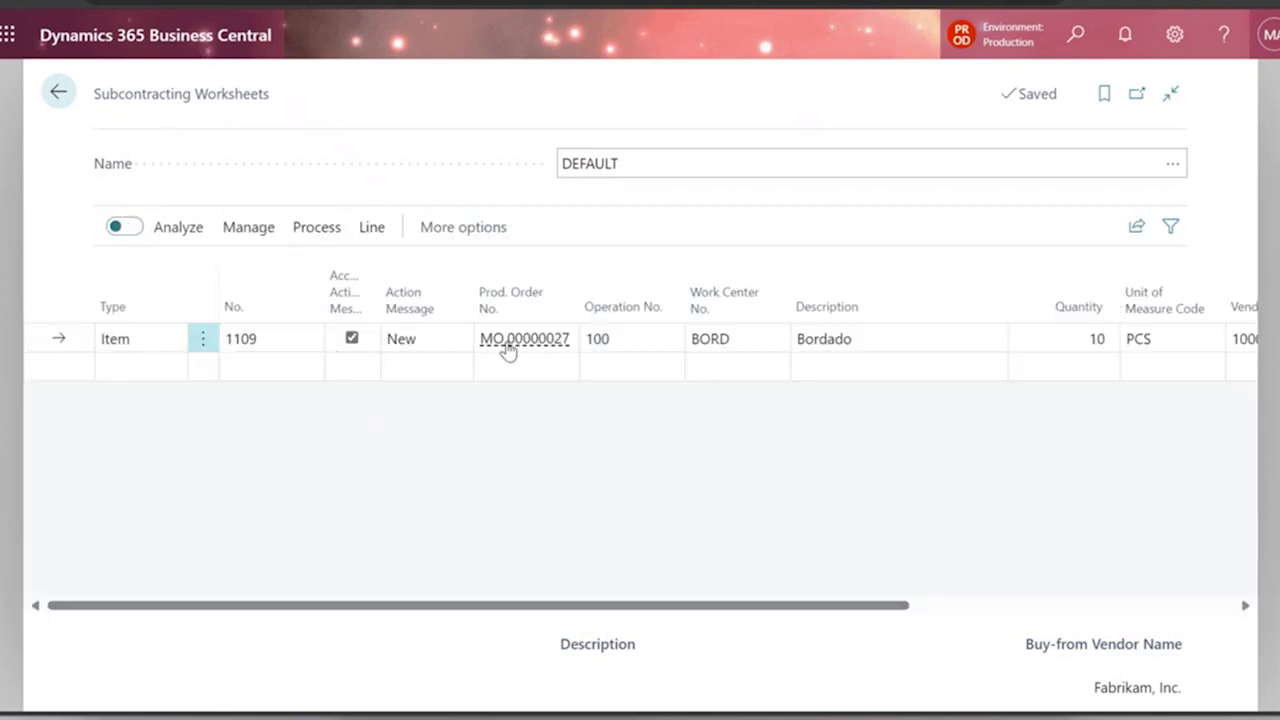
pyautogui.click(836, 342)
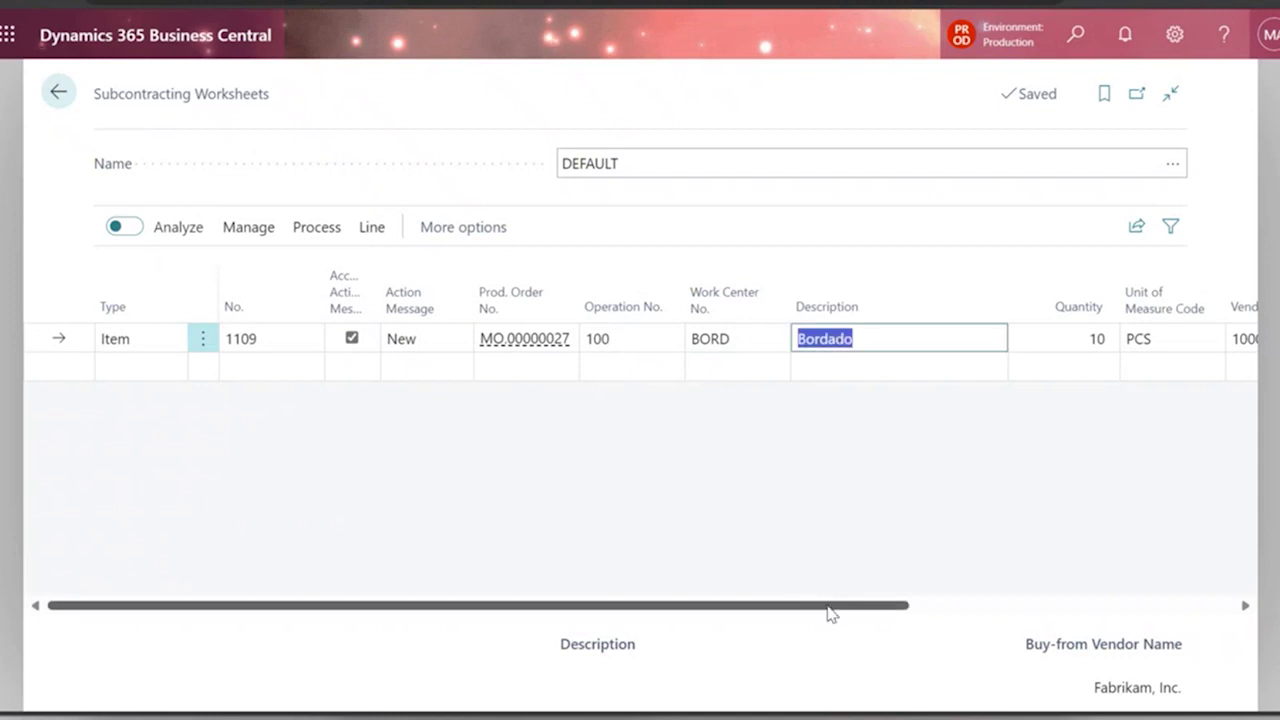
pyautogui.moveTo(830, 606); pyautogui.dragTo(1083, 620)
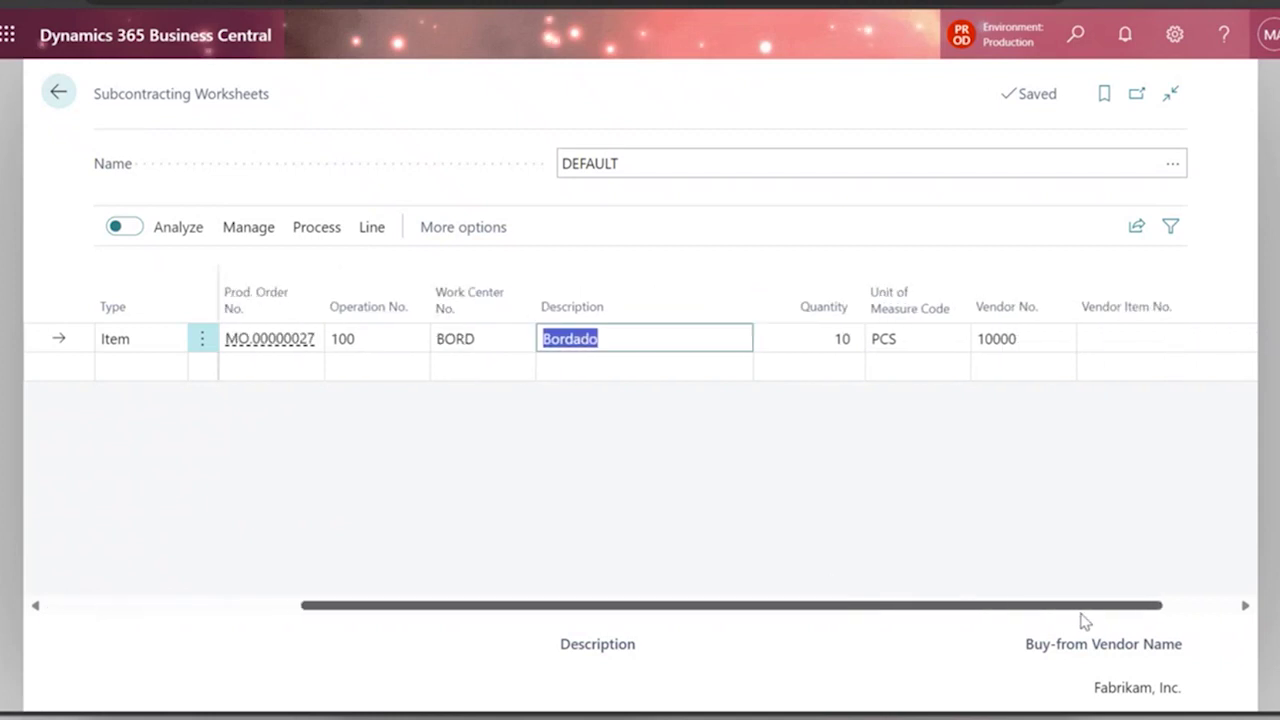
pyautogui.click(842, 338)
pyautogui.click(897, 339)
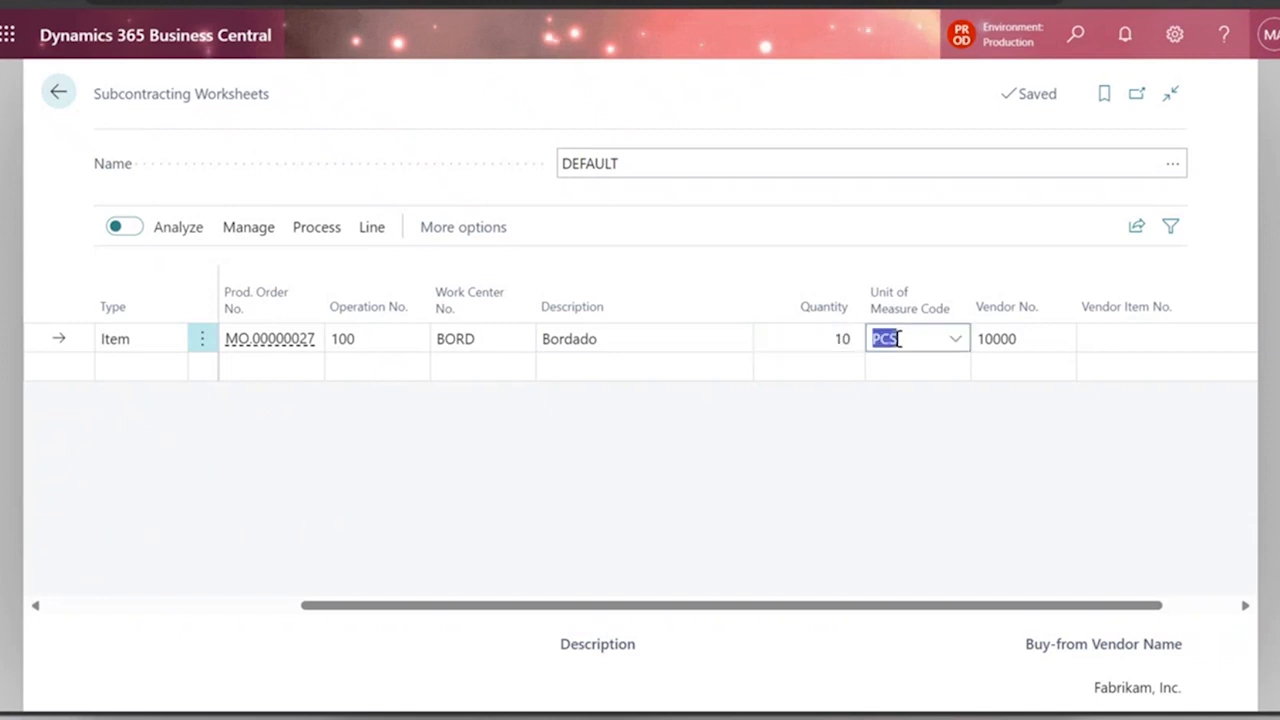
# Look up the Bordado line's vendor in the Item Vendor Catalog, close it without choosing and check the buy-from vendor name
pyautogui.click(1038, 345)
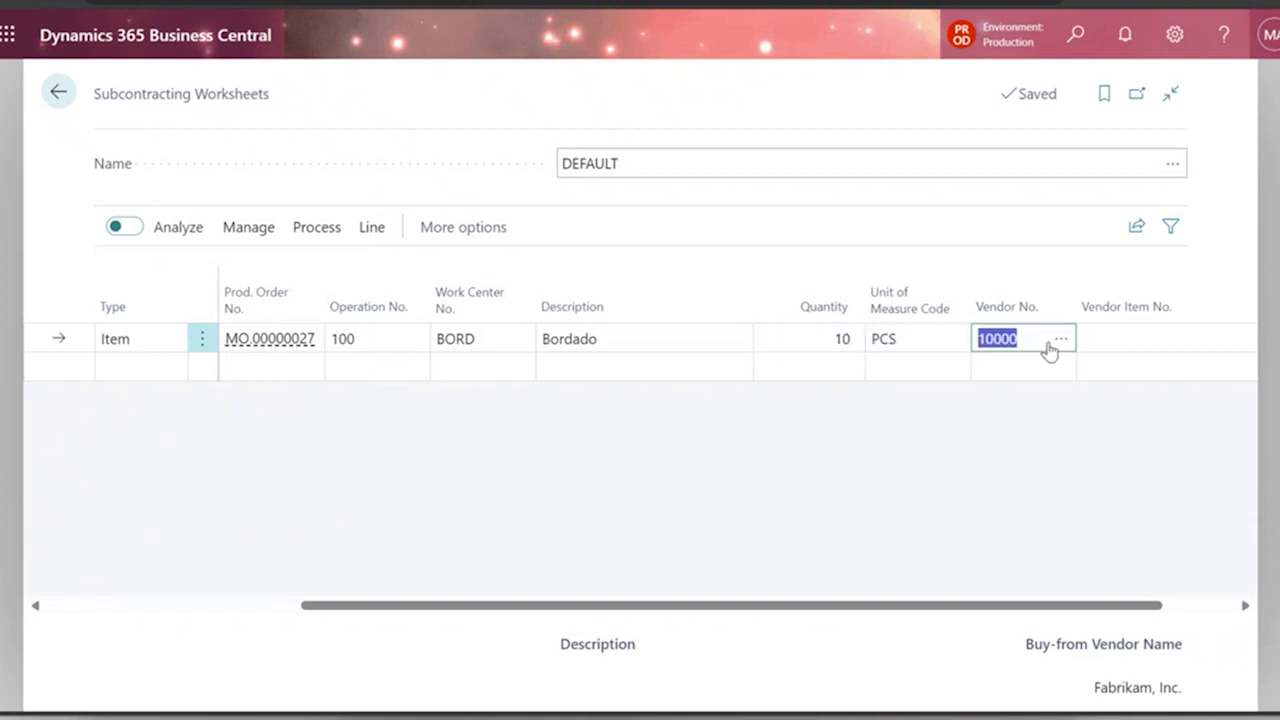
pyautogui.click(1061, 345)
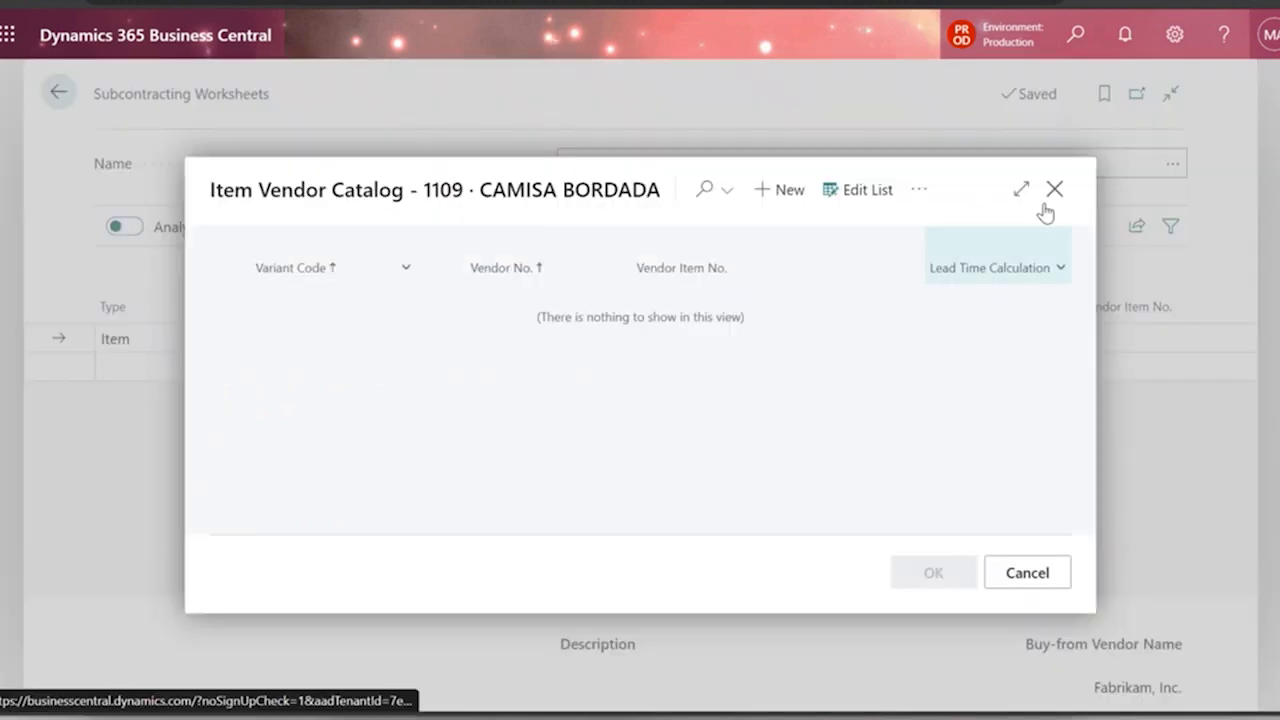
pyautogui.click(1054, 190)
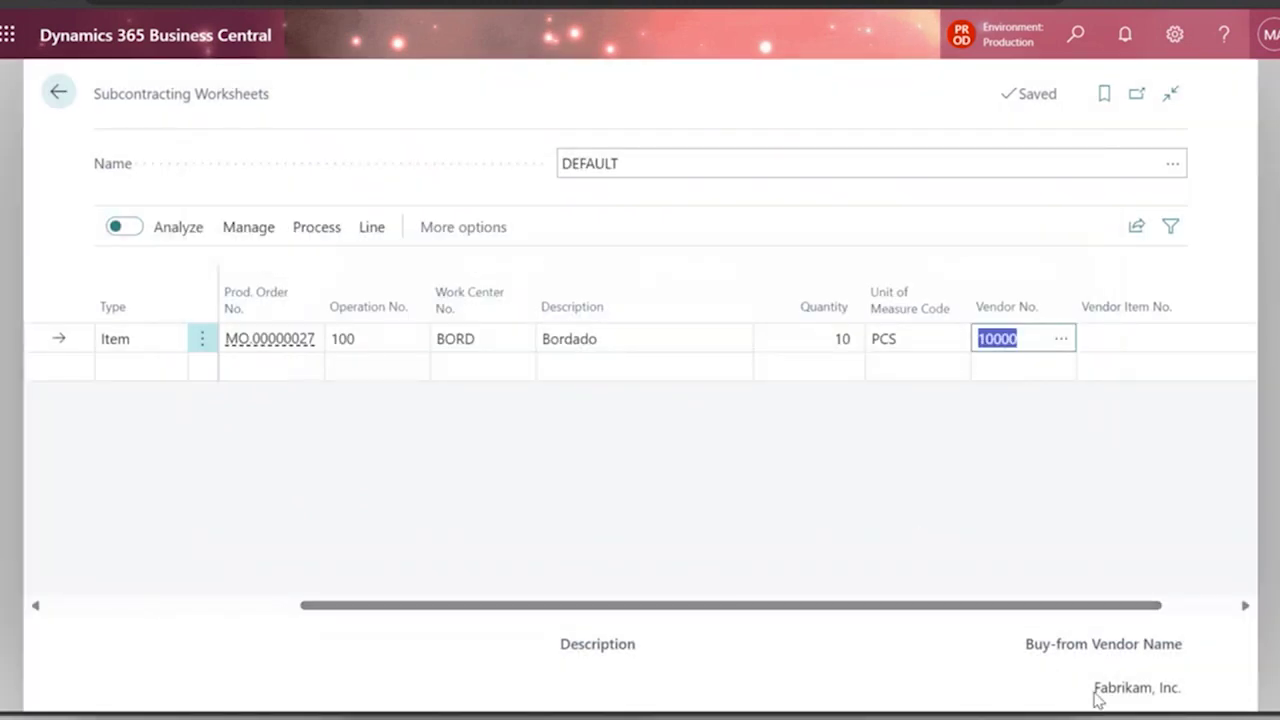
pyautogui.moveTo(1094, 690); pyautogui.dragTo(1174, 697)
pyautogui.click(1182, 697)
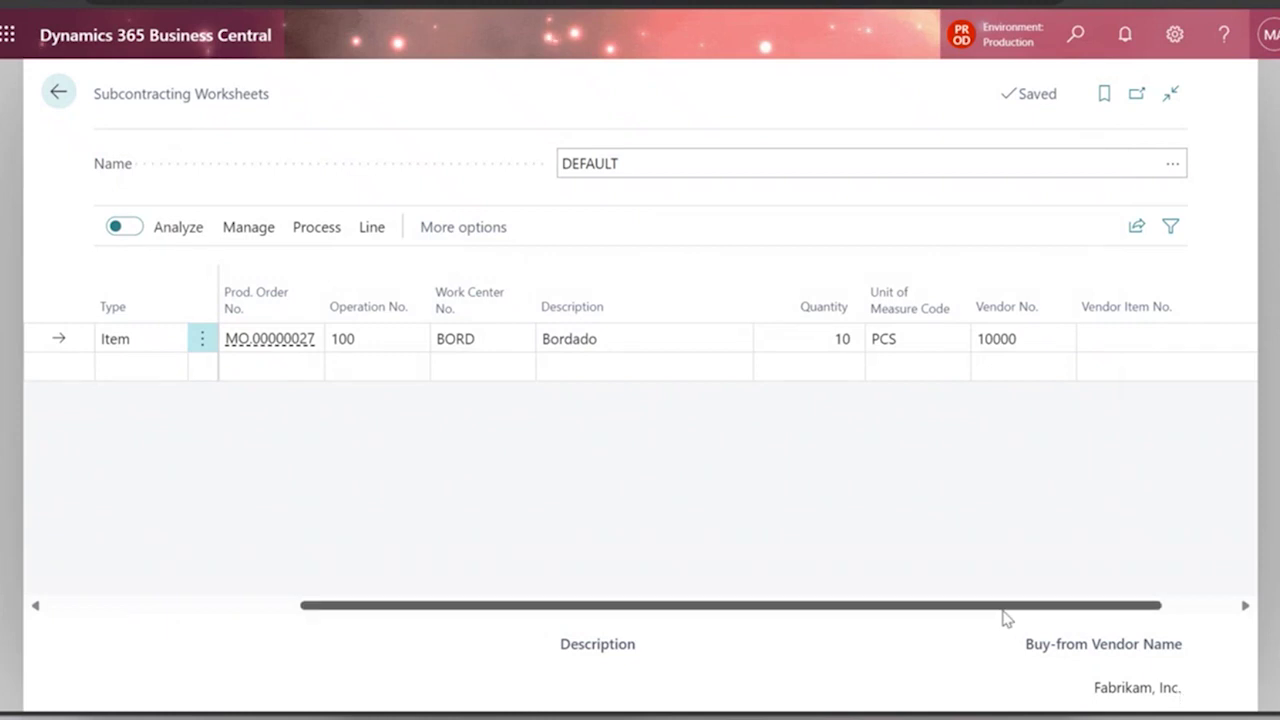
pyautogui.moveTo(1003, 611); pyautogui.dragTo(702, 592)
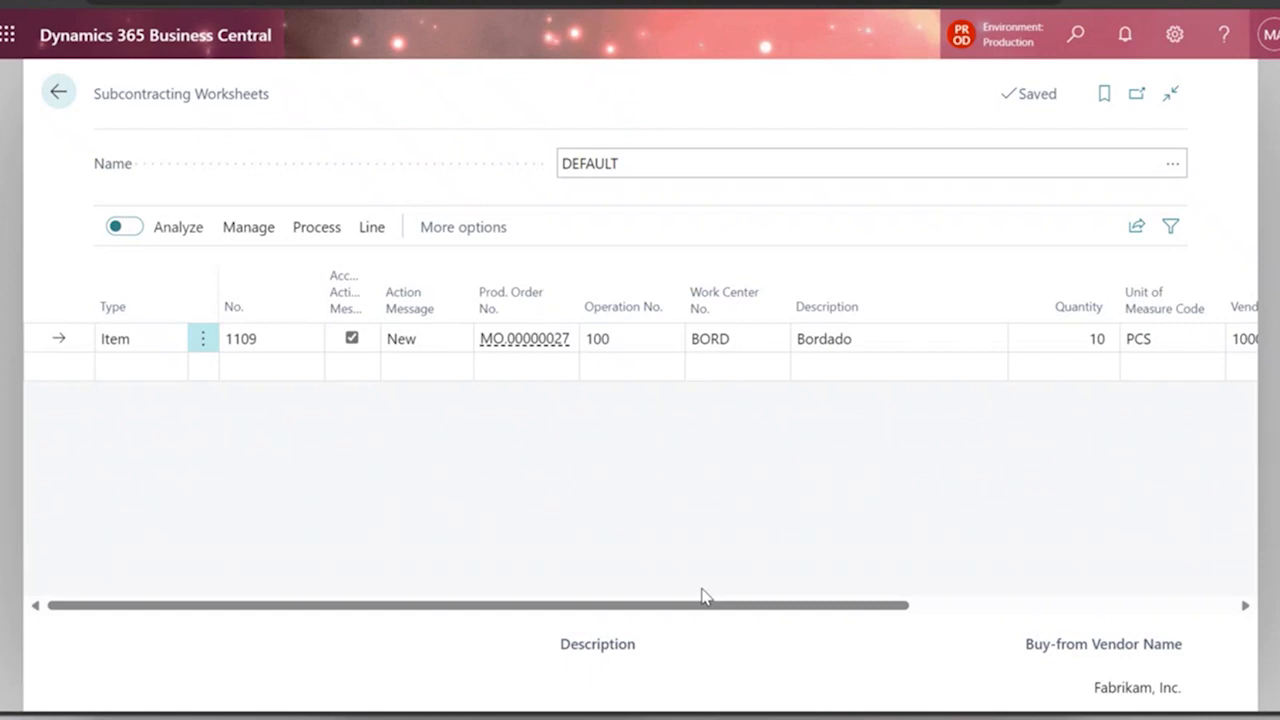
# Return to the home page and open the Planning Worksheets page by searching for "planning work"
pyautogui.click(62, 100)
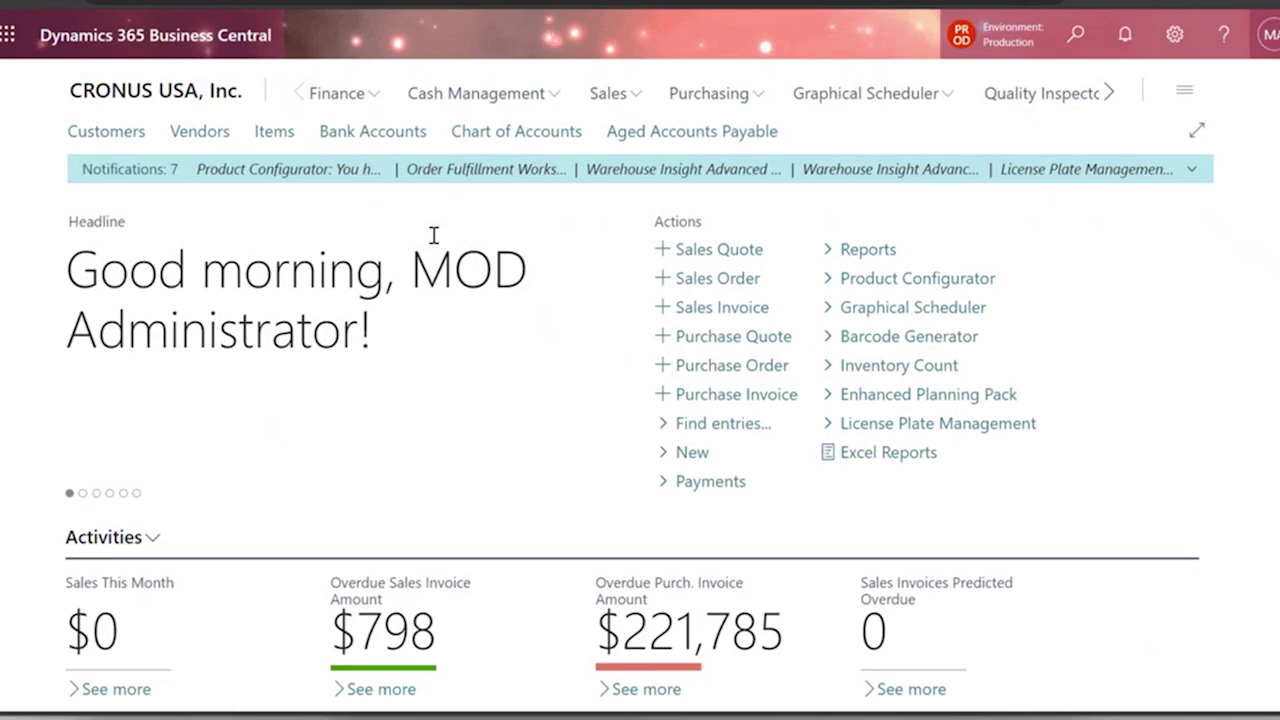
pyautogui.click(1090, 50)
pyautogui.write('planning work')
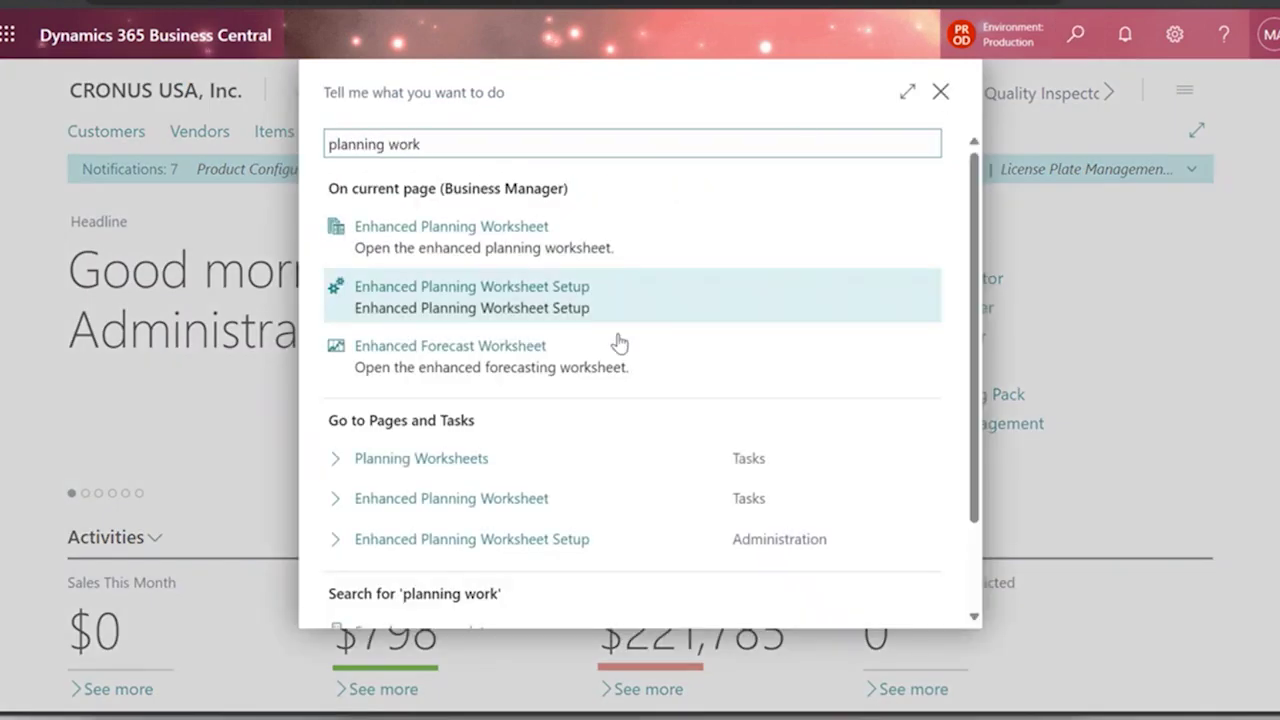
pyautogui.click(518, 459)
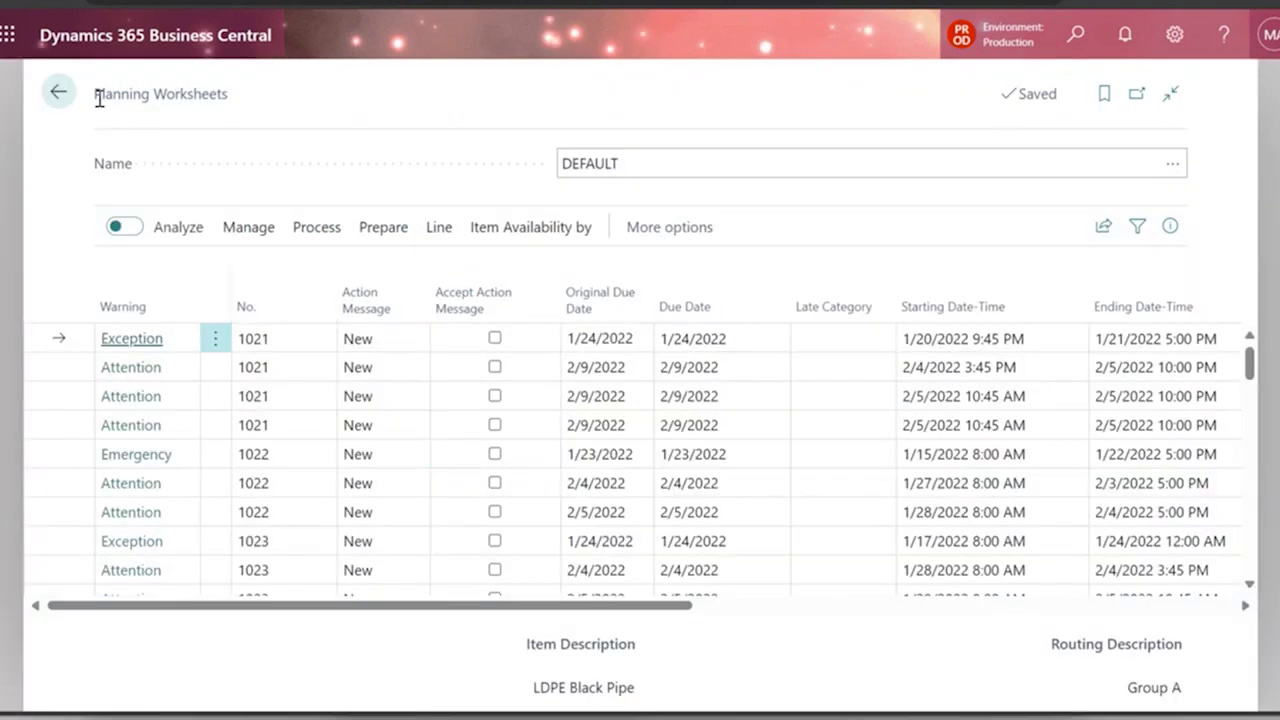
# Review the planning worksheet lines' dates, location codes, descriptions and reference order columns
pyautogui.moveTo(97, 96); pyautogui.dragTo(230, 104)
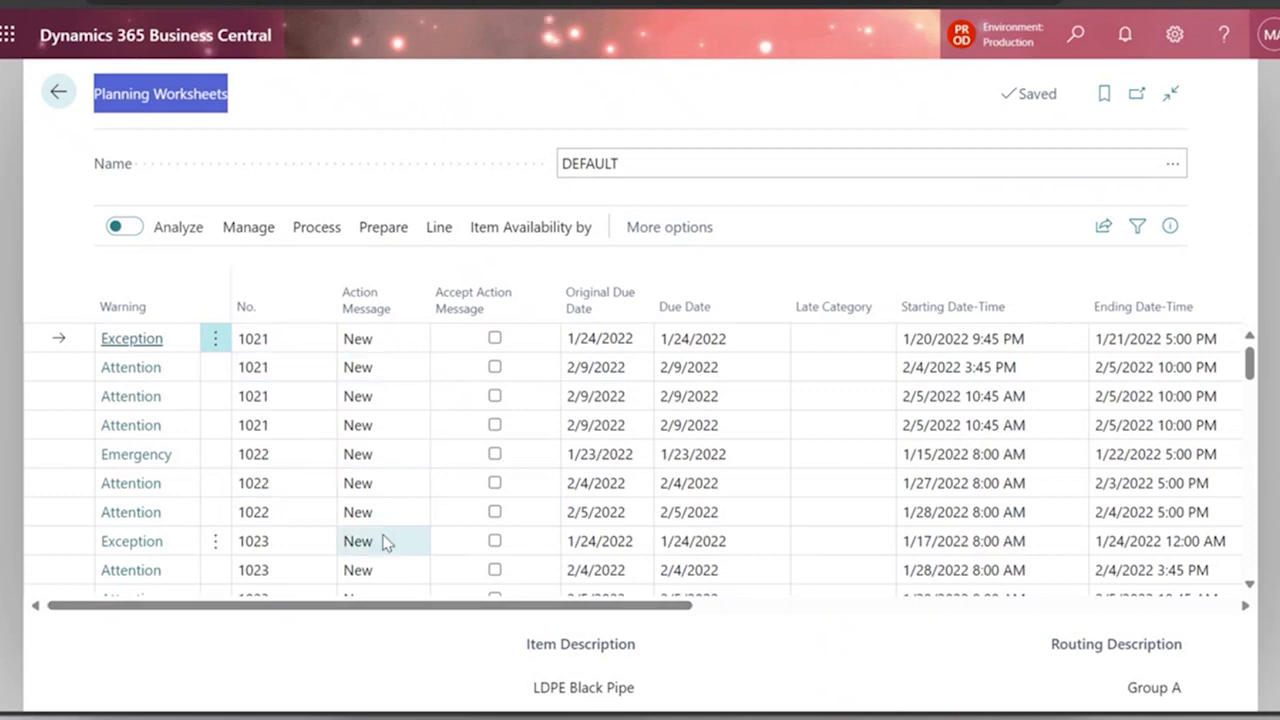
pyautogui.moveTo(410, 610); pyautogui.dragTo(803, 614)
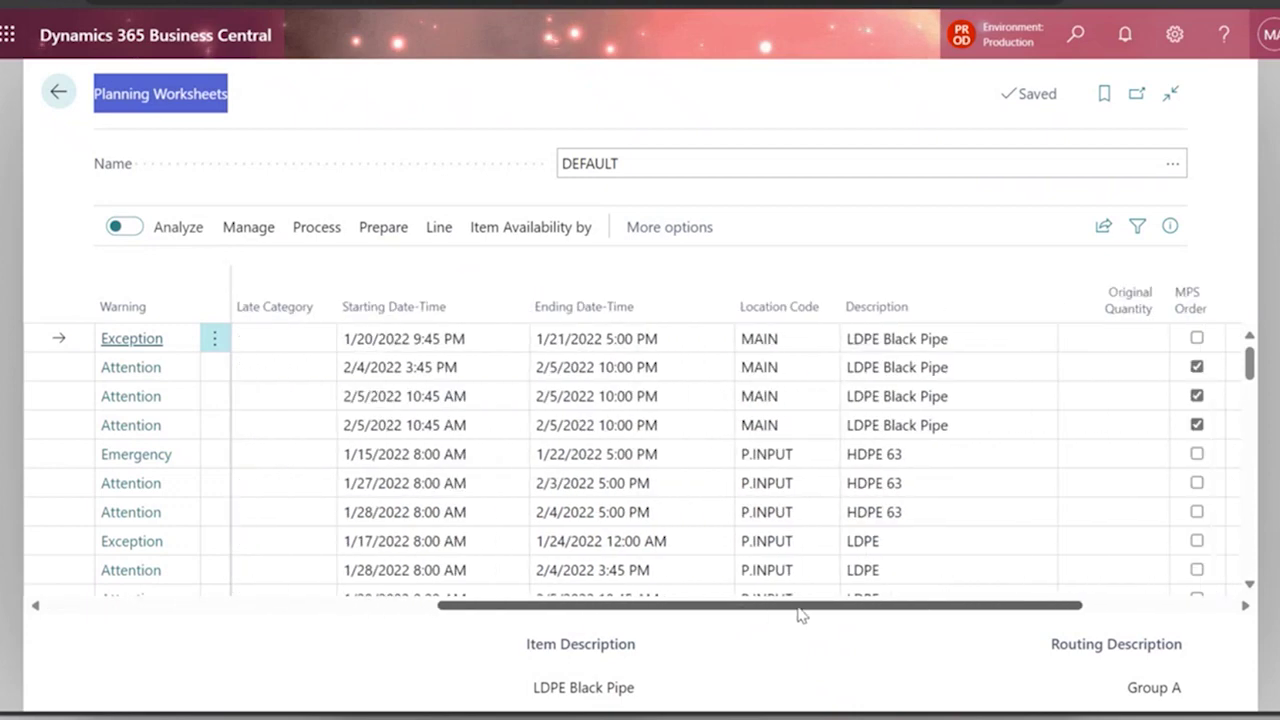
pyautogui.click(881, 373)
pyautogui.click(808, 372)
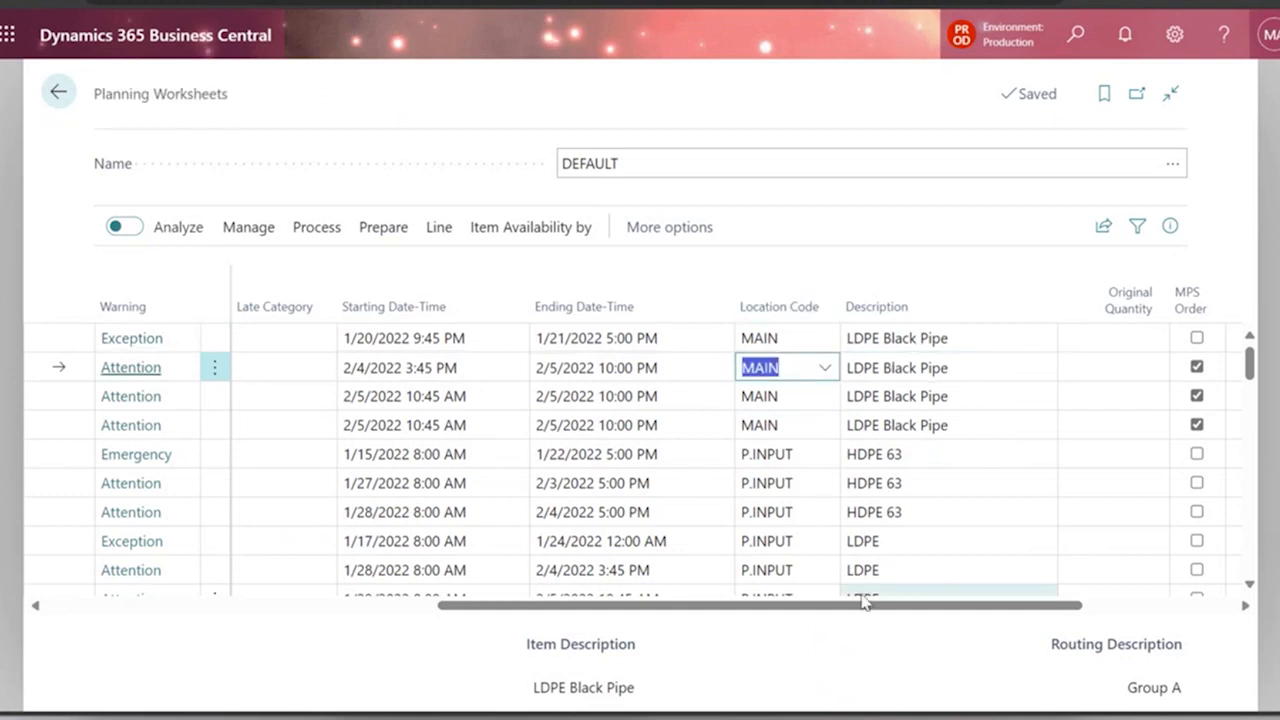
pyautogui.moveTo(868, 610); pyautogui.dragTo(1030, 598)
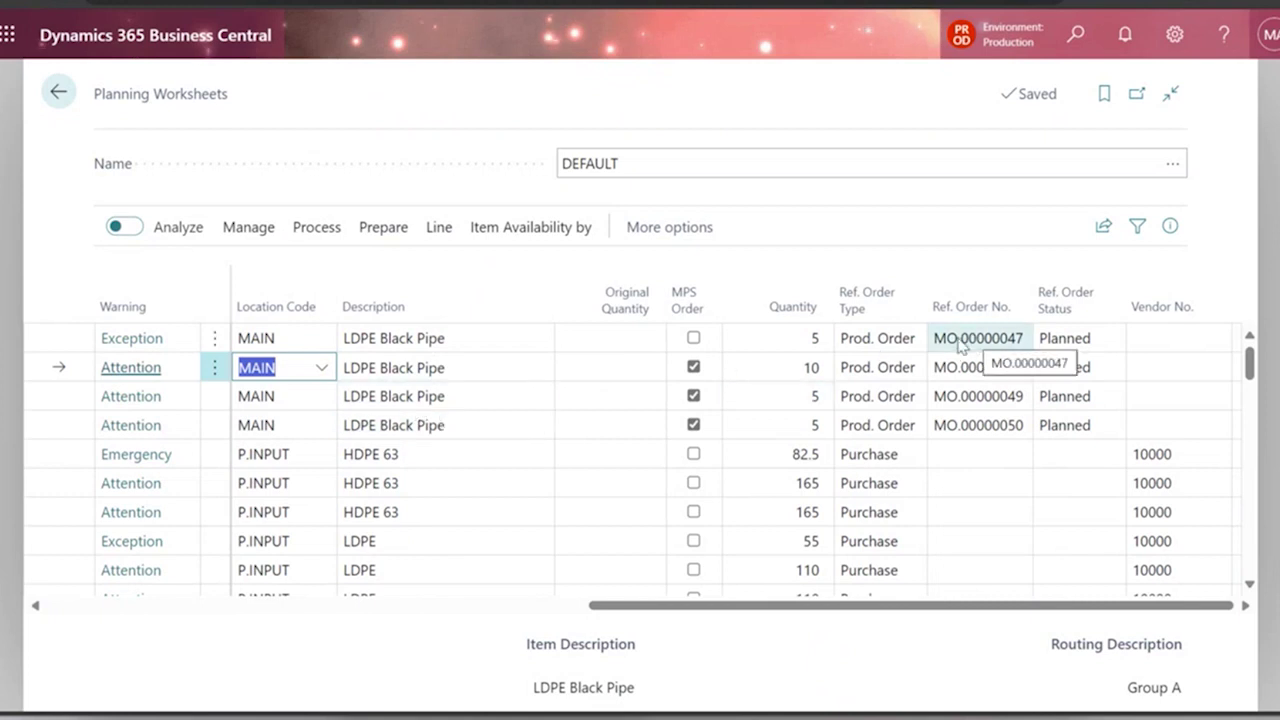
pyautogui.moveTo(960, 318)
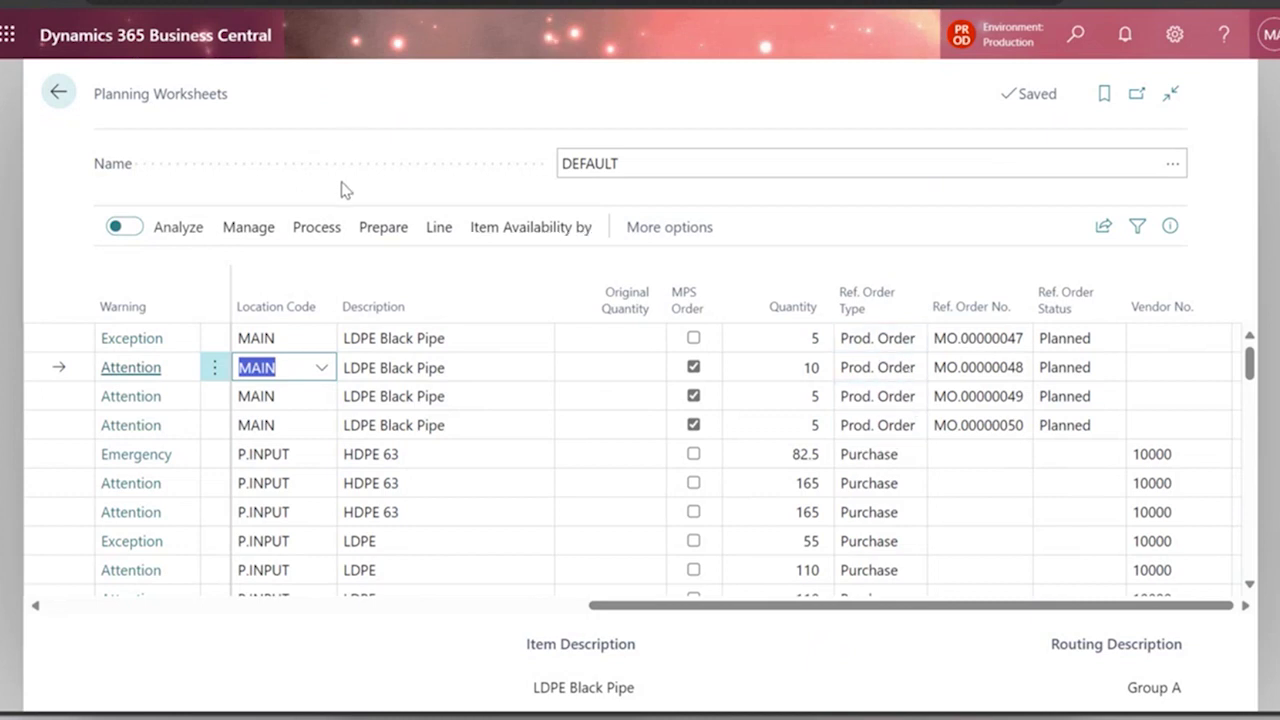
# Check the quantities of the four LDPE Black Pipe production order lines in the planning worksheet
pyautogui.click(806, 341)
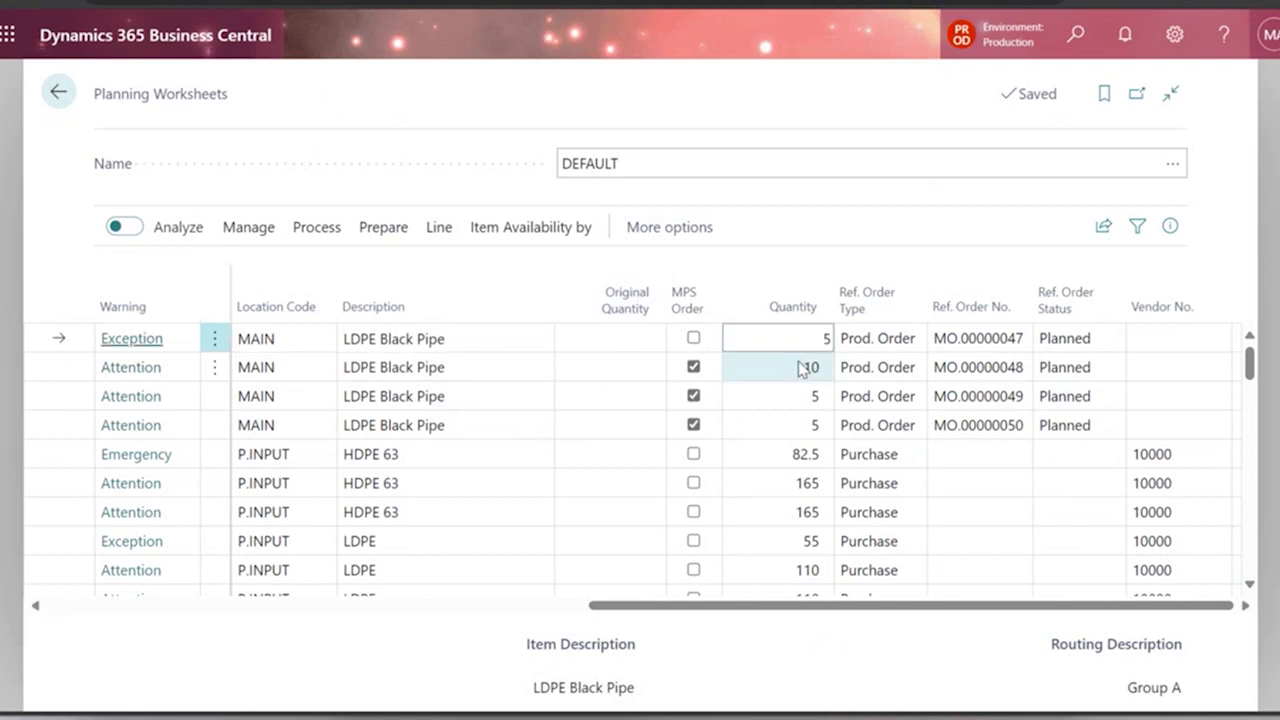
pyautogui.click(803, 367)
pyautogui.click(800, 400)
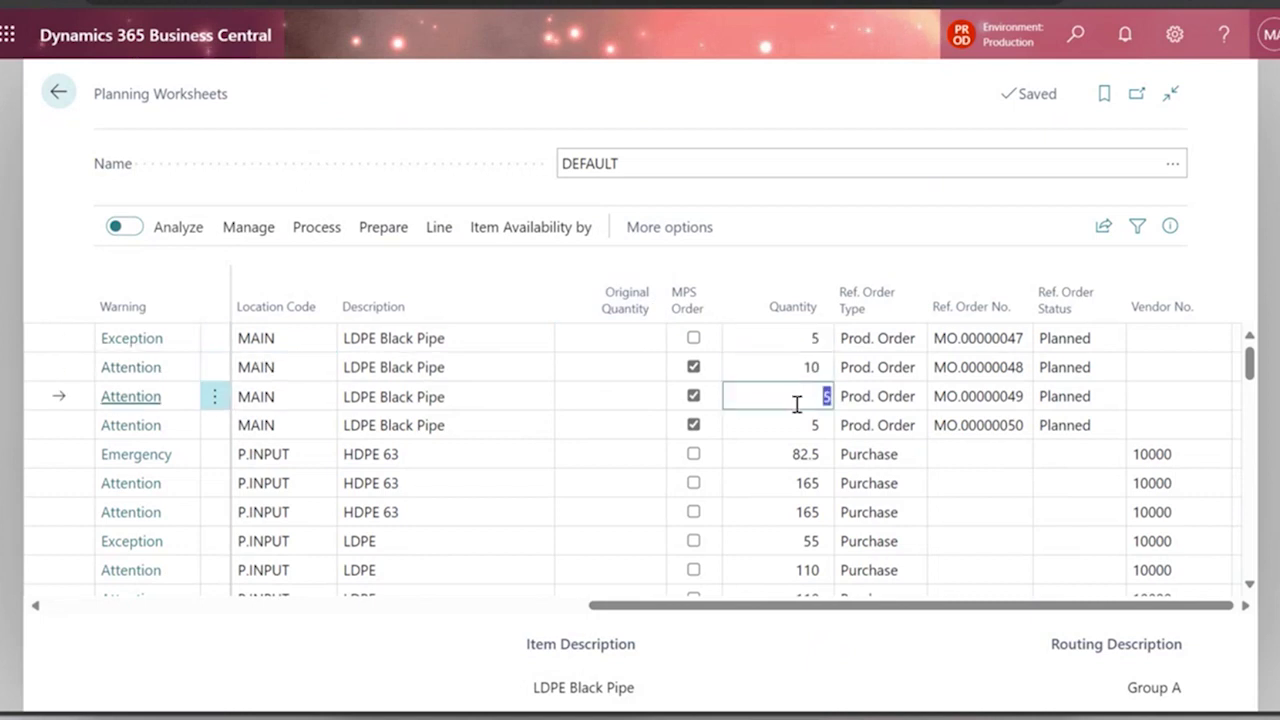
pyautogui.click(797, 423)
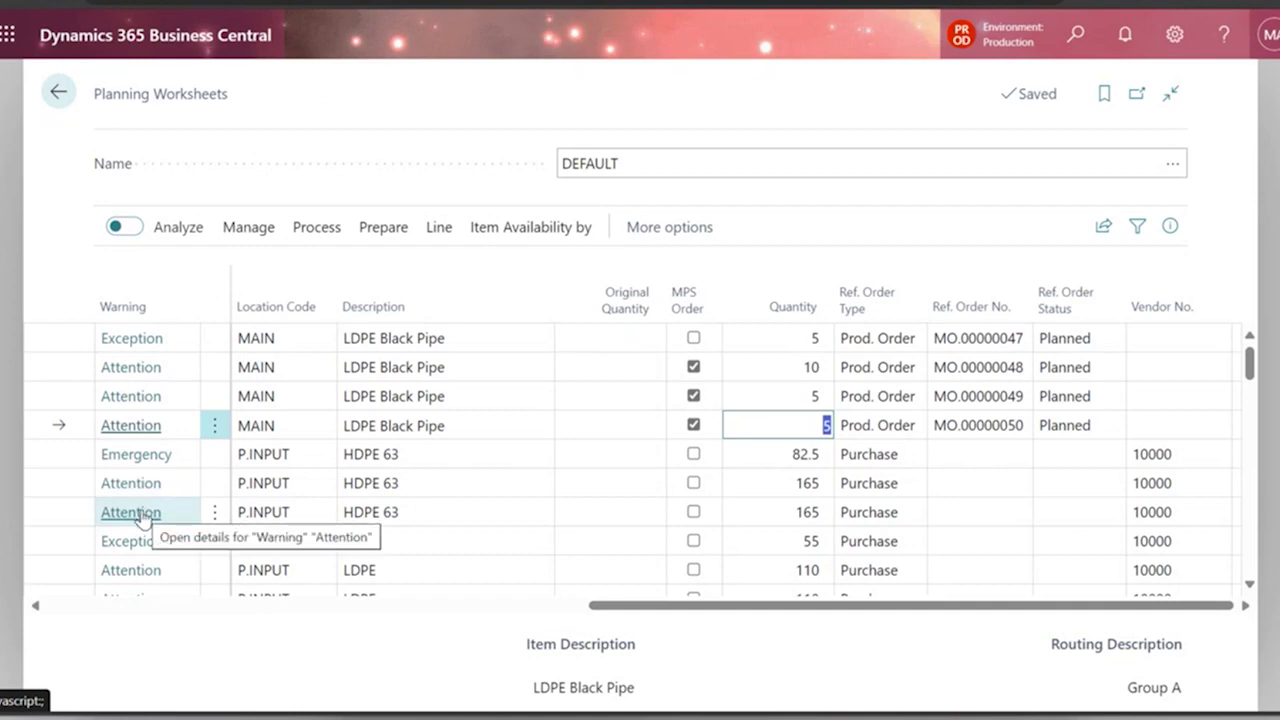
# Read the warning details of the first LDPE Black Pipe line, close them, and show the Item Details - Planning information for item 1021
pyautogui.click(130, 345)
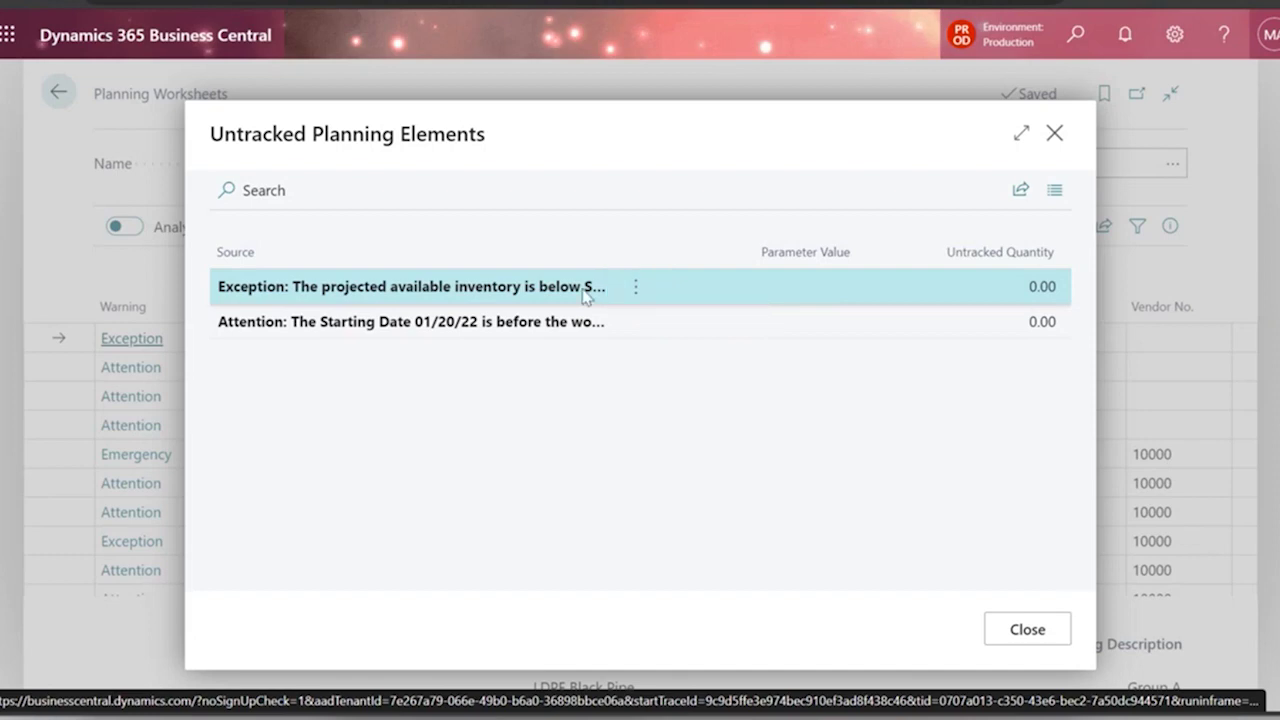
pyautogui.click(1055, 135)
pyautogui.click(1169, 227)
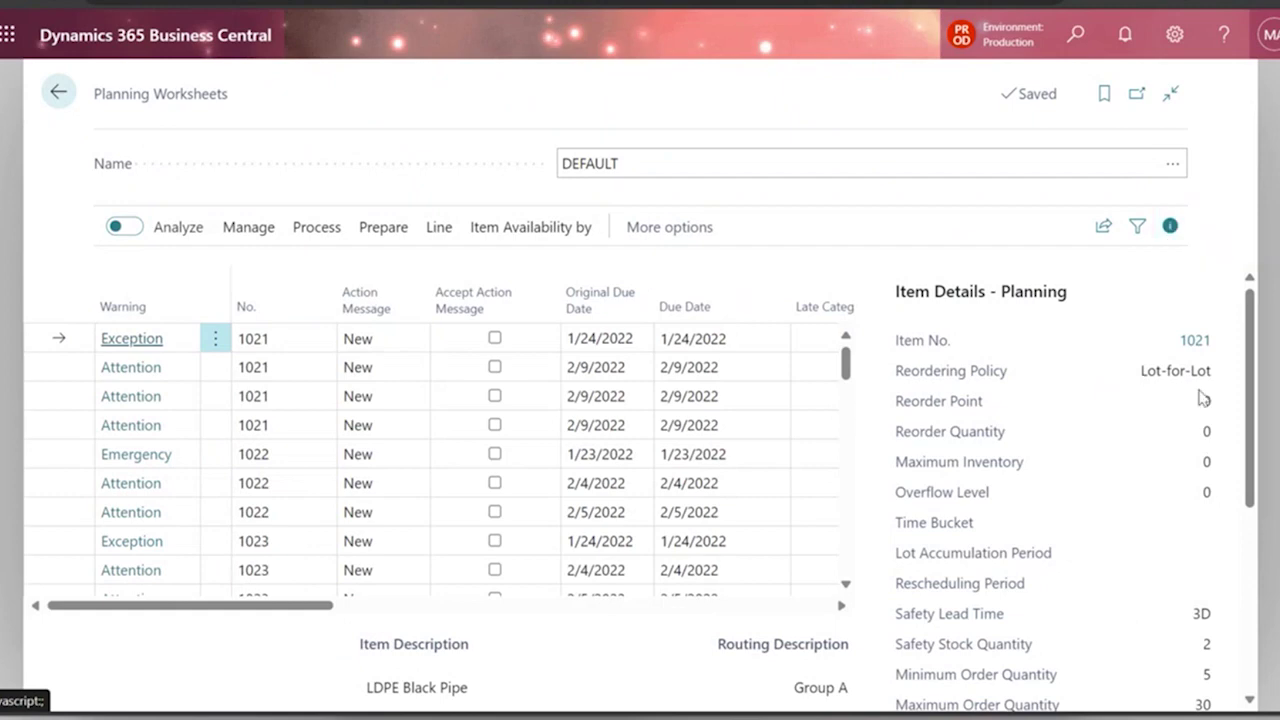
pyautogui.moveTo(1247, 378); pyautogui.dragTo(1244, 503)
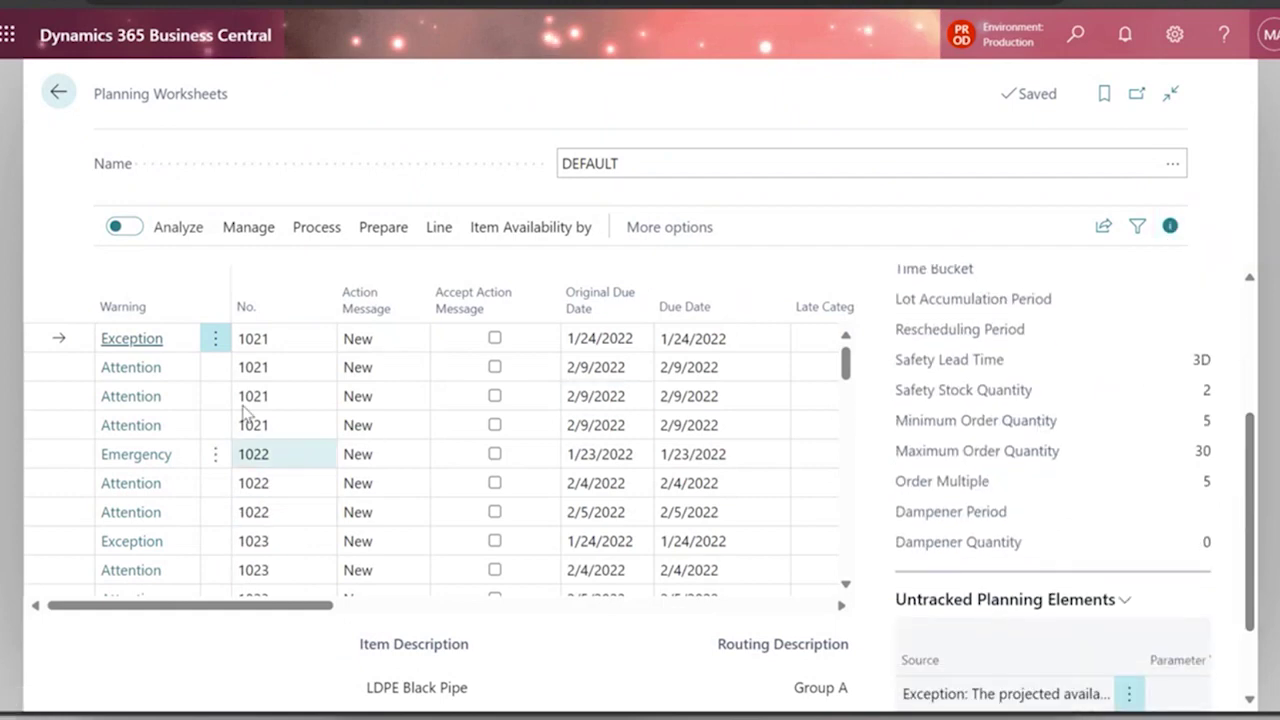
# View the action message options available for the first worksheet line and the action messages on the remaining lines
pyautogui.click(288, 337)
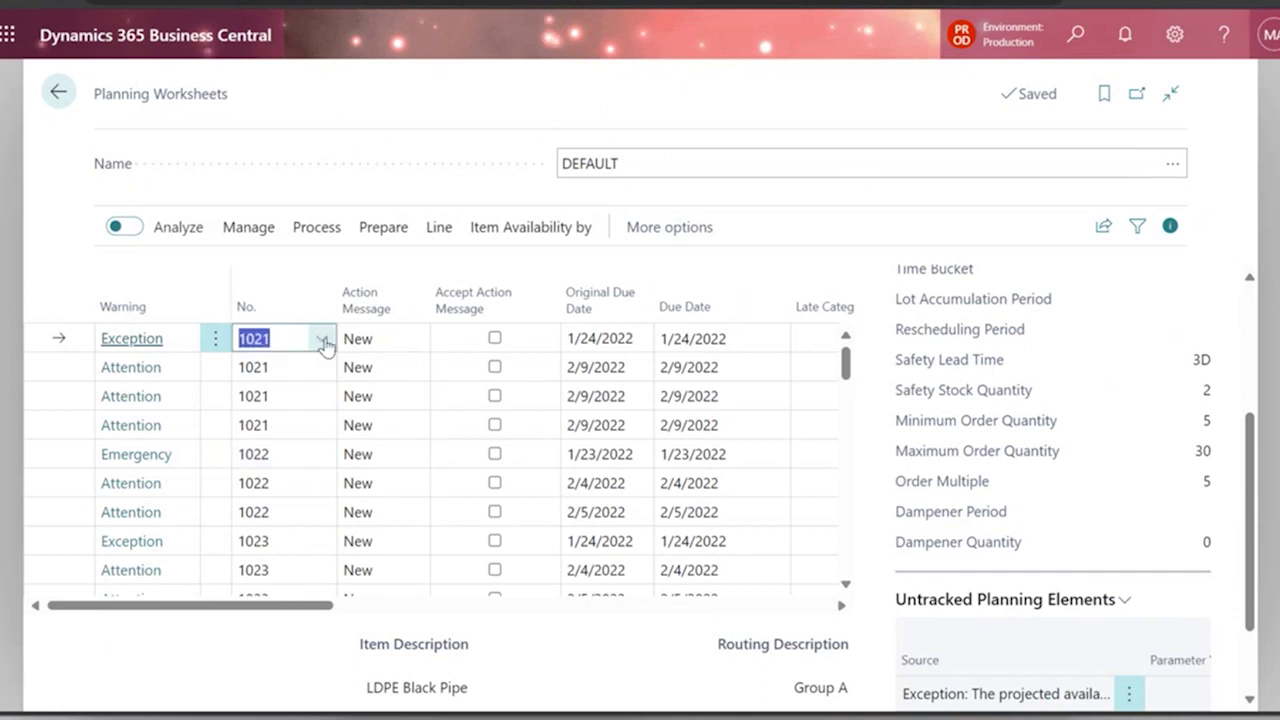
pyautogui.click(383, 340)
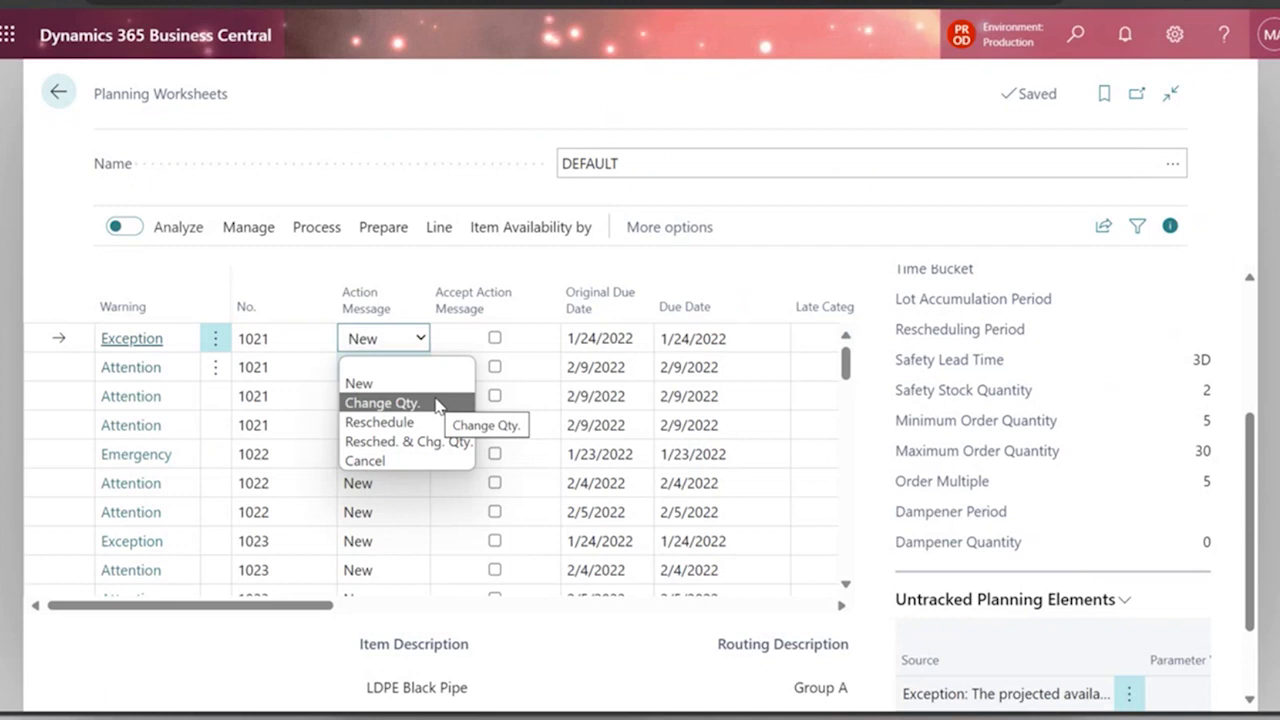
pyautogui.moveTo(846, 360)
pyautogui.mouseDown()
pyautogui.moveTo(846, 397)
pyautogui.moveTo(846, 383)
pyautogui.mouseUp()
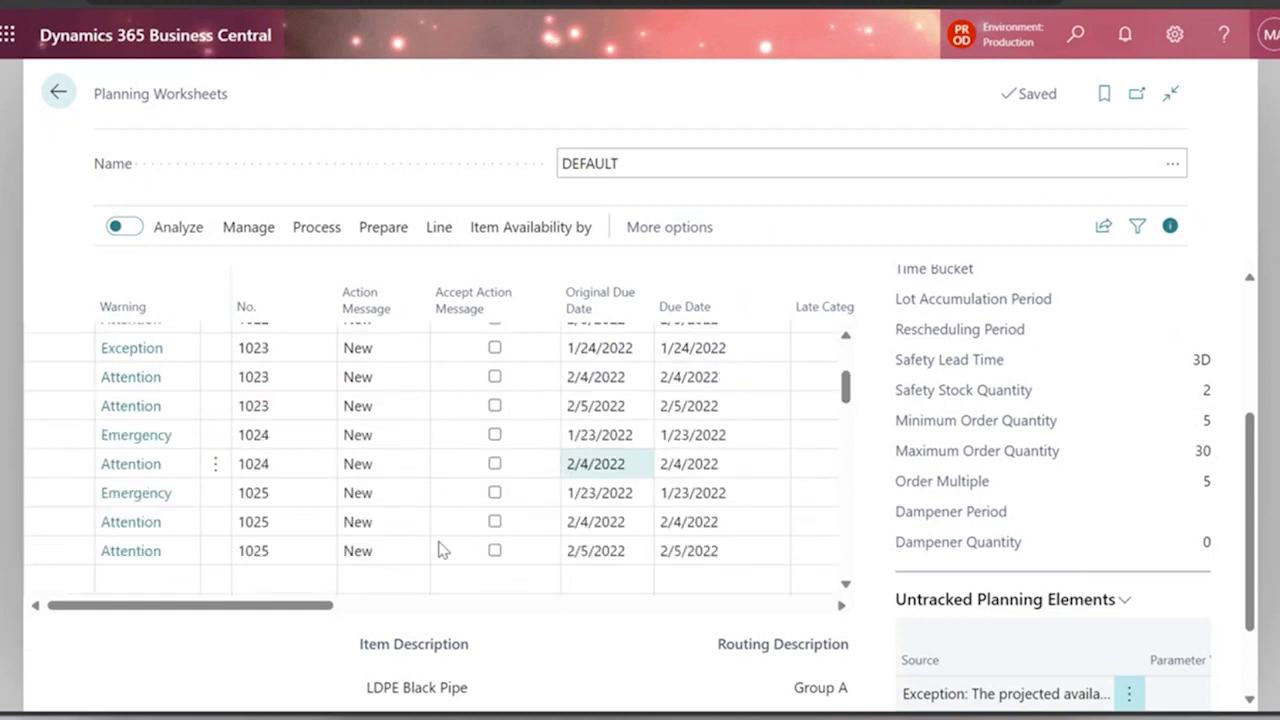
# Compare the quantities and reference order types of the LDPE Black Pipe production lines with those of the component purchase lines
pyautogui.moveTo(271, 606); pyautogui.dragTo(714, 634)
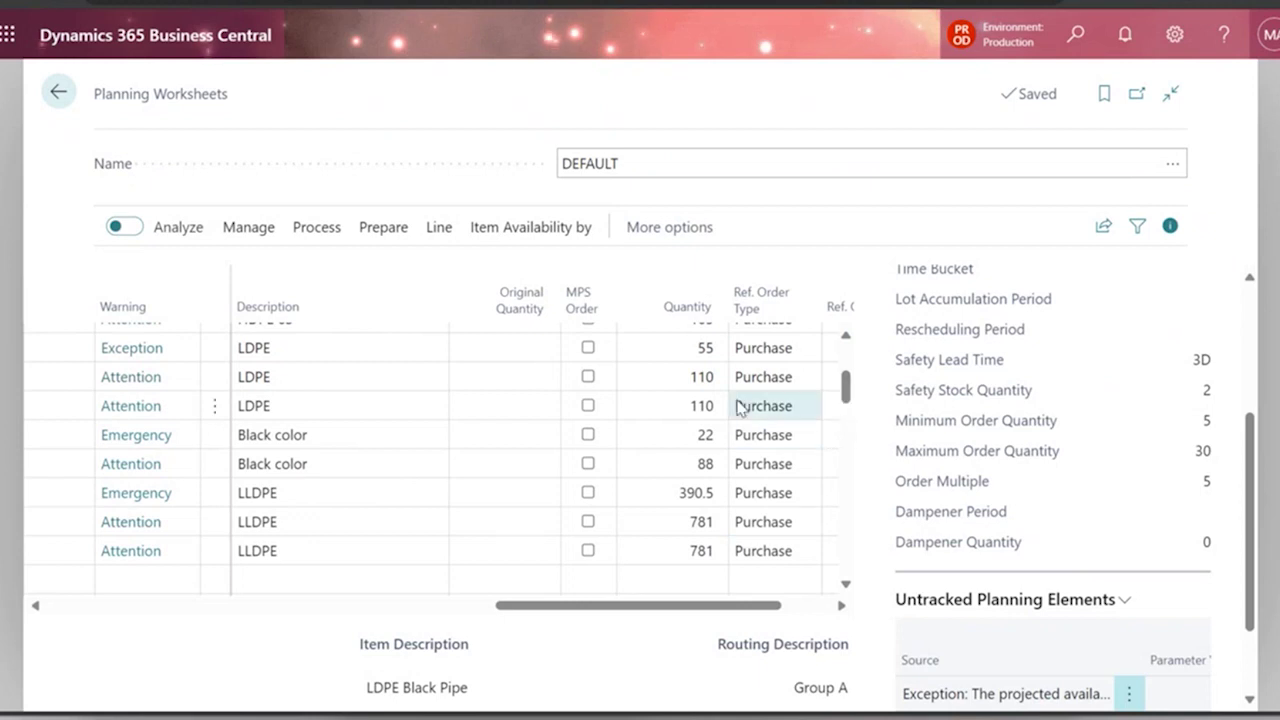
pyautogui.moveTo(843, 394); pyautogui.dragTo(848, 363)
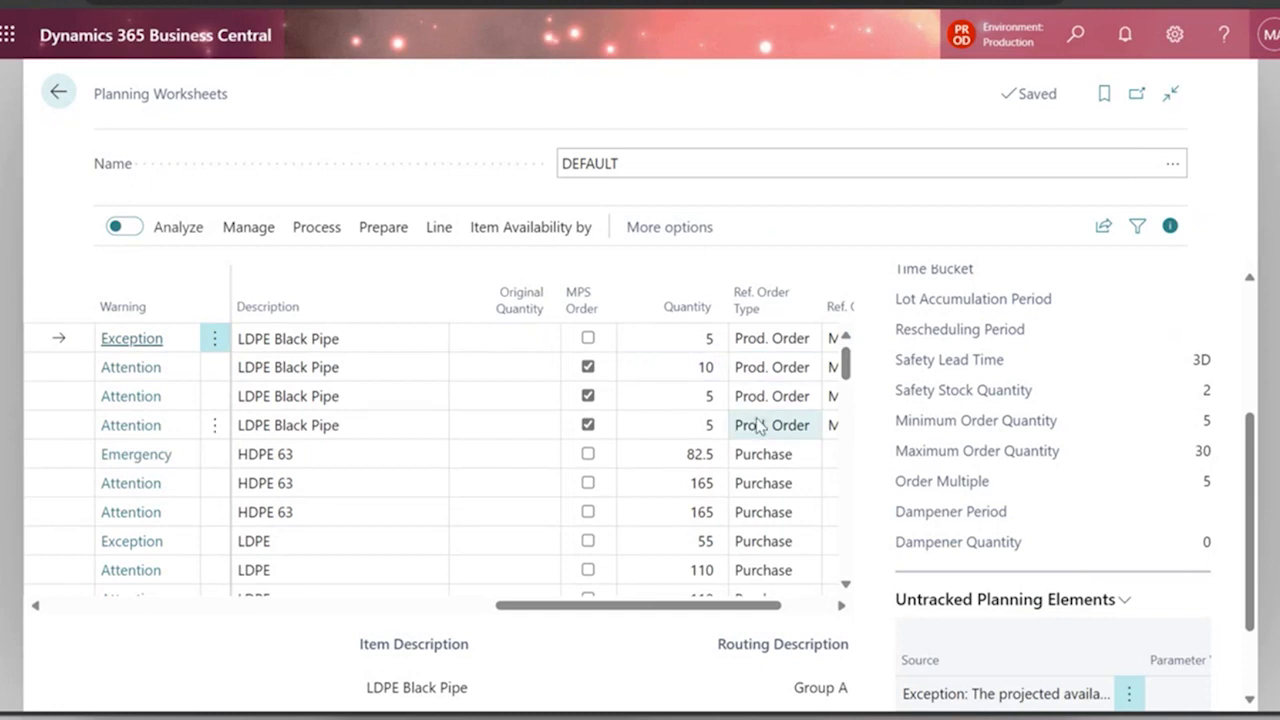
pyautogui.moveTo(846, 355); pyautogui.dragTo(846, 392)
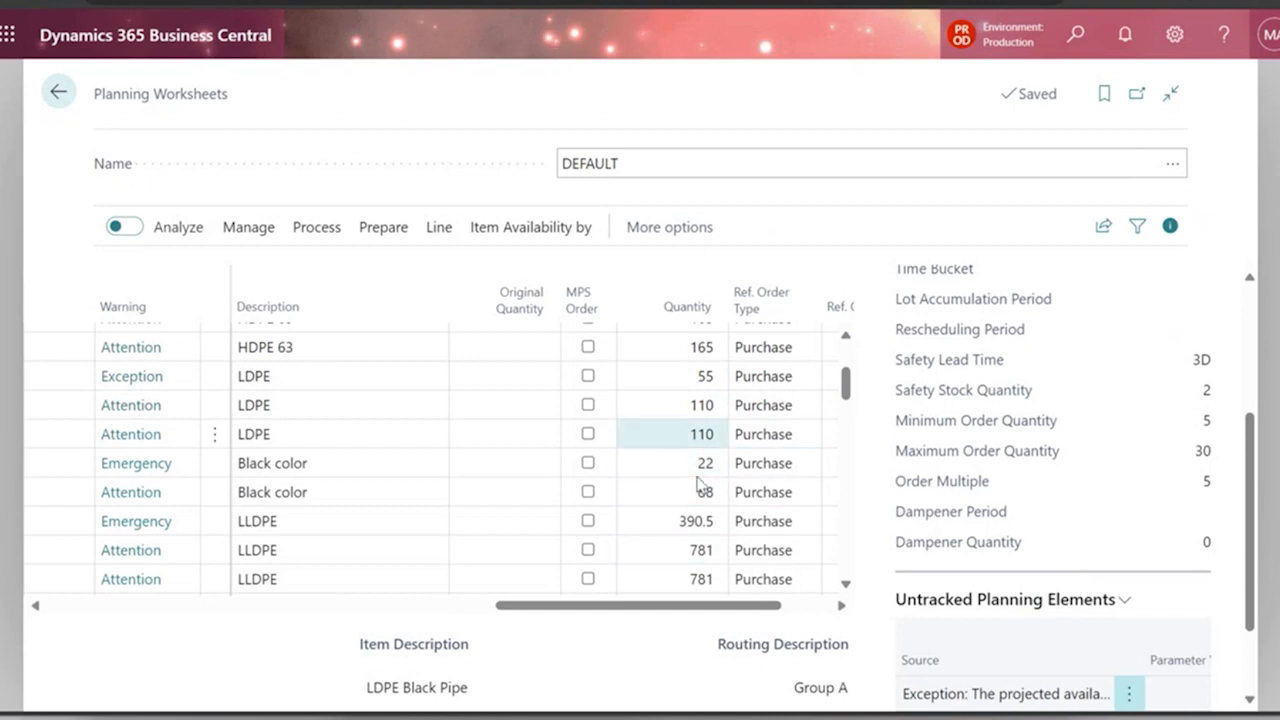
pyautogui.scroll(-2, 850, 392)
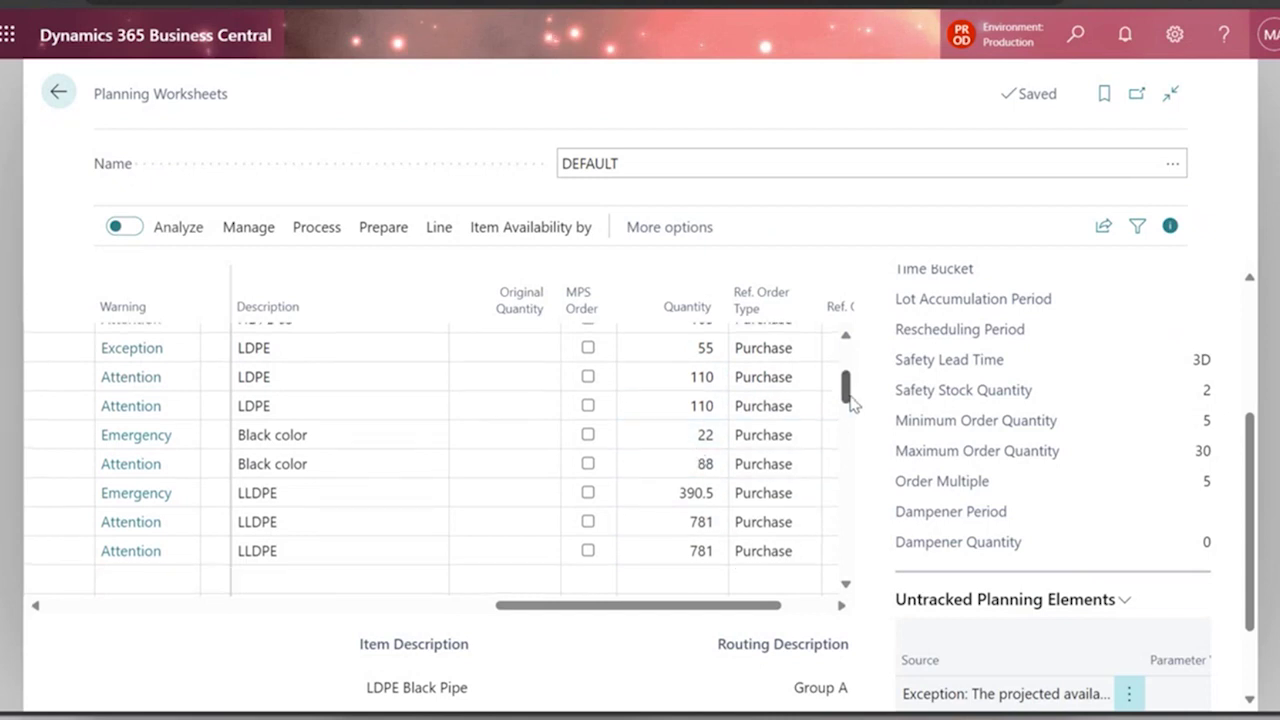
pyautogui.scroll(5, 855, 385)
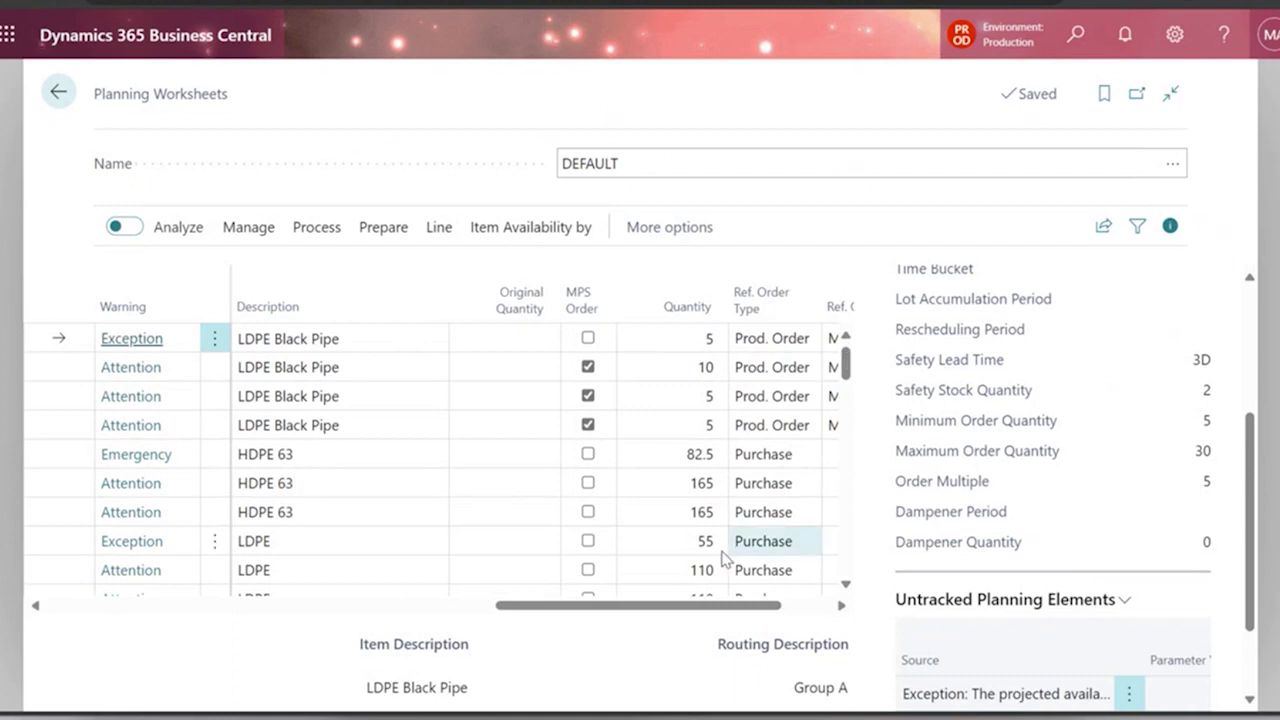
# Review the reference order numbers, reference order statuses and vendor numbers across the planning worksheet lines
pyautogui.moveTo(711, 615); pyautogui.dragTo(766, 611)
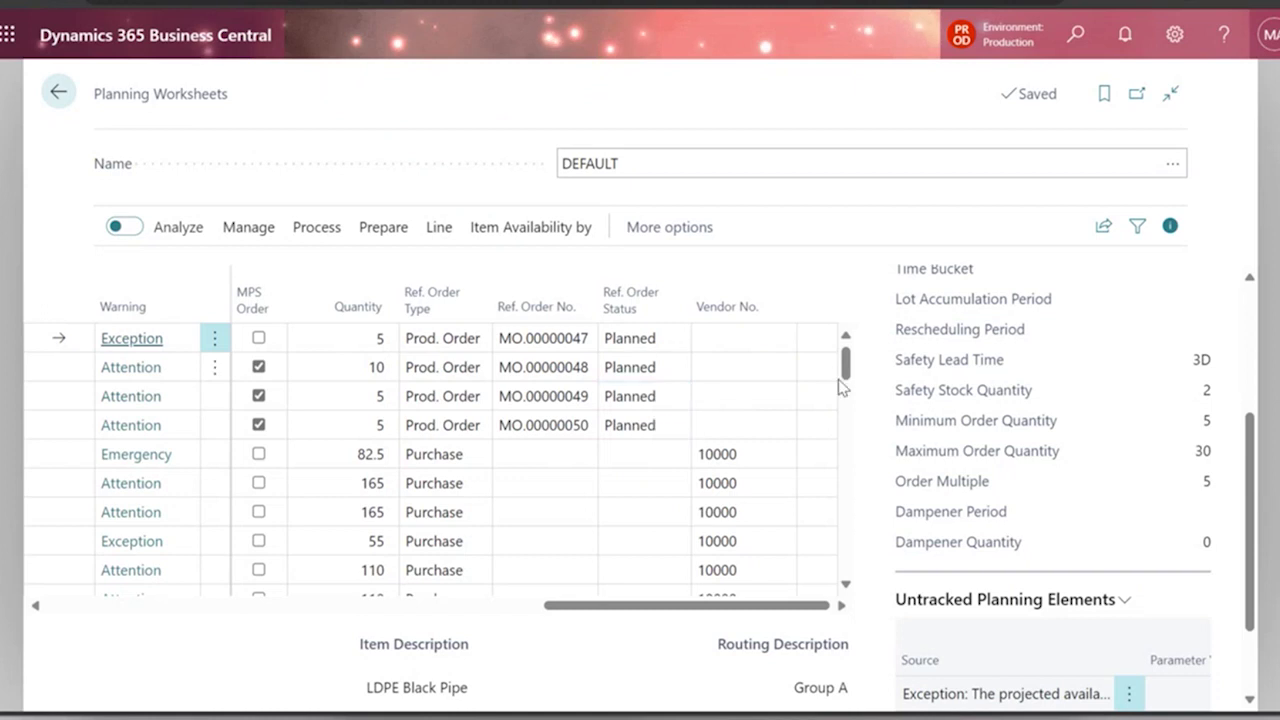
pyautogui.moveTo(843, 384); pyautogui.dragTo(840, 394)
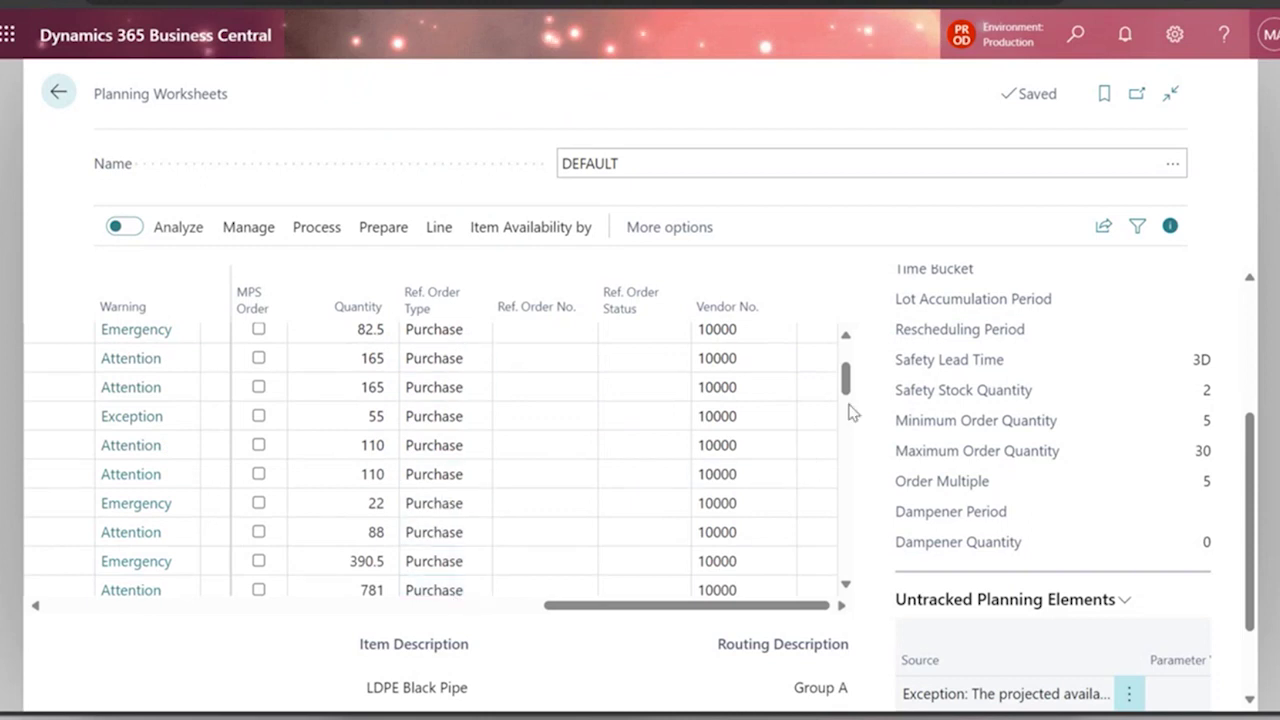
pyautogui.moveTo(846, 391); pyautogui.dragTo(850, 362)
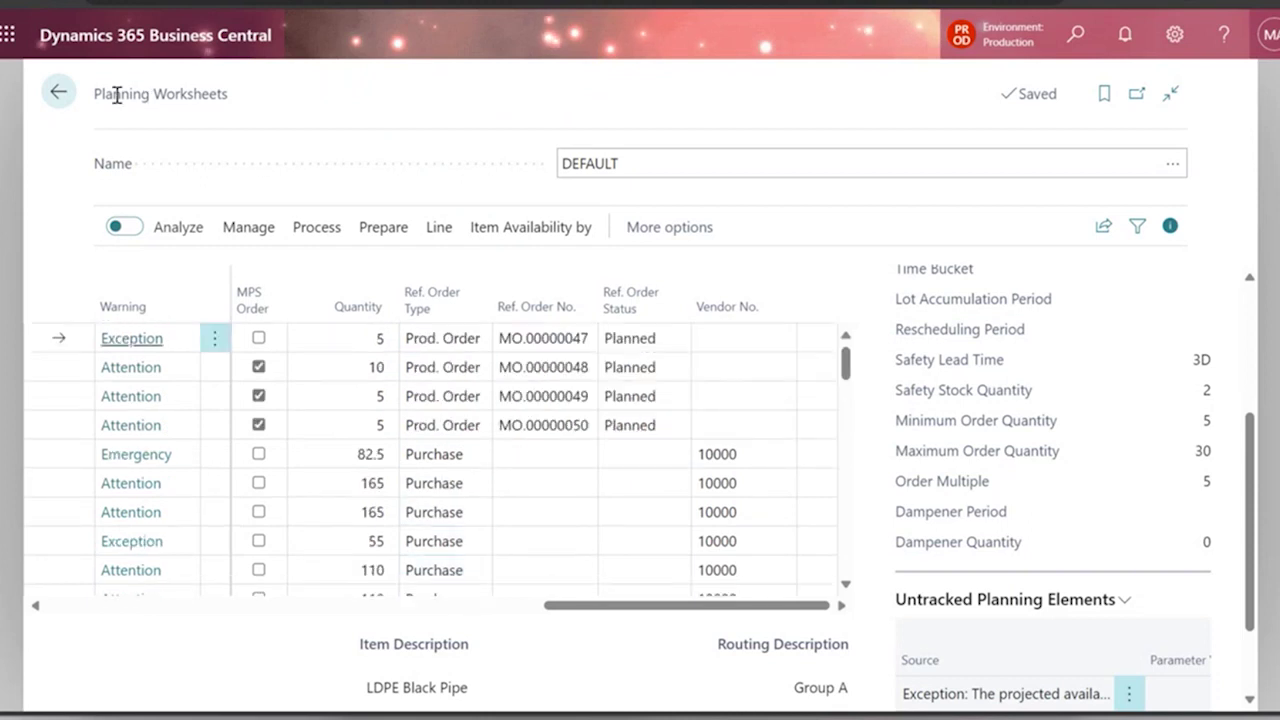
pyautogui.moveTo(94, 93); pyautogui.dragTo(237, 106)
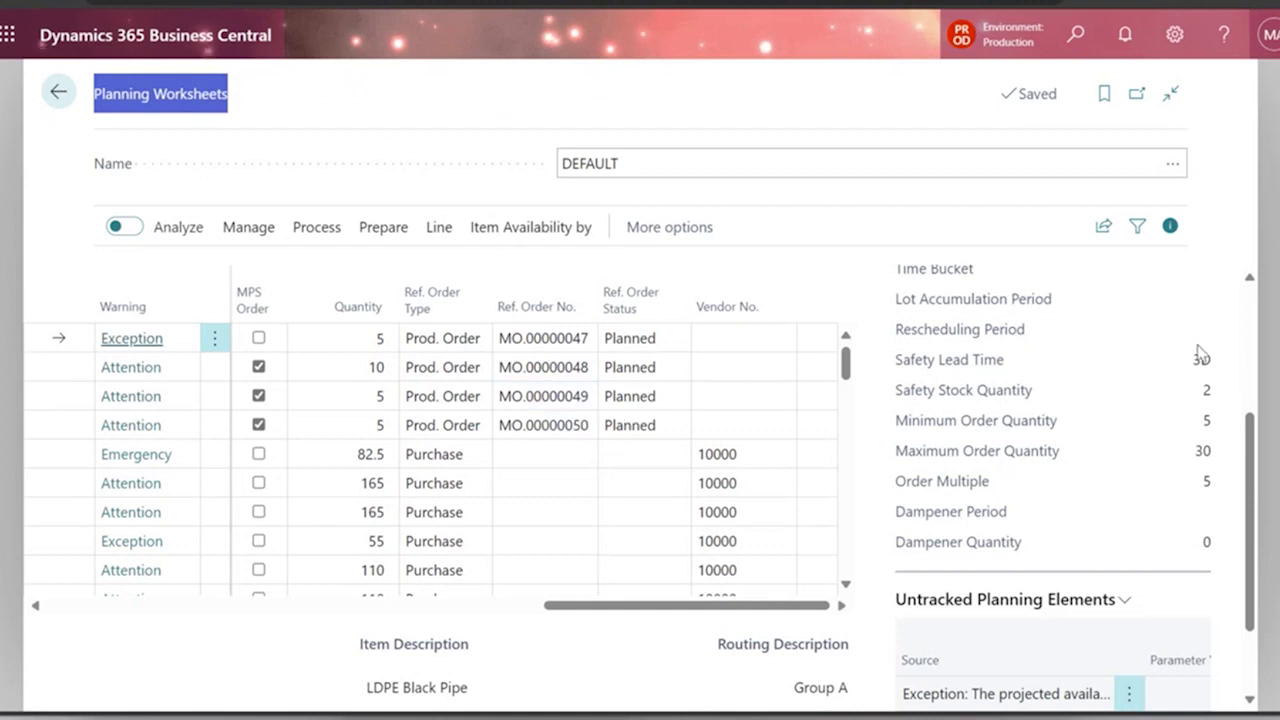
# Examine item 1021's planning parameters, including reordering policy, safety lead time, safety stock, minimum and maximum order quantities and order multiple
pyautogui.moveTo(1249, 425); pyautogui.dragTo(1266, 286)
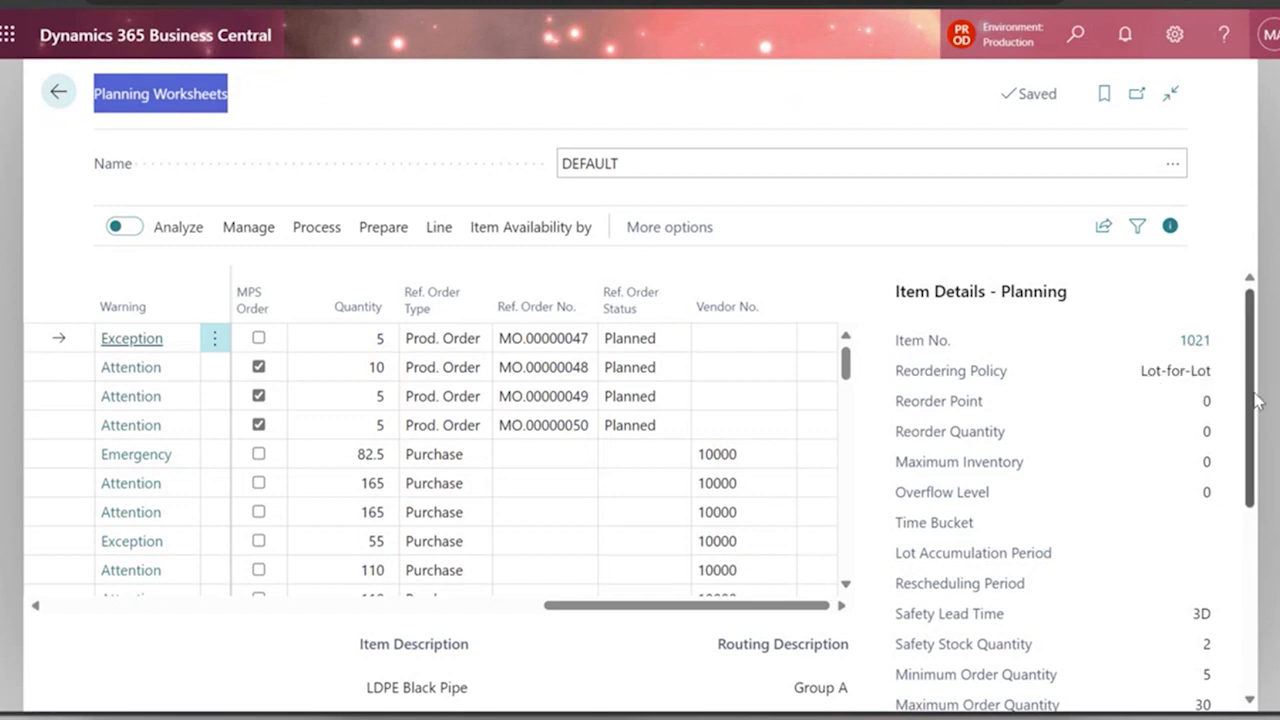
pyautogui.moveTo(1249, 400); pyautogui.dragTo(1246, 486)
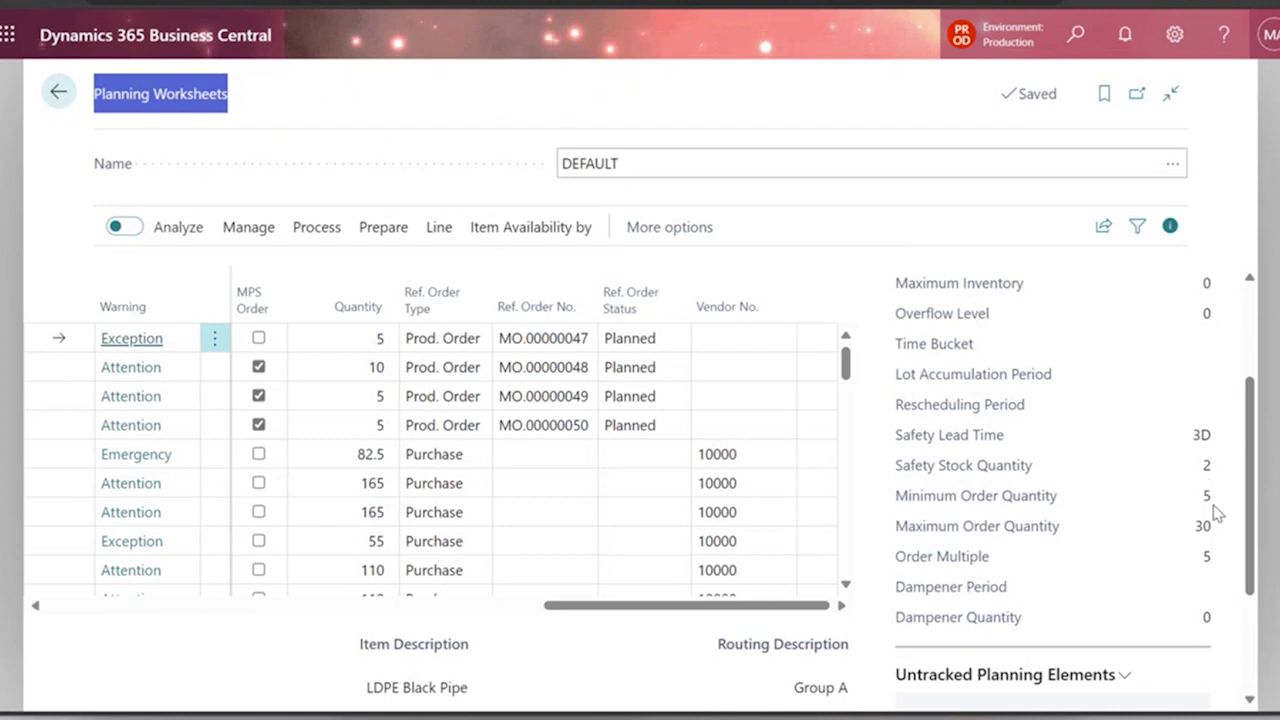
pyautogui.moveTo(984, 502)
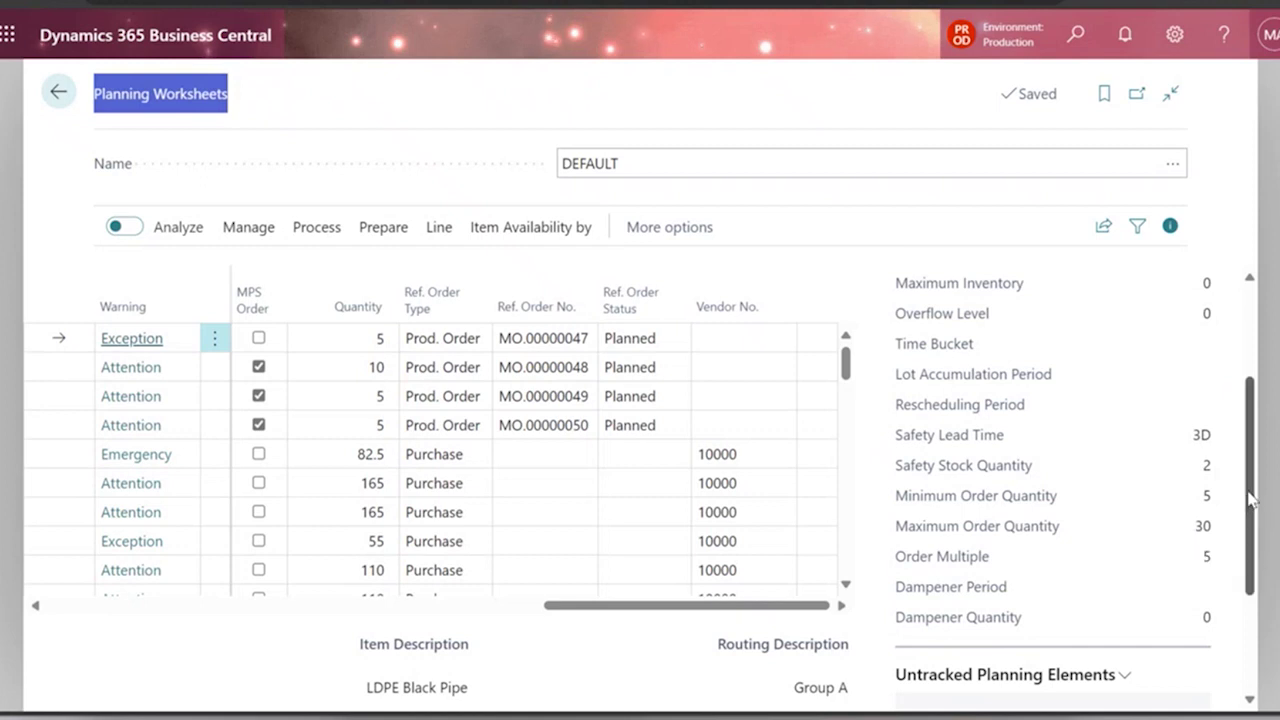
pyautogui.moveTo(1250, 500); pyautogui.dragTo(1258, 412)
pyautogui.scroll(-1, 1258, 412)
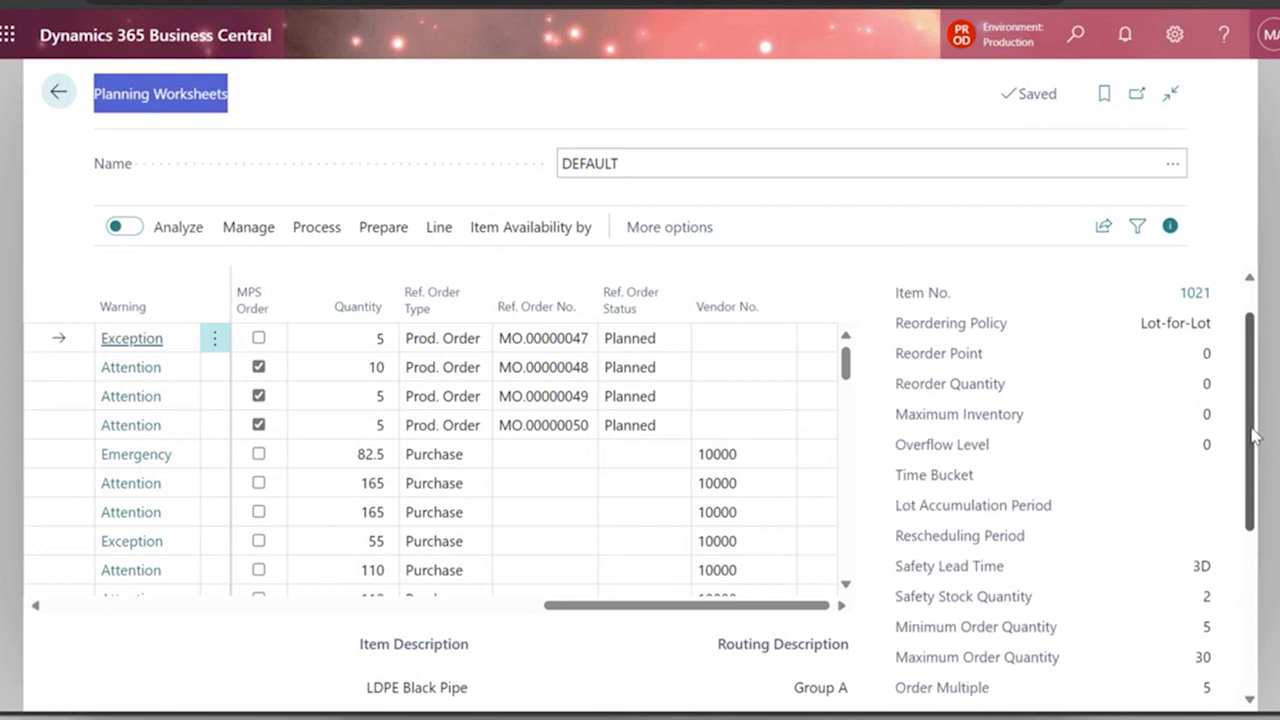
pyautogui.click(1145, 330)
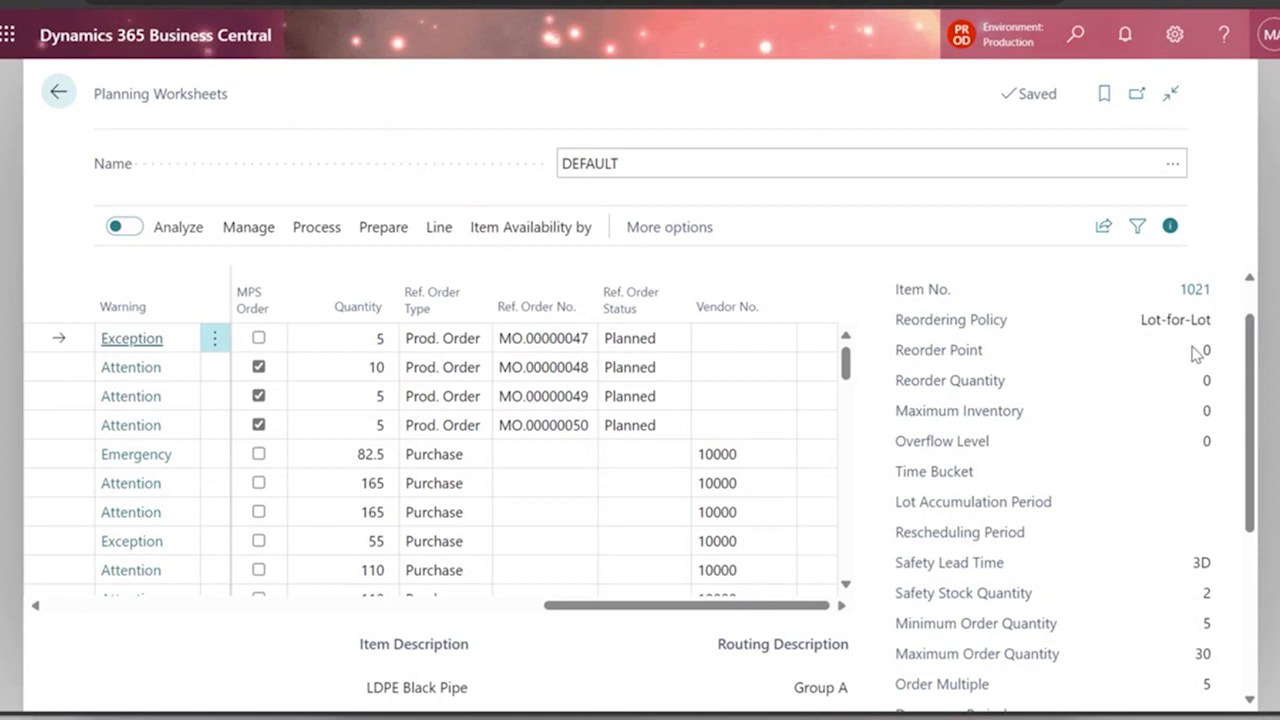
pyautogui.scroll(-1, 1250, 398)
pyautogui.scroll(-3, 1252, 398)
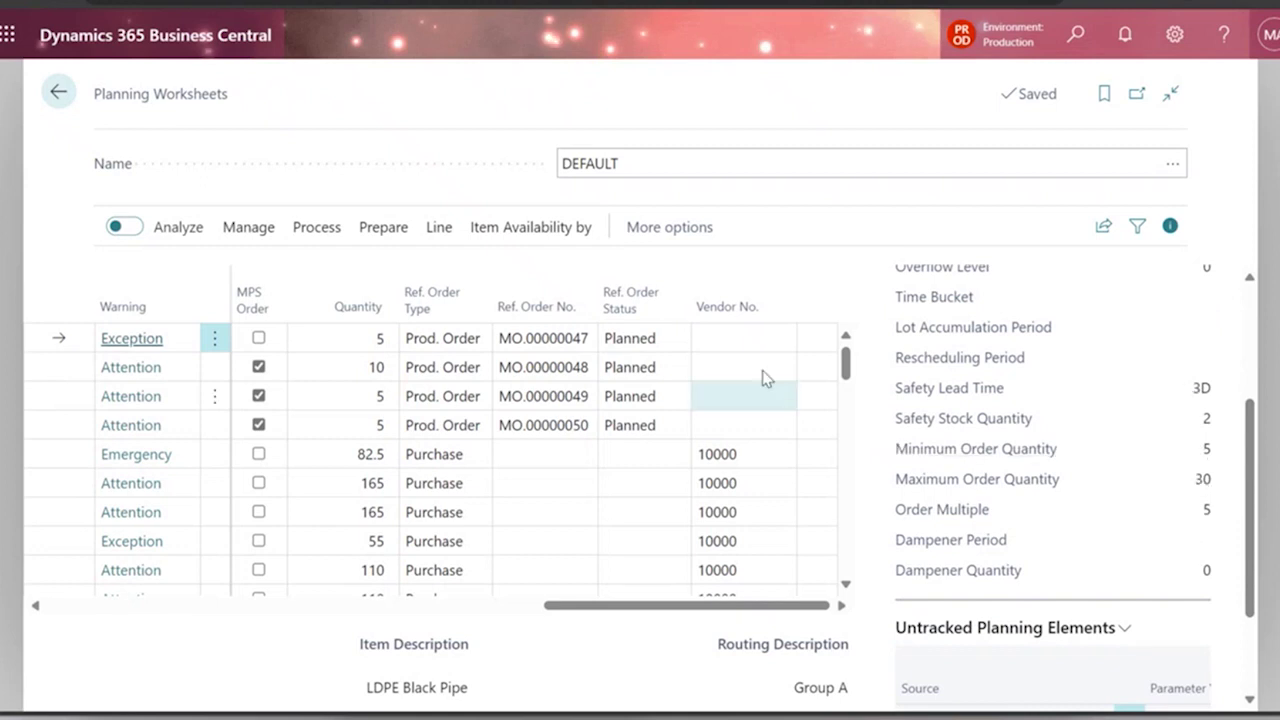
# Set the quantity of the first LDPE Black Pipe production order line to 10
pyautogui.click(369, 345)
pyautogui.write('10')
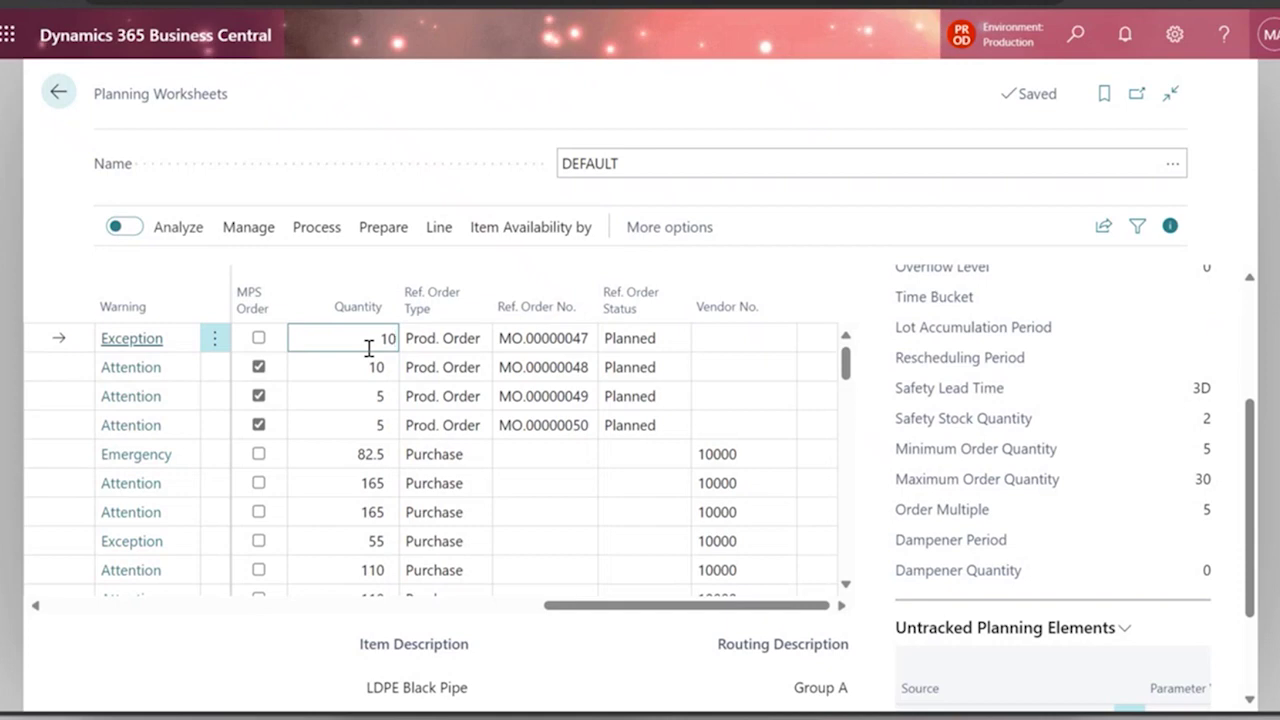
pyautogui.press('Tab')
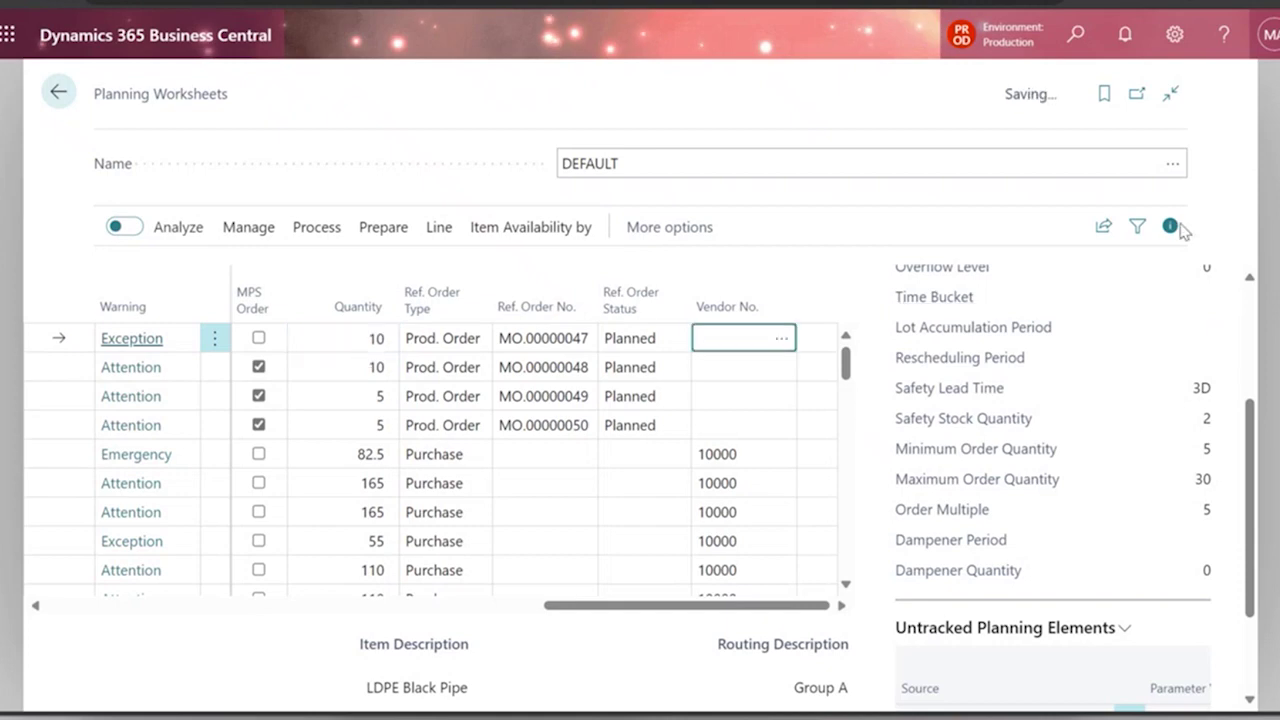
# Hide the item details and read the description of the MPS Order column in the planning worksheet
pyautogui.click(1172, 226)
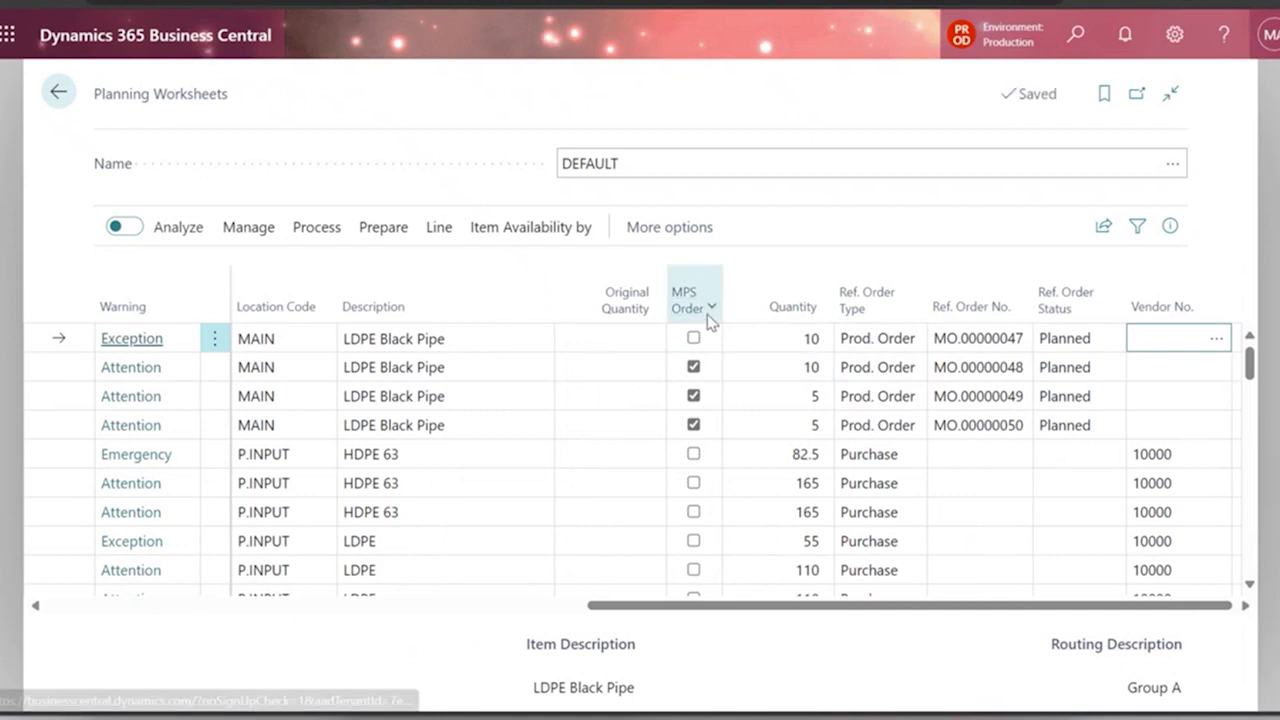
pyautogui.click(752, 338)
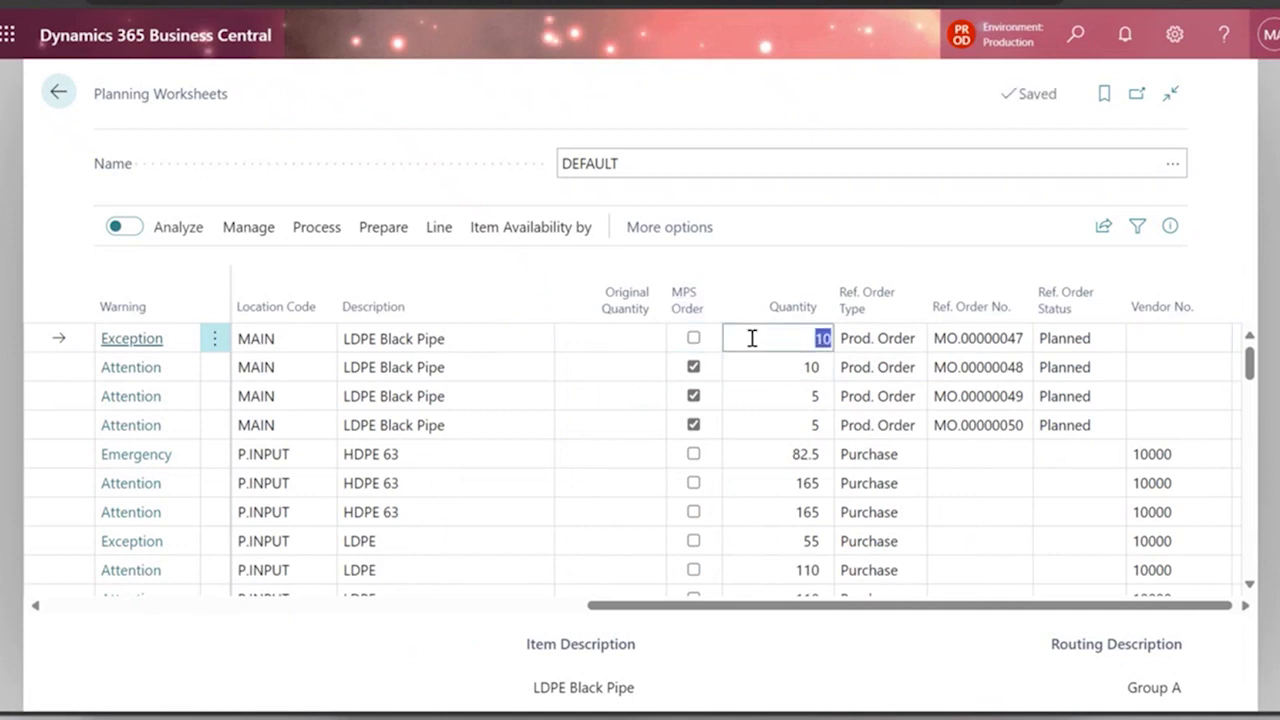
pyautogui.moveTo(684, 312)
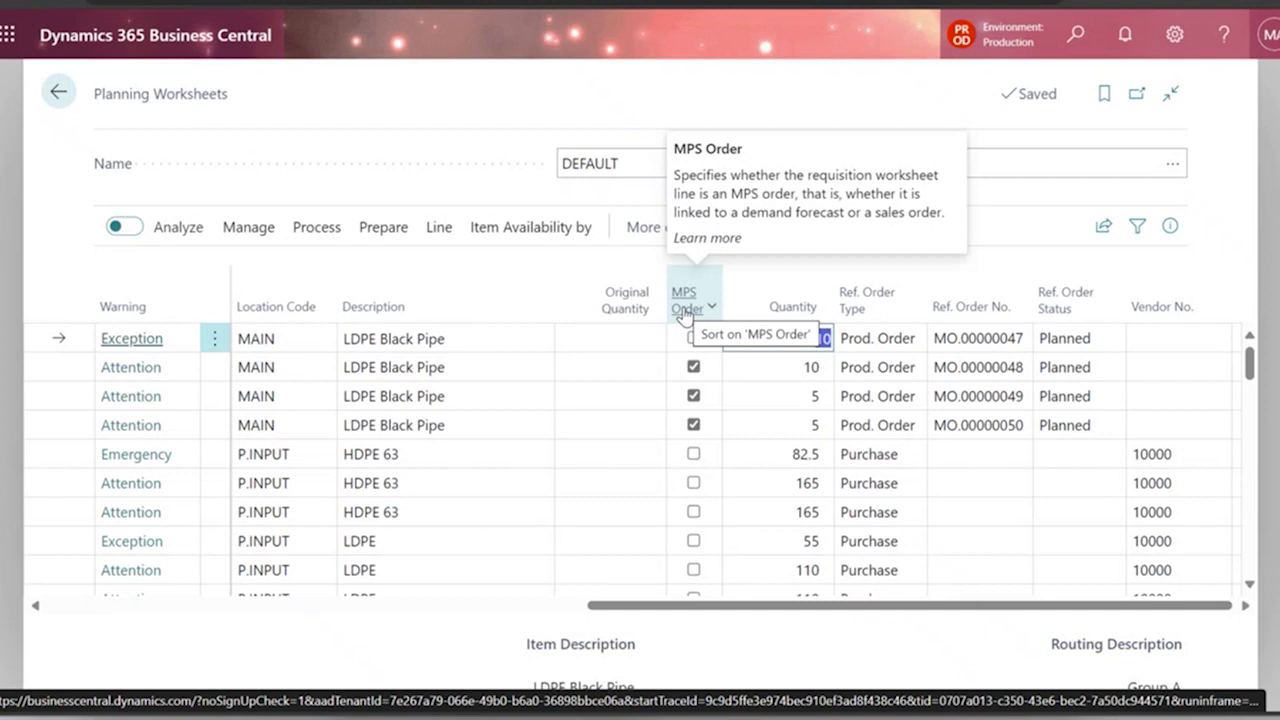
# Find the Sales Budgets page by searching for "sales budg" and open the SALES 22 budget for editing
pyautogui.click(1074, 36)
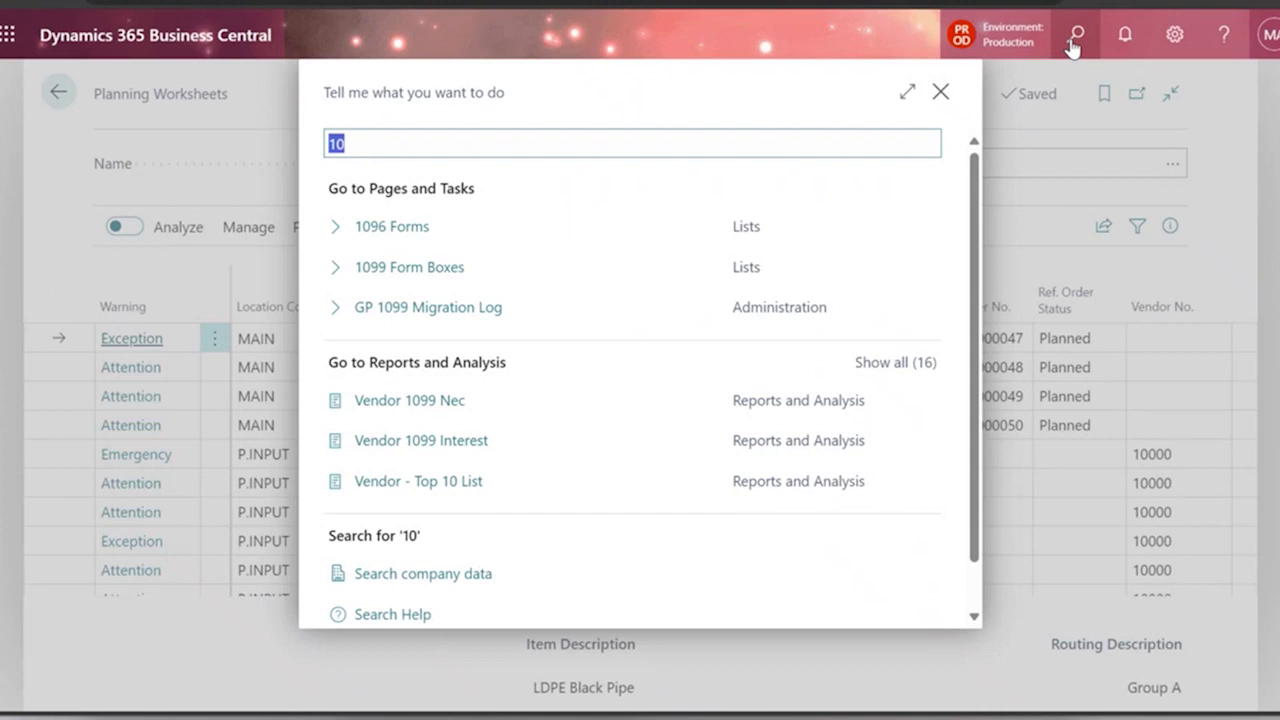
pyautogui.write('sales budg')
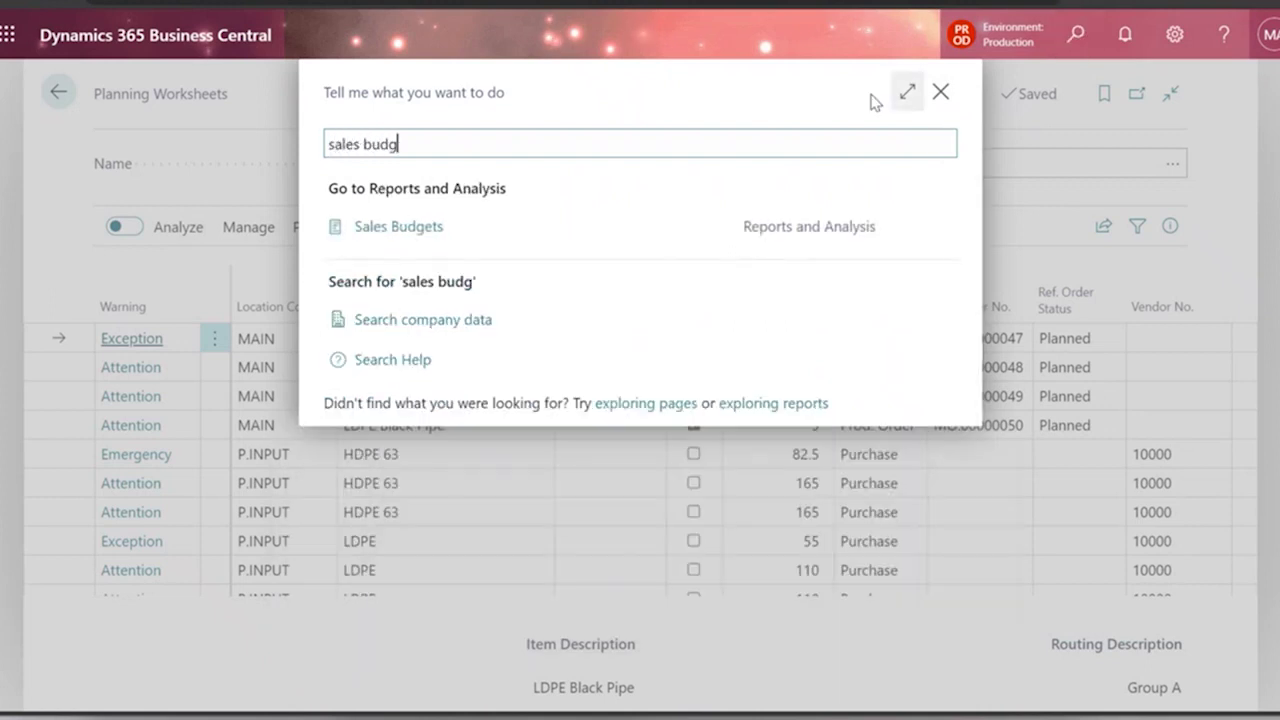
pyautogui.click(449, 232)
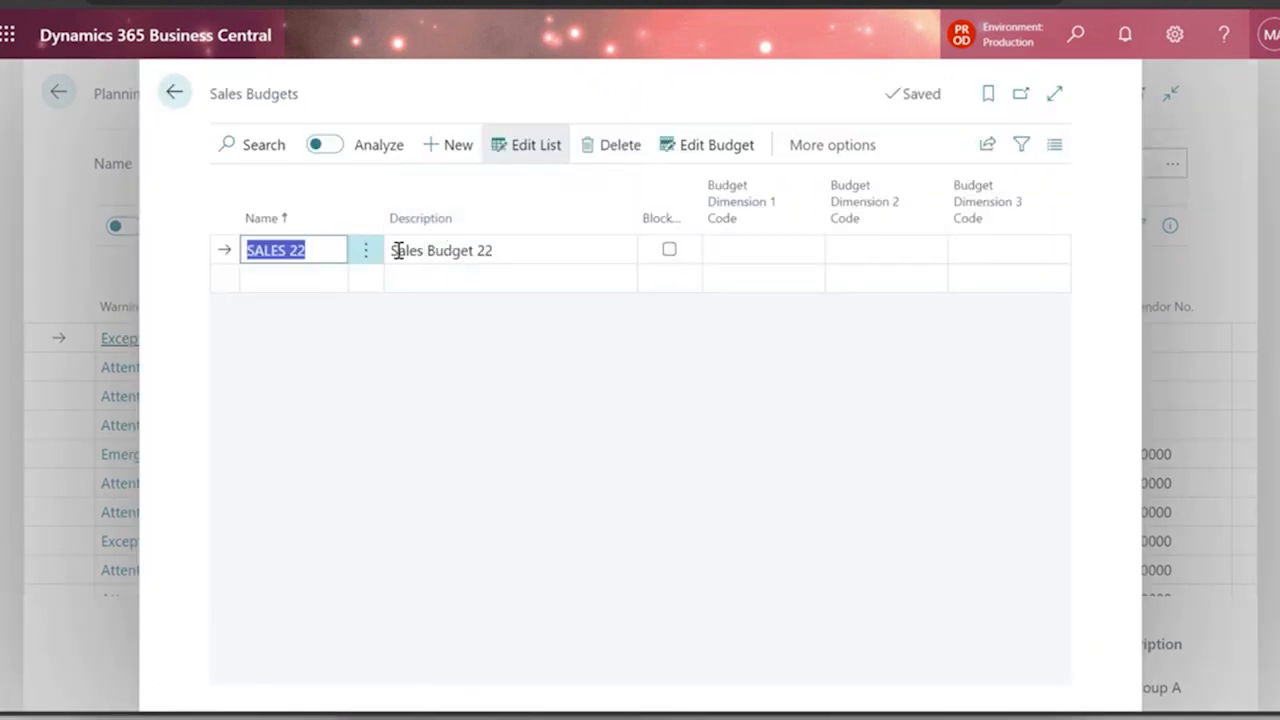
pyautogui.click(513, 252)
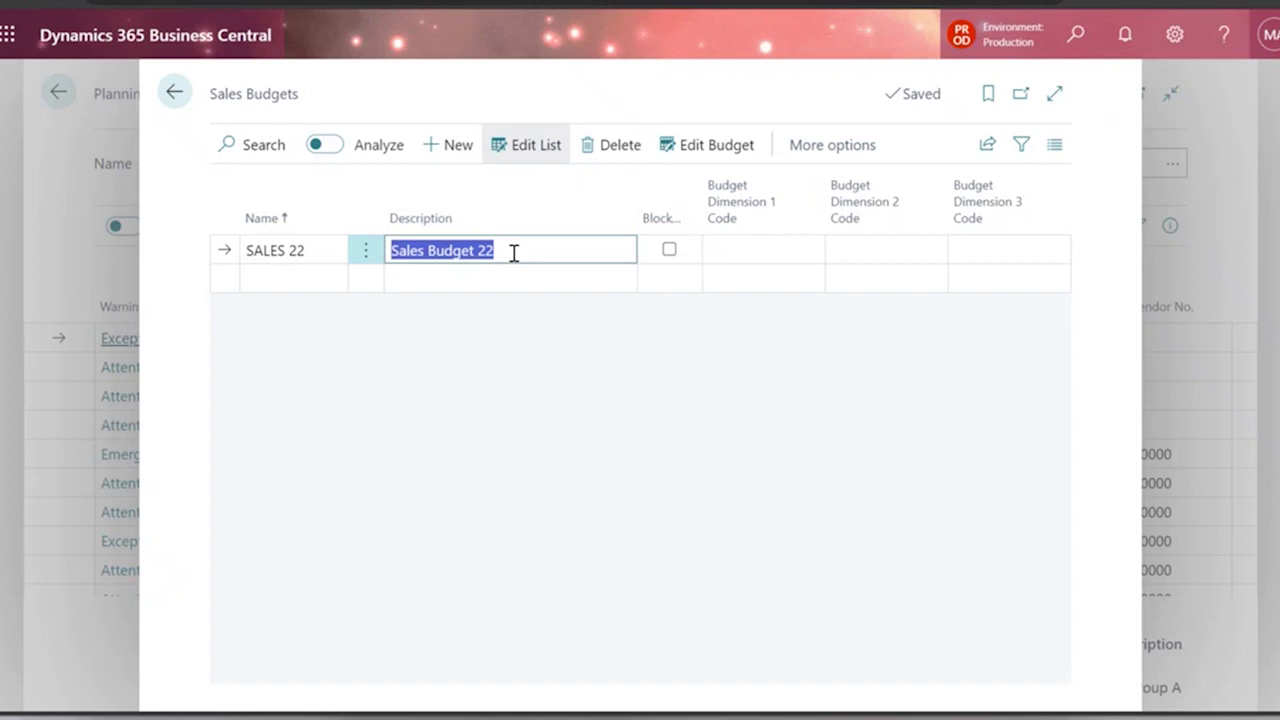
pyautogui.click(698, 160)
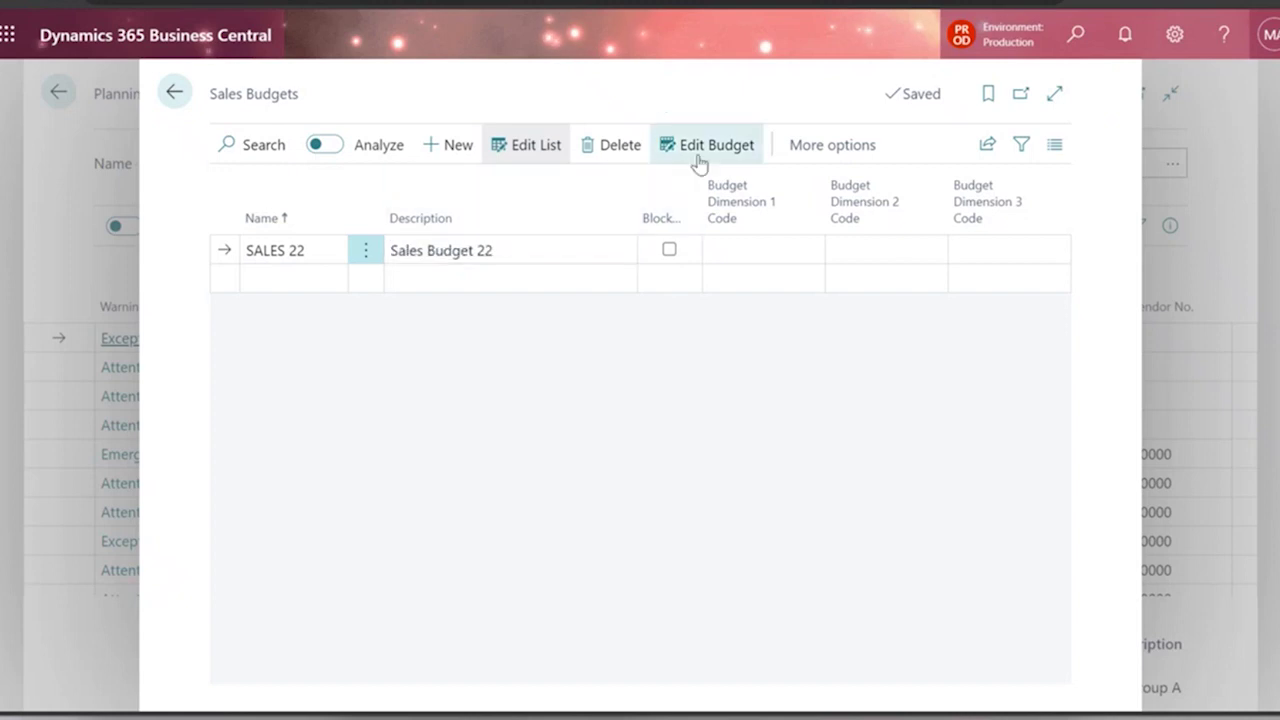
pyautogui.click(698, 149)
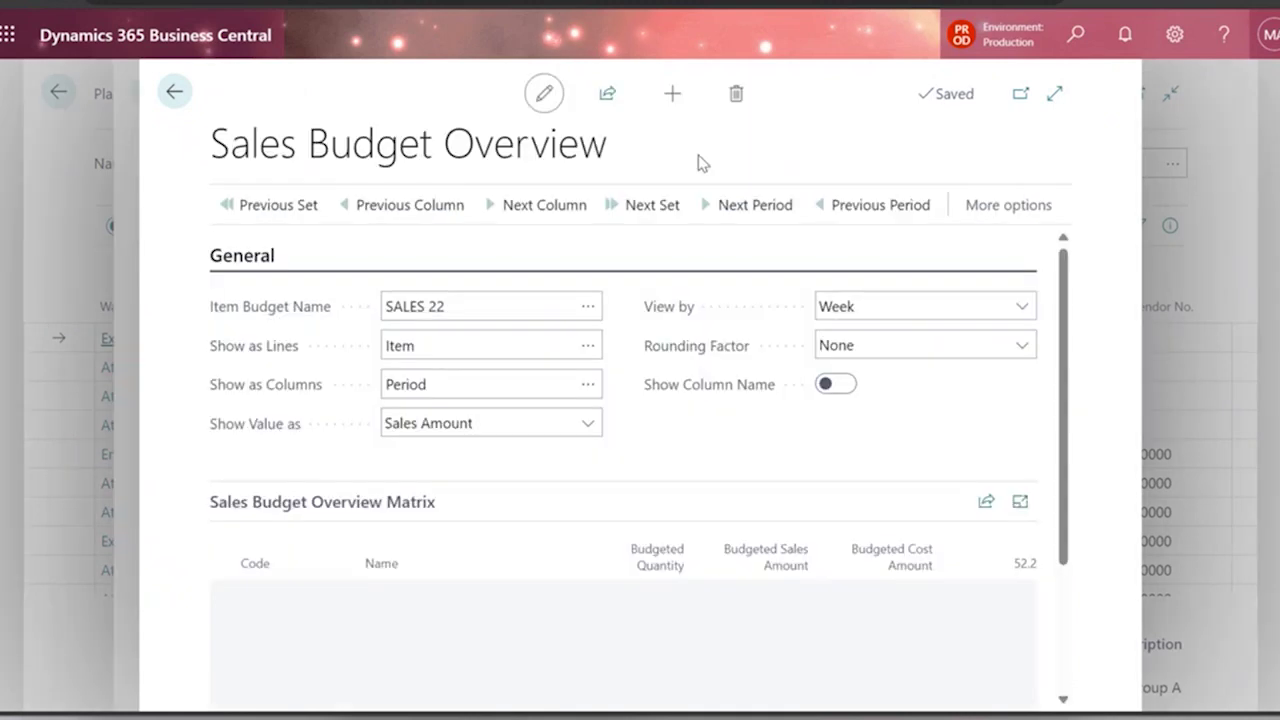
# Expand the Sales Budget Overview to full width and examine the matrix's budgeted quantity and budgeted sales amount columns
pyautogui.click(1055, 96)
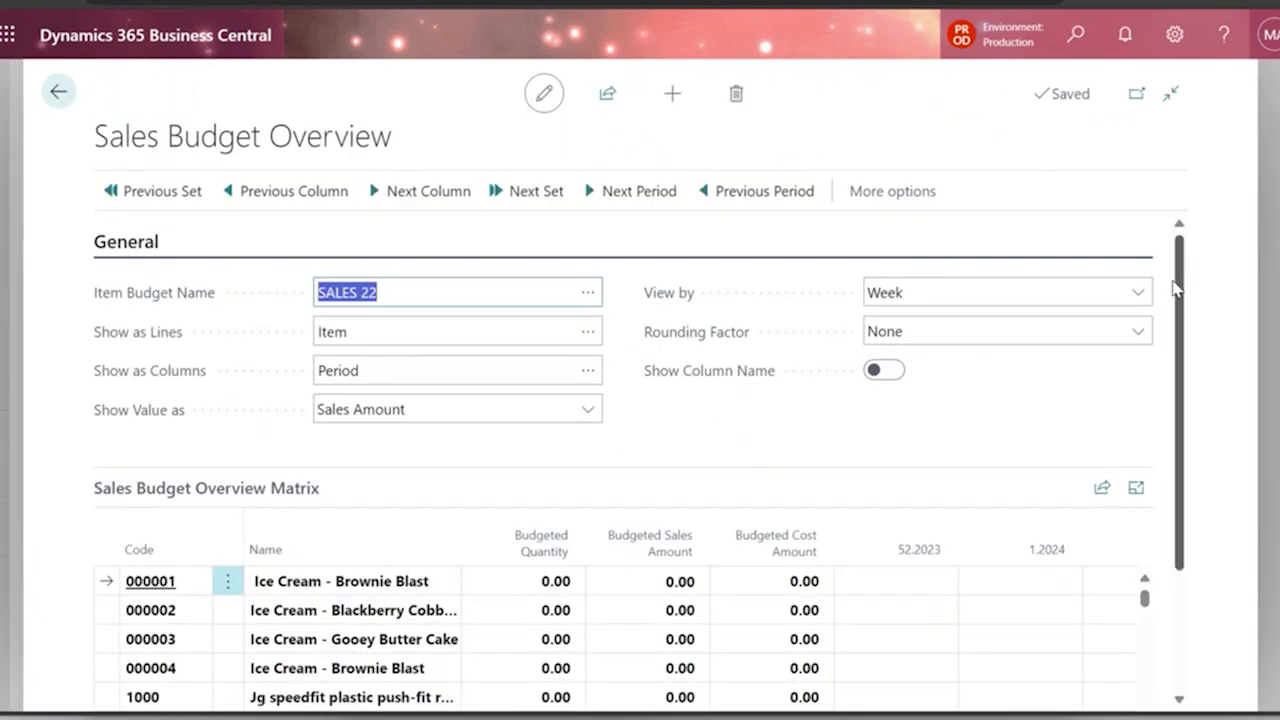
pyautogui.moveTo(1184, 284); pyautogui.dragTo(1186, 370)
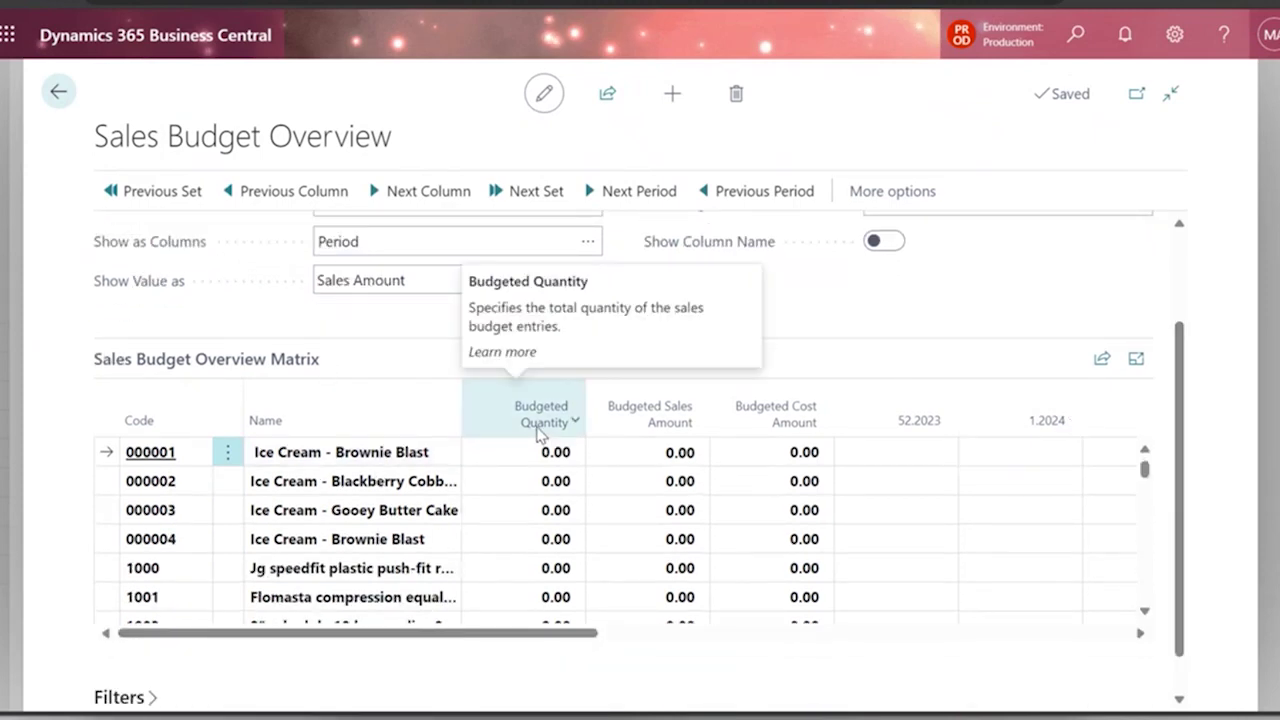
pyautogui.moveTo(613, 436)
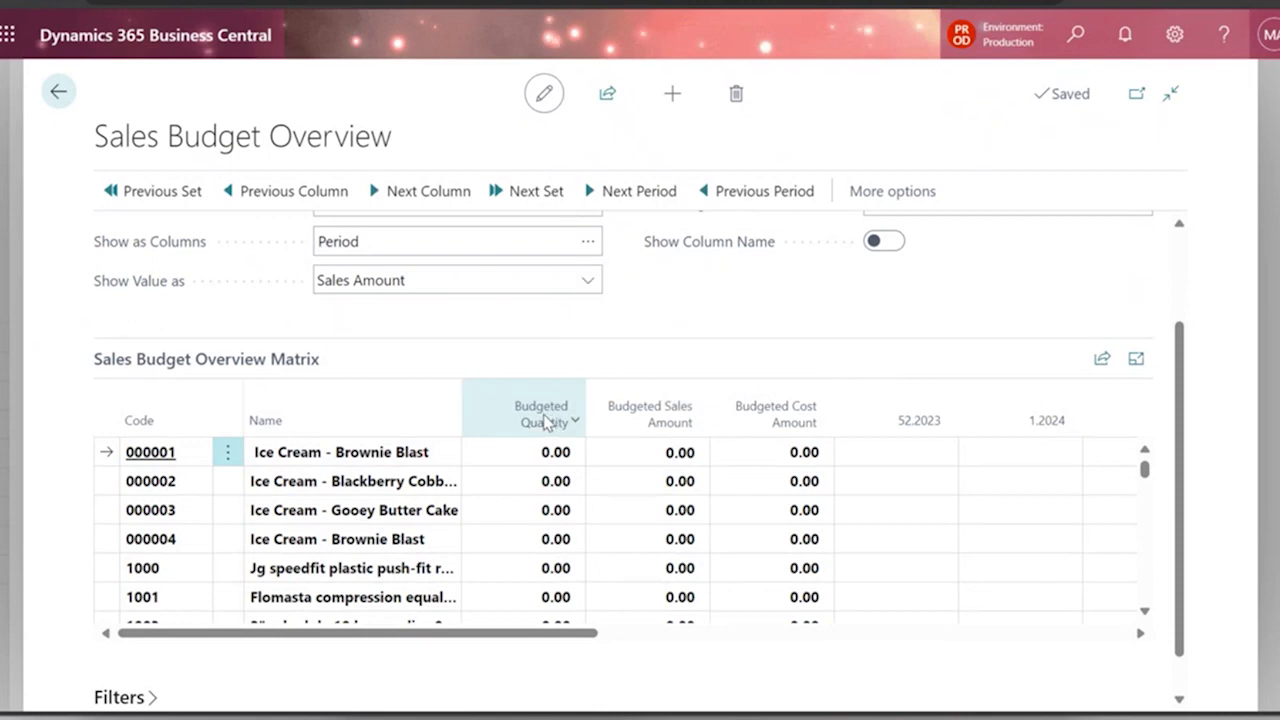
# Read the description of the Budgeted Quantity column and return from the sales budget to the planning worksheet
pyautogui.moveTo(545, 424)
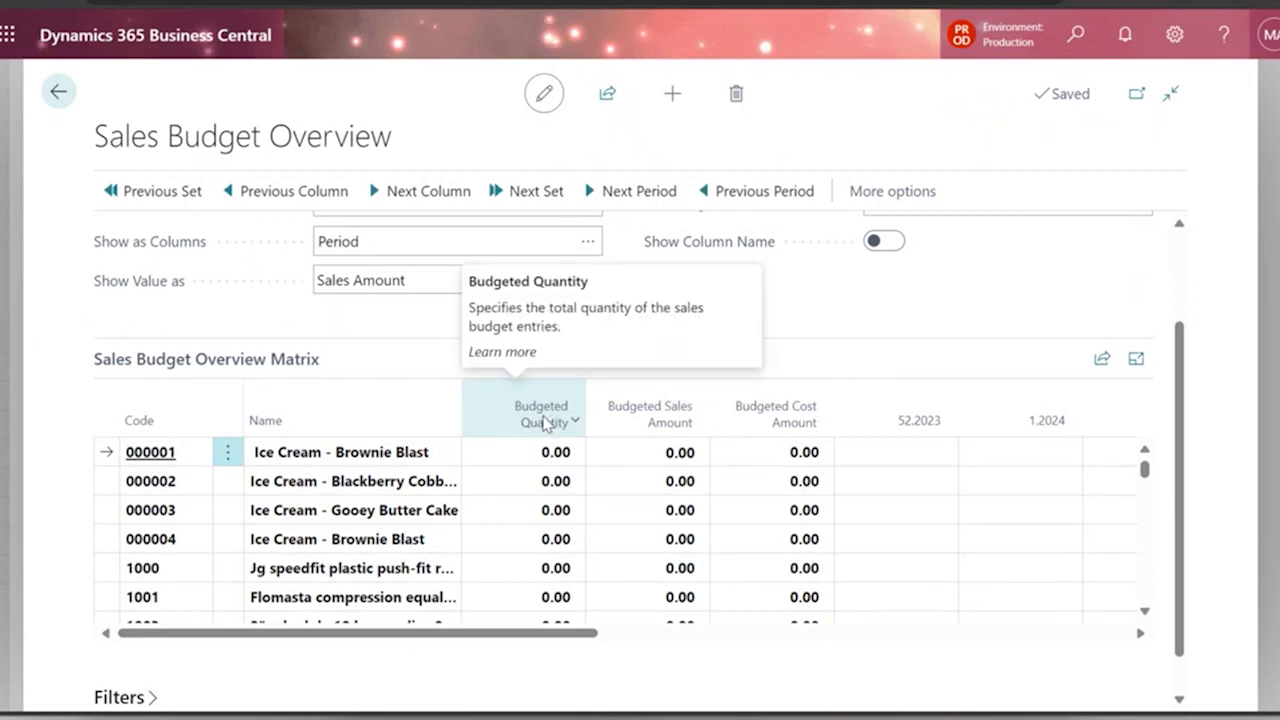
pyautogui.moveTo(385, 139); pyautogui.dragTo(90, 130)
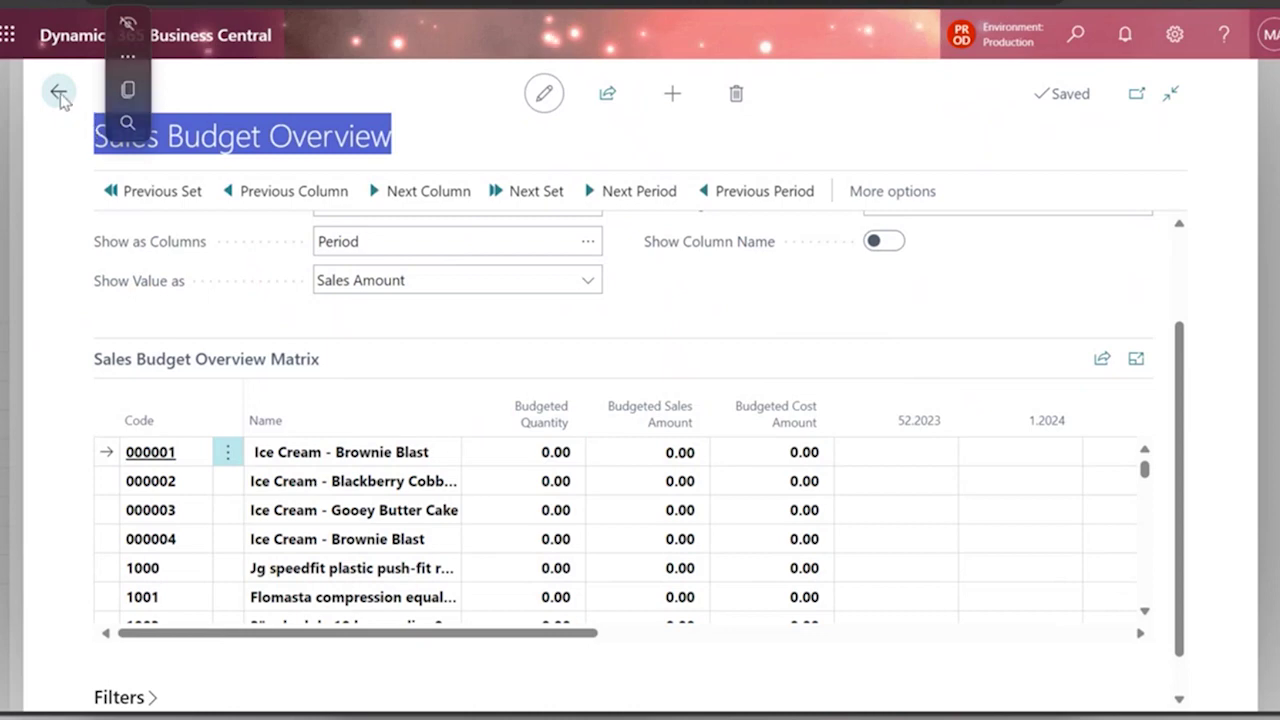
pyautogui.click(58, 92)
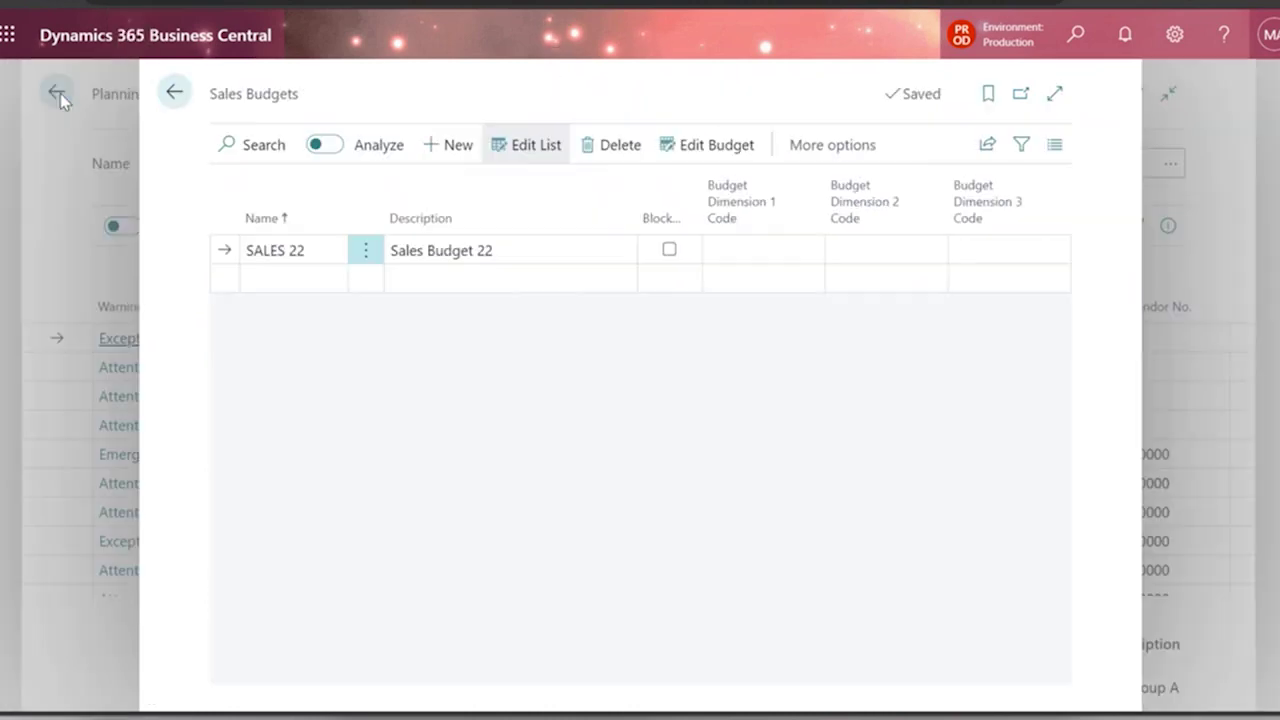
pyautogui.click(174, 93)
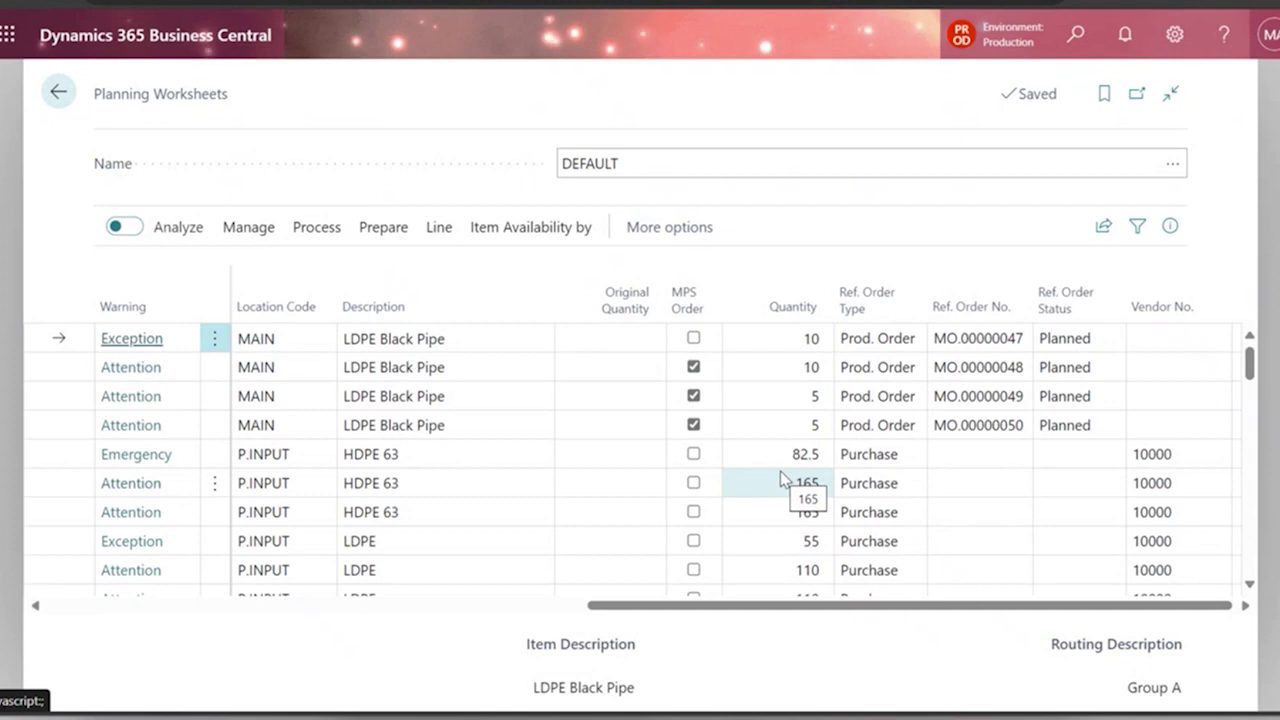
# Turn on analysis mode with pivoting for the planning worksheet, group the lines by Action Message and Warning, and expand the New group
pyautogui.click(182, 233)
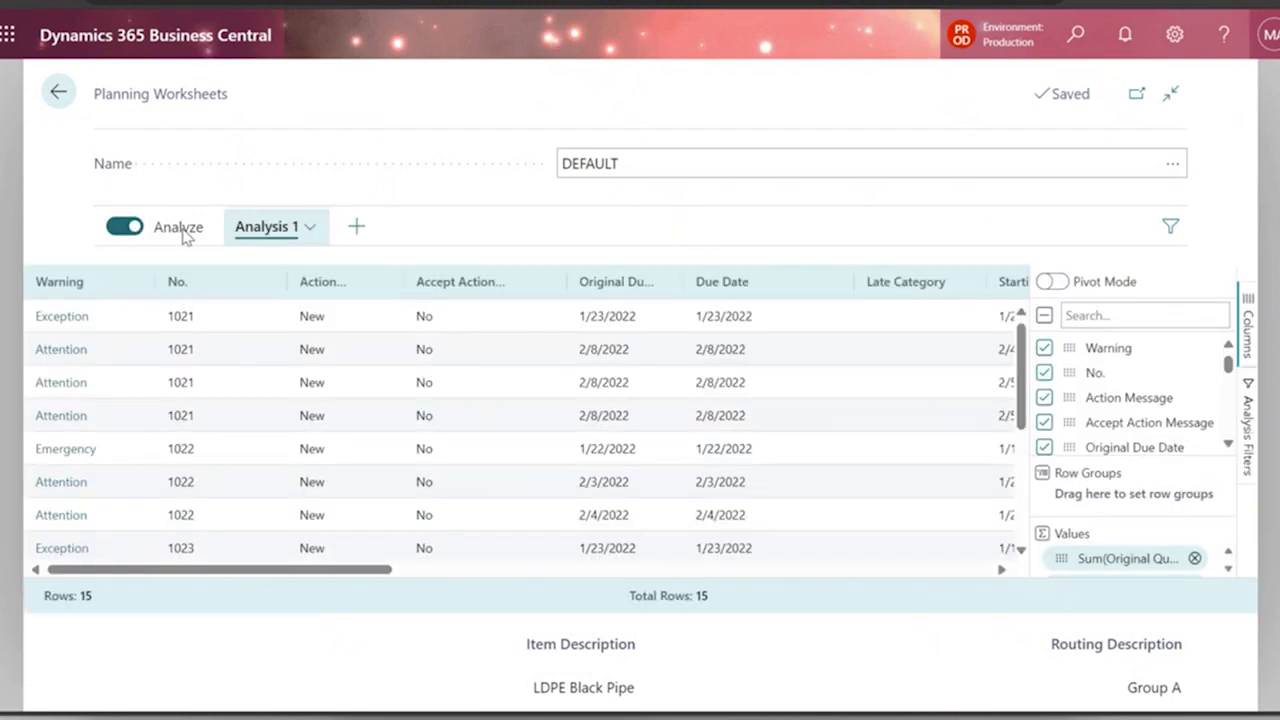
pyautogui.click(183, 236)
pyautogui.click(182, 233)
pyautogui.click(1064, 285)
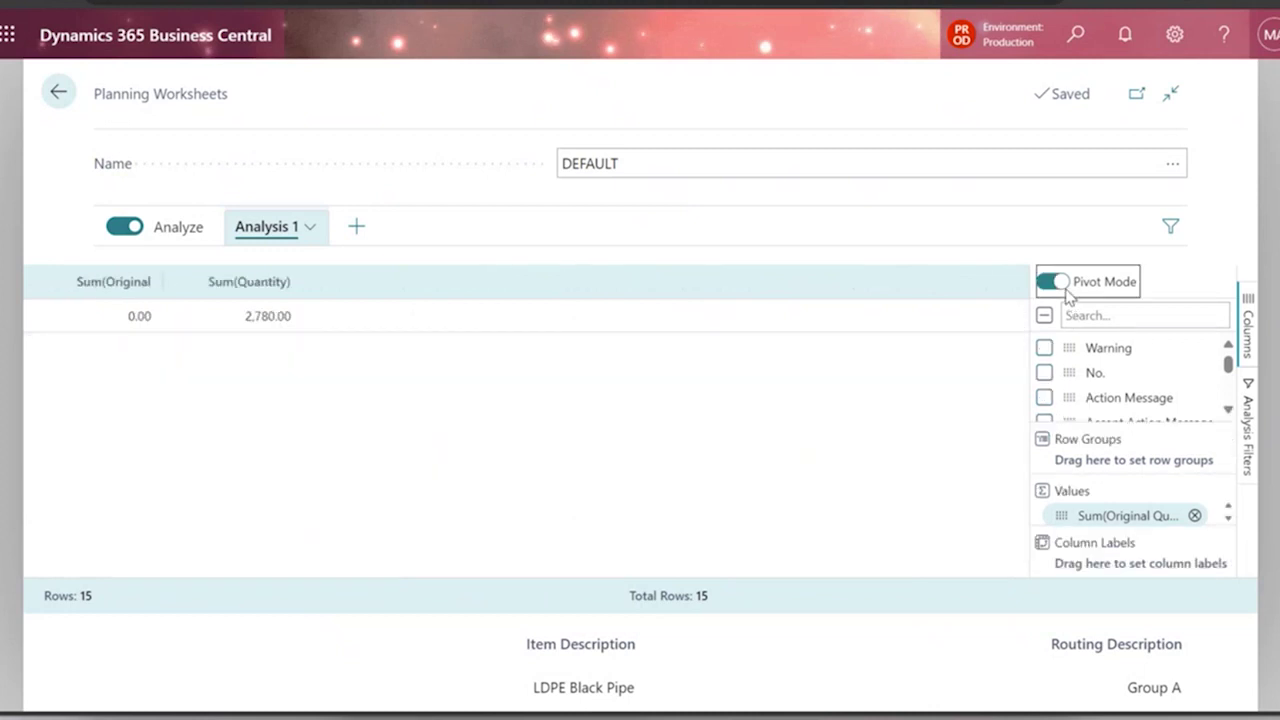
pyautogui.click(1046, 398)
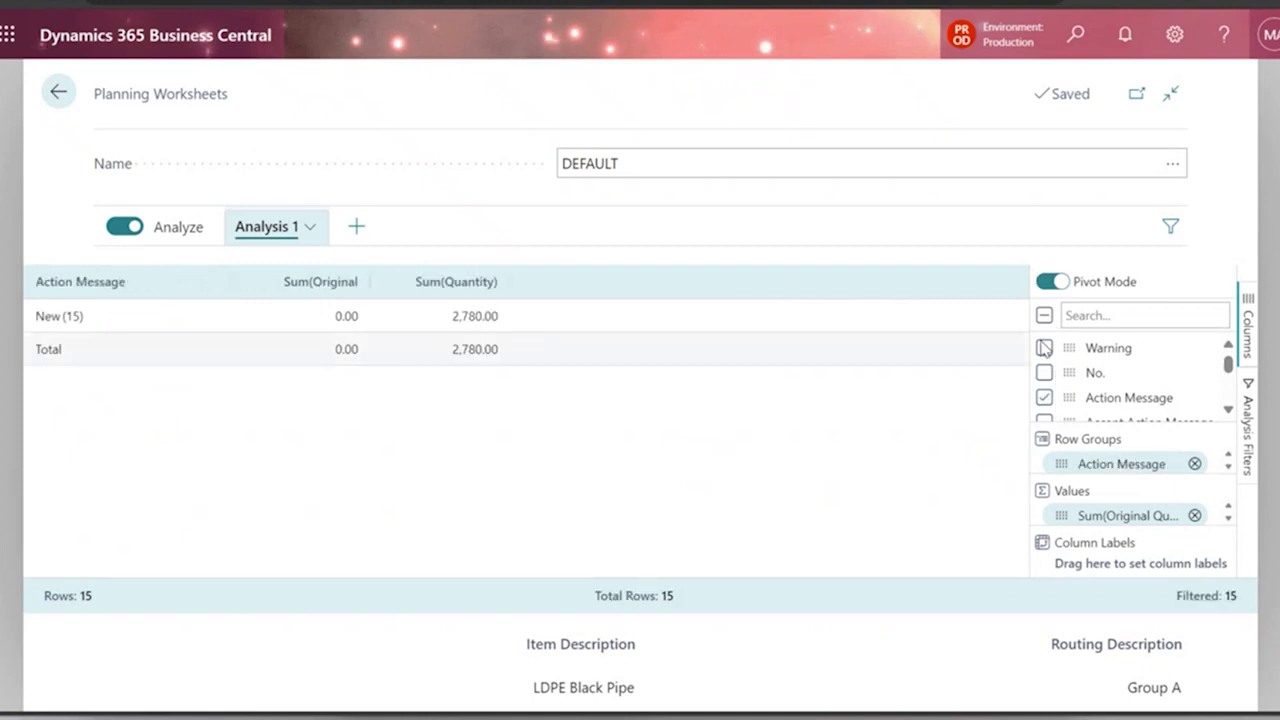
pyautogui.click(1044, 347)
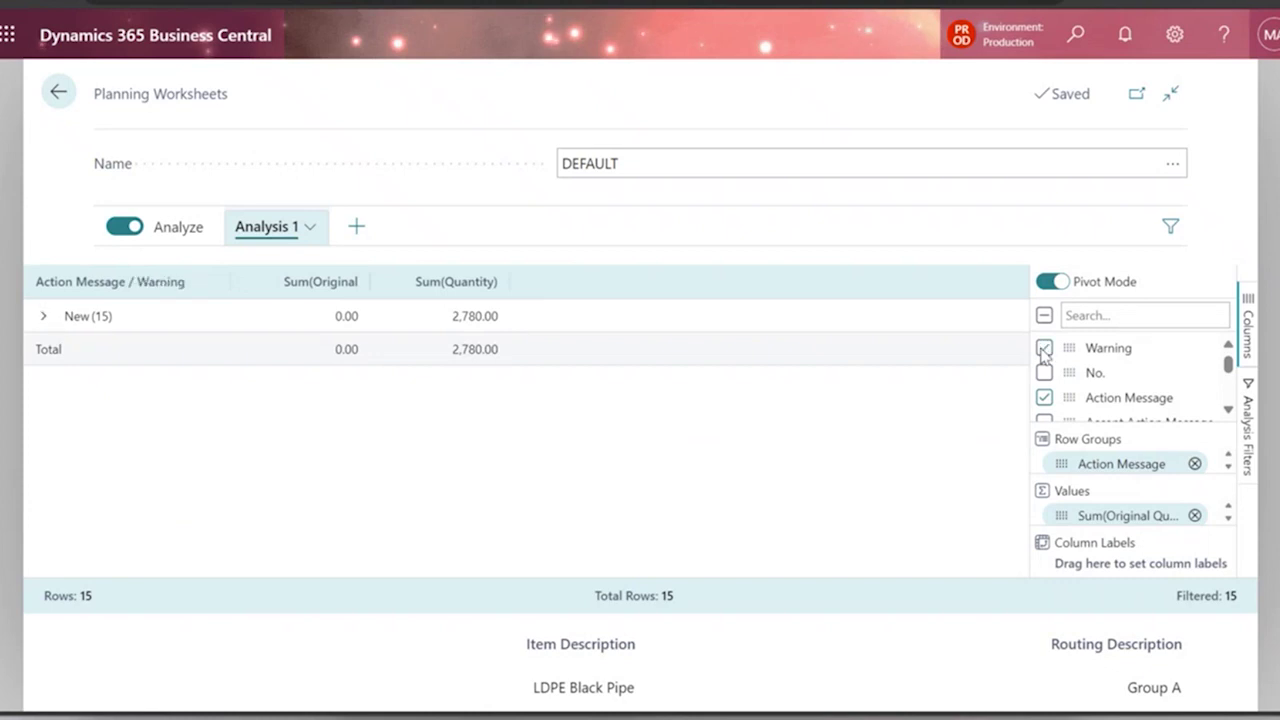
pyautogui.click(40, 320)
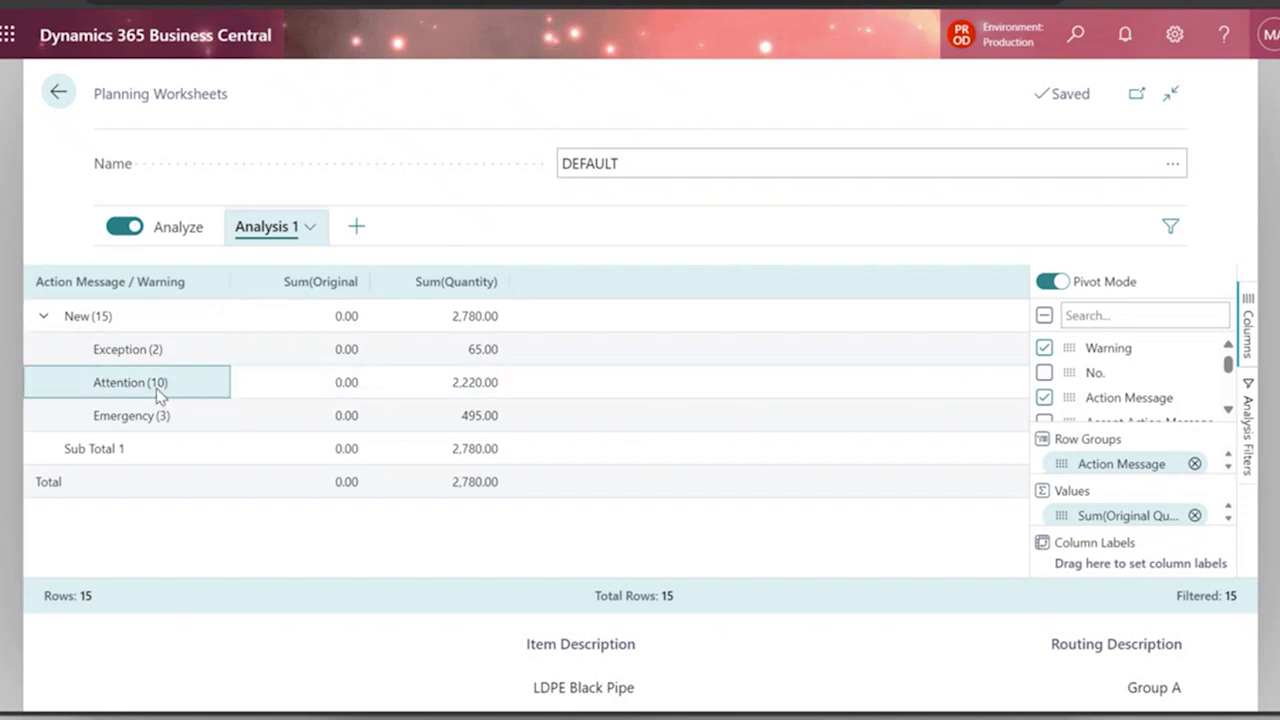
pyautogui.click(428, 389)
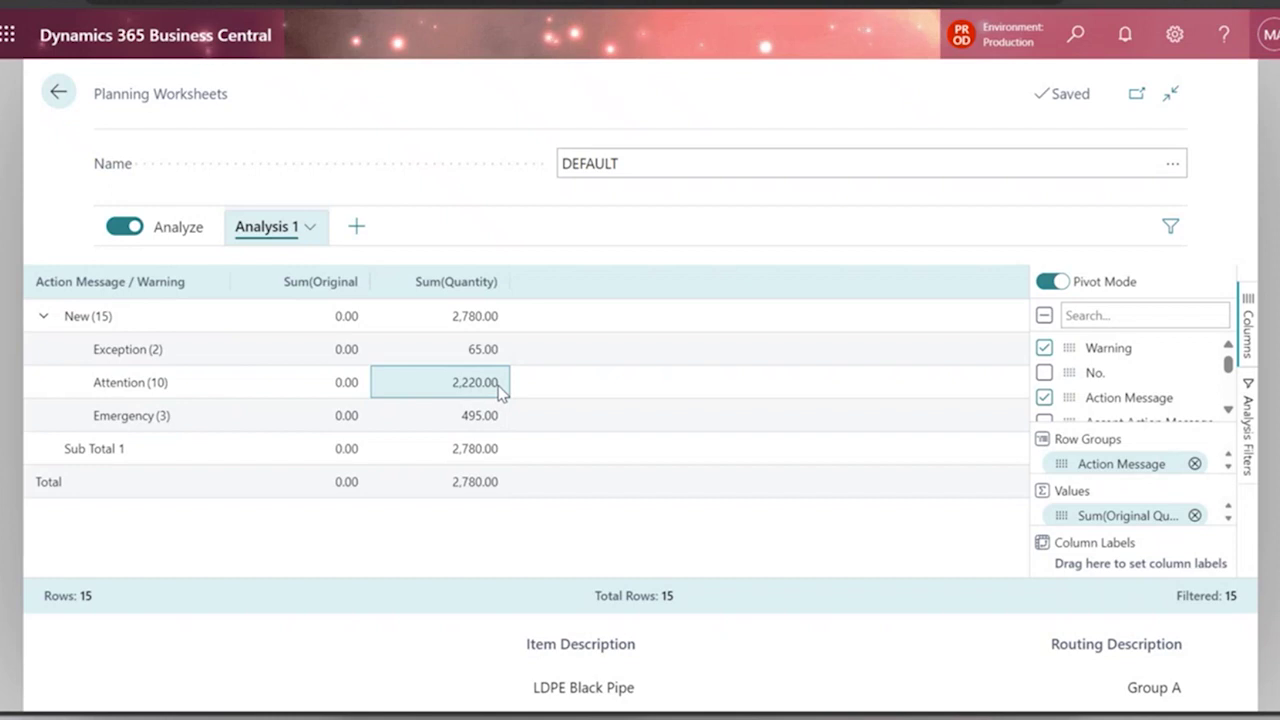
pyautogui.click(1229, 410)
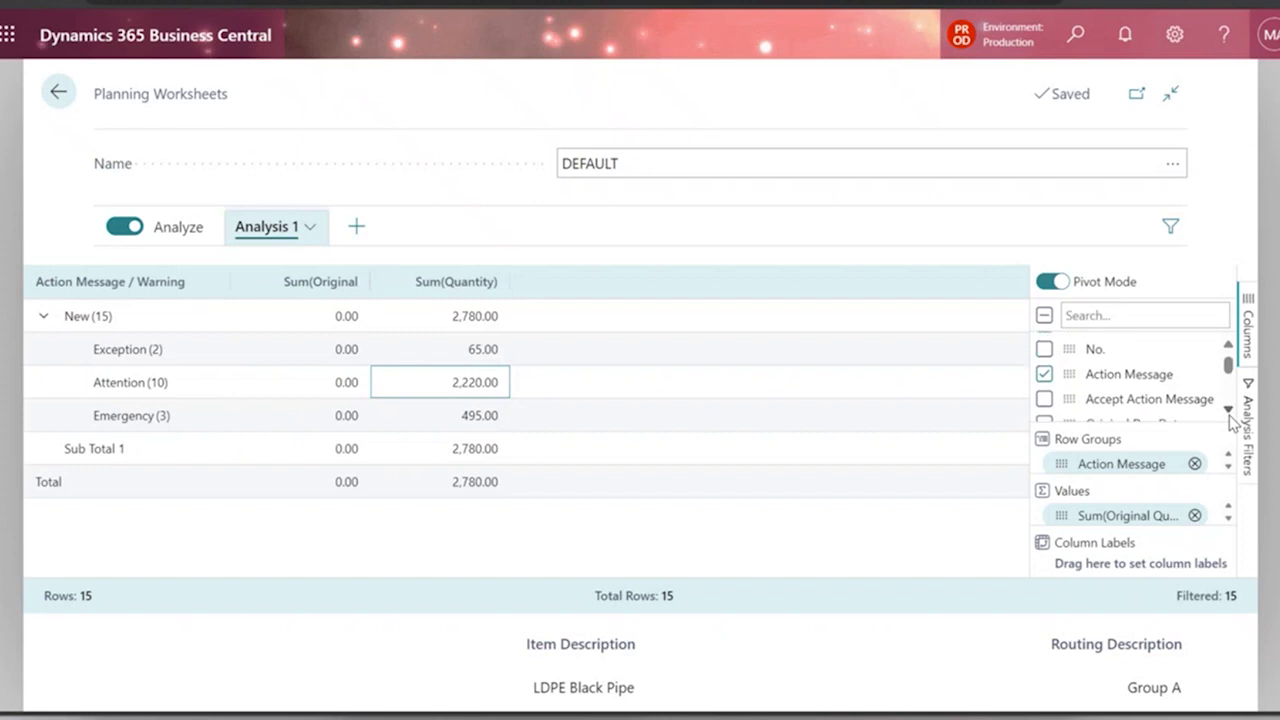
pyautogui.click(1230, 412)
pyautogui.click(1229, 410)
pyautogui.click(1229, 410)
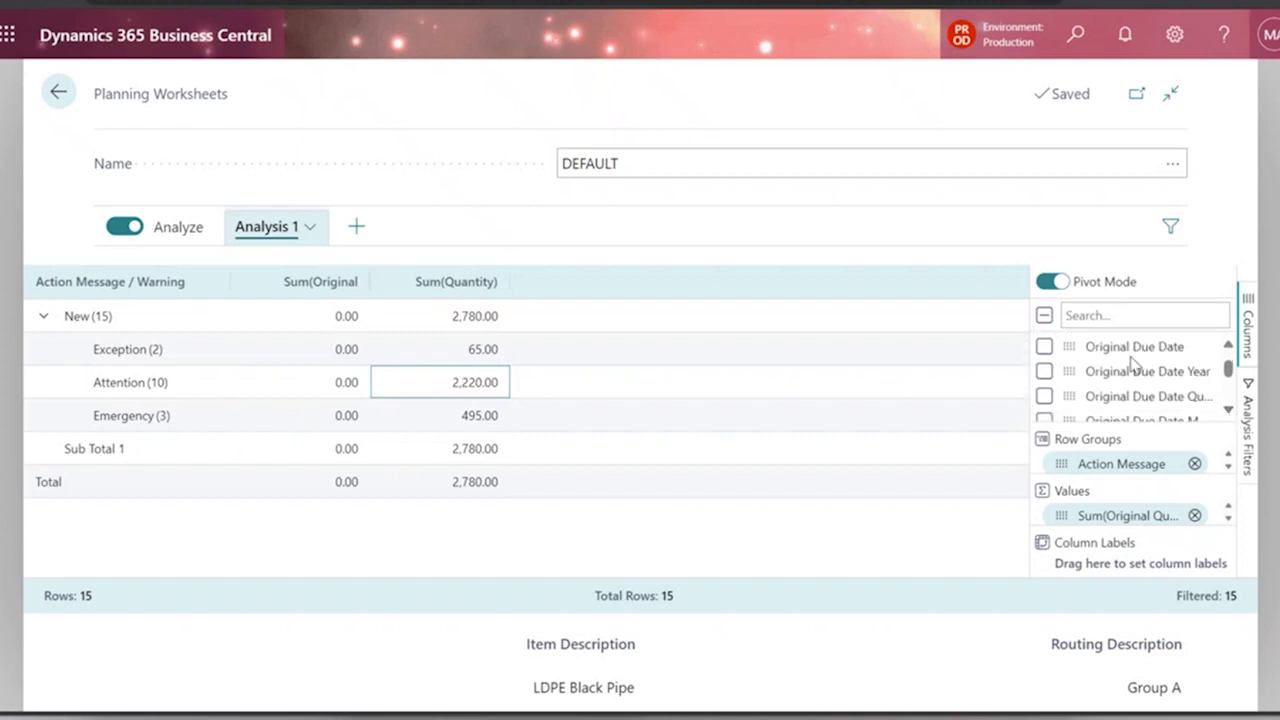
pyautogui.click(1043, 347)
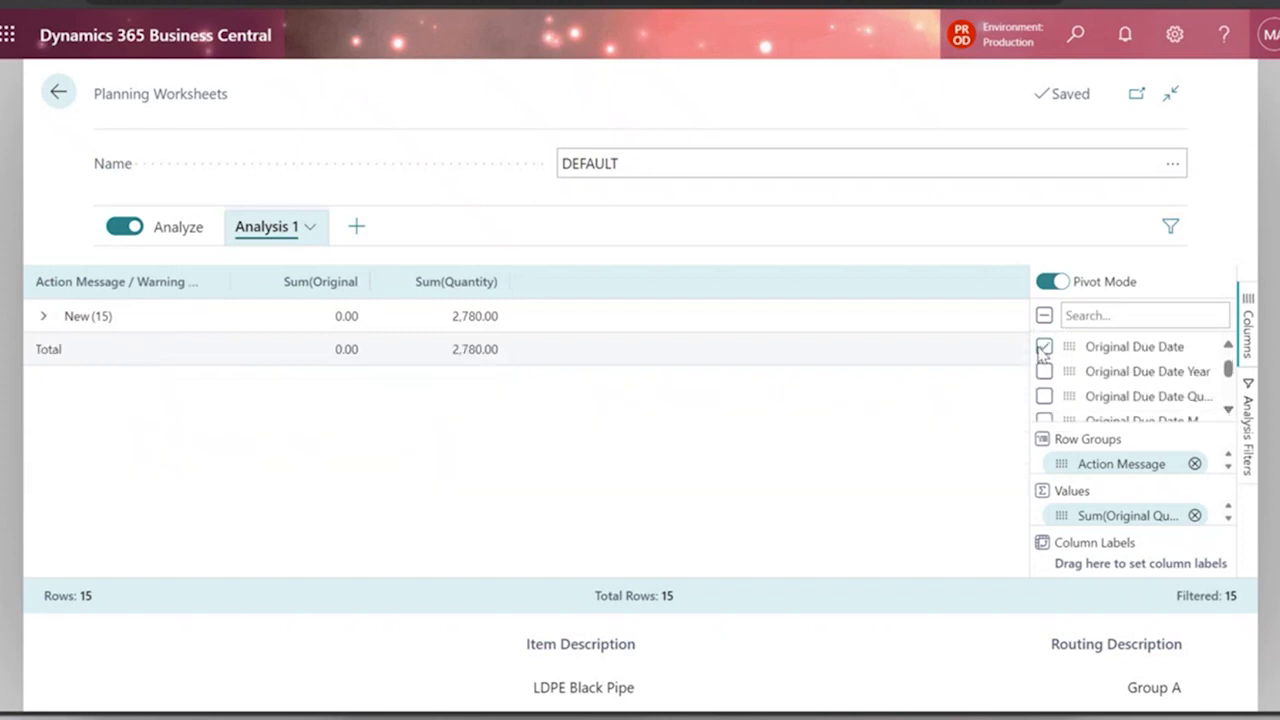
pyautogui.click(1043, 347)
# Expand the New group again and examine the summed quantities of the Attention and Emergency warnings
pyautogui.click(105, 315)
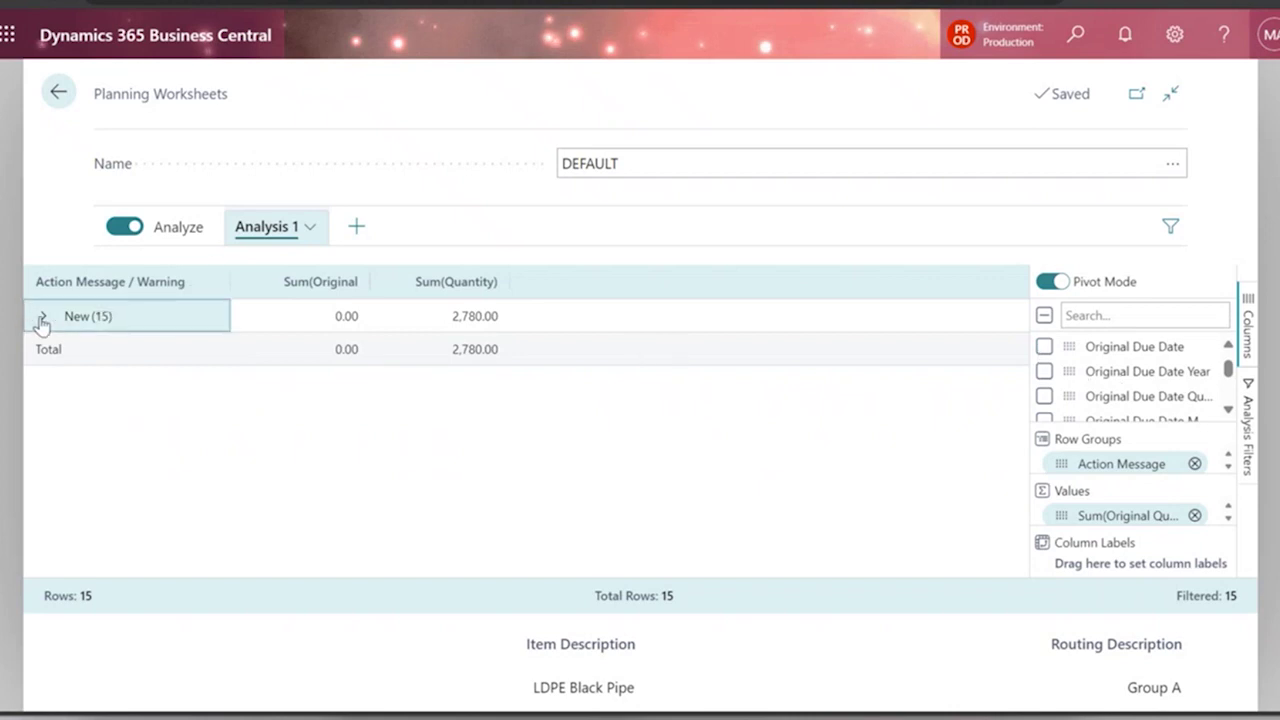
pyautogui.click(42, 318)
pyautogui.click(310, 383)
pyautogui.click(392, 390)
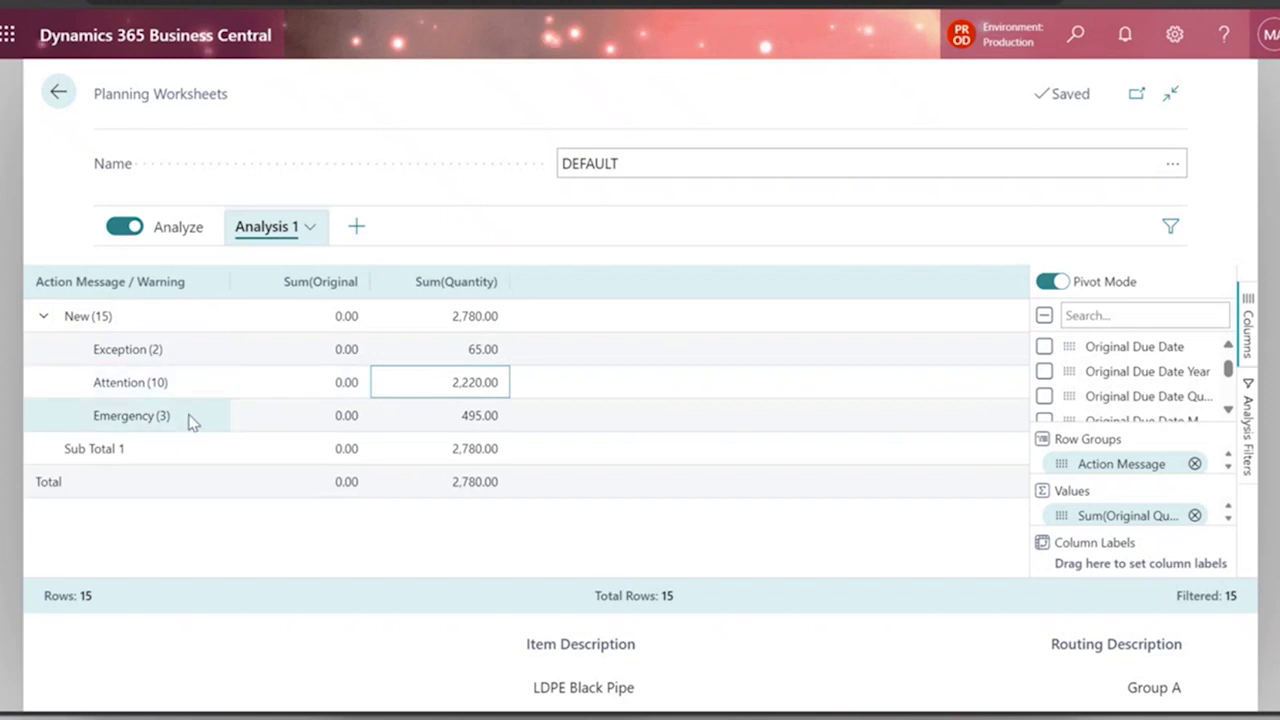
pyautogui.click(192, 420)
pyautogui.click(433, 418)
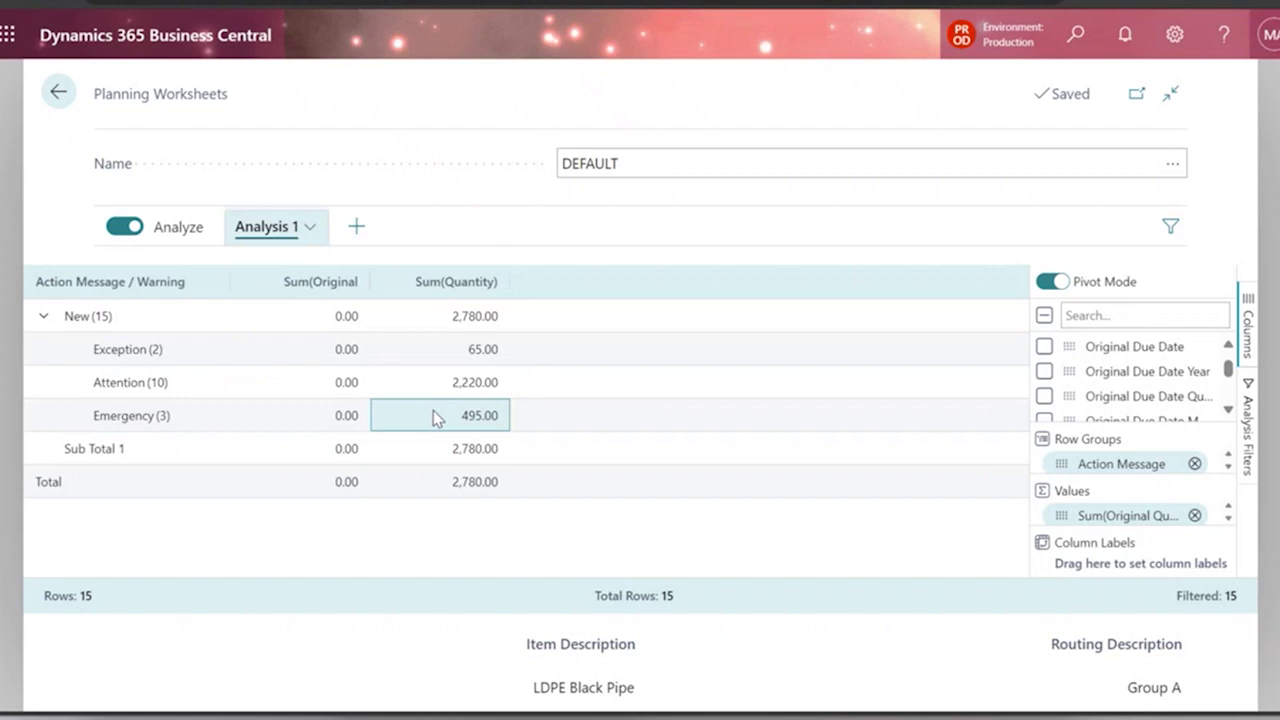
pyautogui.click(163, 417)
pyautogui.click(420, 420)
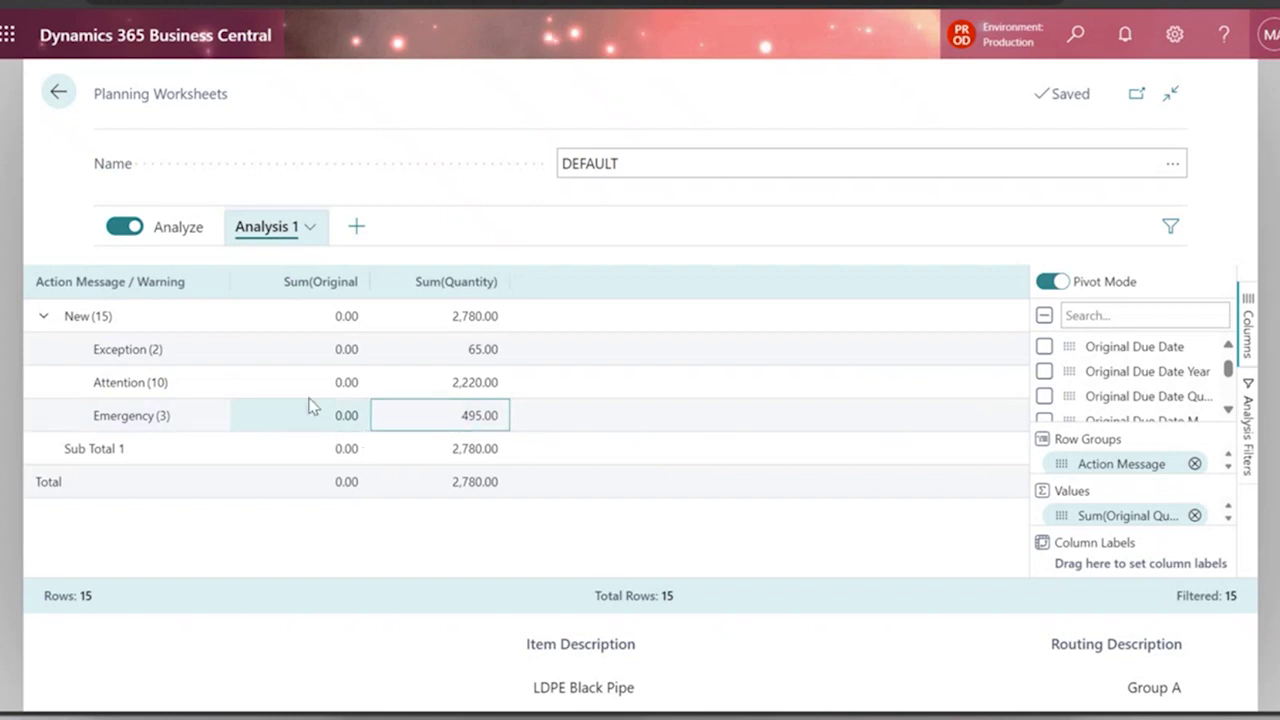
pyautogui.click(477, 390)
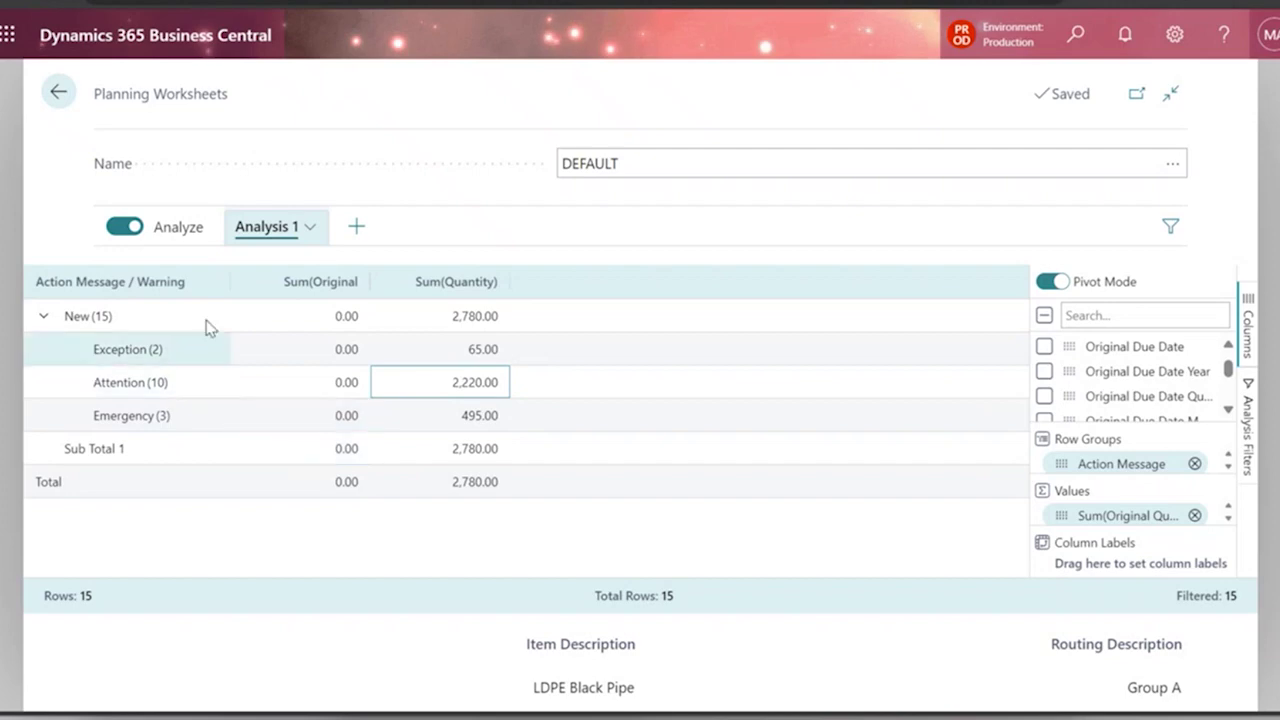
# Leave the worksheet, reopen Planning Worksheets by searching for "planing wor", and turn off its analysis mode
pyautogui.click(59, 92)
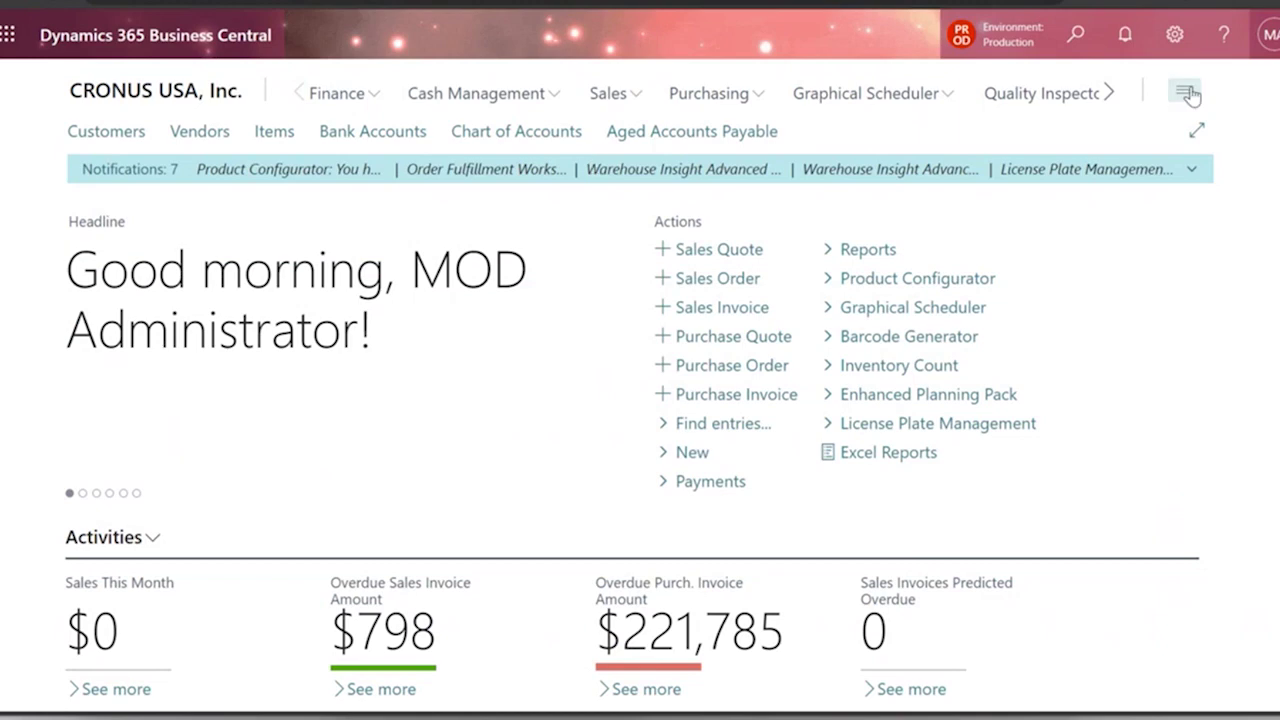
pyautogui.click(1088, 54)
pyautogui.write('plan')
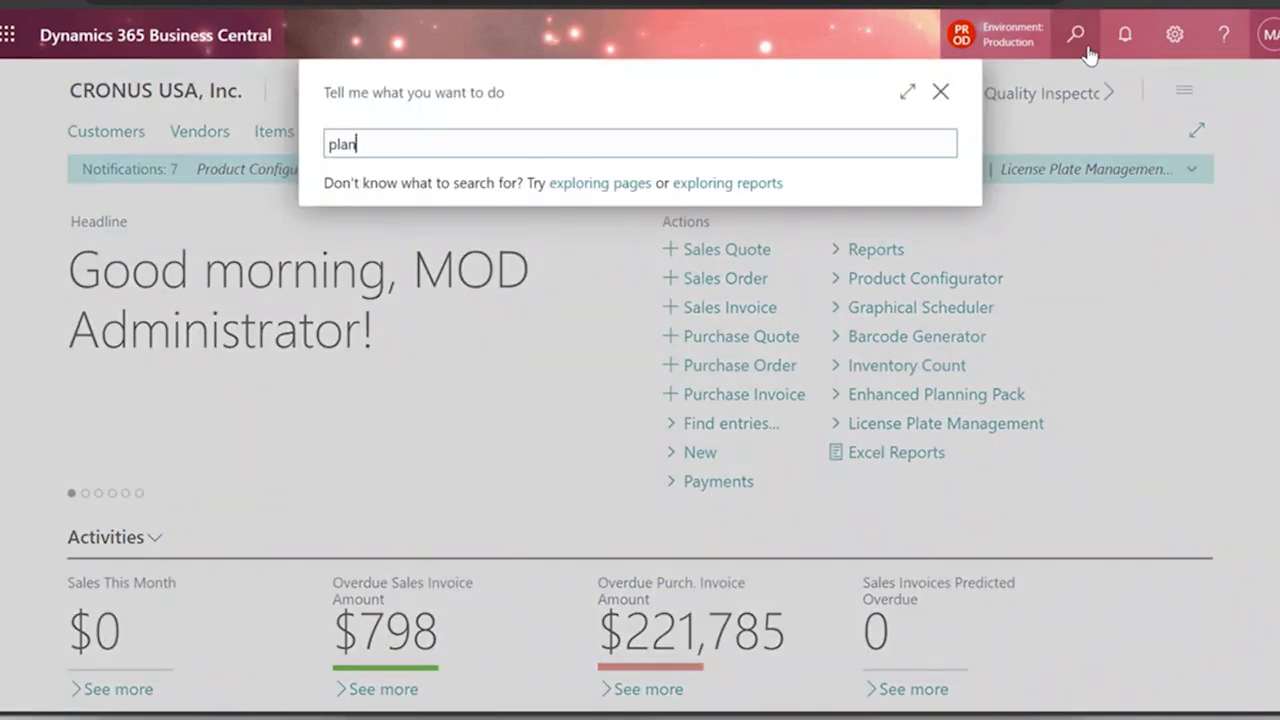
pyautogui.write('ing wor')
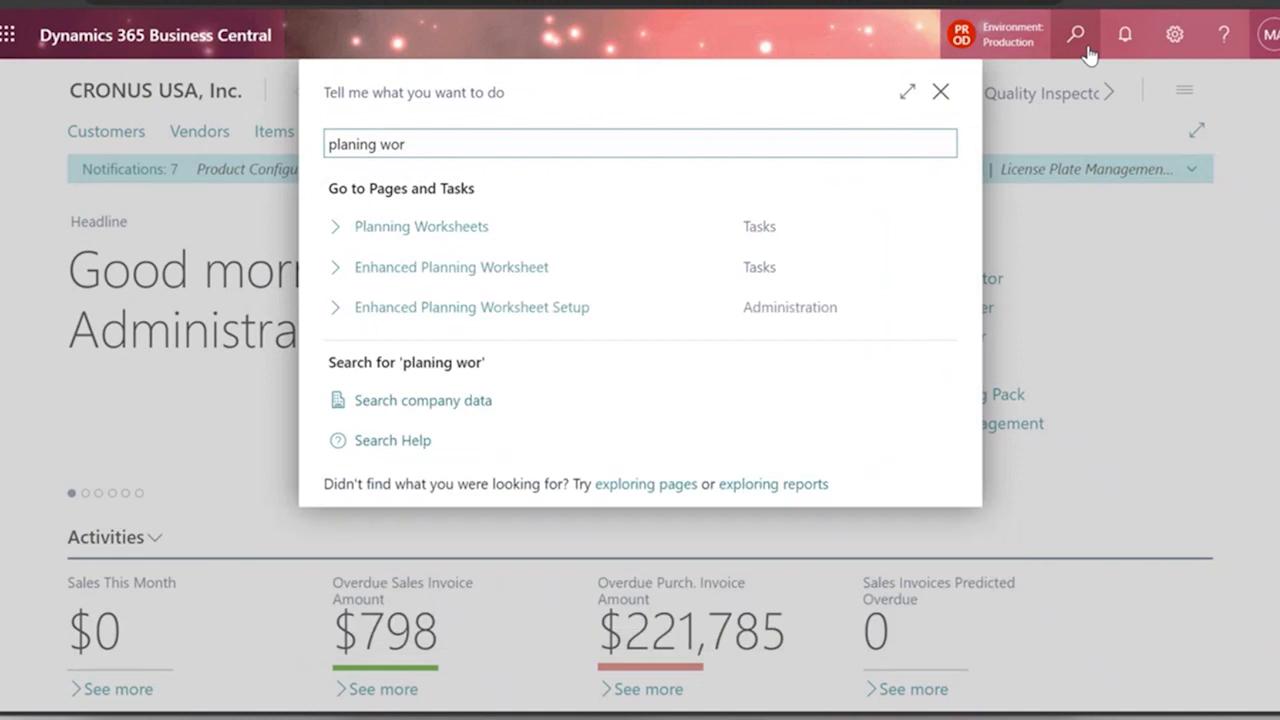
pyautogui.click(557, 224)
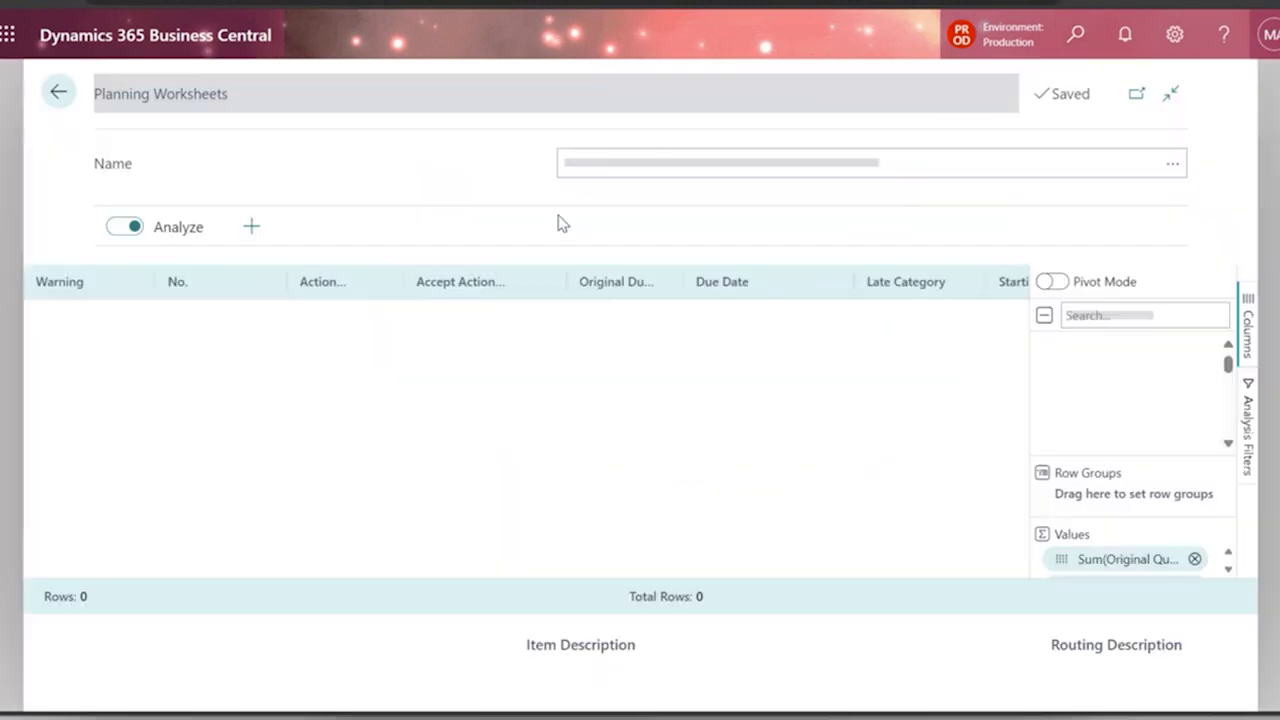
pyautogui.click(120, 229)
# Open the worksheet's Graphical Scheduler and examine the work center rows and the details of the item 1021 operation in Group A
pyautogui.click(305, 229)
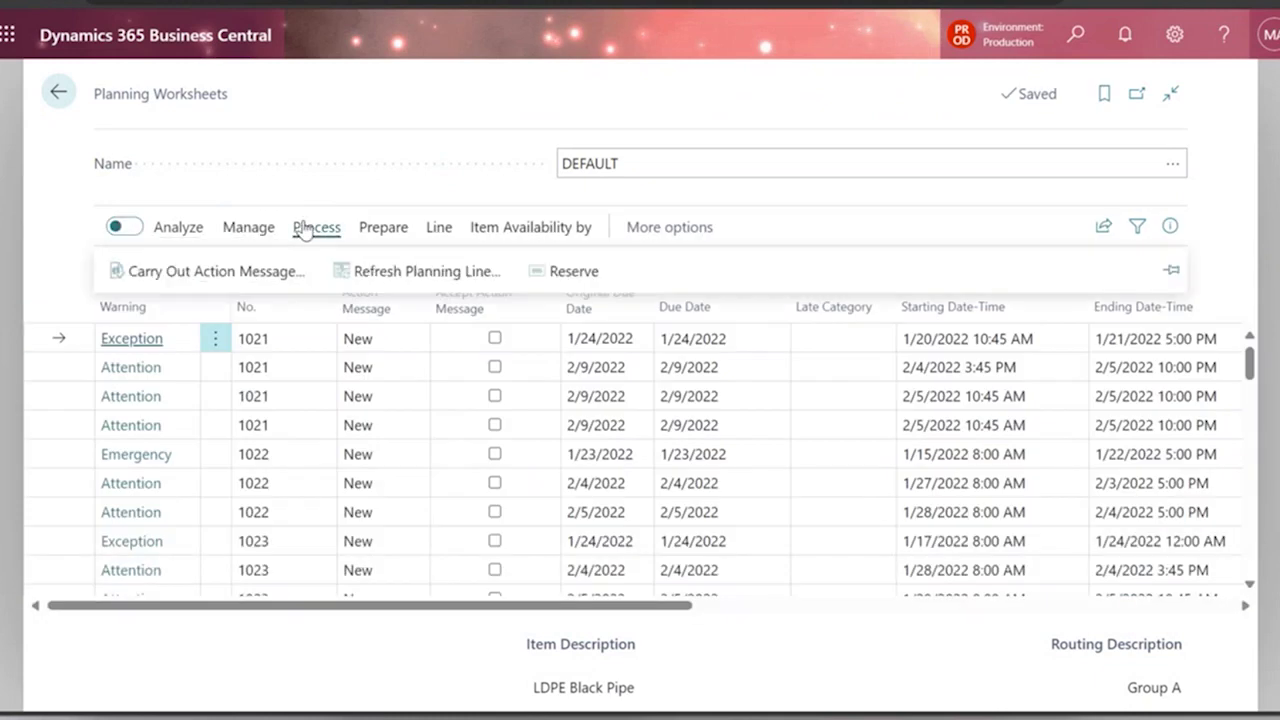
pyautogui.click(372, 230)
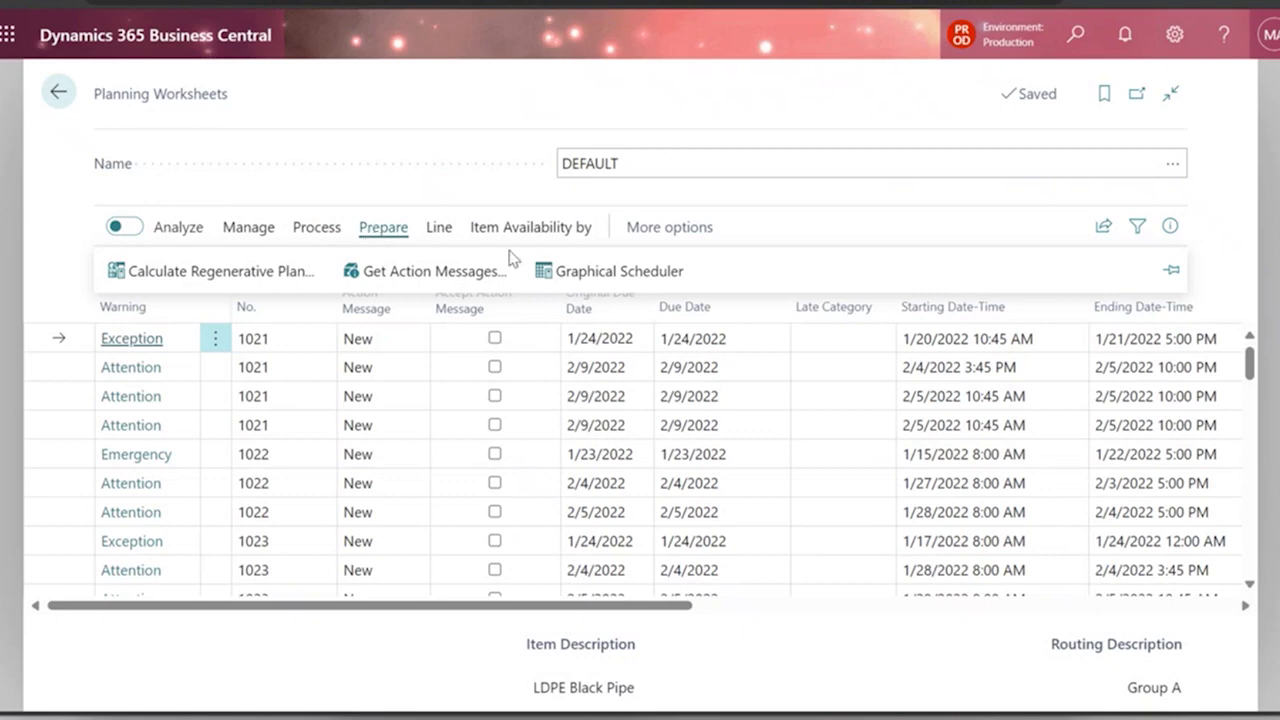
pyautogui.click(557, 271)
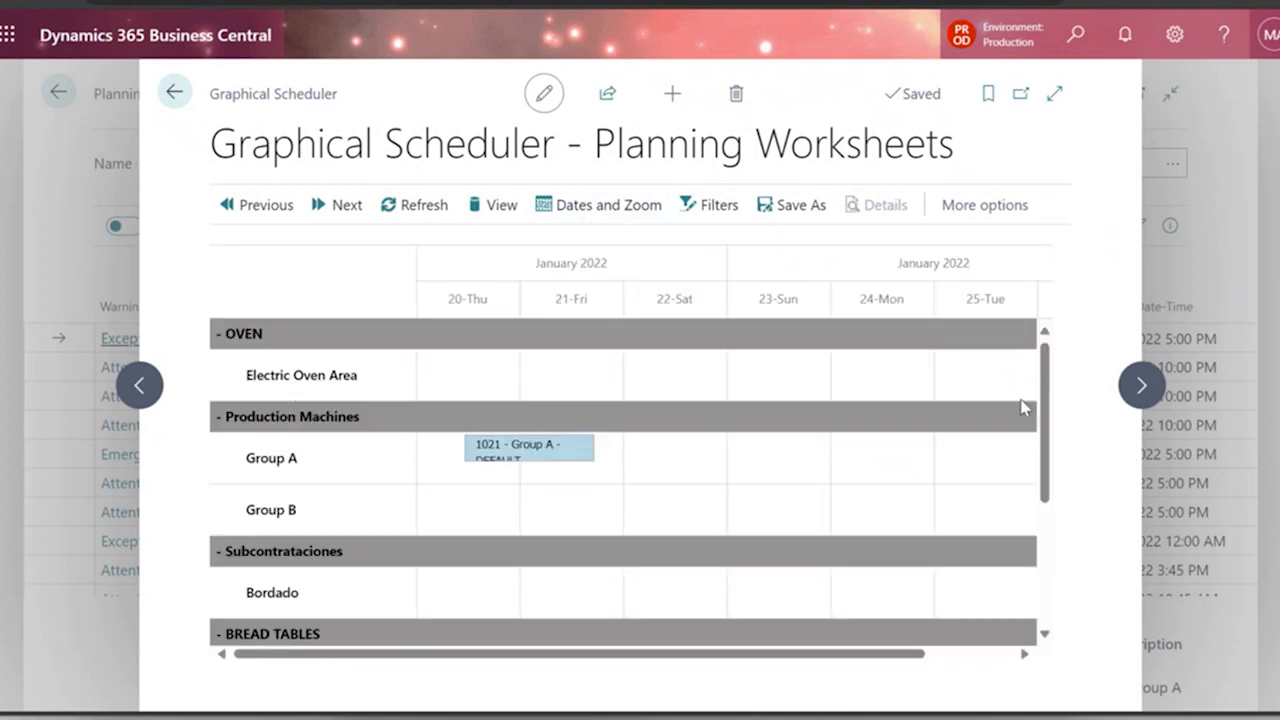
pyautogui.moveTo(1048, 400); pyautogui.dragTo(1050, 415)
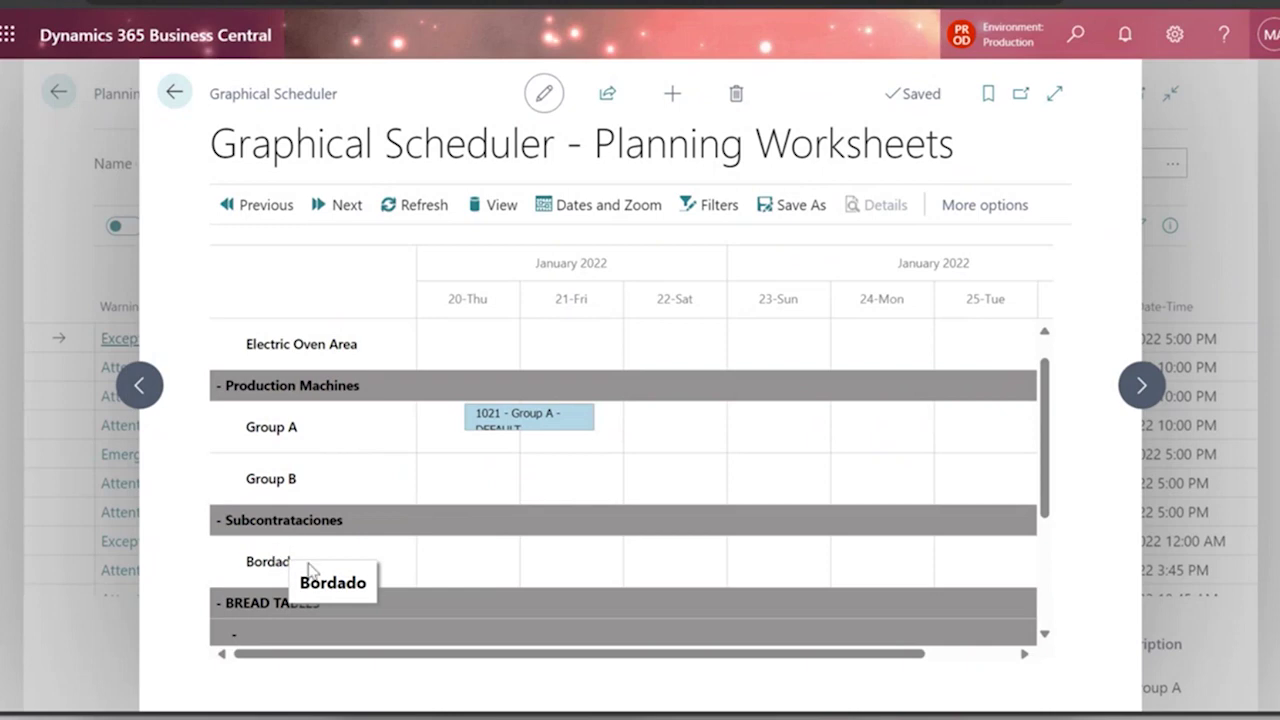
pyautogui.moveTo(1044, 435); pyautogui.dragTo(1040, 549)
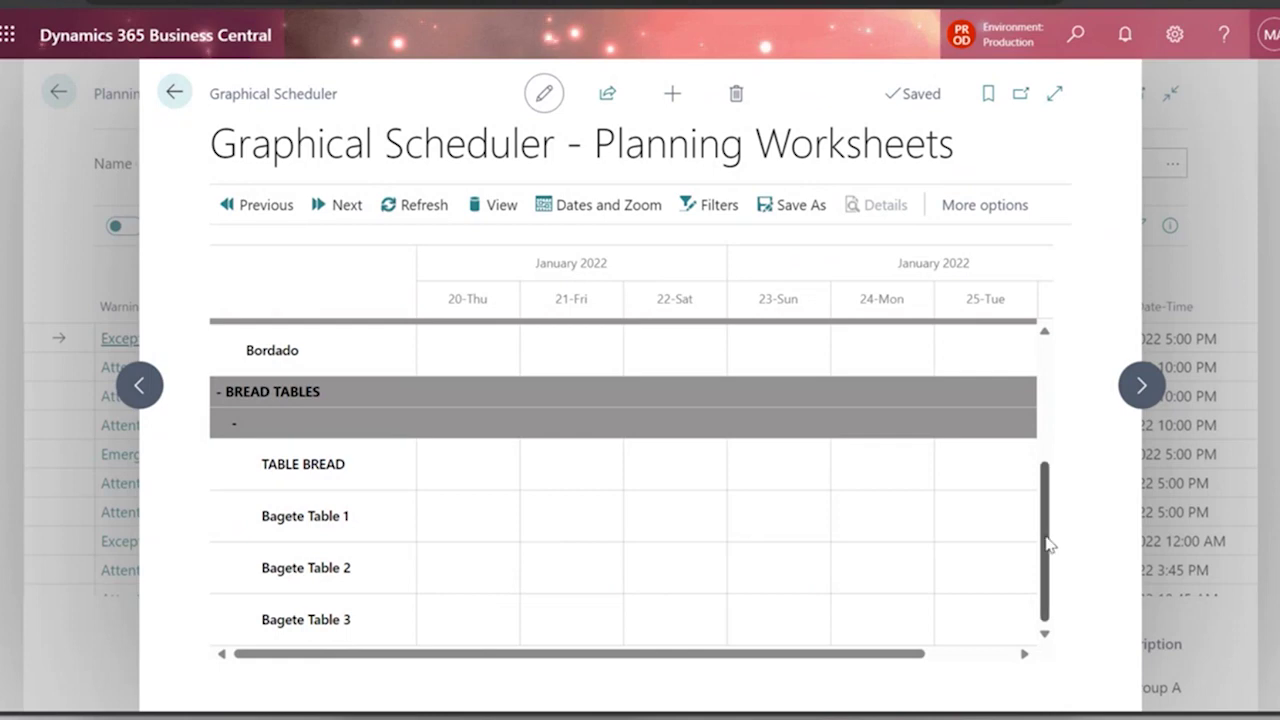
pyautogui.moveTo(1046, 543); pyautogui.dragTo(1054, 414)
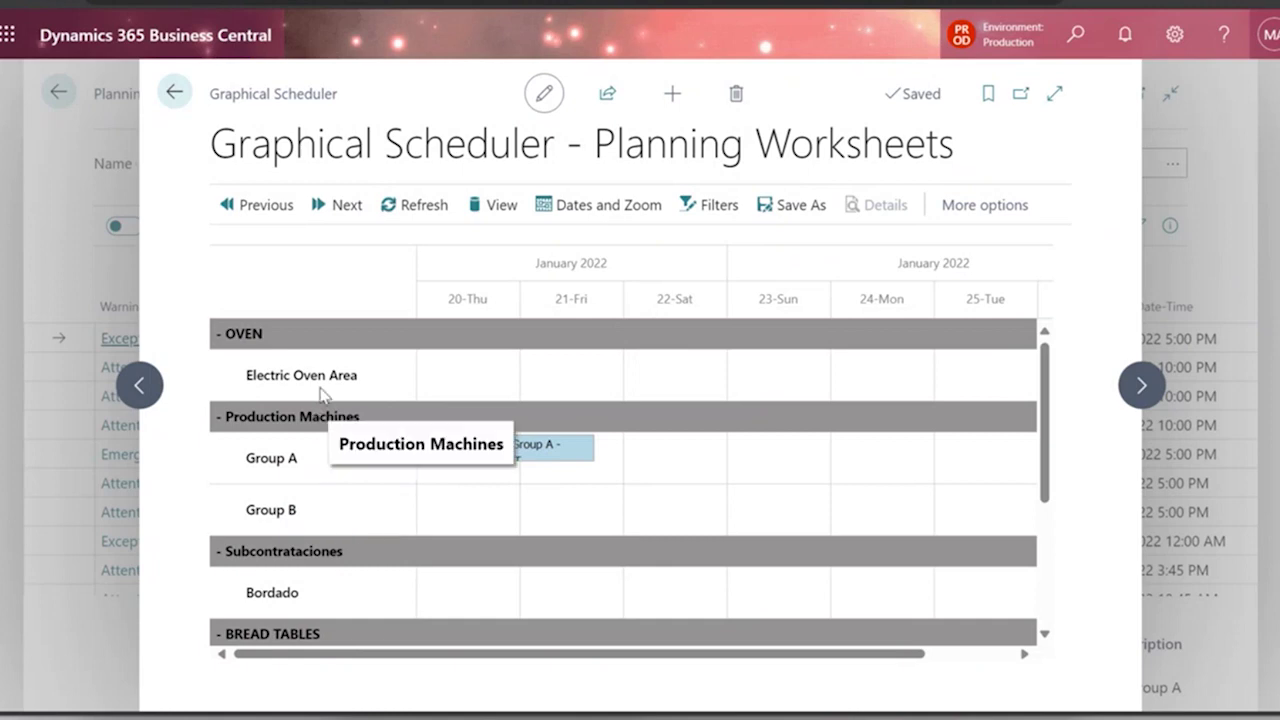
pyautogui.moveTo(540, 469)
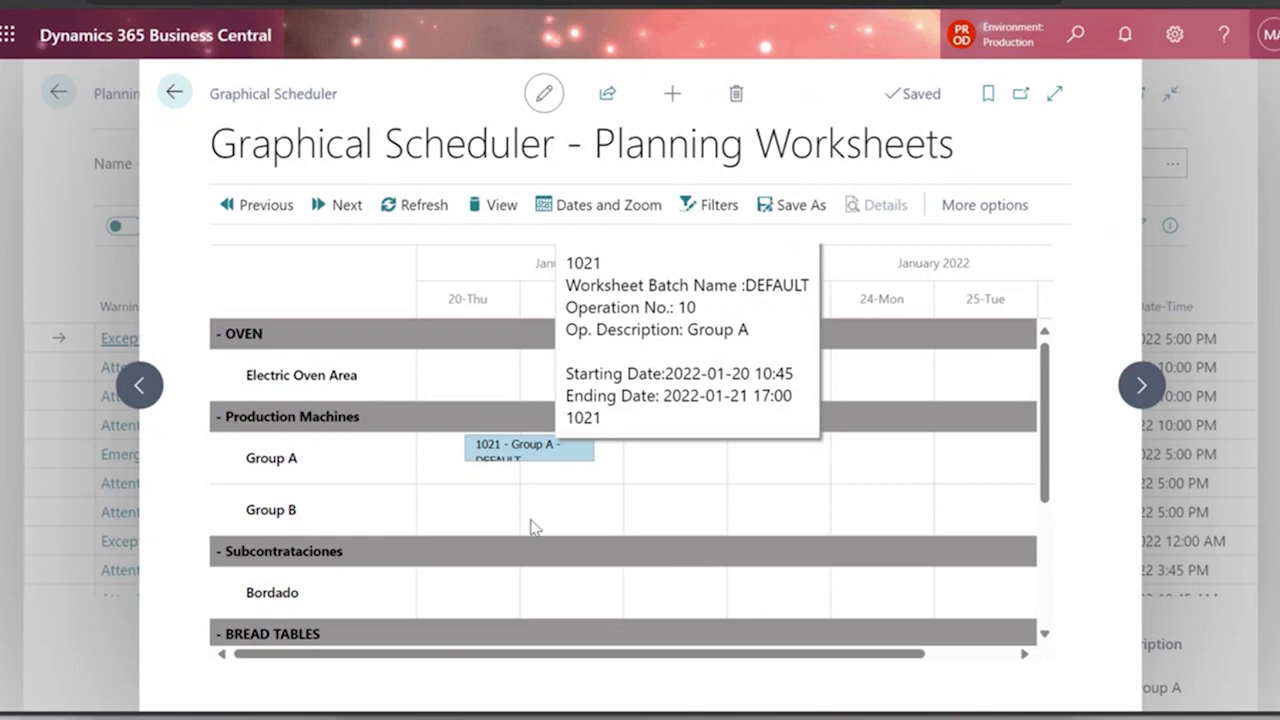
pyautogui.click(174, 92)
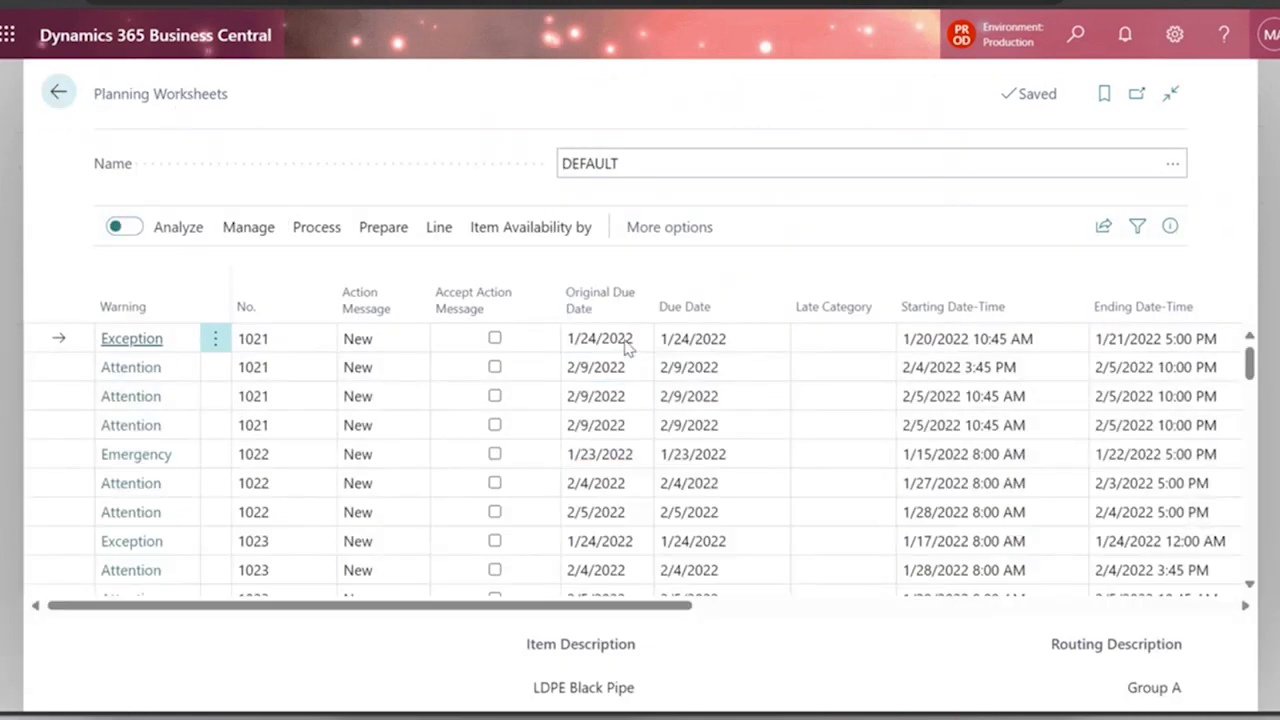
# Run Get Action Messages for the DEFAULT planning worksheet without any item filters
pyautogui.click(686, 340)
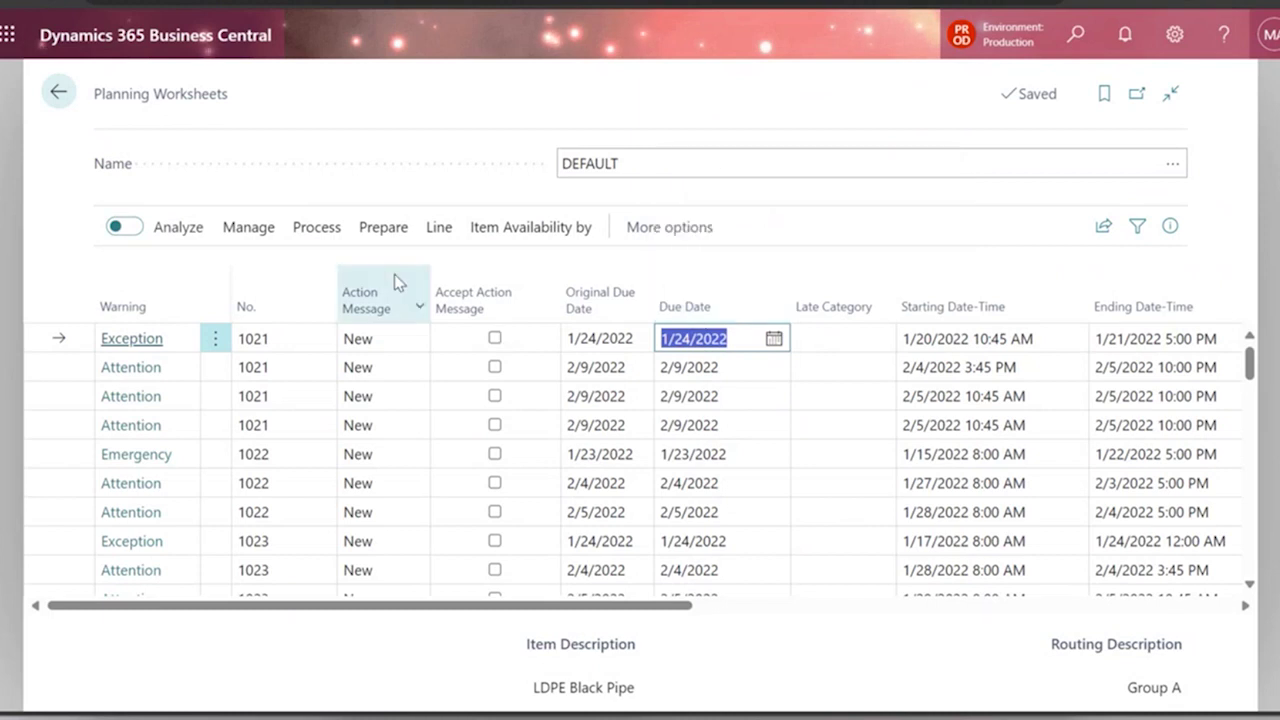
pyautogui.click(383, 228)
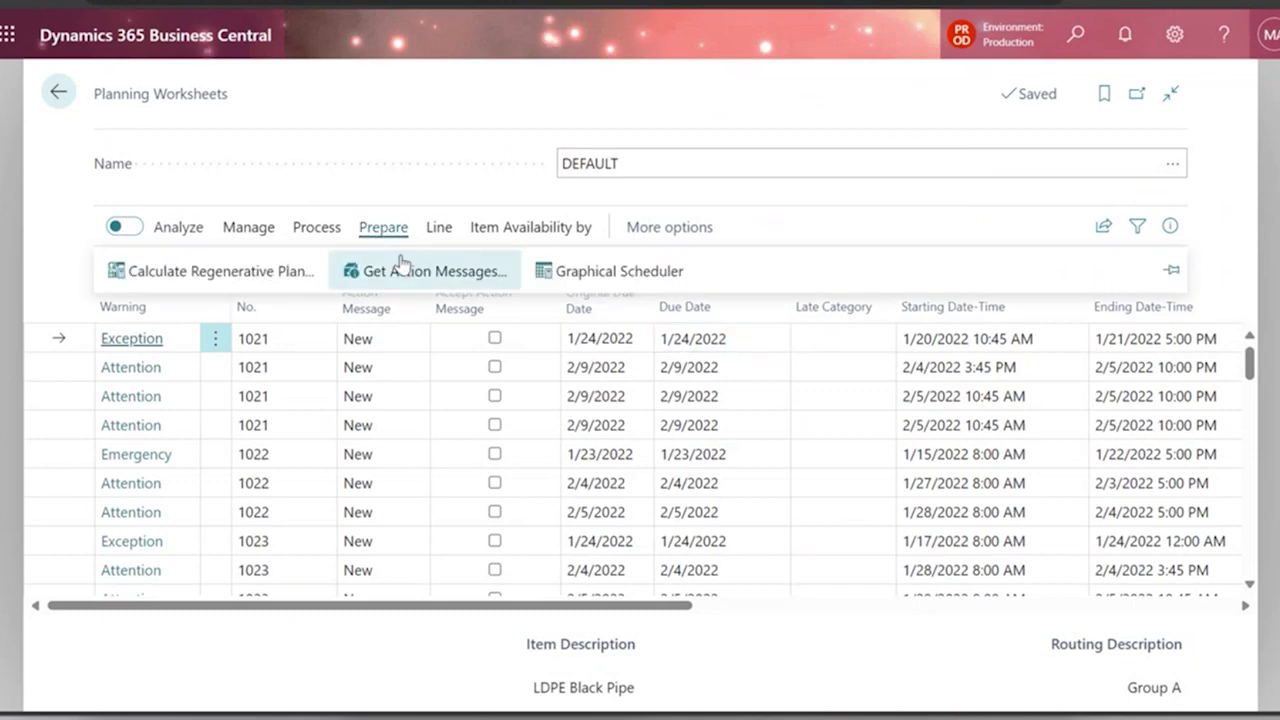
pyautogui.click(403, 270)
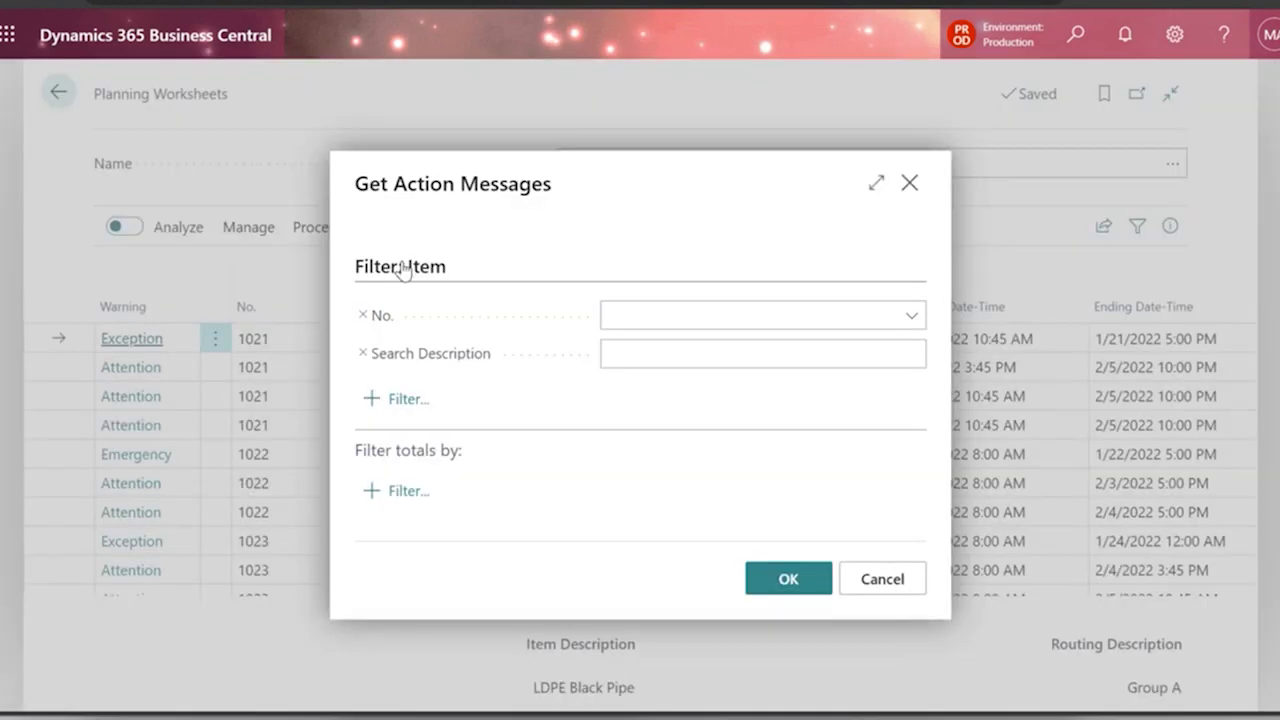
pyautogui.click(787, 584)
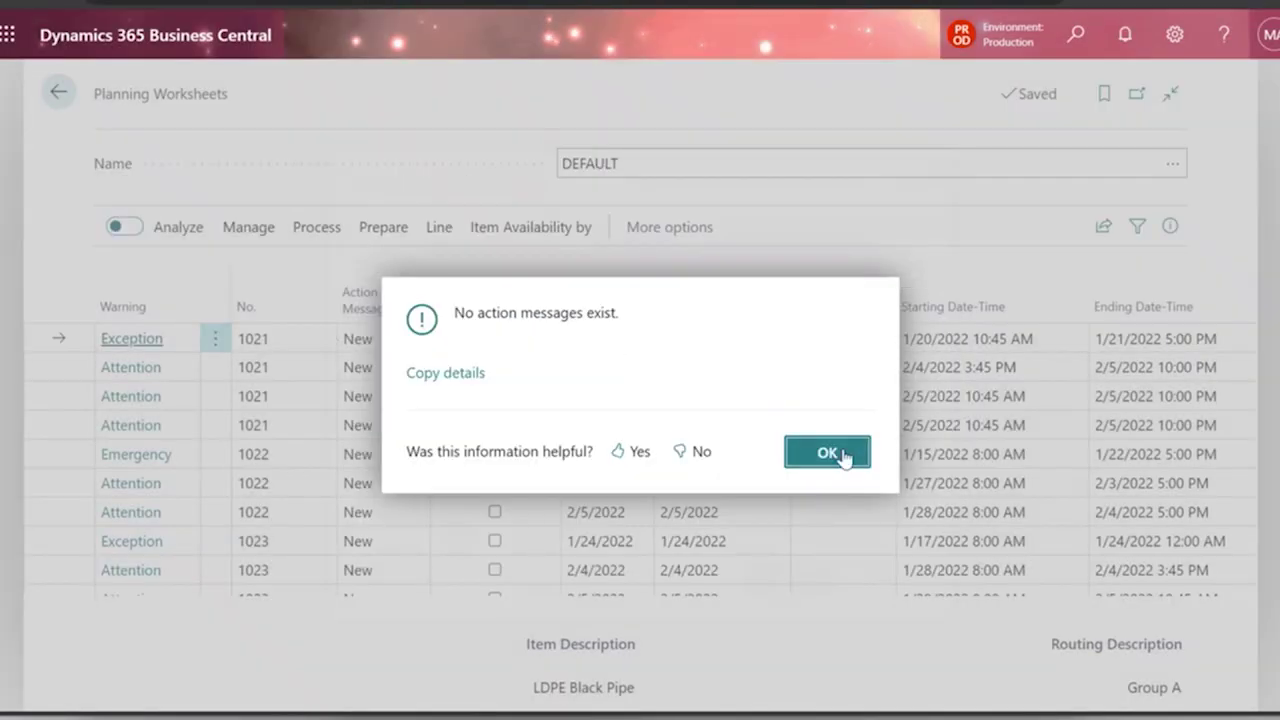
pyautogui.click(843, 455)
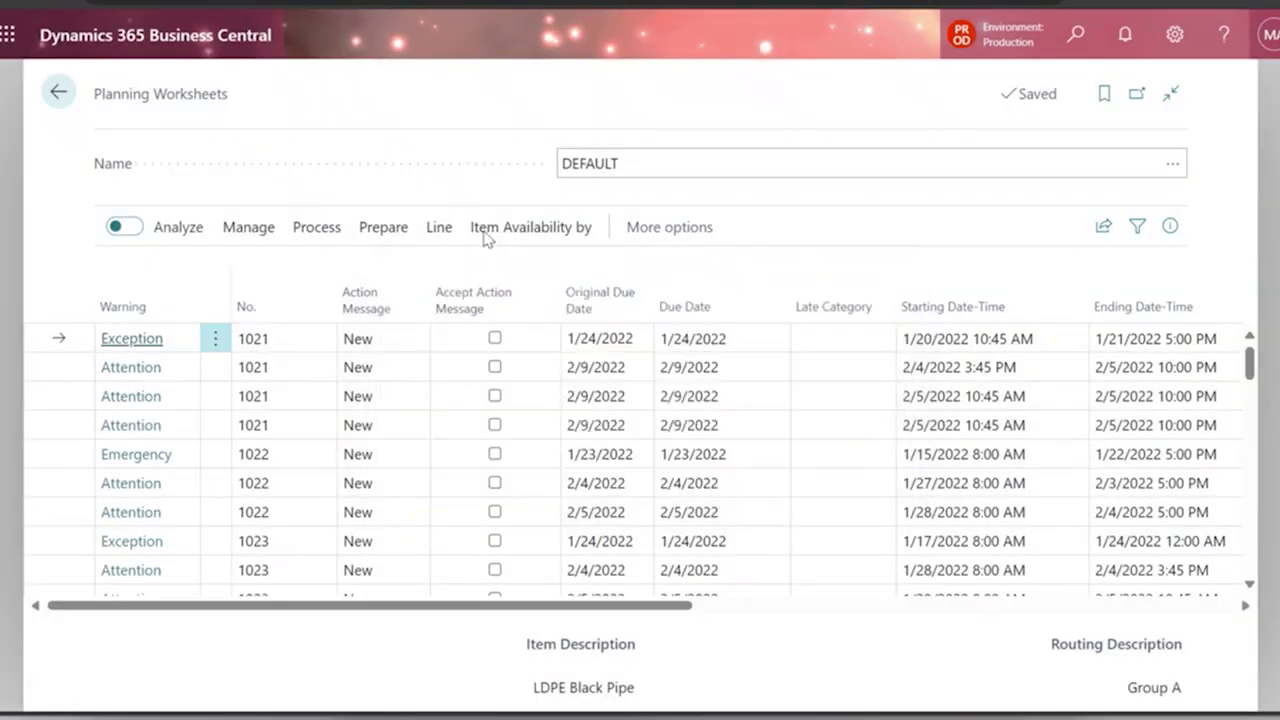
# Open Item Availability by Event for item 1021, enlarge it, and examine the inventory and planned production order lines for the MAIN location
pyautogui.click(436, 228)
pyautogui.click(511, 240)
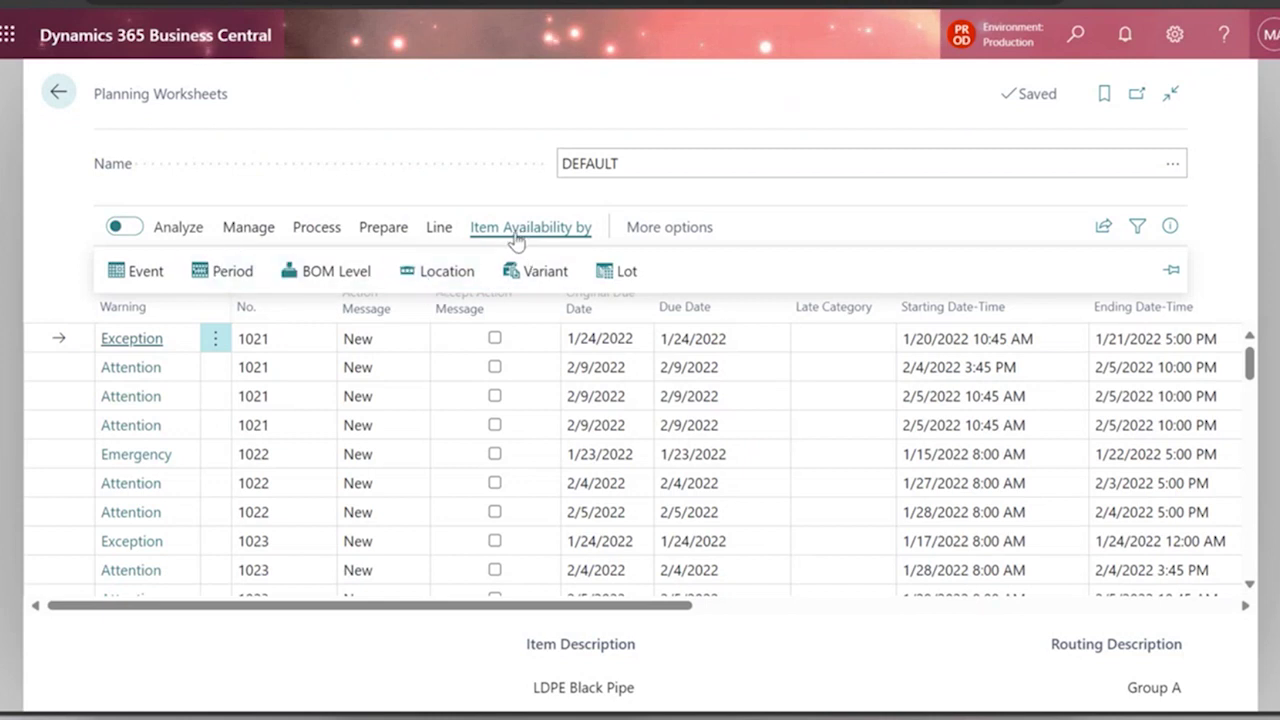
pyautogui.click(143, 275)
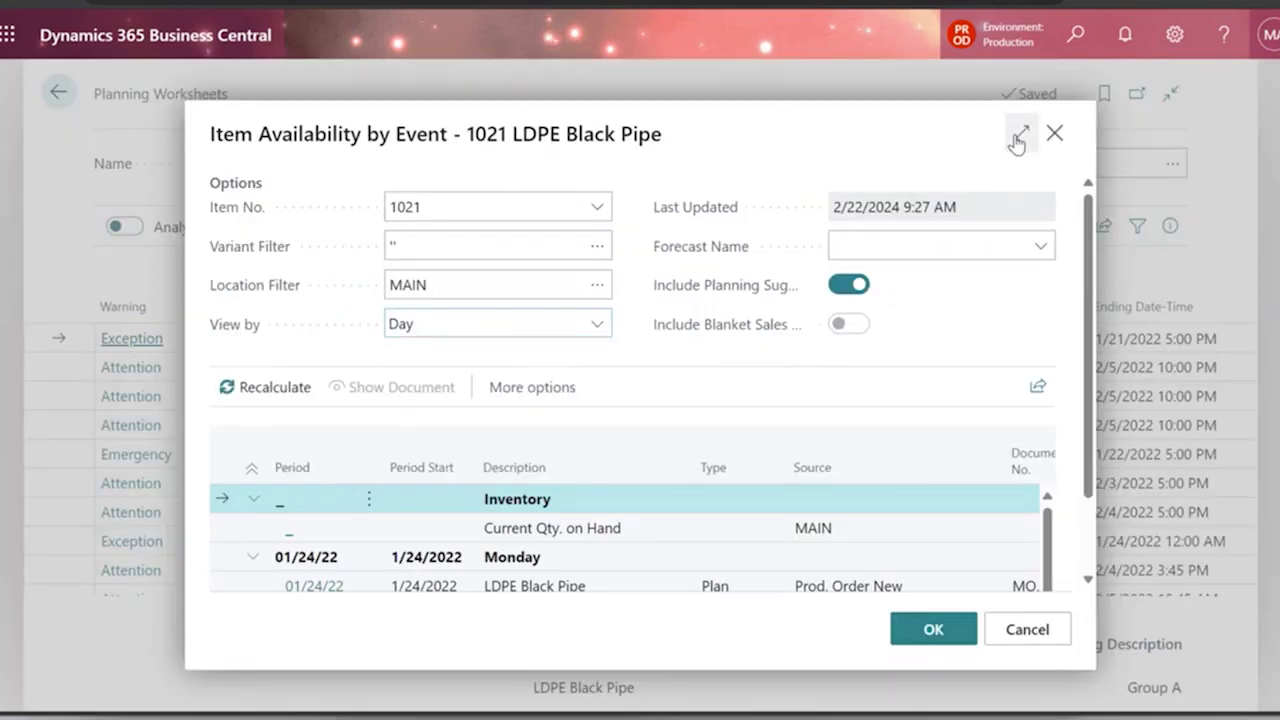
pyautogui.click(1020, 133)
pyautogui.click(451, 284)
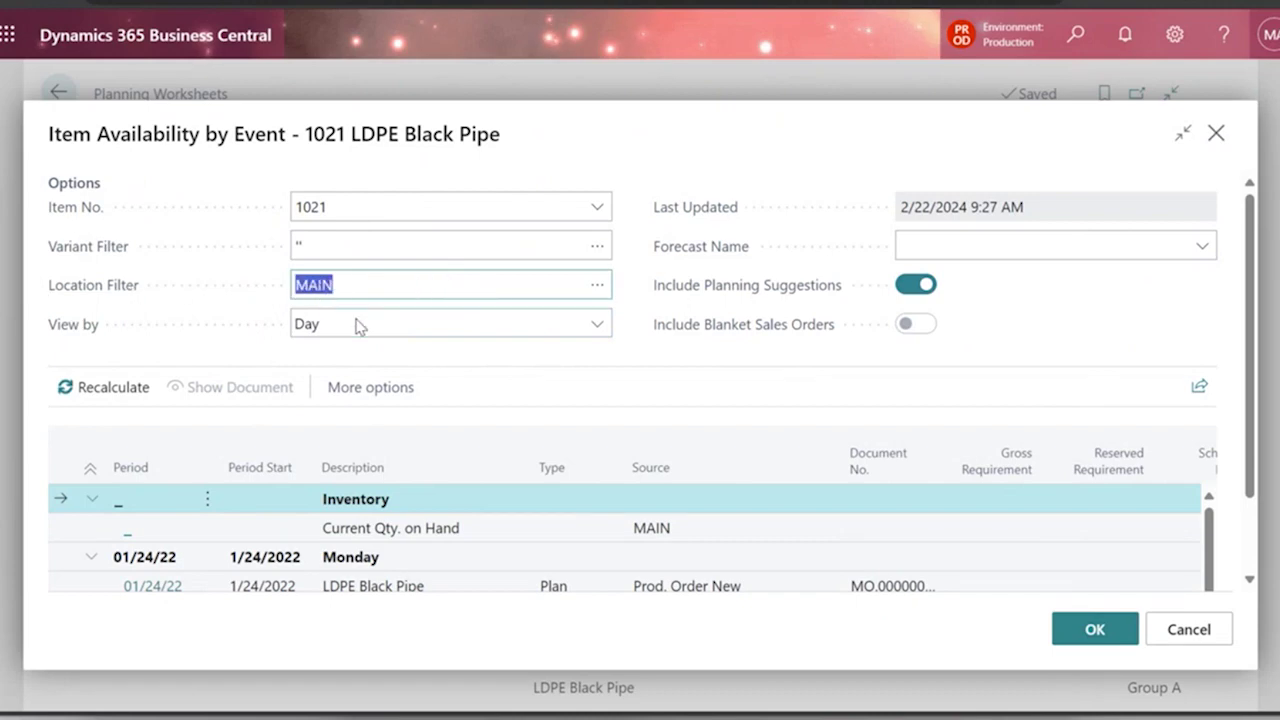
pyautogui.scroll(-1, 1252, 315)
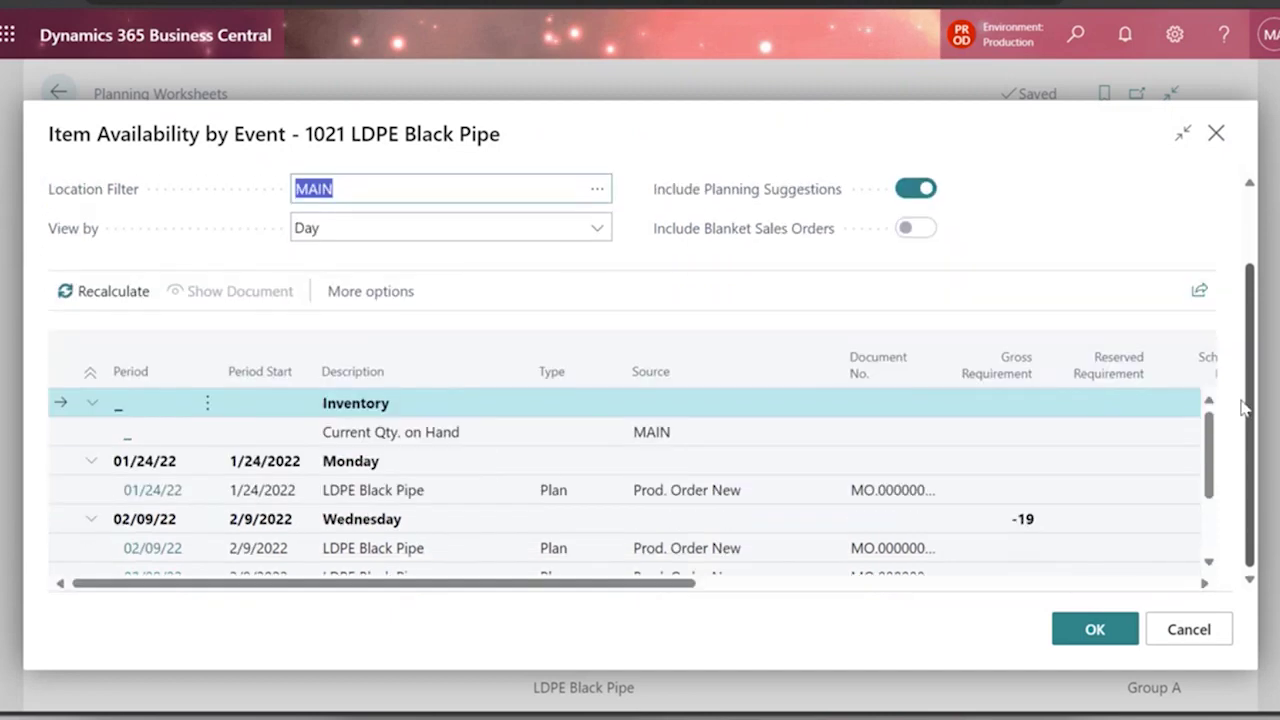
pyautogui.click(1208, 564)
pyautogui.click(1208, 564)
pyautogui.click(1208, 564)
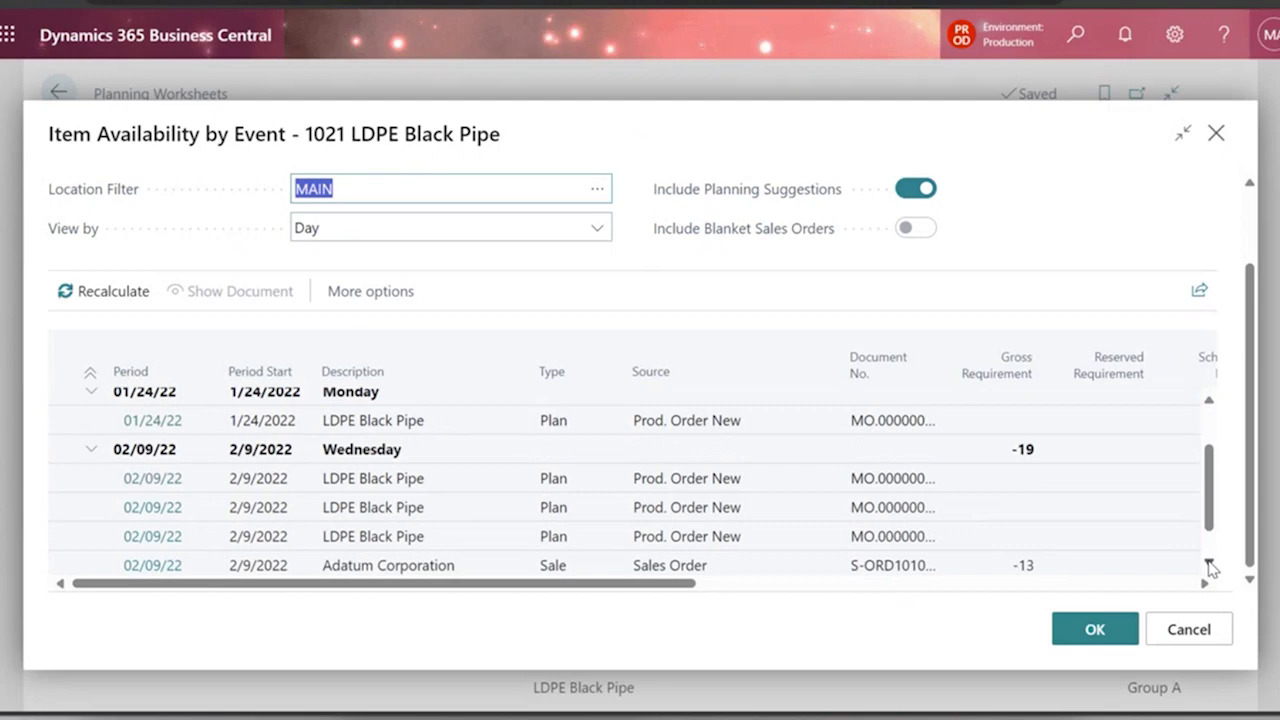
# Examine the 02/09/22 gross requirements and projected balances, including the Adatum Corporation sales order lines, and close the availability by event
pyautogui.click(1184, 158)
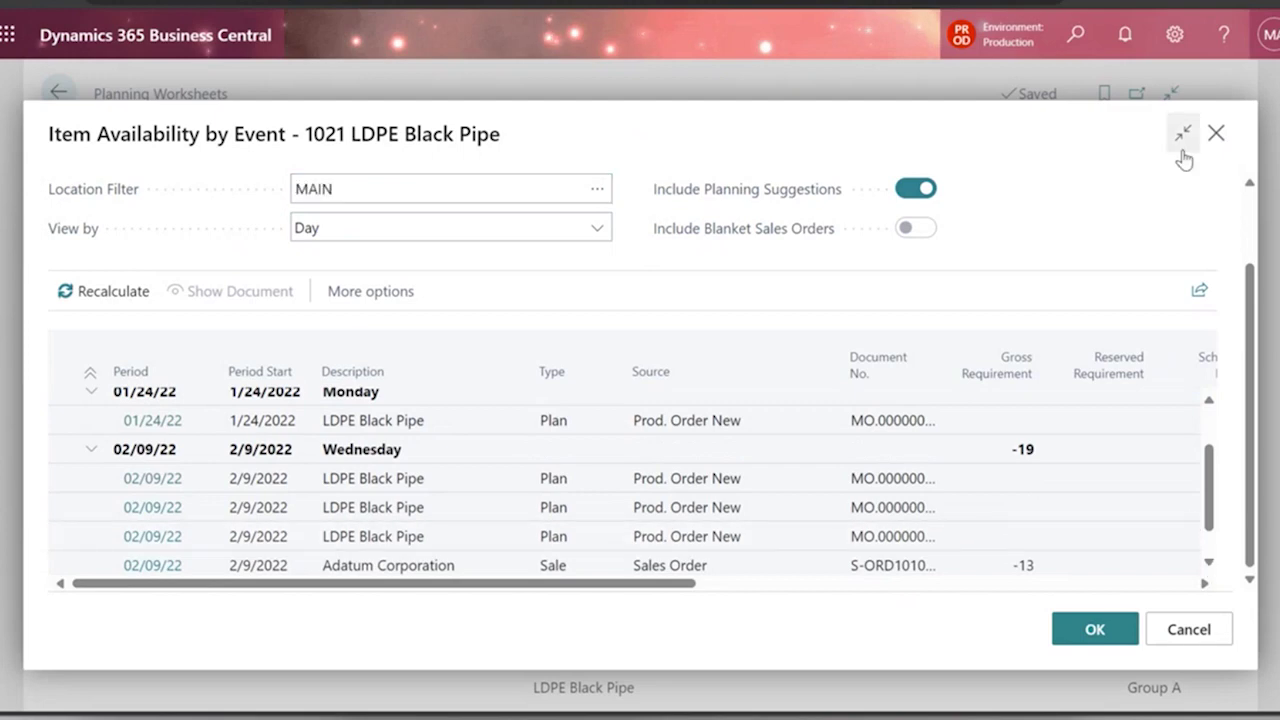
pyautogui.click(1018, 134)
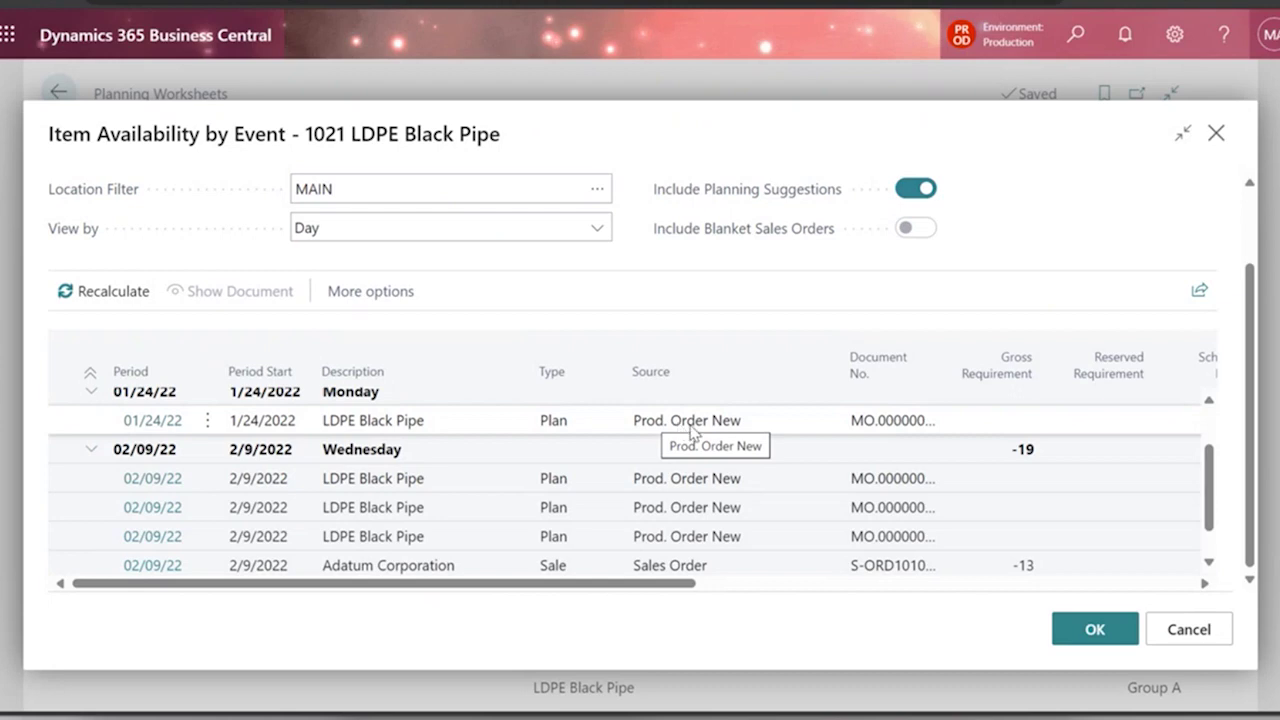
pyautogui.click(966, 455)
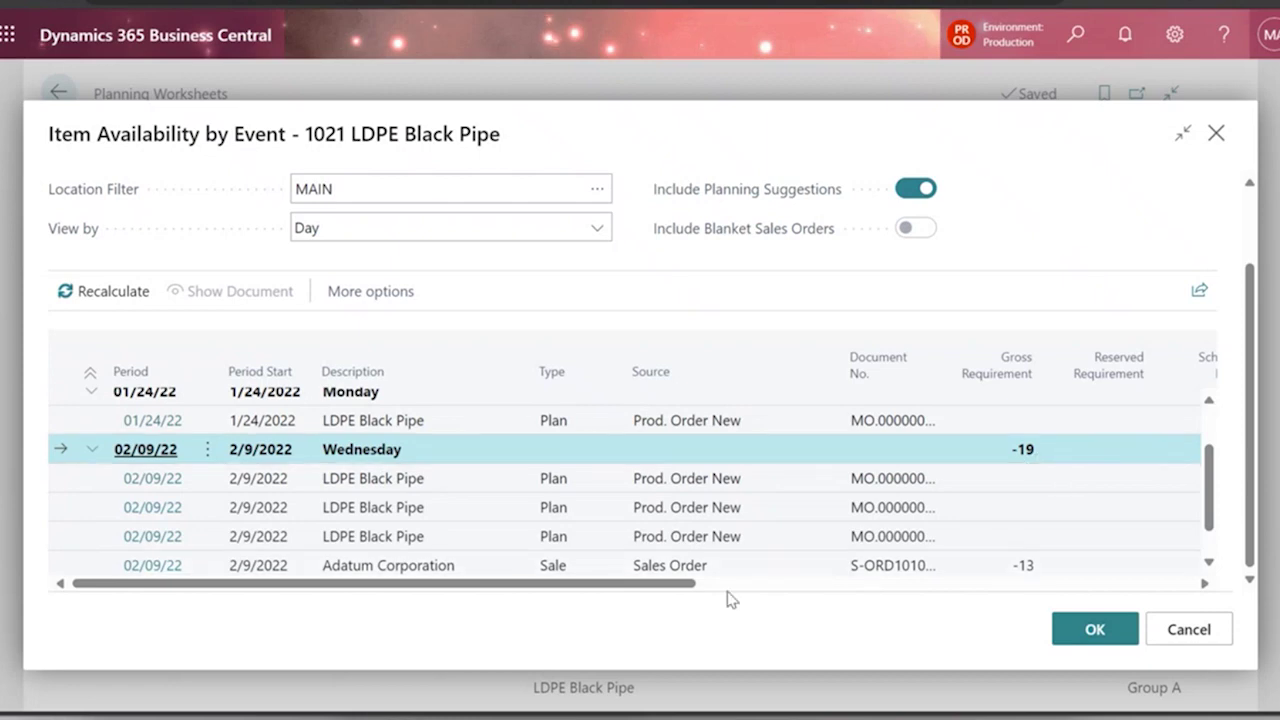
pyautogui.moveTo(677, 594); pyautogui.dragTo(960, 609)
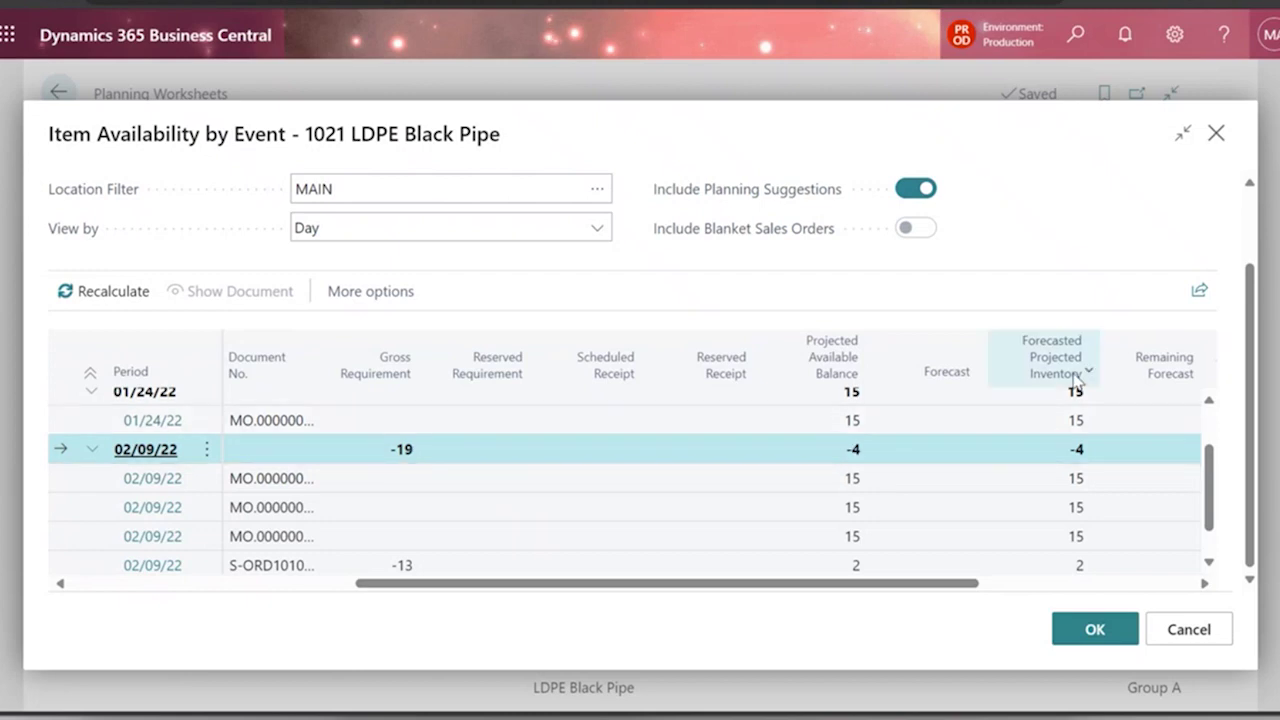
pyautogui.moveTo(1076, 378)
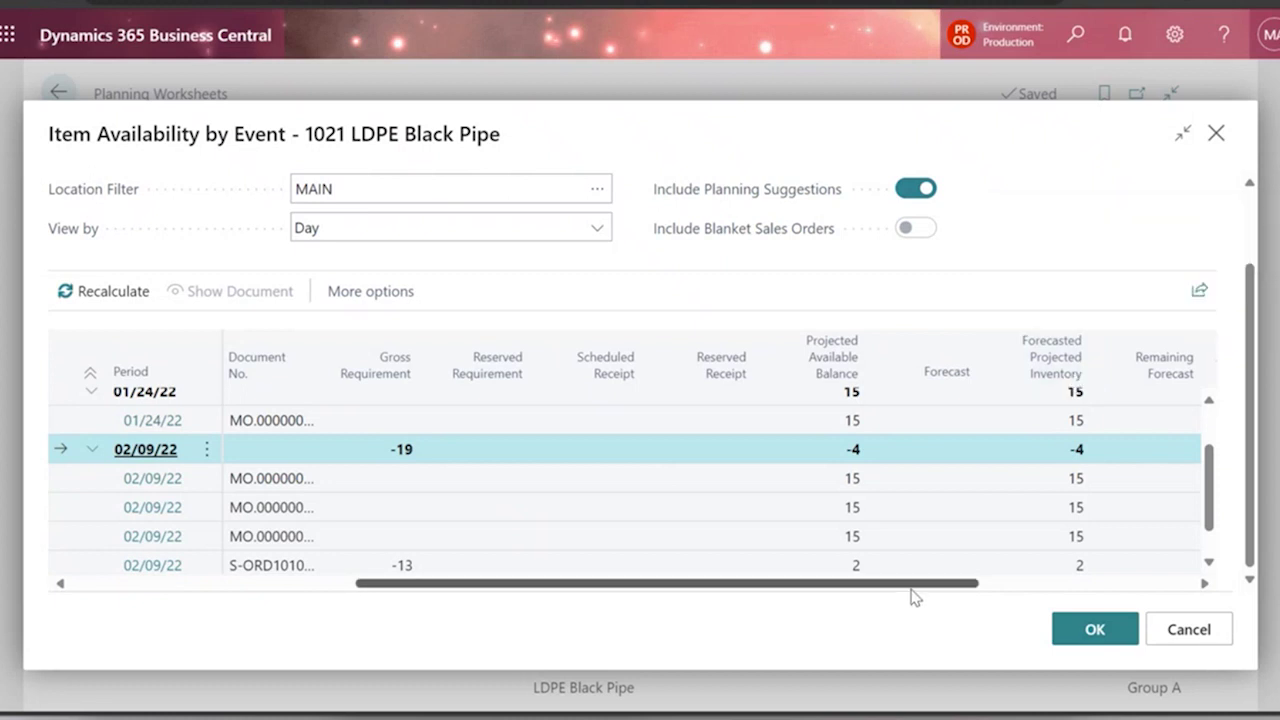
pyautogui.moveTo(911, 588); pyautogui.dragTo(551, 609)
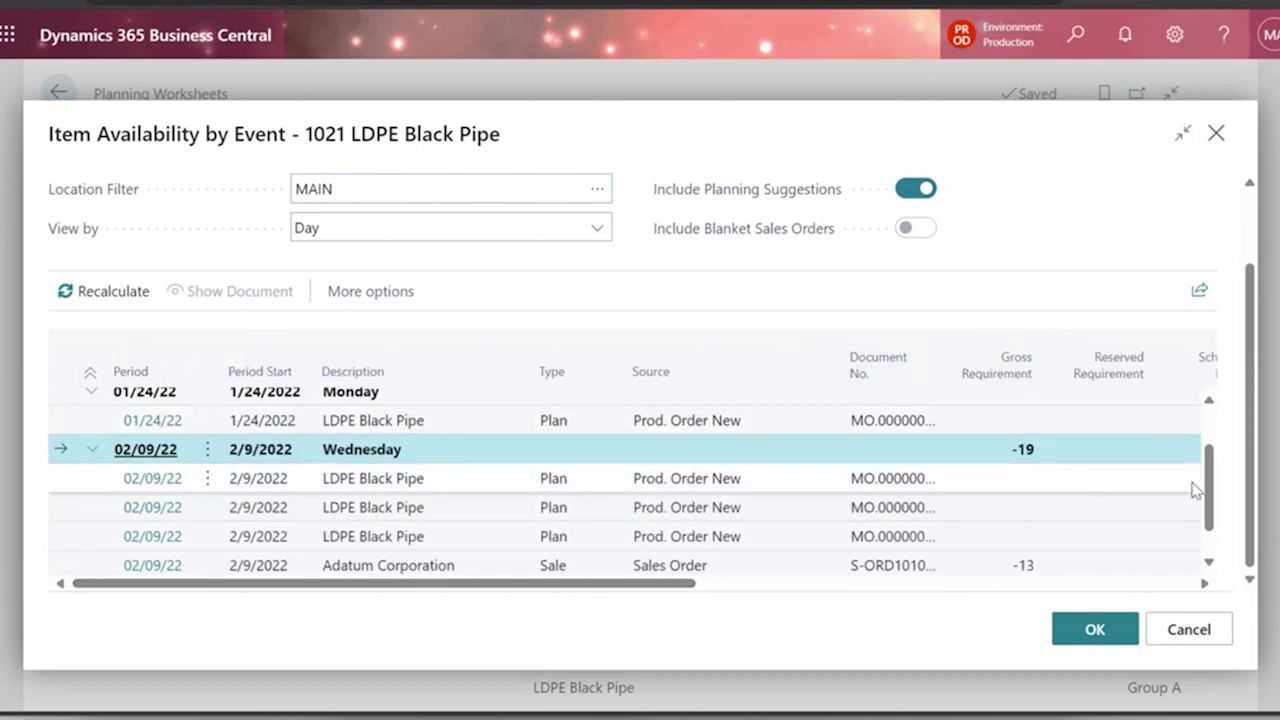
pyautogui.moveTo(1217, 484); pyautogui.dragTo(1217, 502)
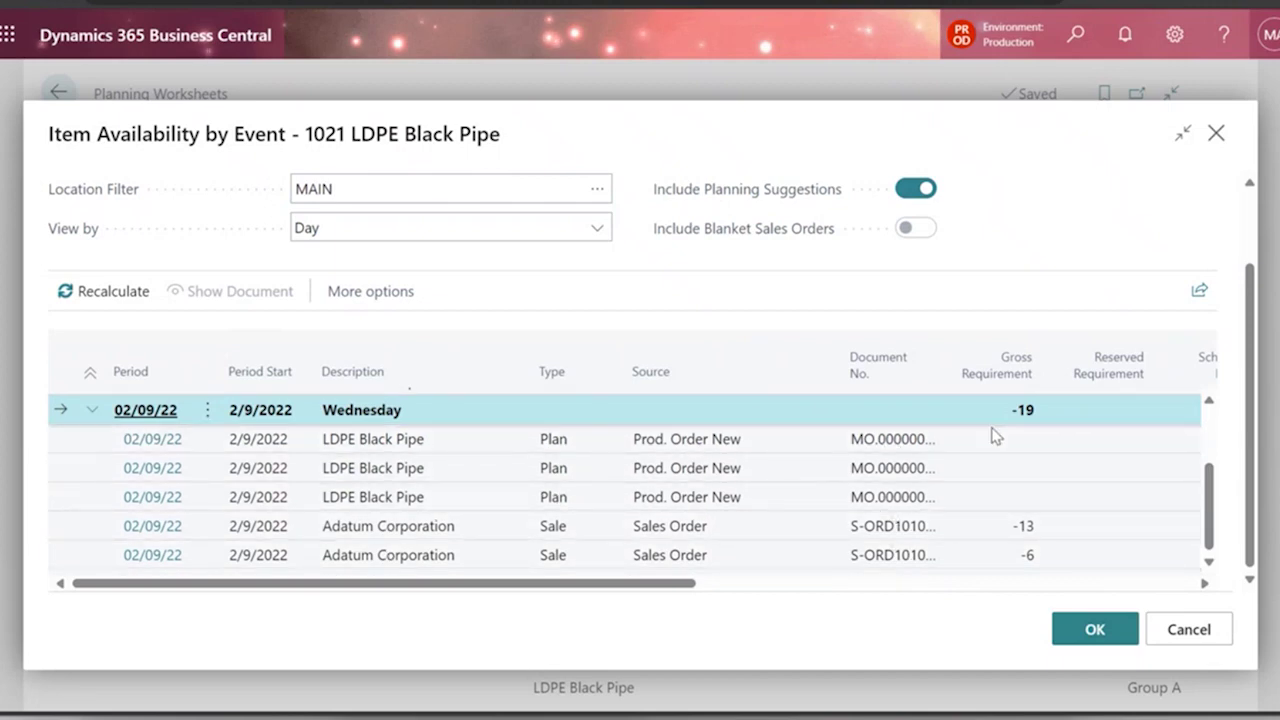
pyautogui.click(1017, 532)
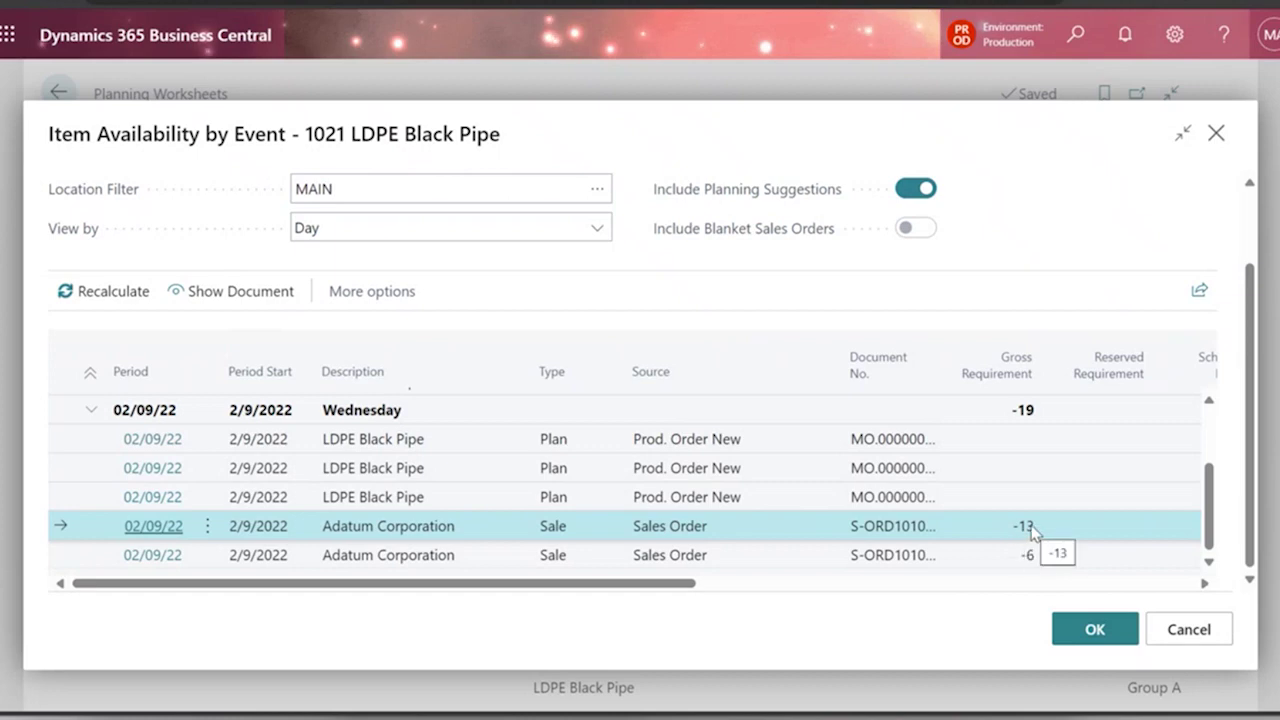
pyautogui.click(1215, 134)
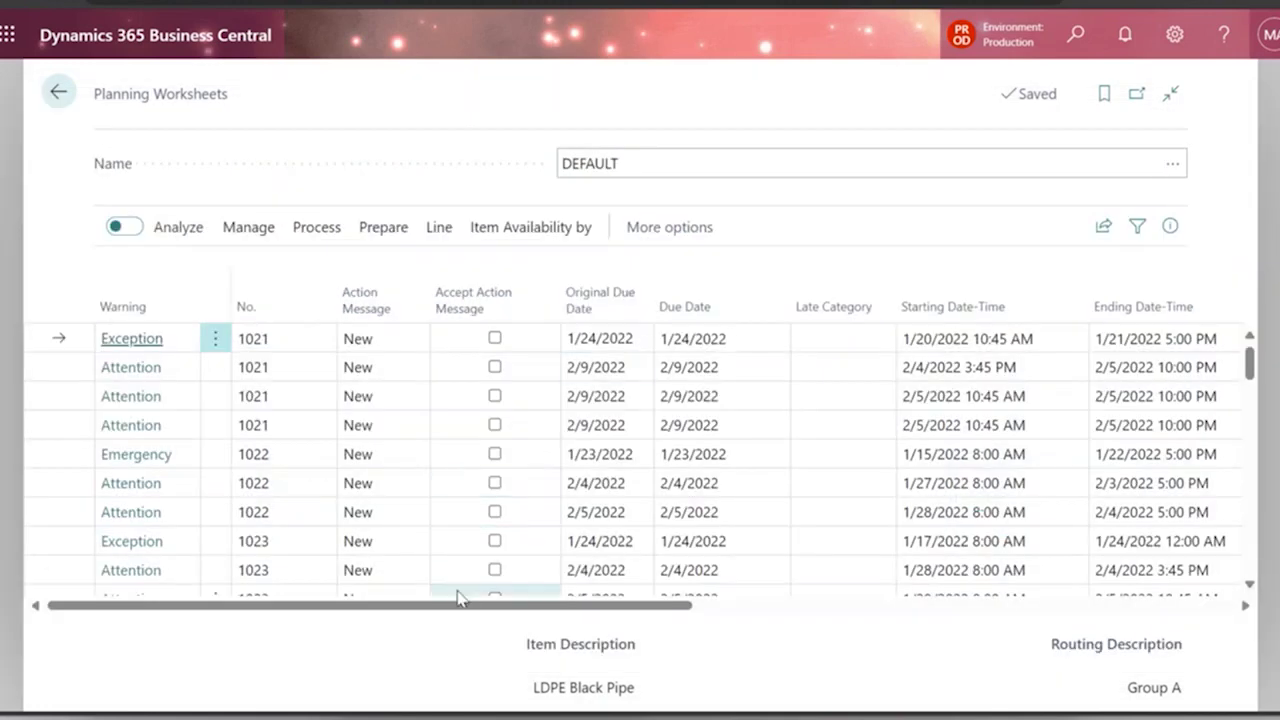
# Set the quantity of the first LDPE Black Pipe planning line, the one with the Exception warning, to 15
pyautogui.moveTo(458, 600); pyautogui.dragTo(949, 629)
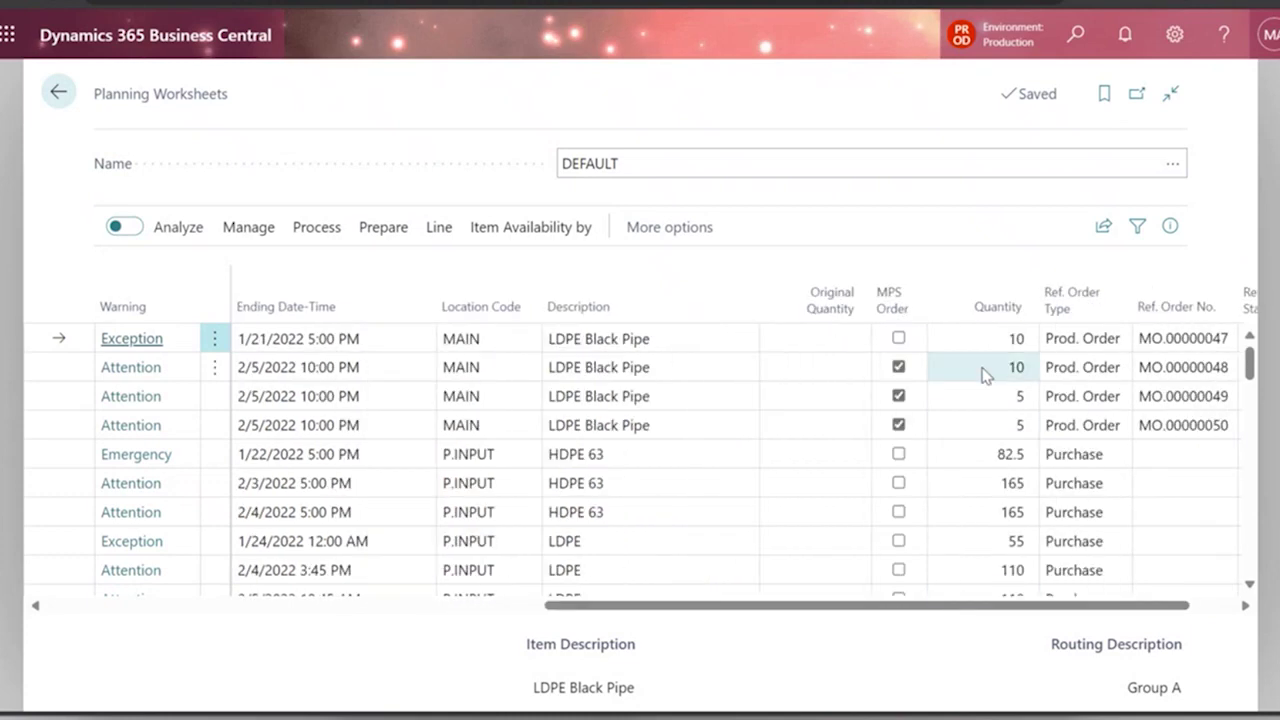
pyautogui.click(996, 337)
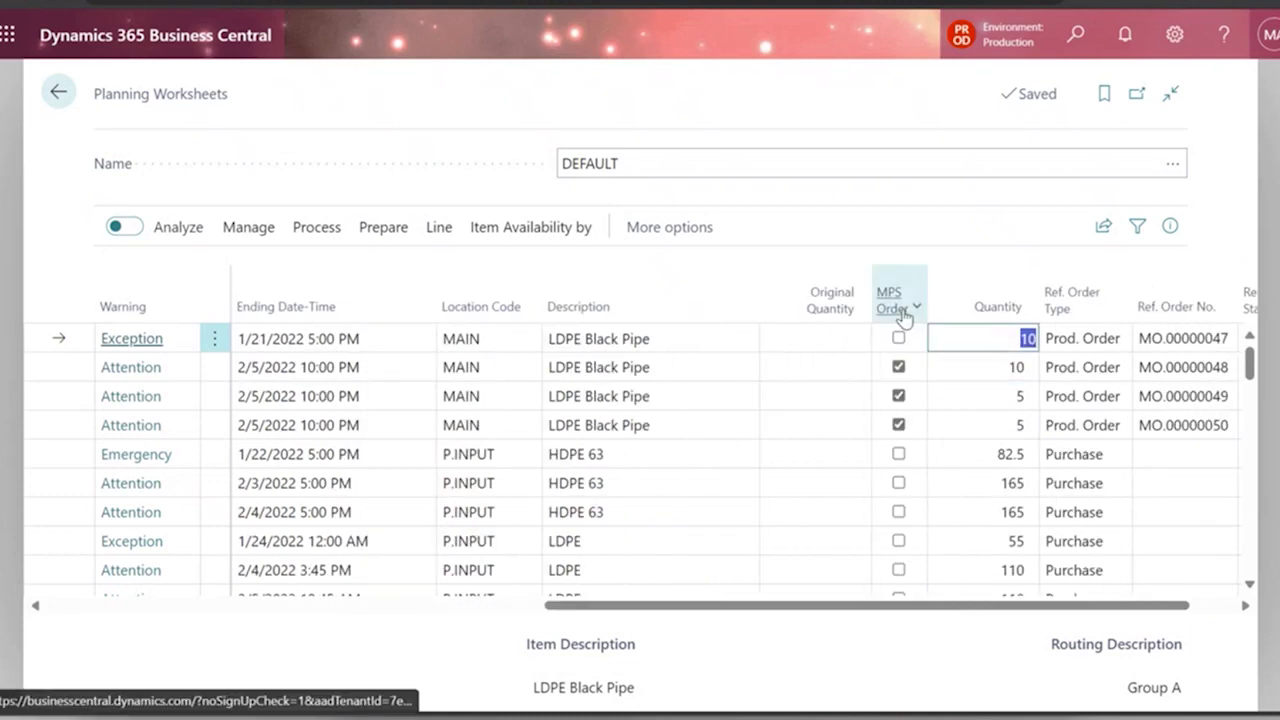
pyautogui.moveTo(903, 316)
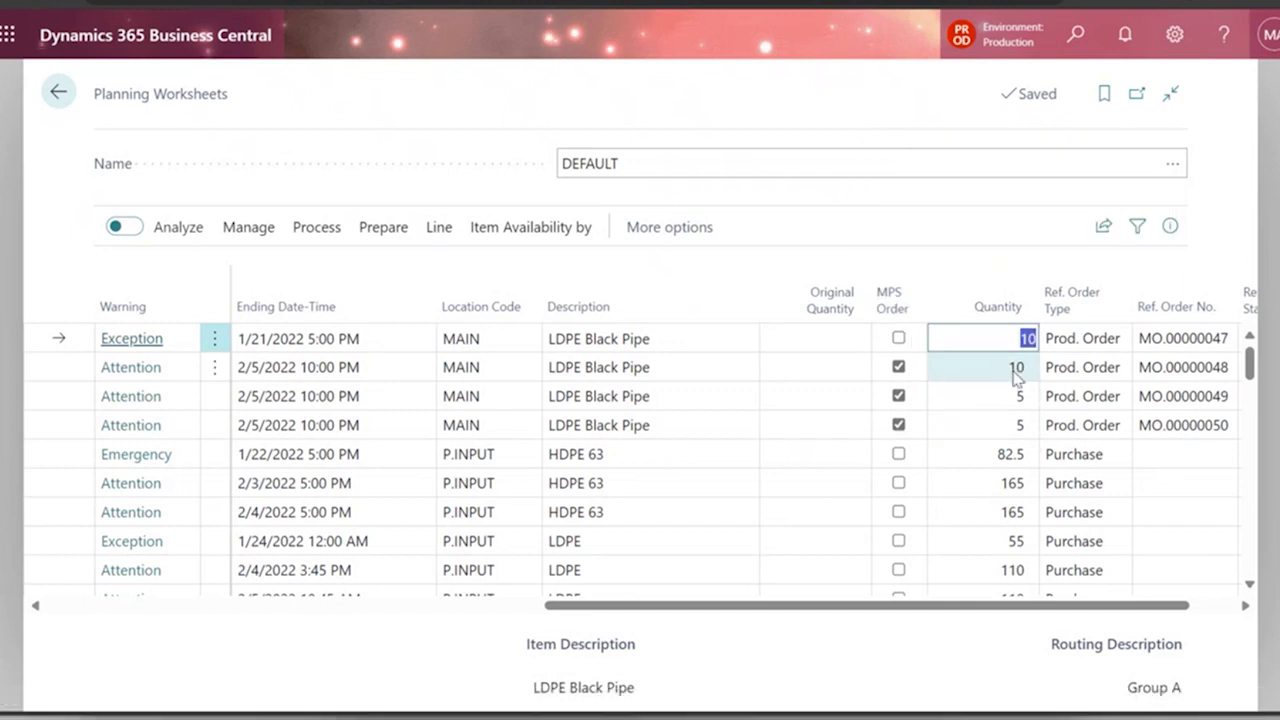
pyautogui.click(1001, 338)
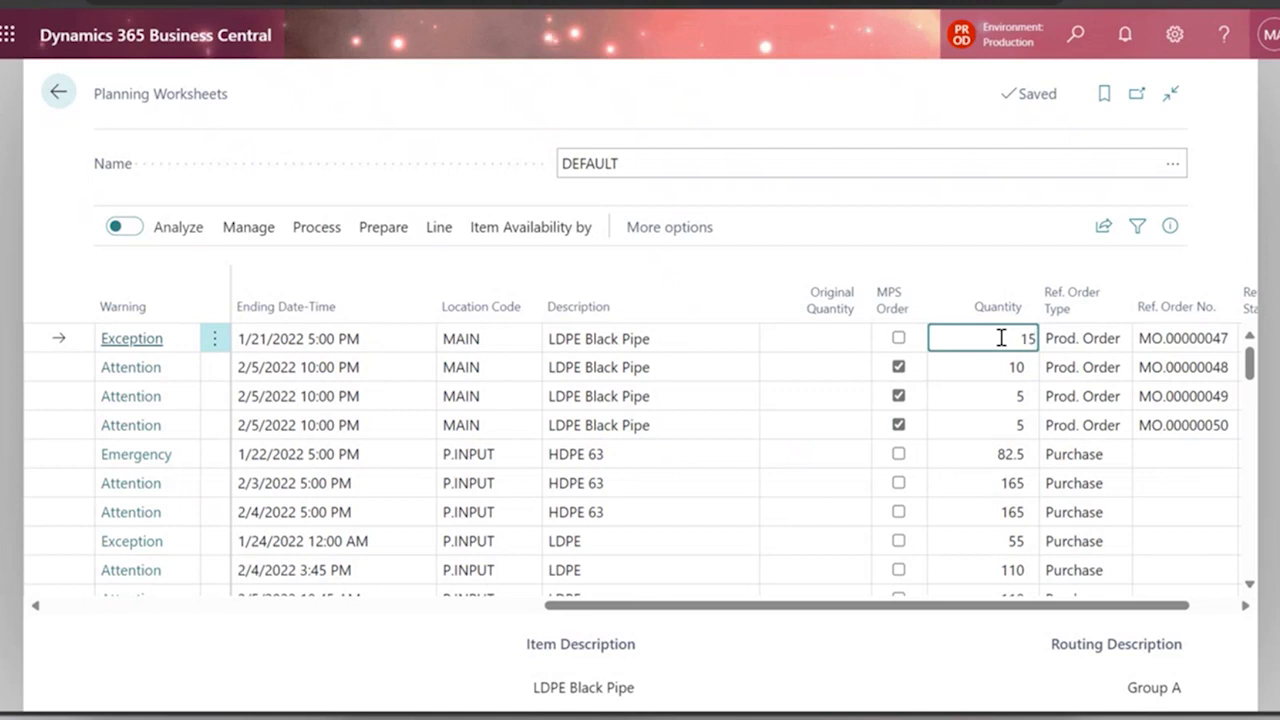
pyautogui.press('Tab')
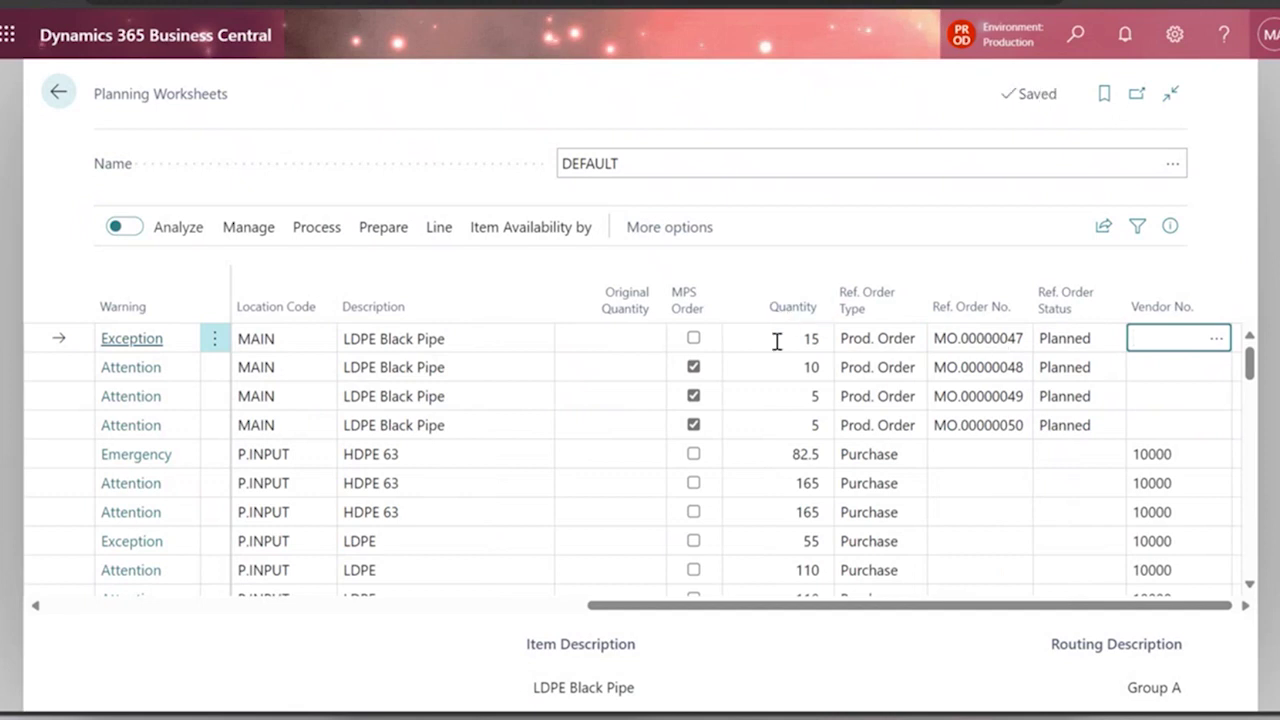
pyautogui.click(777, 342)
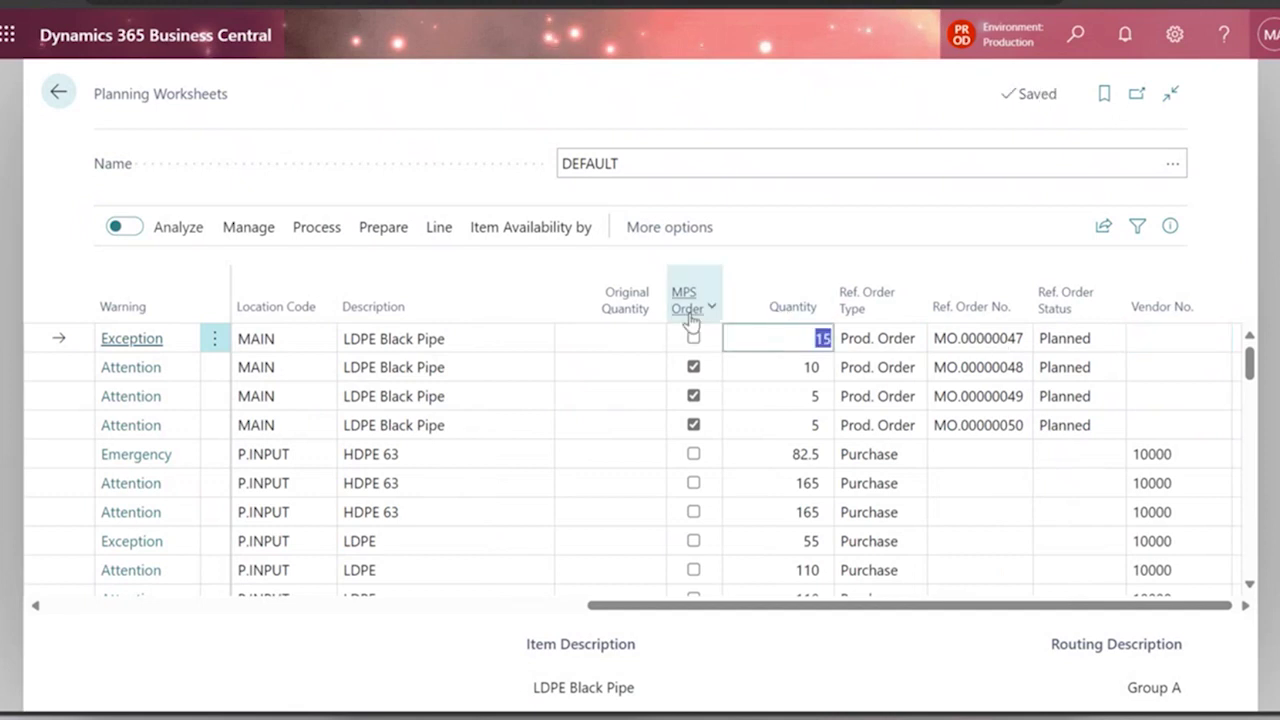
pyautogui.moveTo(690, 318)
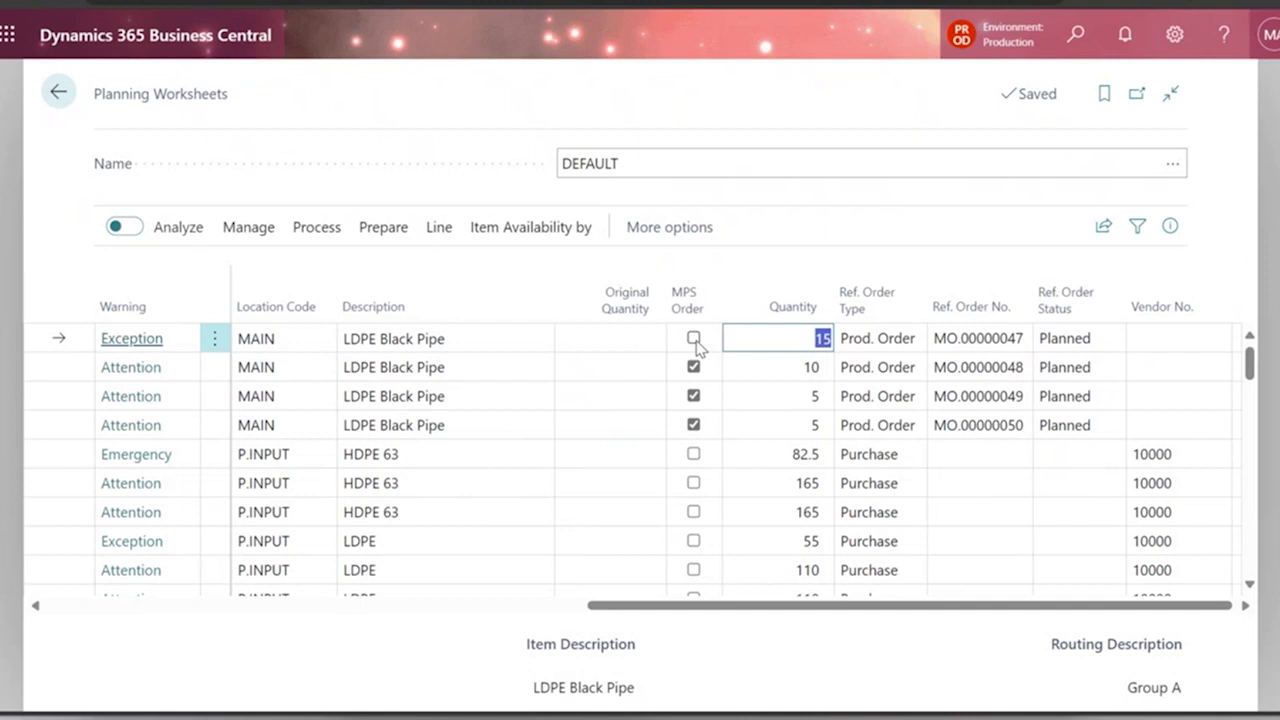
# Open Item Availability by Lot for item 1021, enlarge it, and examine the line for lot OUT-00001
pyautogui.click(384, 228)
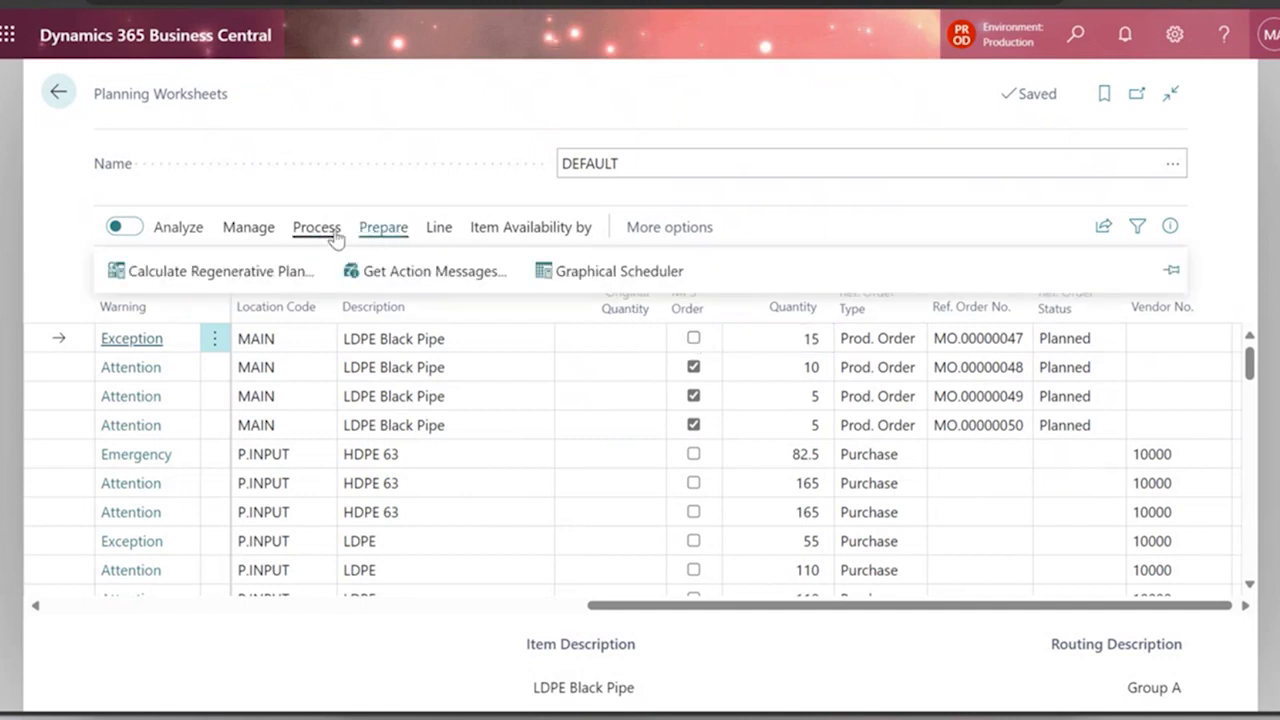
pyautogui.click(334, 236)
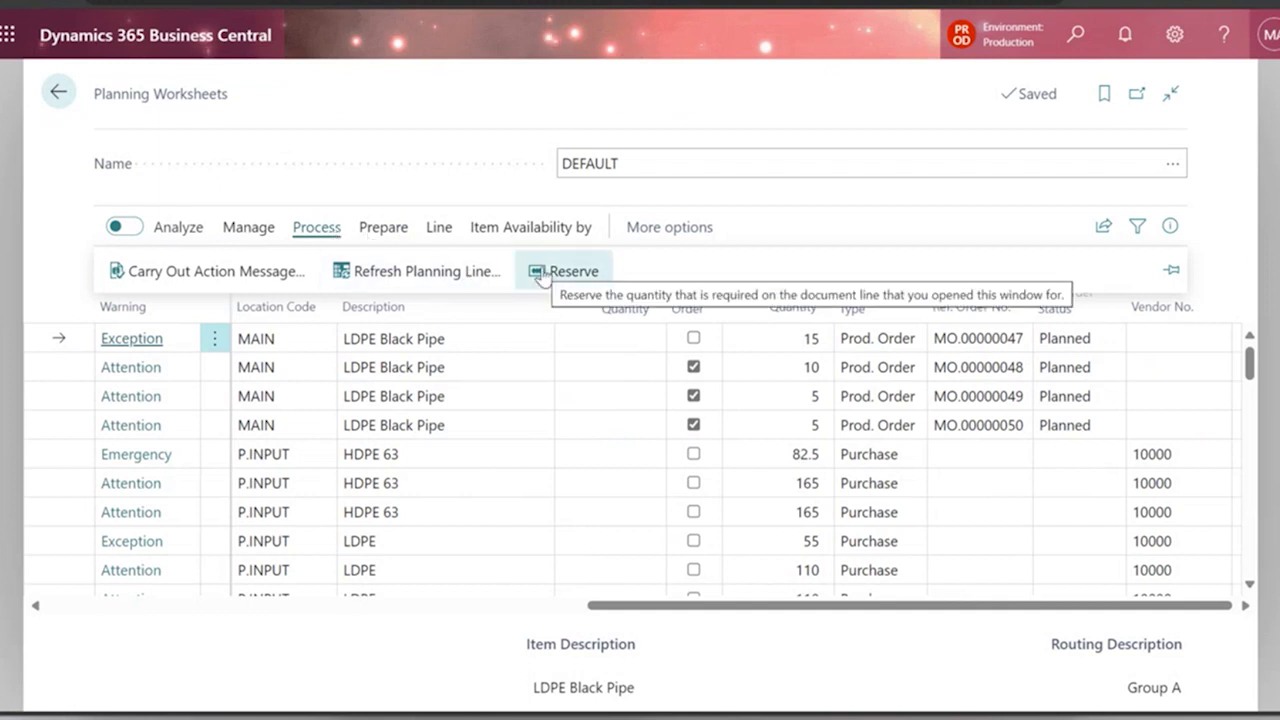
pyautogui.click(527, 237)
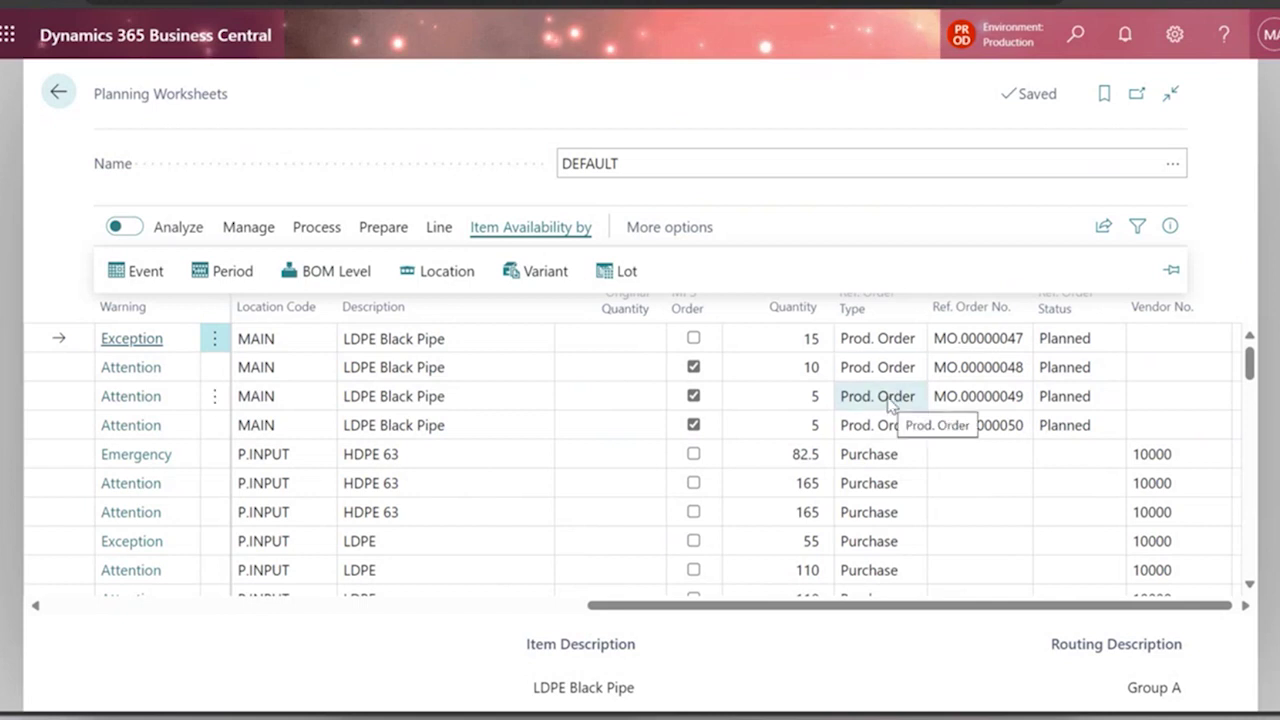
pyautogui.click(626, 274)
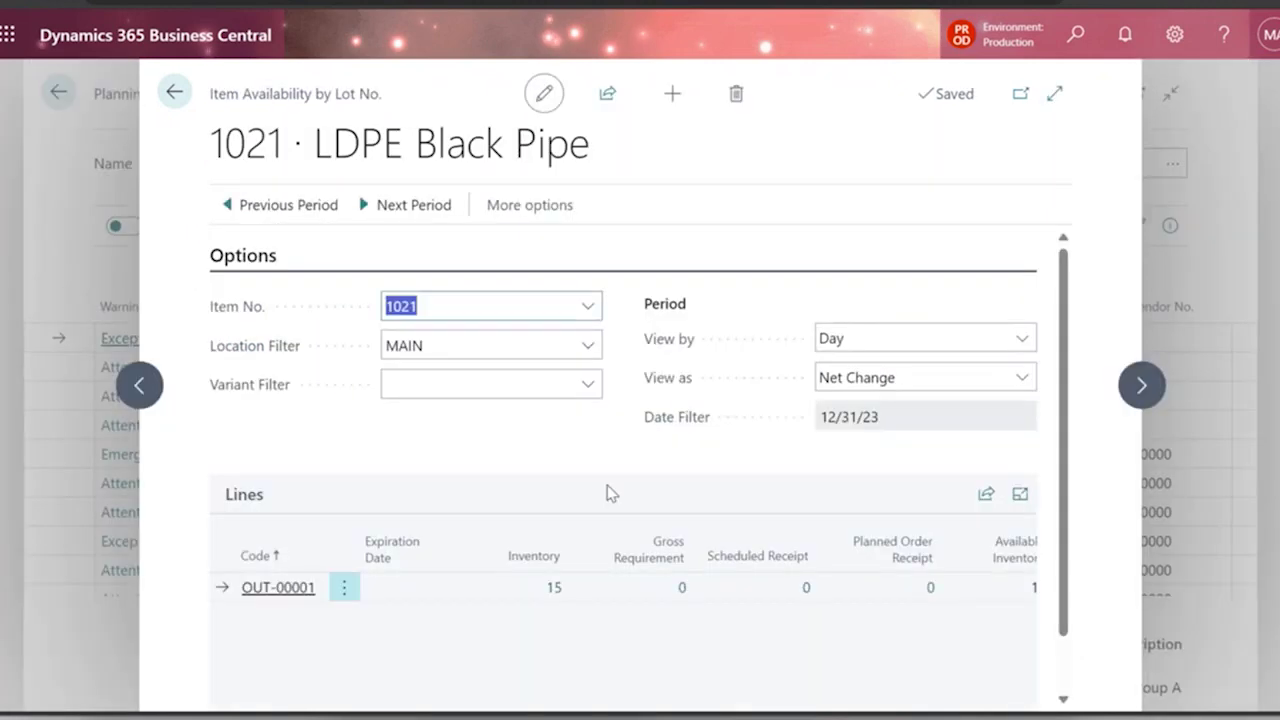
pyautogui.click(1055, 95)
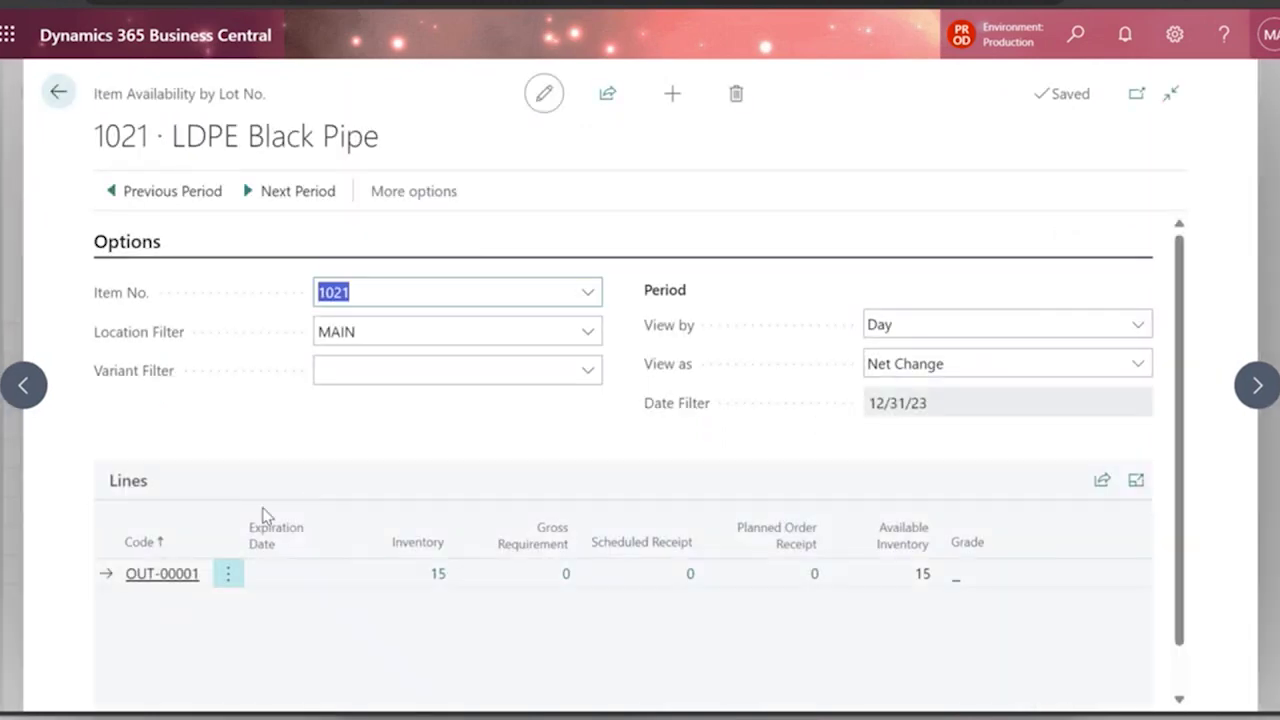
pyautogui.click(166, 577)
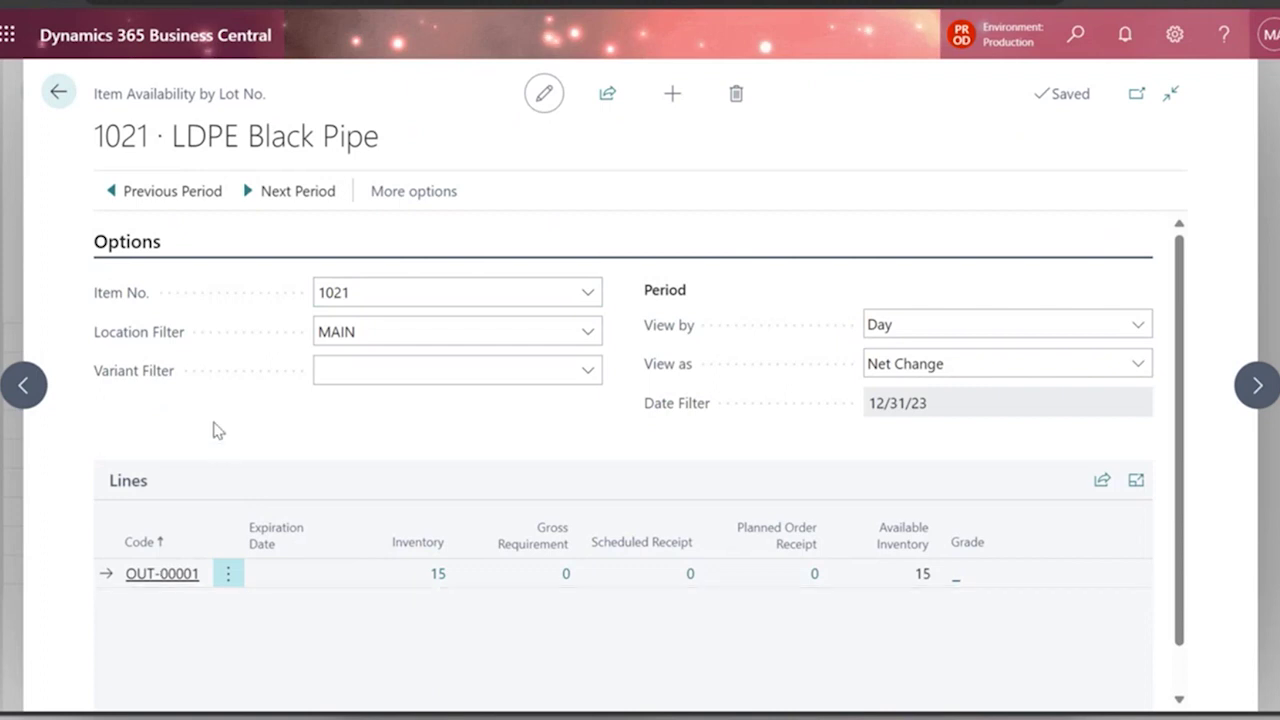
# Open the item ledger entries behind the lot's inventory and examine the sales order and ledger entry lines in the output entry's order tracking
pyautogui.click(438, 573)
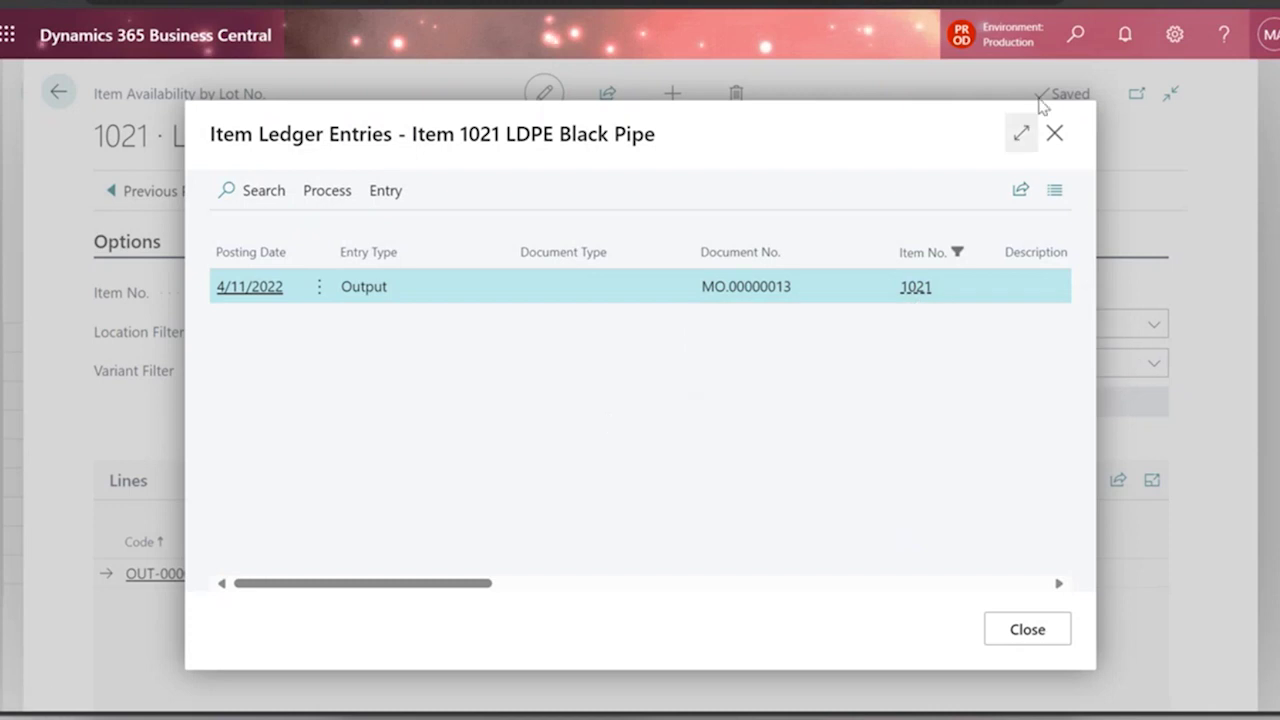
pyautogui.click(1018, 138)
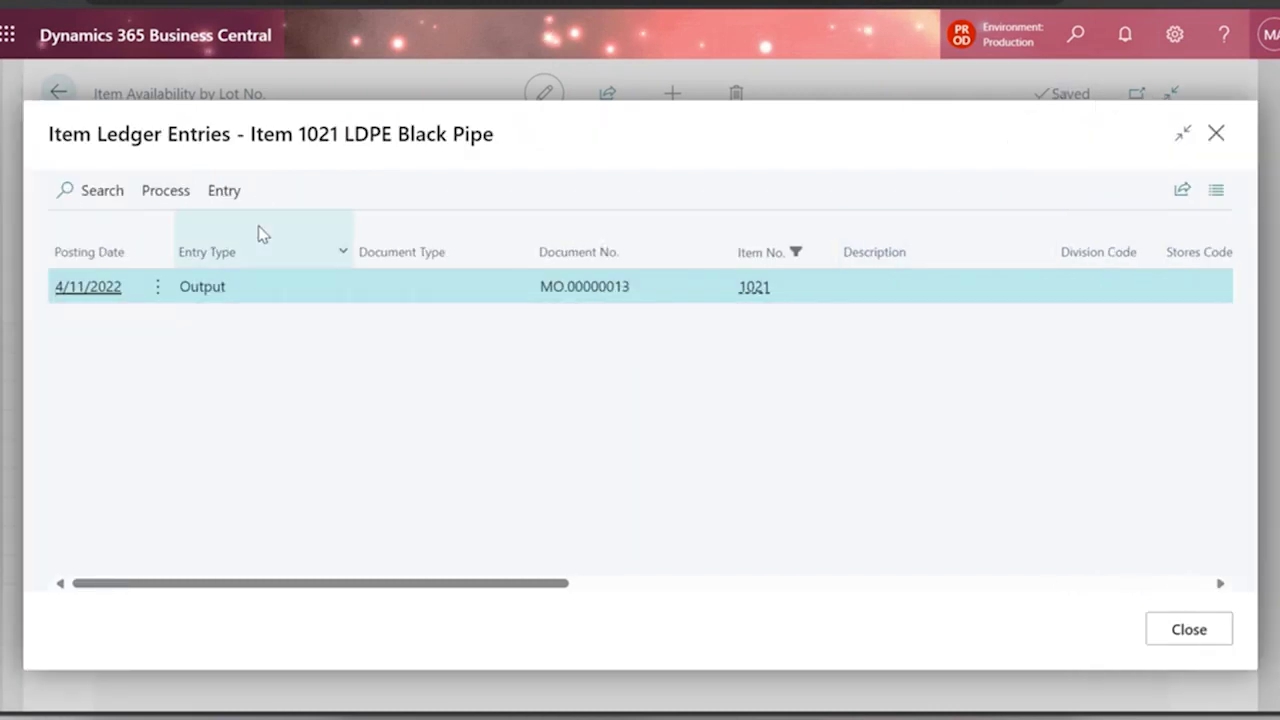
pyautogui.click(166, 197)
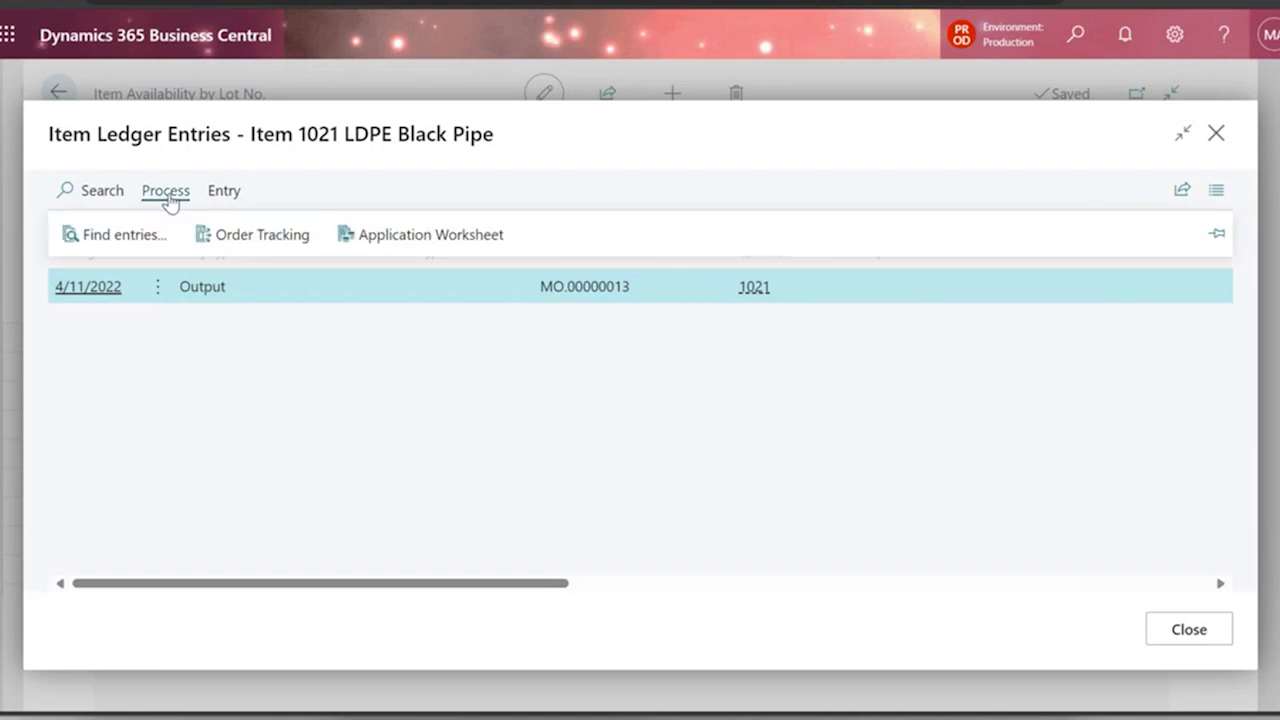
pyautogui.click(258, 232)
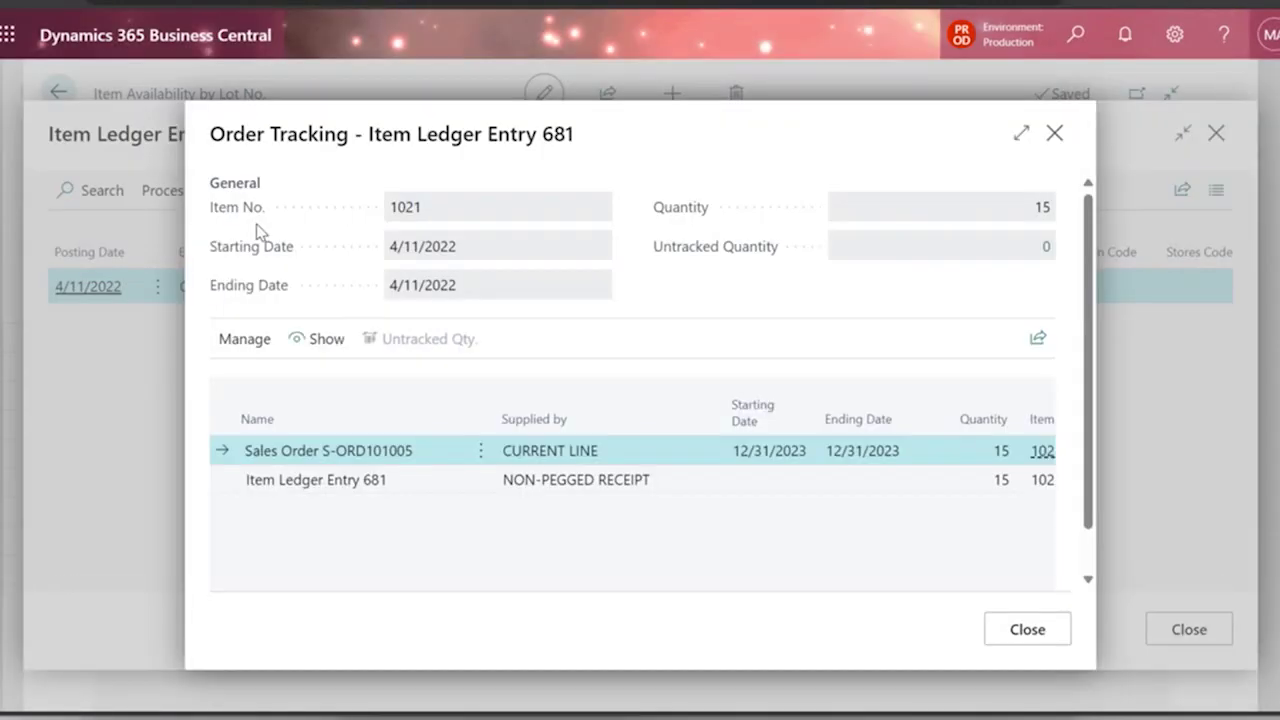
pyautogui.click(605, 486)
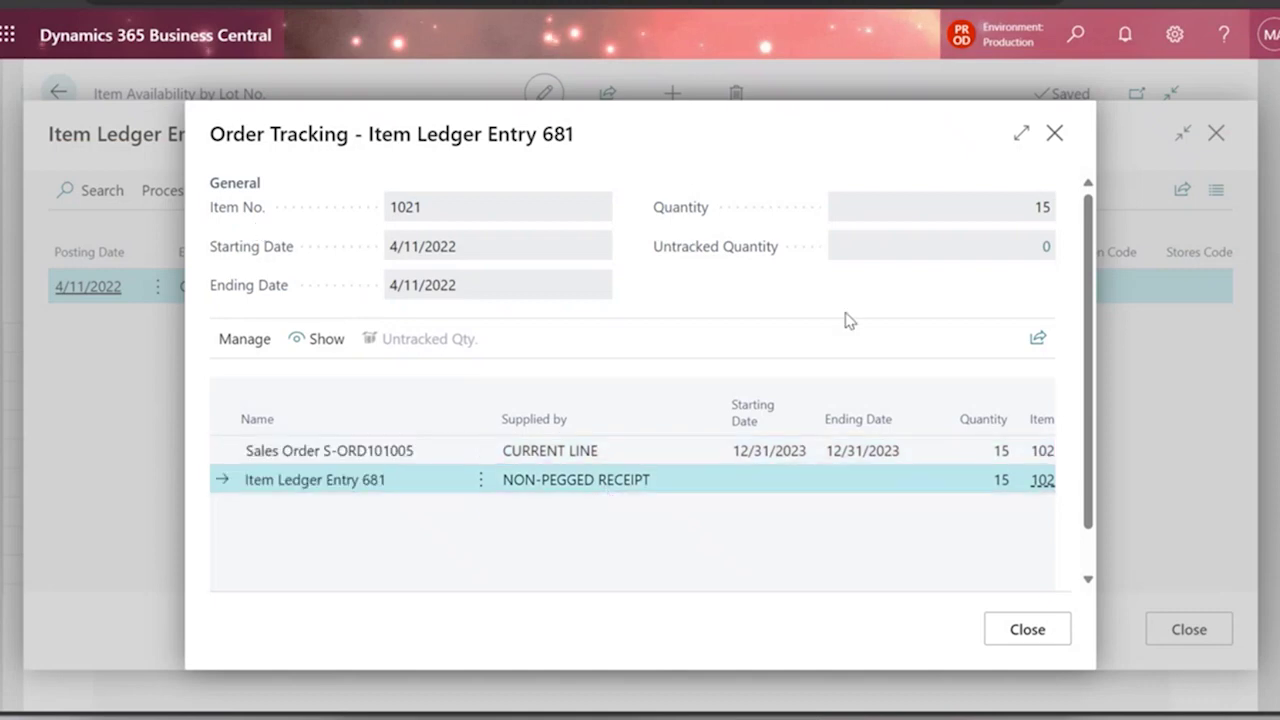
pyautogui.click(1021, 134)
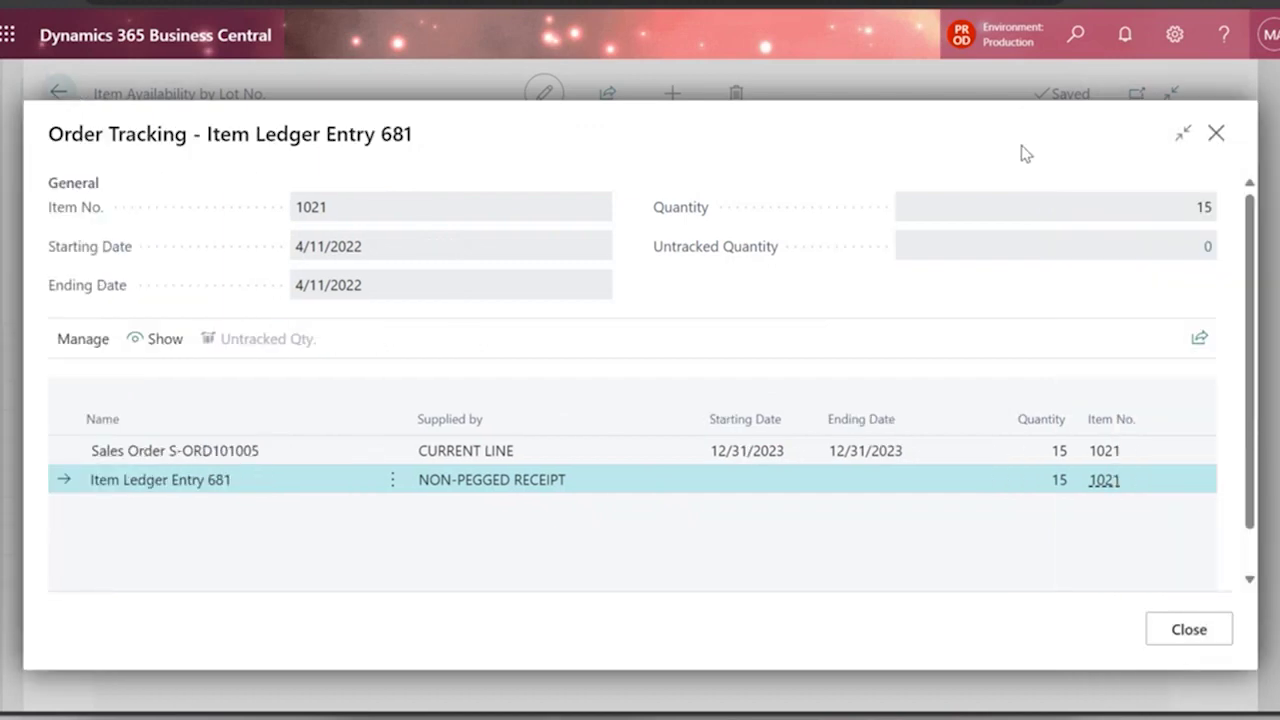
pyautogui.click(504, 451)
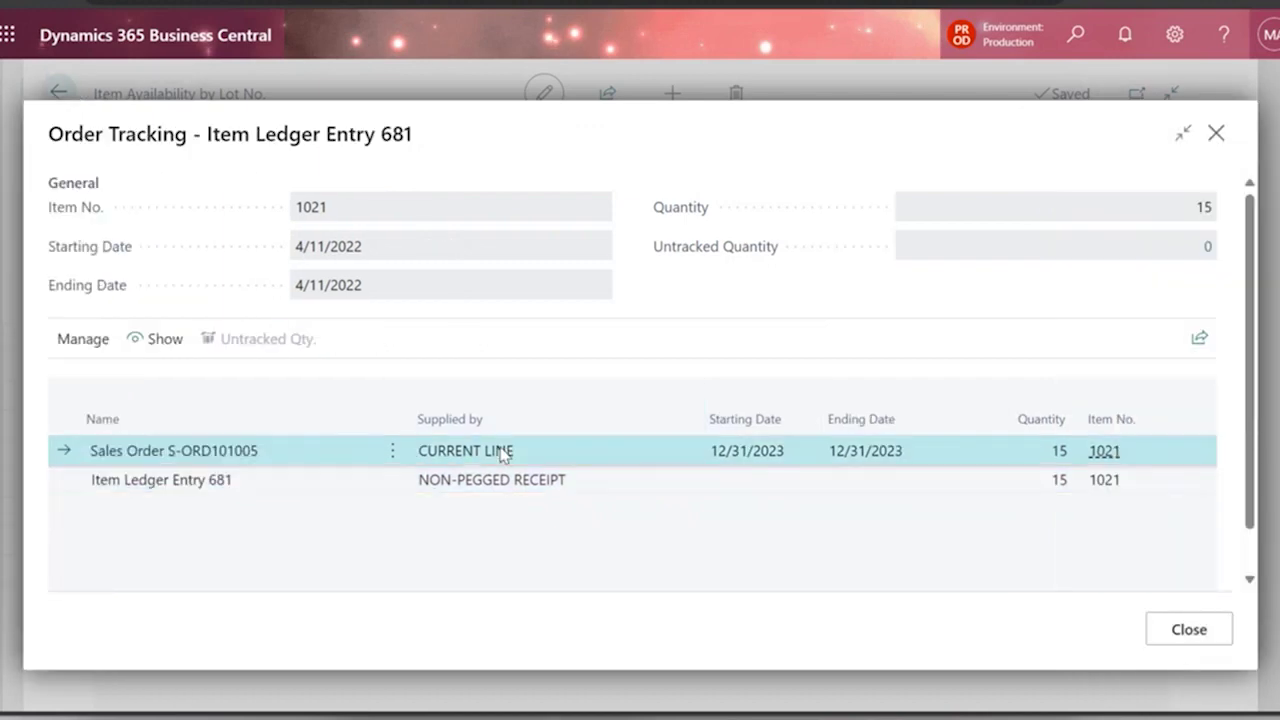
pyautogui.click(438, 490)
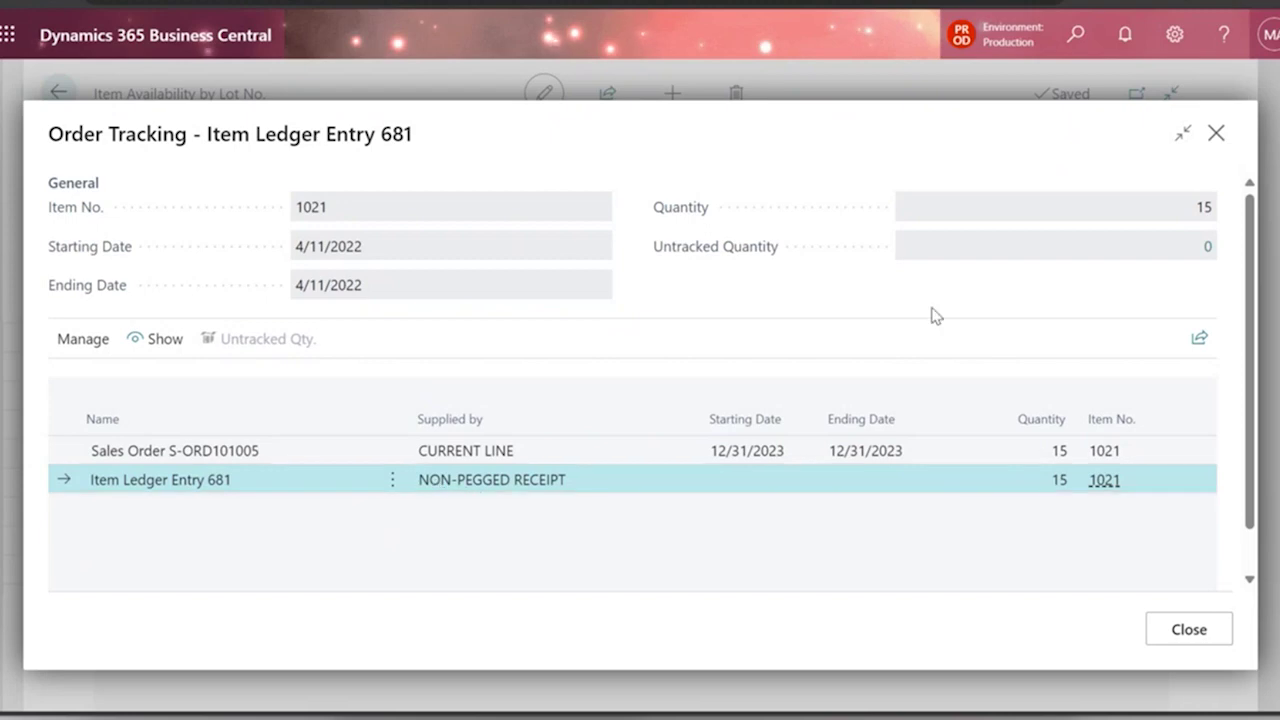
# Close the order tracking and item ledger entries, and find and open the Item Tracing page
pyautogui.click(1217, 135)
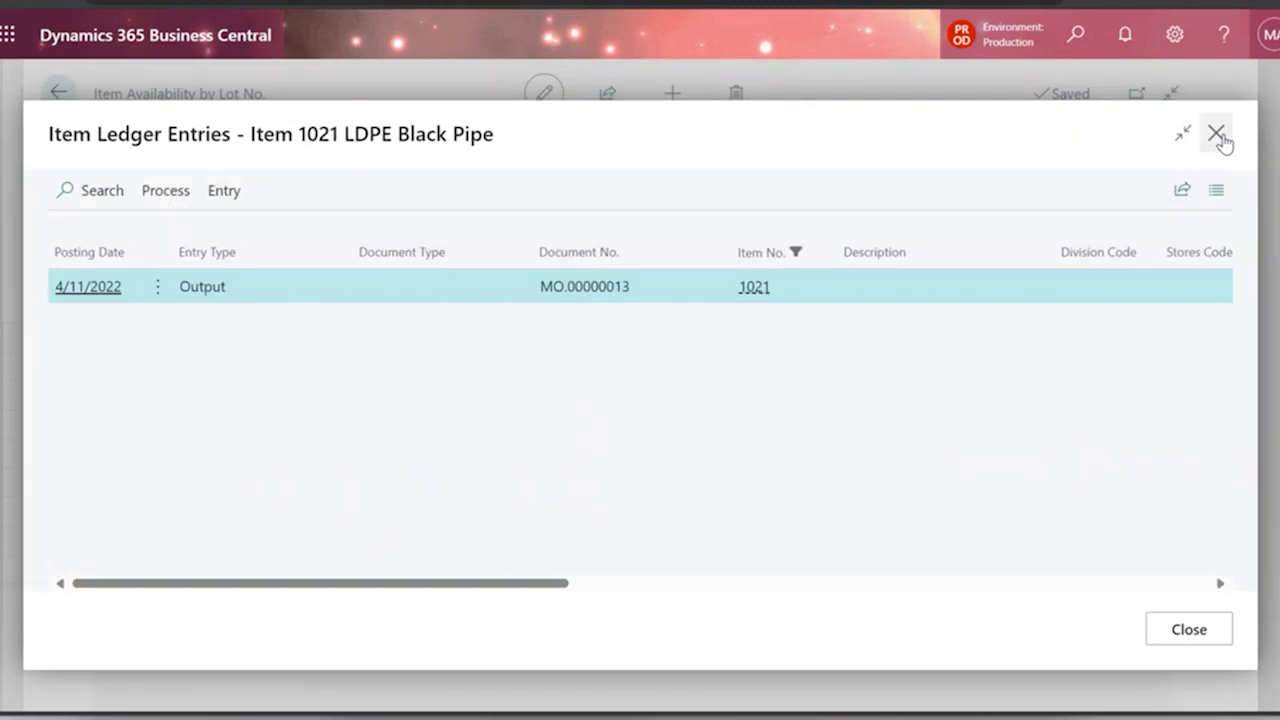
pyautogui.click(1217, 135)
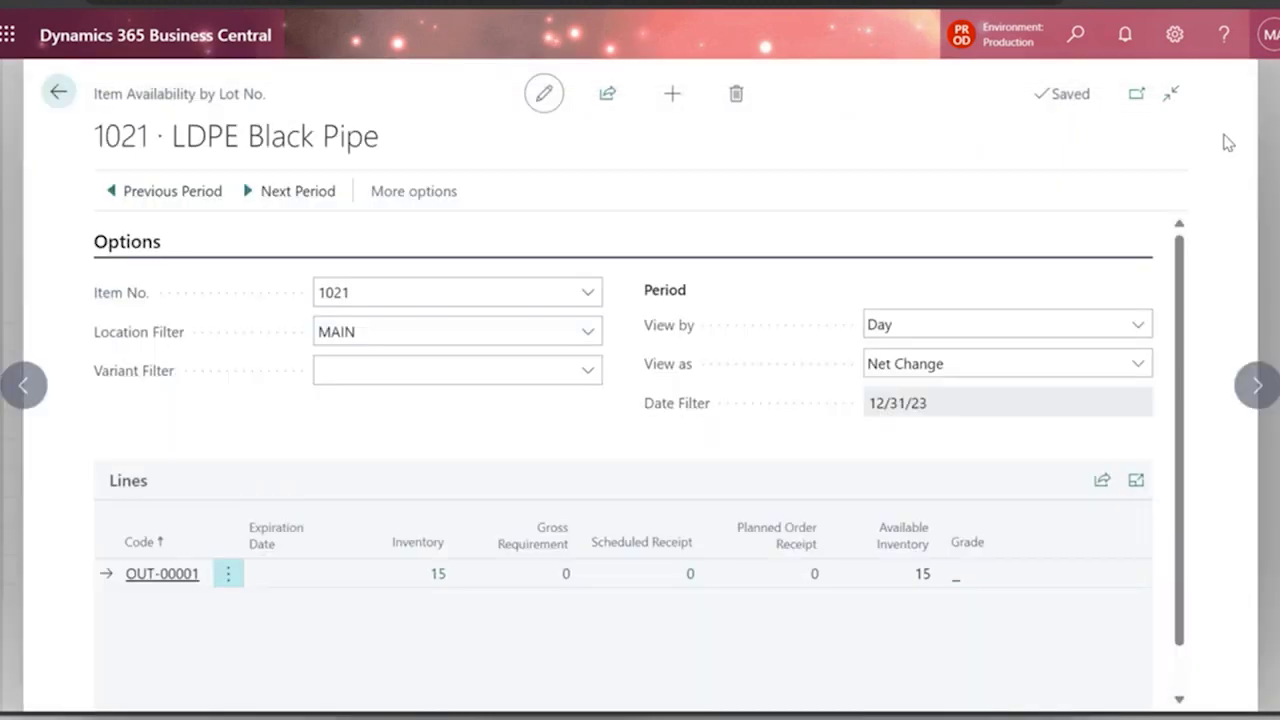
pyautogui.click(1078, 42)
pyautogui.write('item trac')
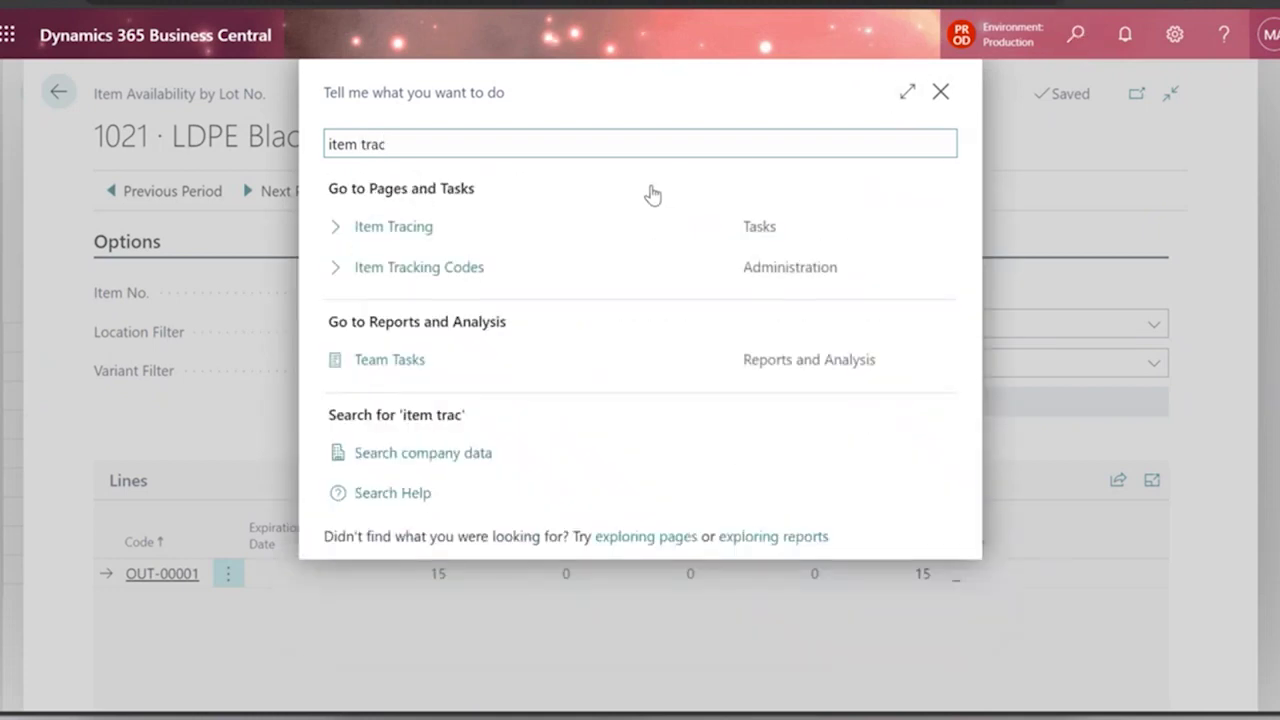
pyautogui.click(492, 232)
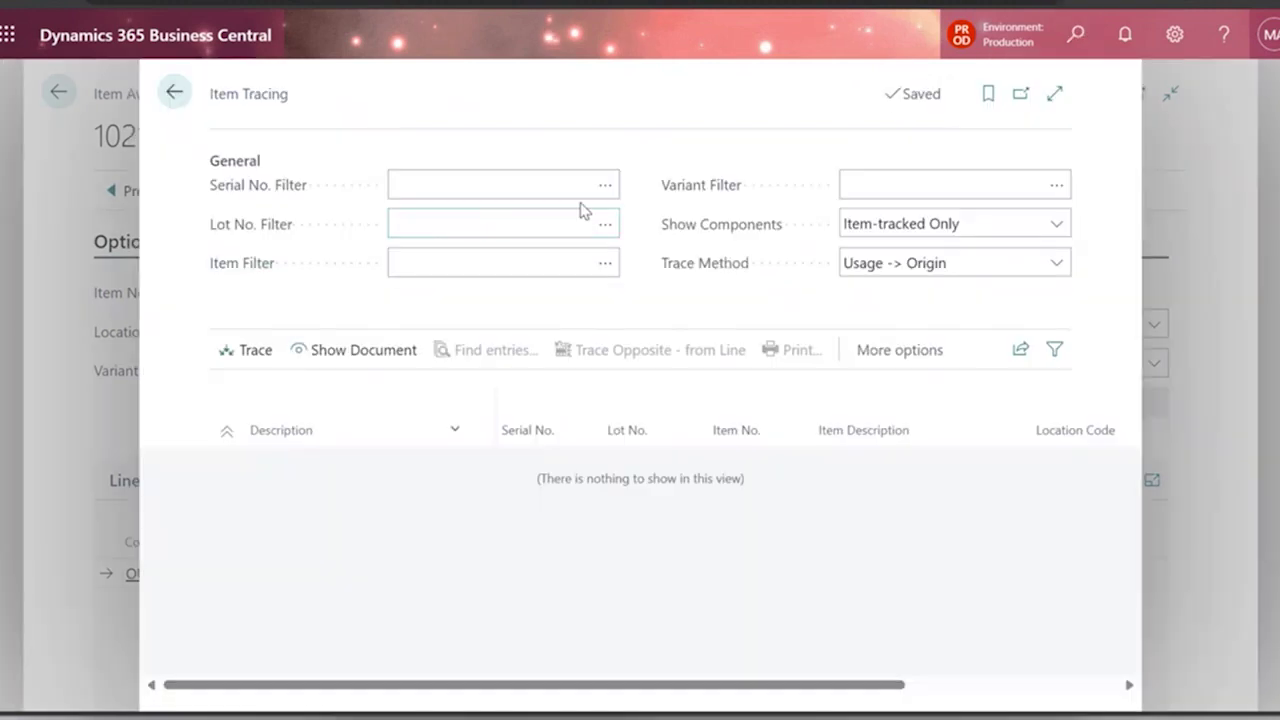
# Filter Item Tracing by lot OUT-0001 from the lot information list and run the trace from usage to origin
pyautogui.click(597, 234)
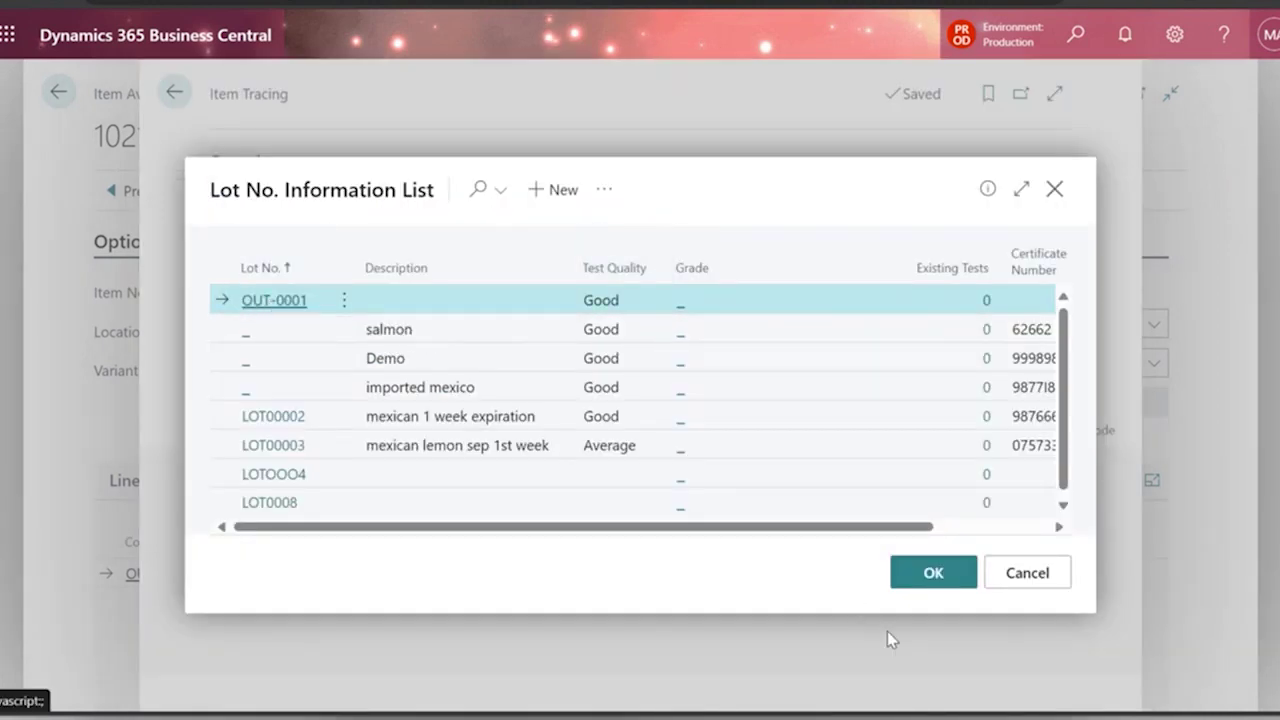
pyautogui.click(929, 574)
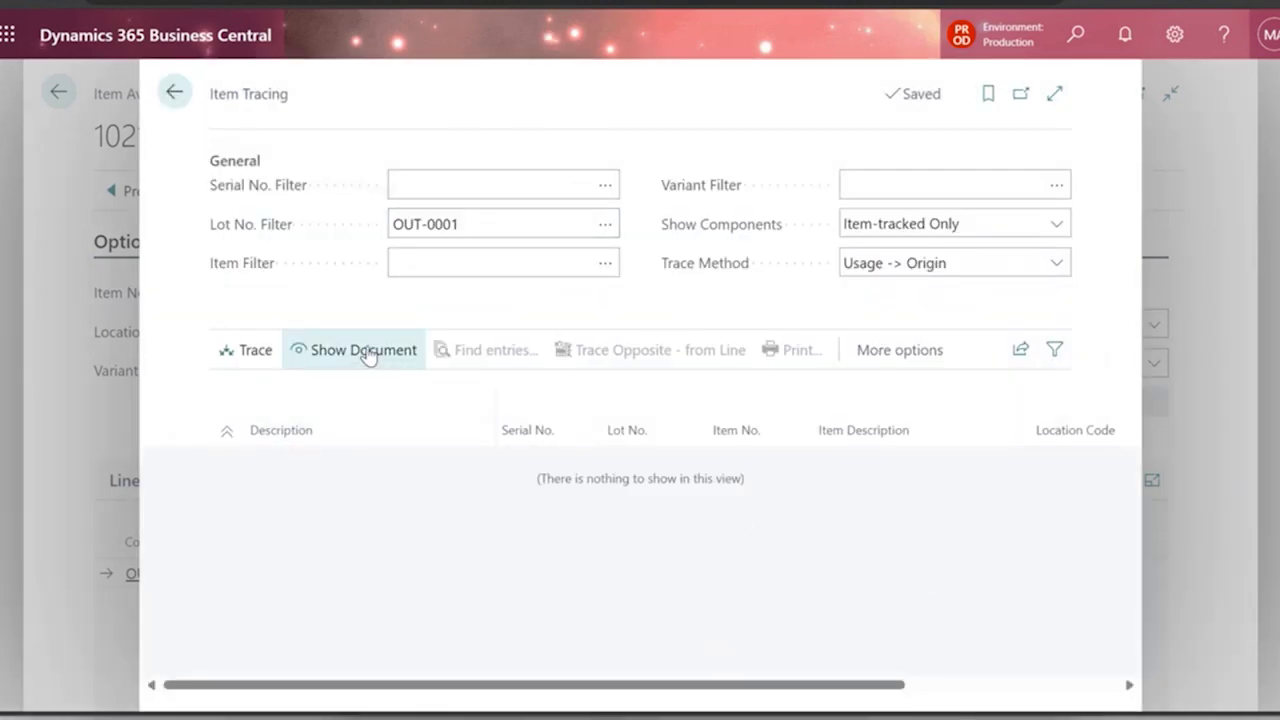
pyautogui.click(253, 354)
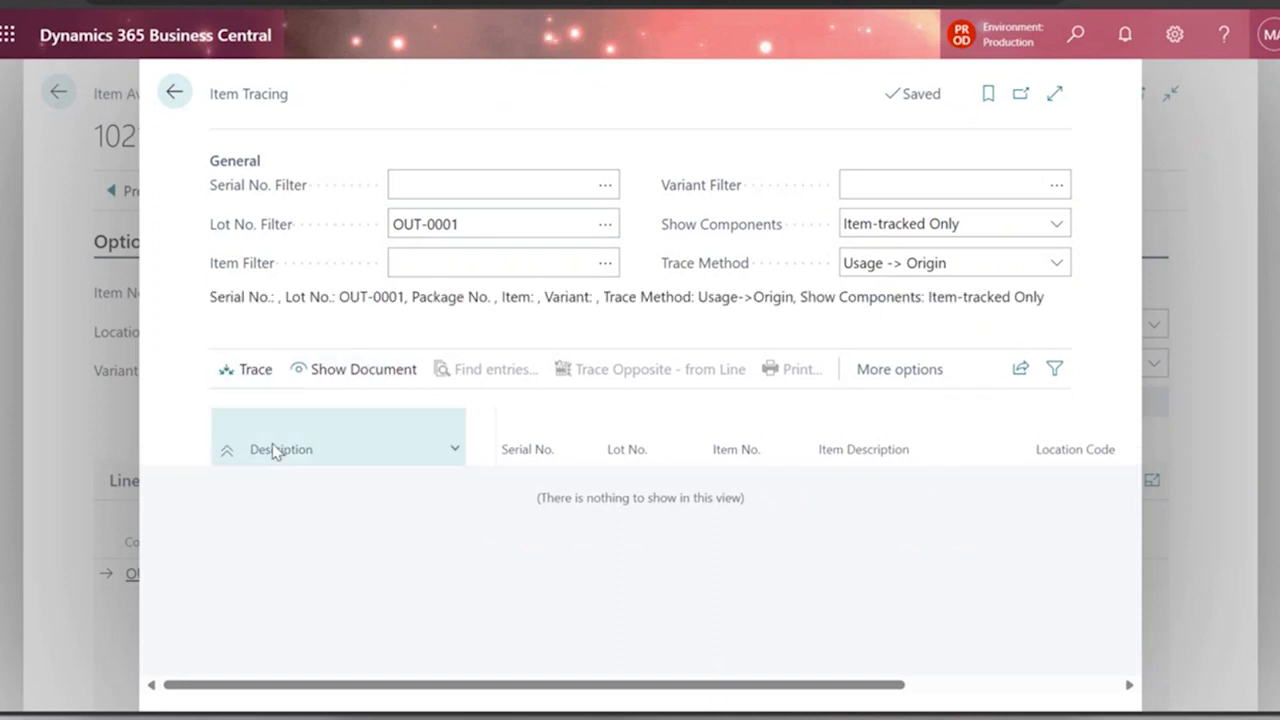
pyautogui.click(240, 455)
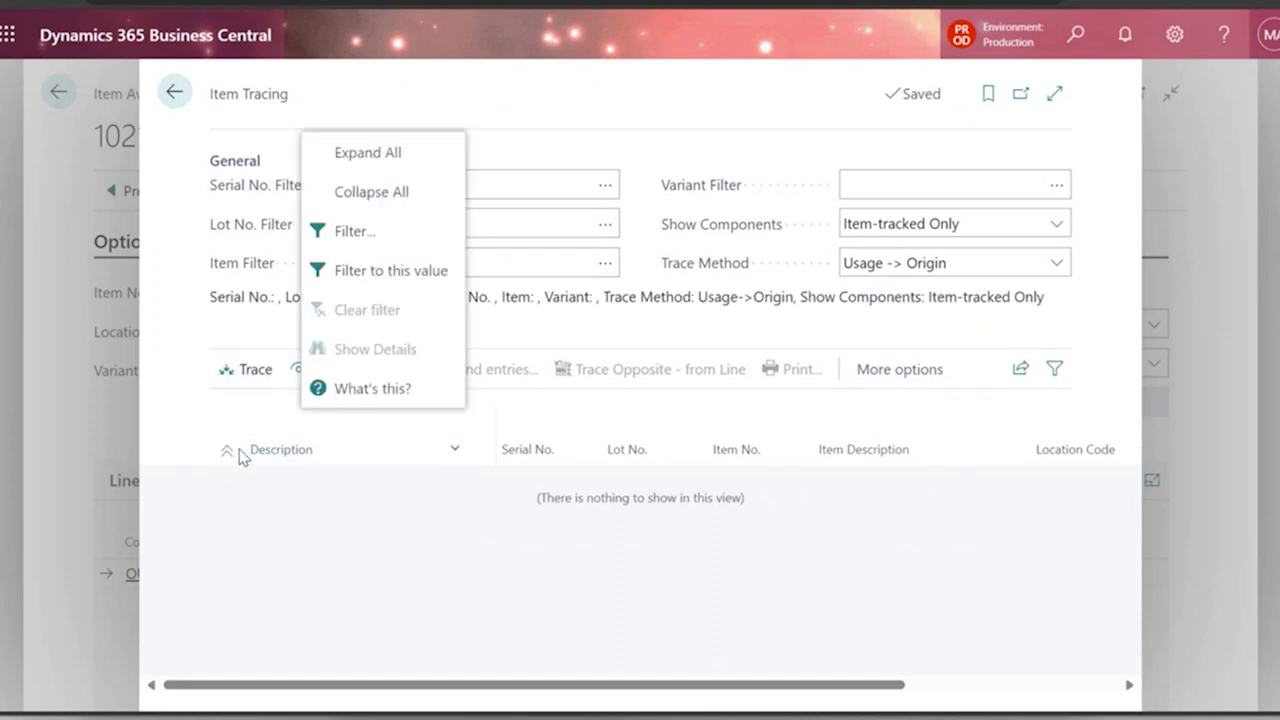
pyautogui.tripleClick(301, 378)
pyautogui.click(305, 385)
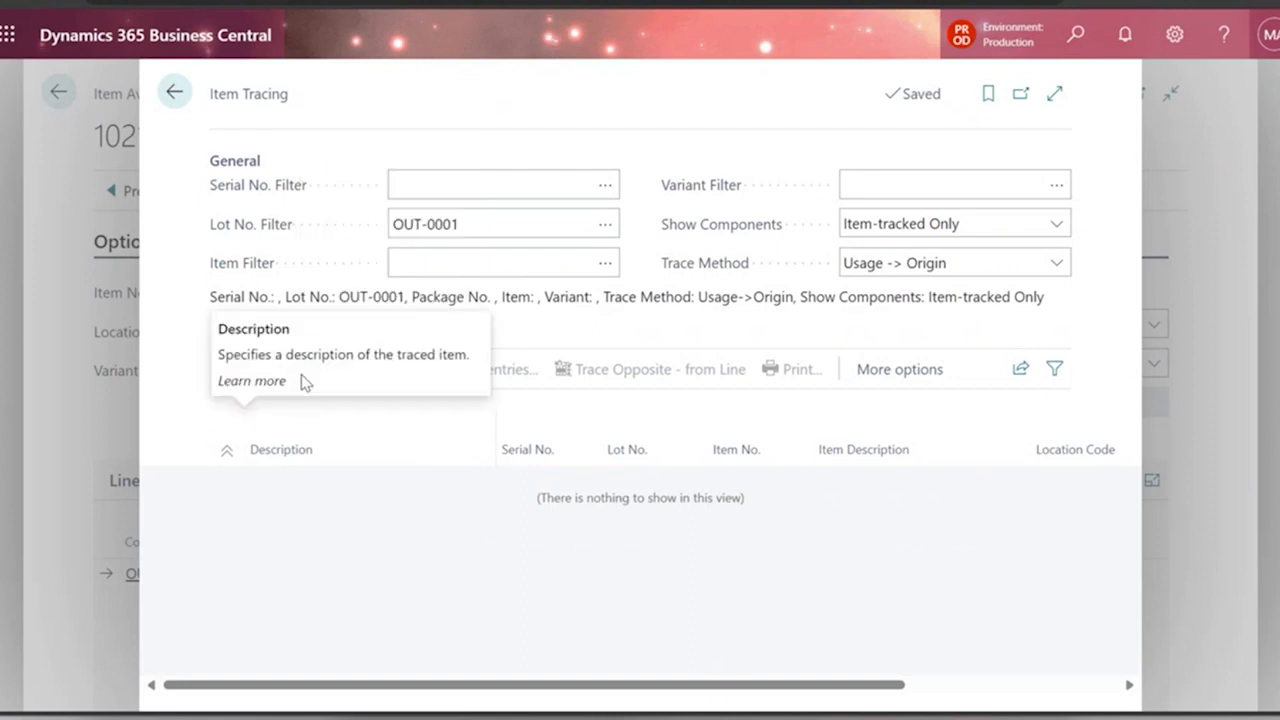
pyautogui.click(415, 435)
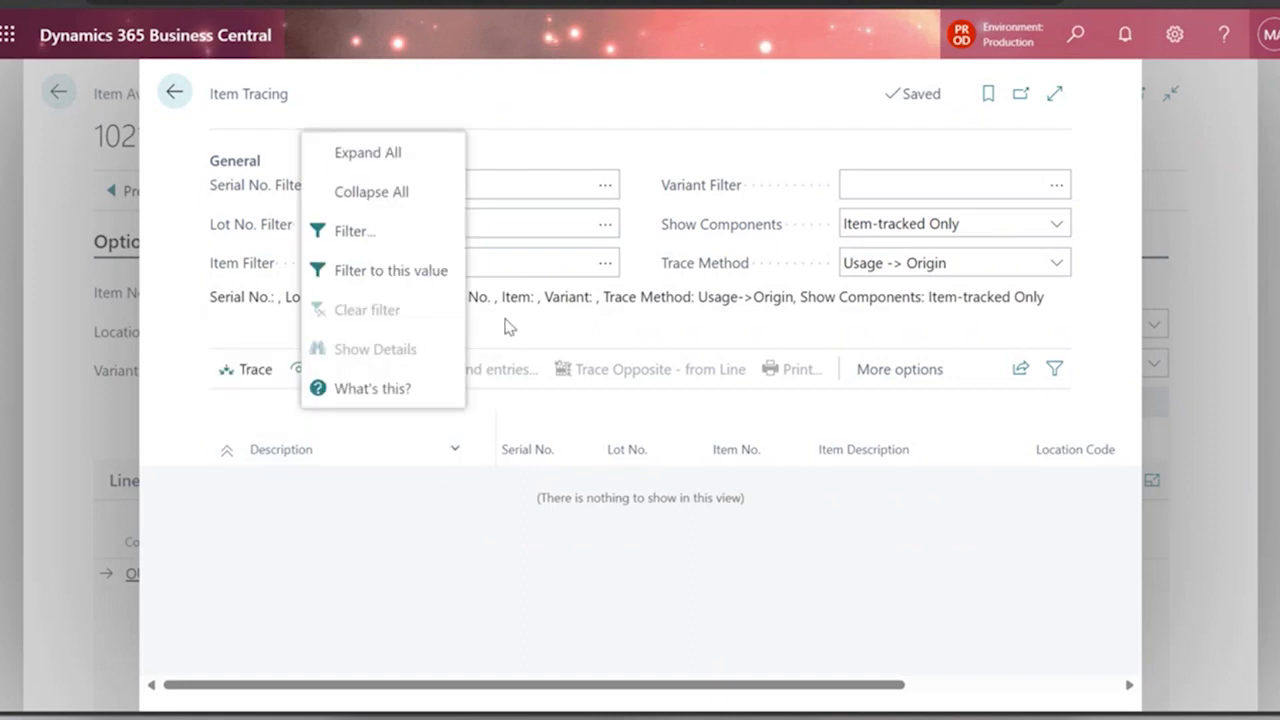
pyautogui.click(980, 325)
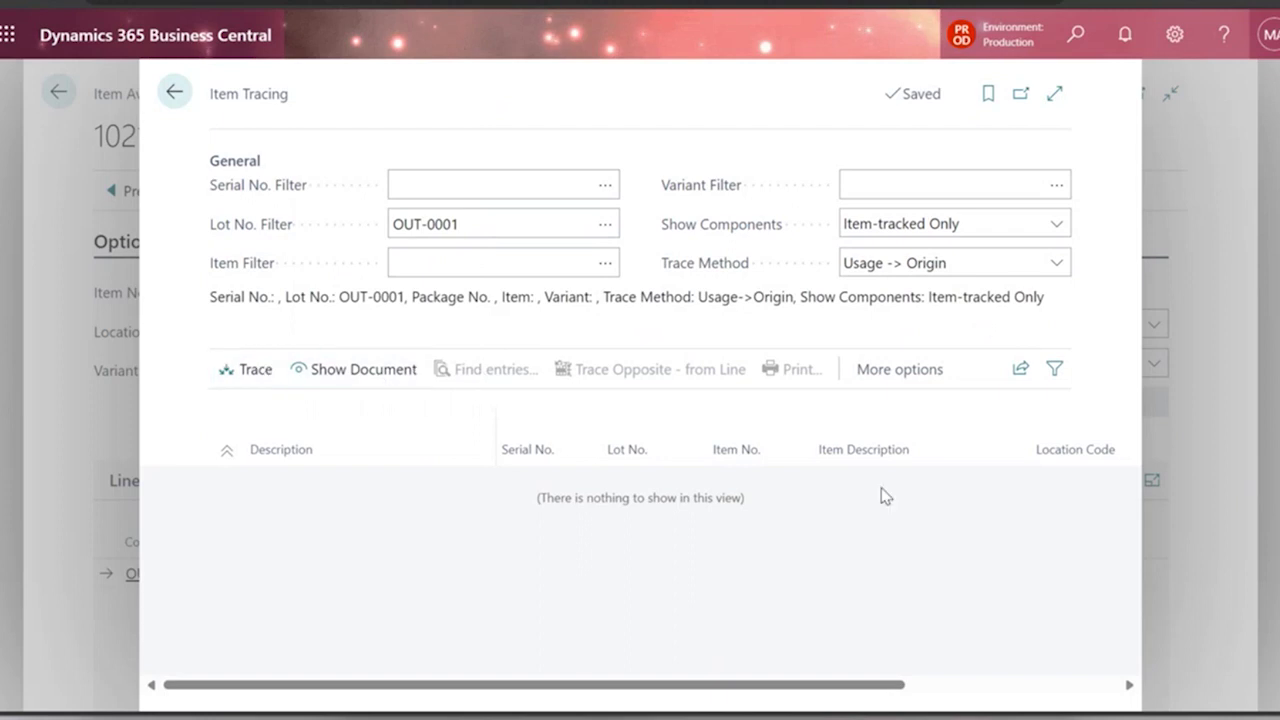
# Examine the remaining trace columns, rerun the trace for lot OUT-0001, and close Item Tracing
pyautogui.click(1131, 688)
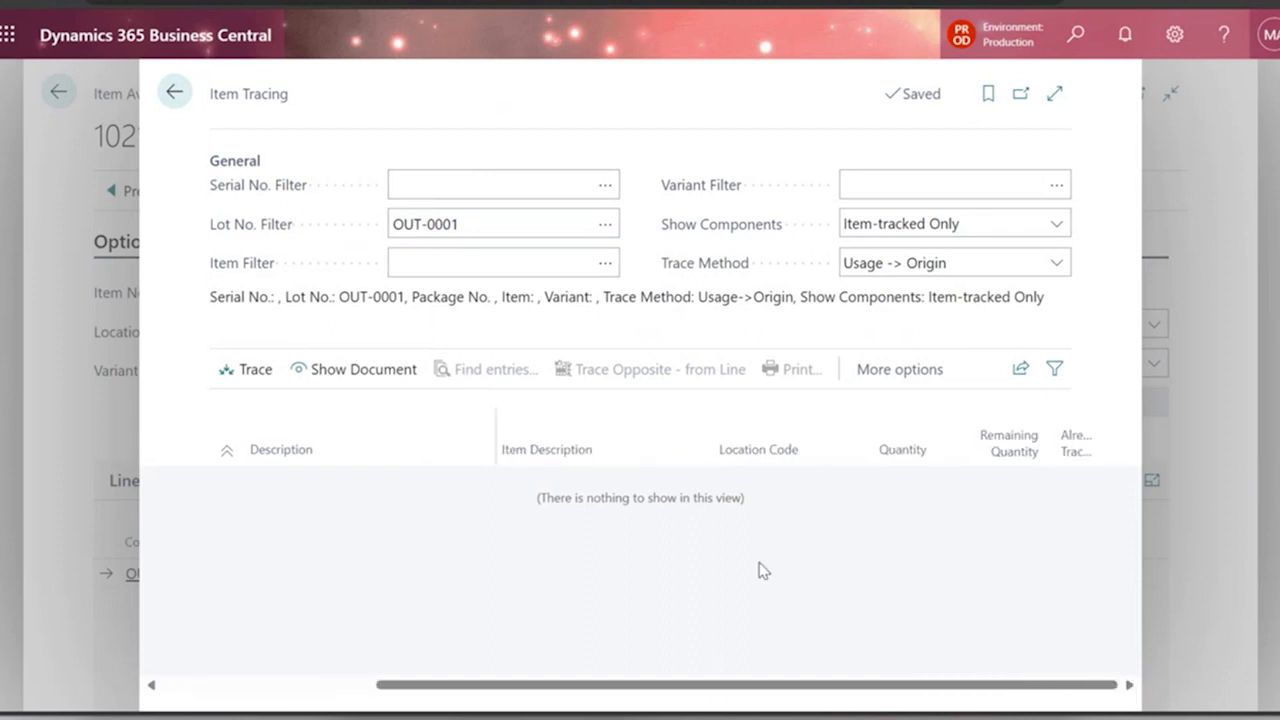
pyautogui.tripleClick(457, 211)
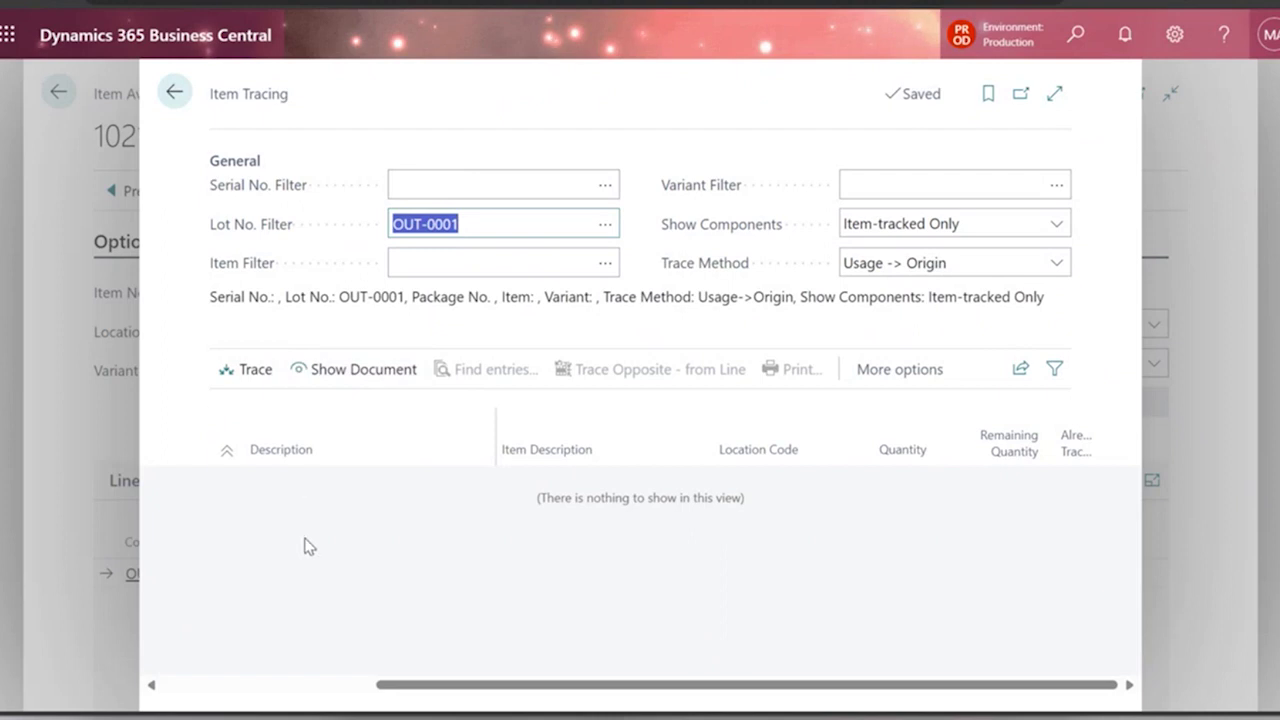
pyautogui.click(257, 375)
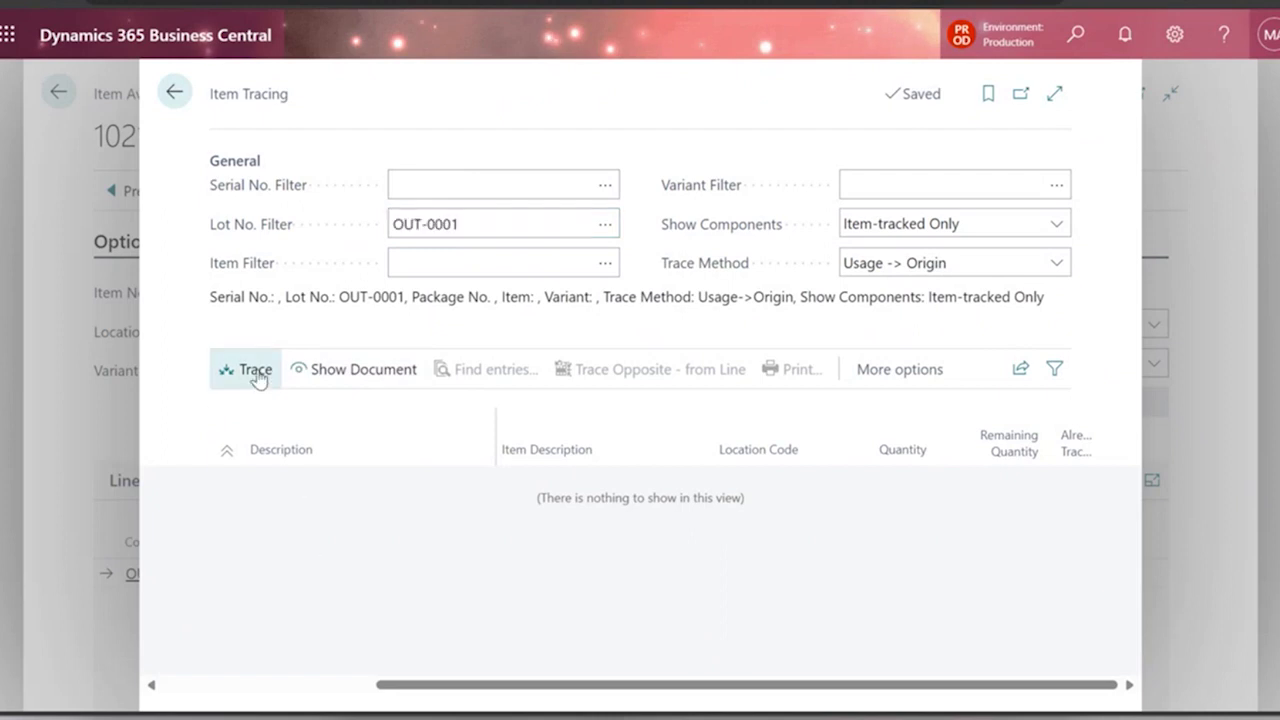
pyautogui.click(175, 93)
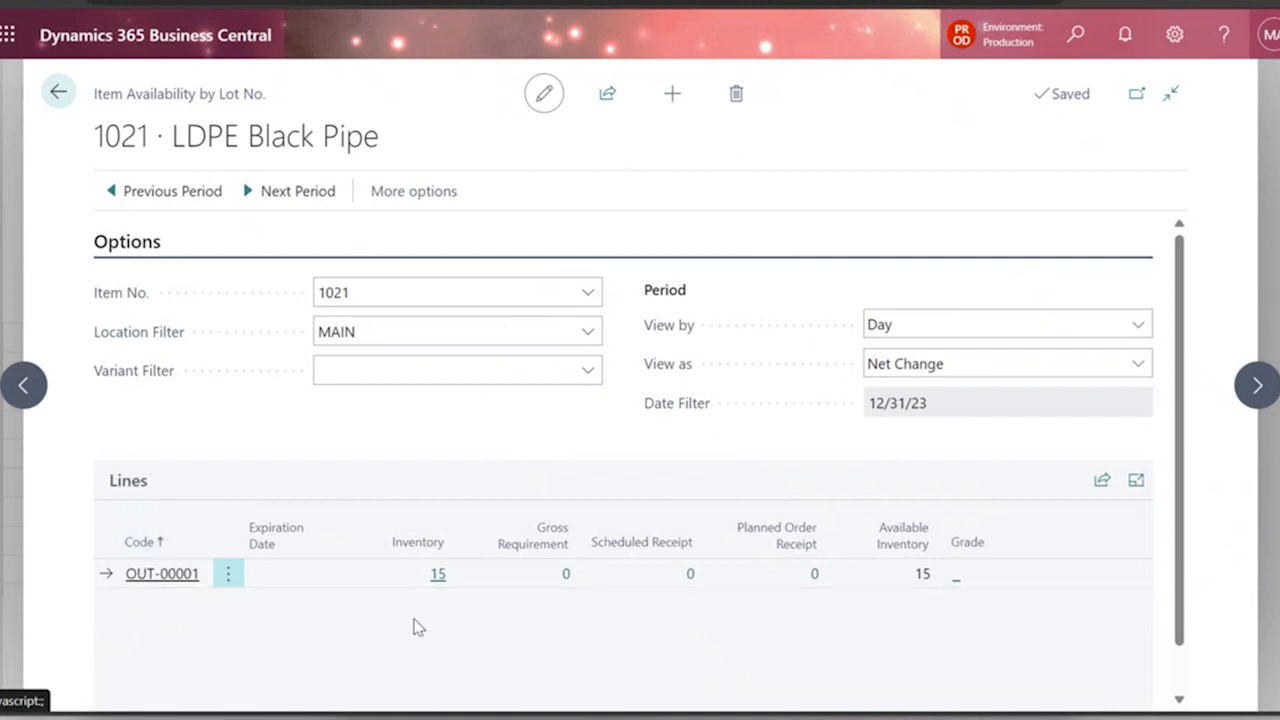
# Check the item ledger entries behind lot OUT-00001's inventory and return to the planning worksheet
pyautogui.click(439, 584)
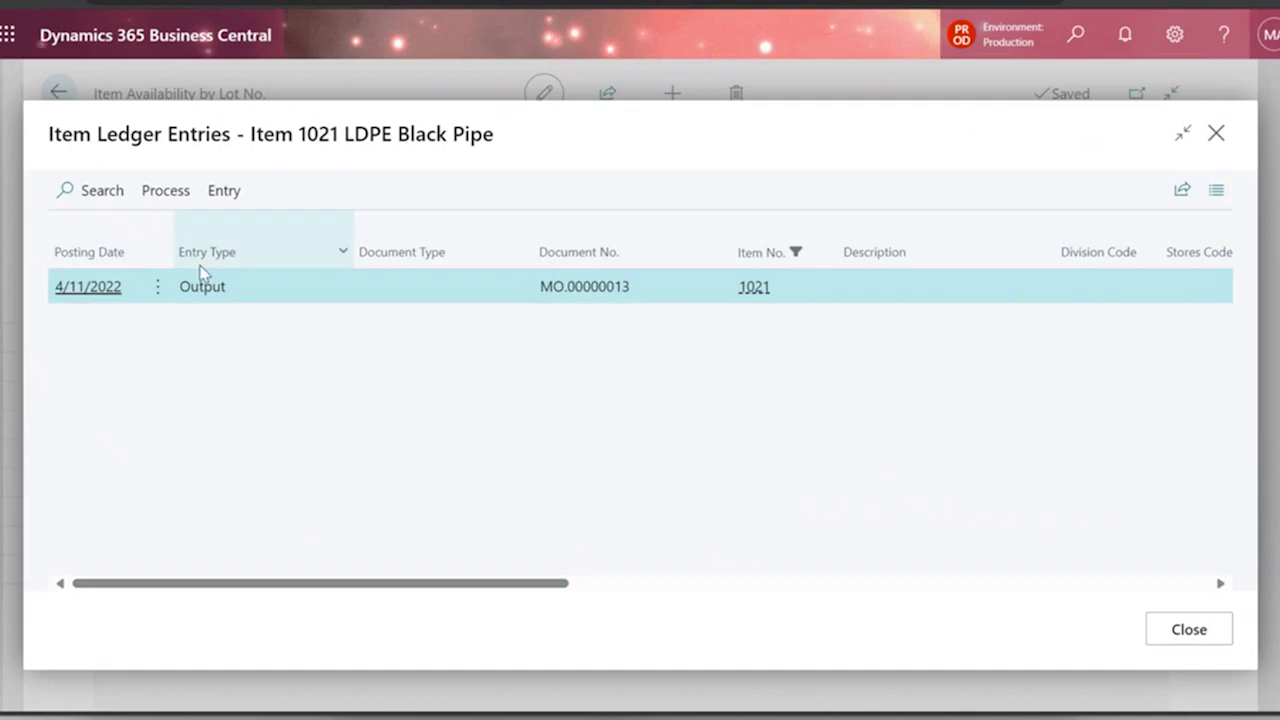
pyautogui.click(1214, 136)
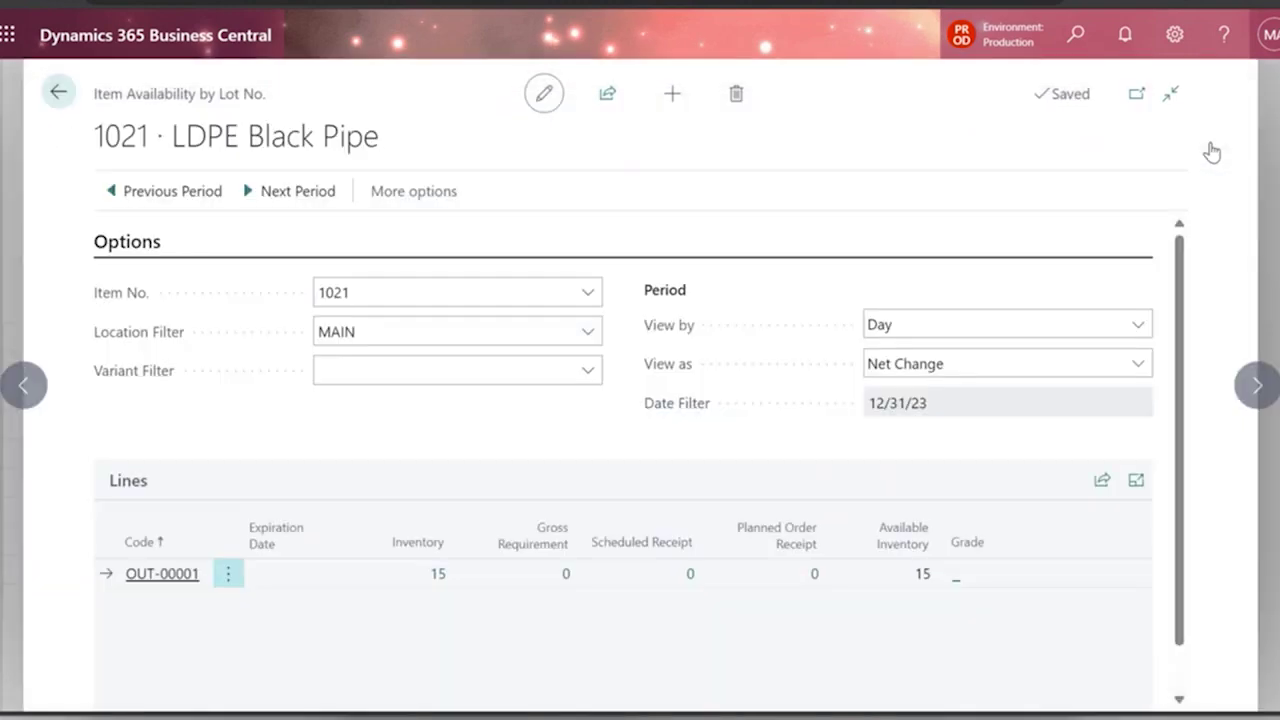
pyautogui.click(57, 97)
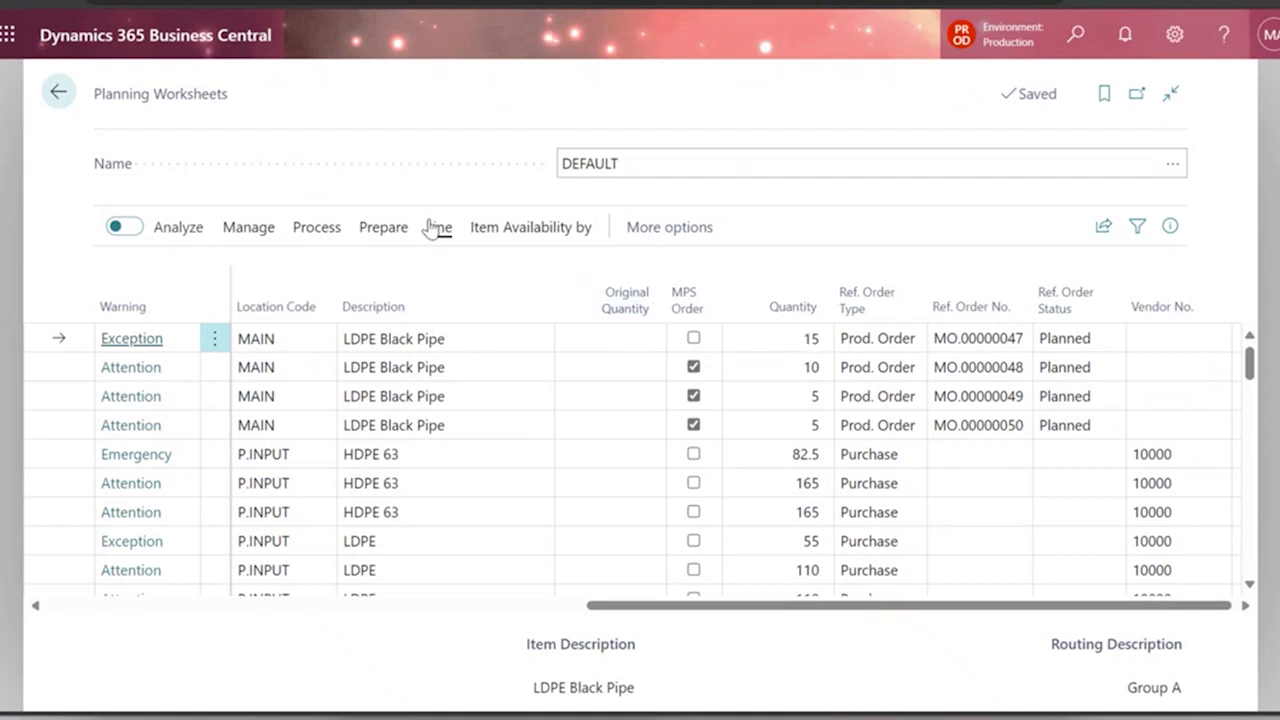
# Review the planning worksheet's preparation, processing and management actions, and return to the home page
pyautogui.click(386, 238)
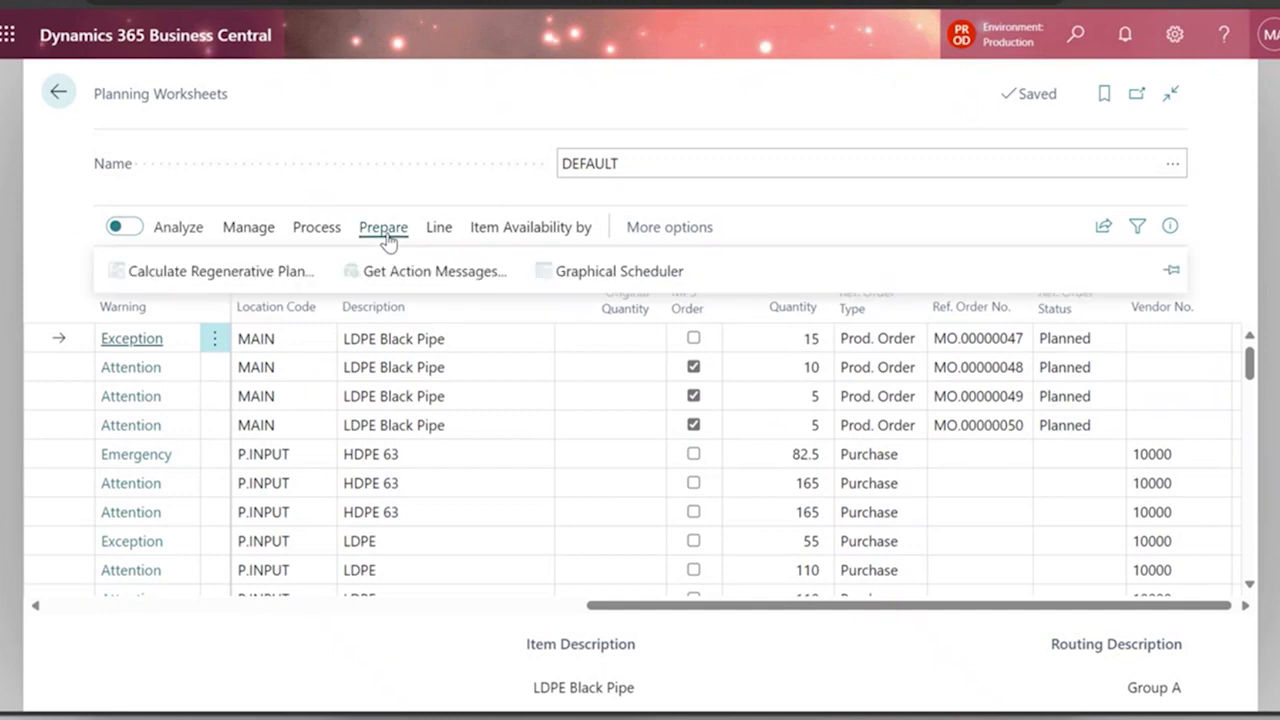
pyautogui.click(330, 230)
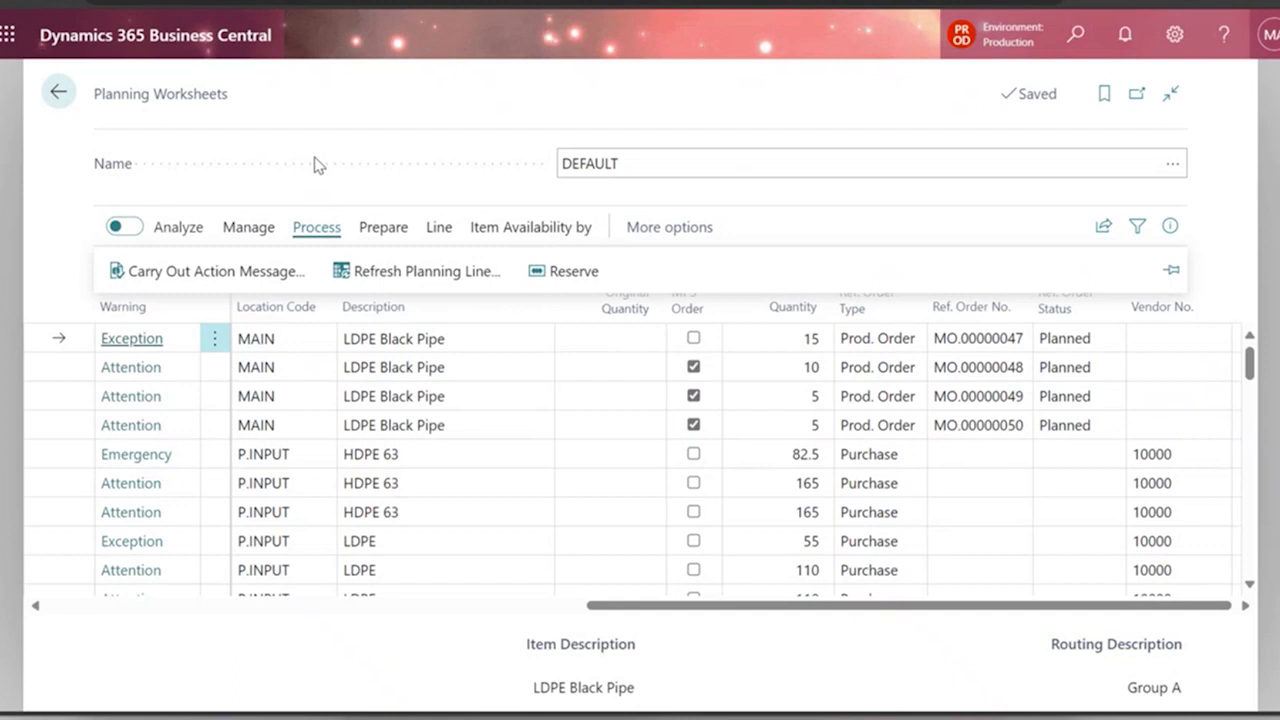
pyautogui.click(258, 229)
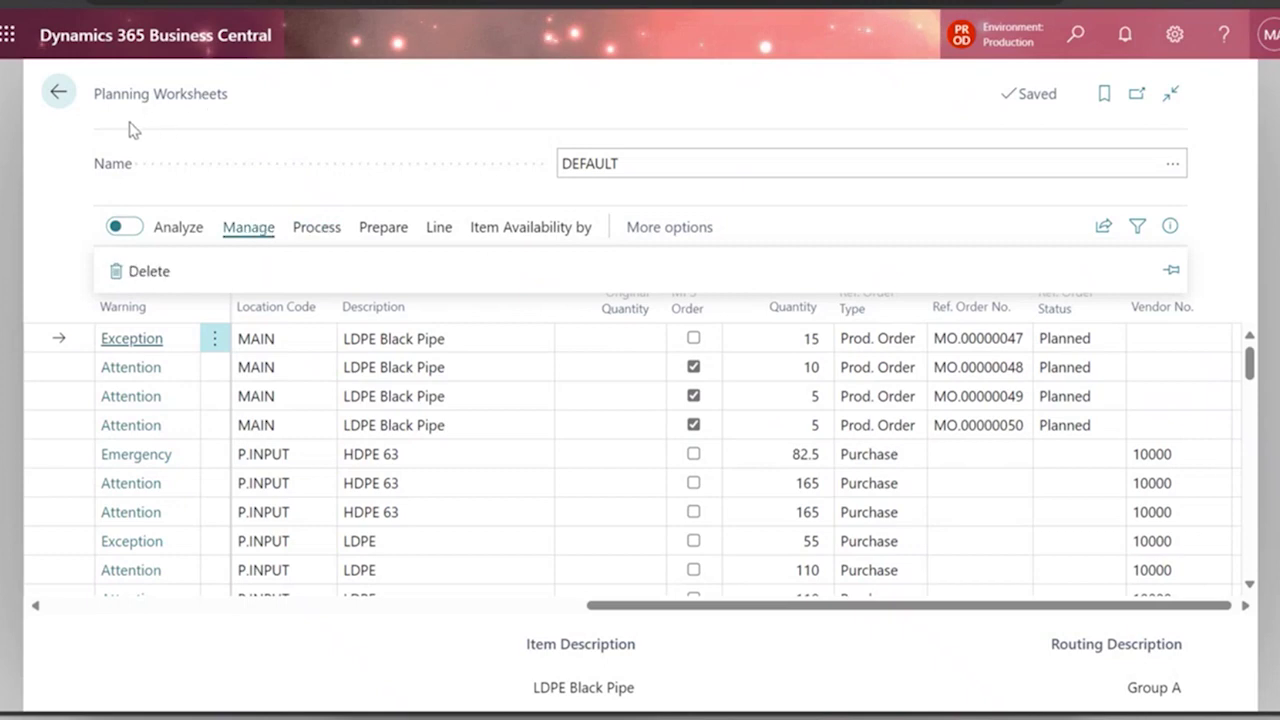
pyautogui.click(68, 102)
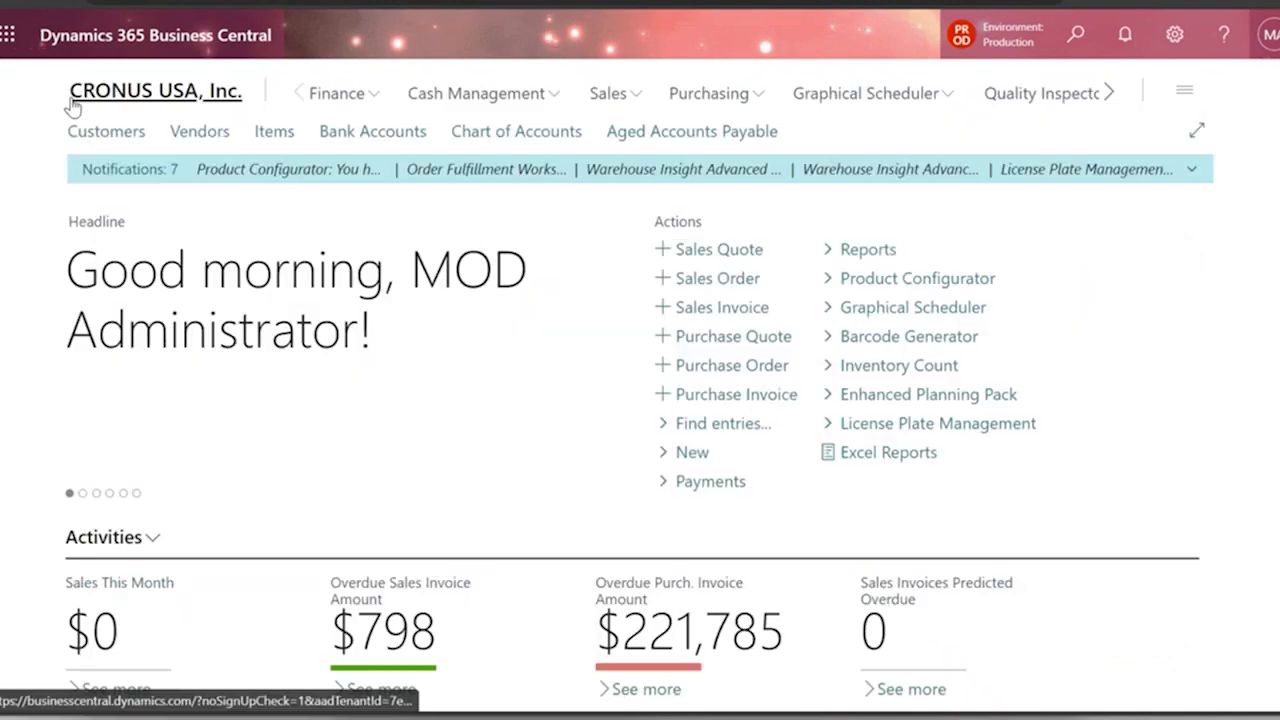
# Open the Released Production Orders list and show the first LDPE Black Pipe order in the Graphical Scheduler
pyautogui.click(1076, 35)
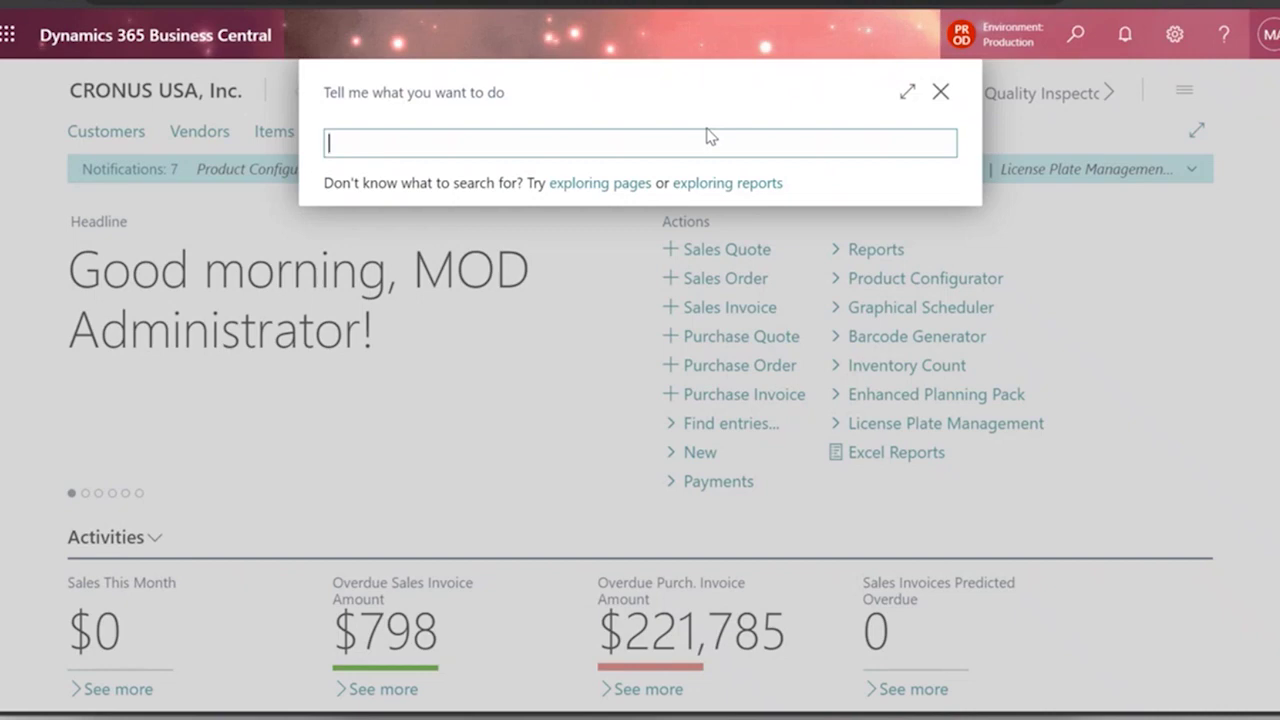
pyautogui.write('production relea')
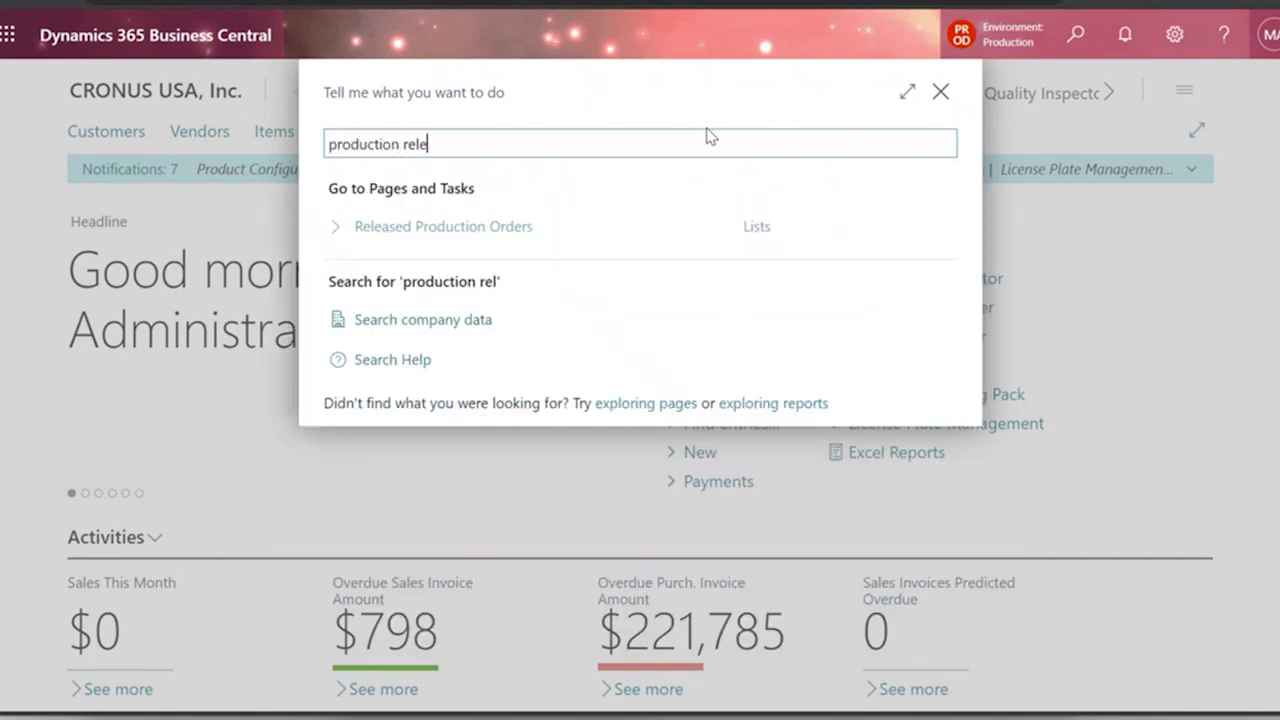
pyautogui.click(557, 229)
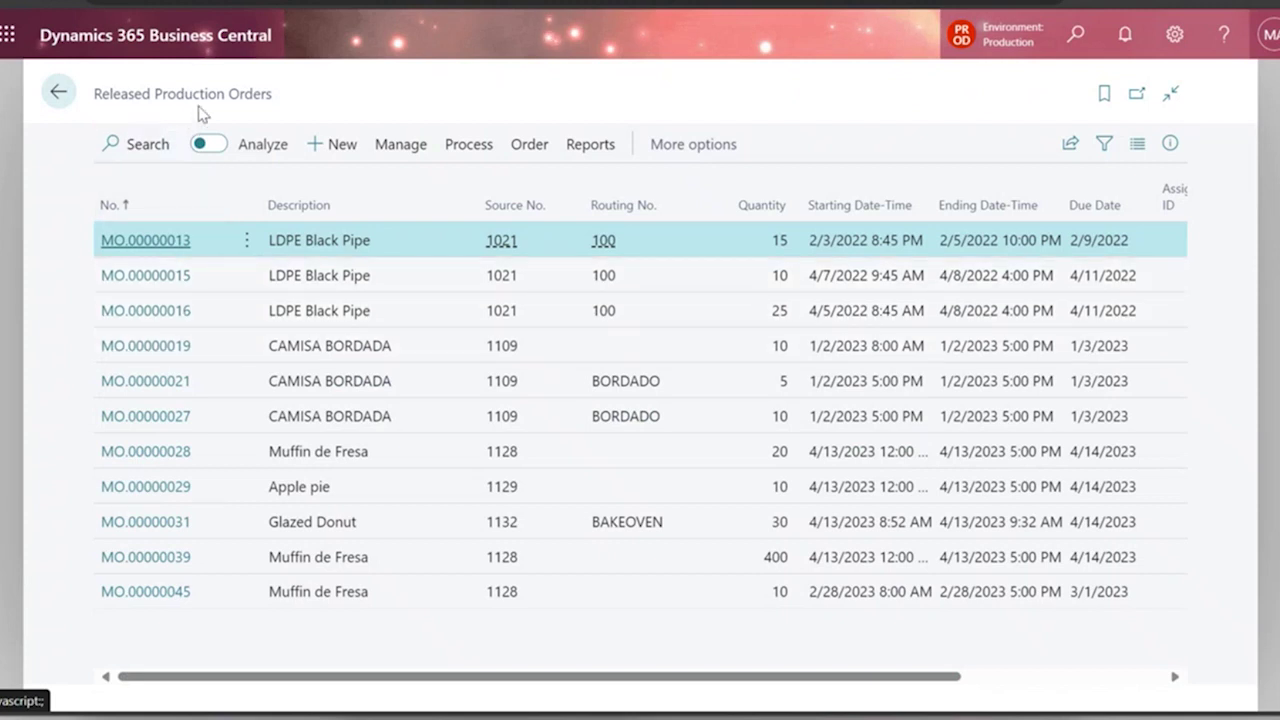
pyautogui.click(402, 152)
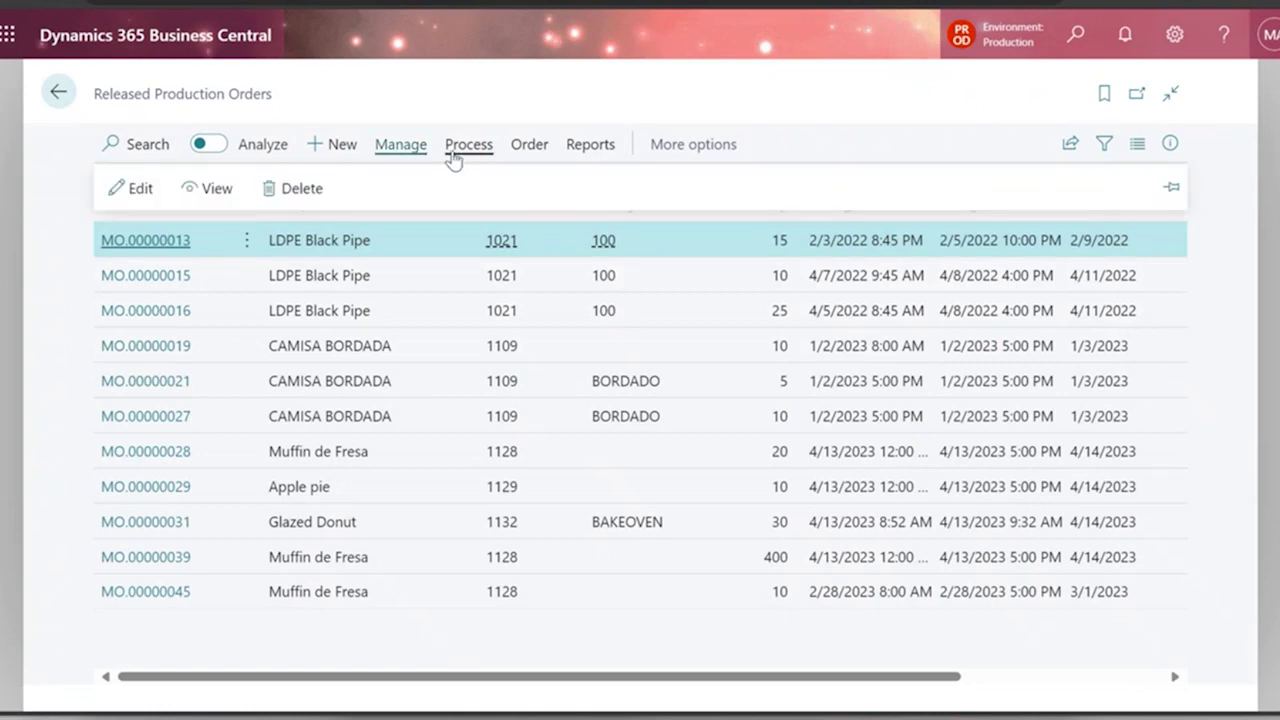
pyautogui.click(452, 152)
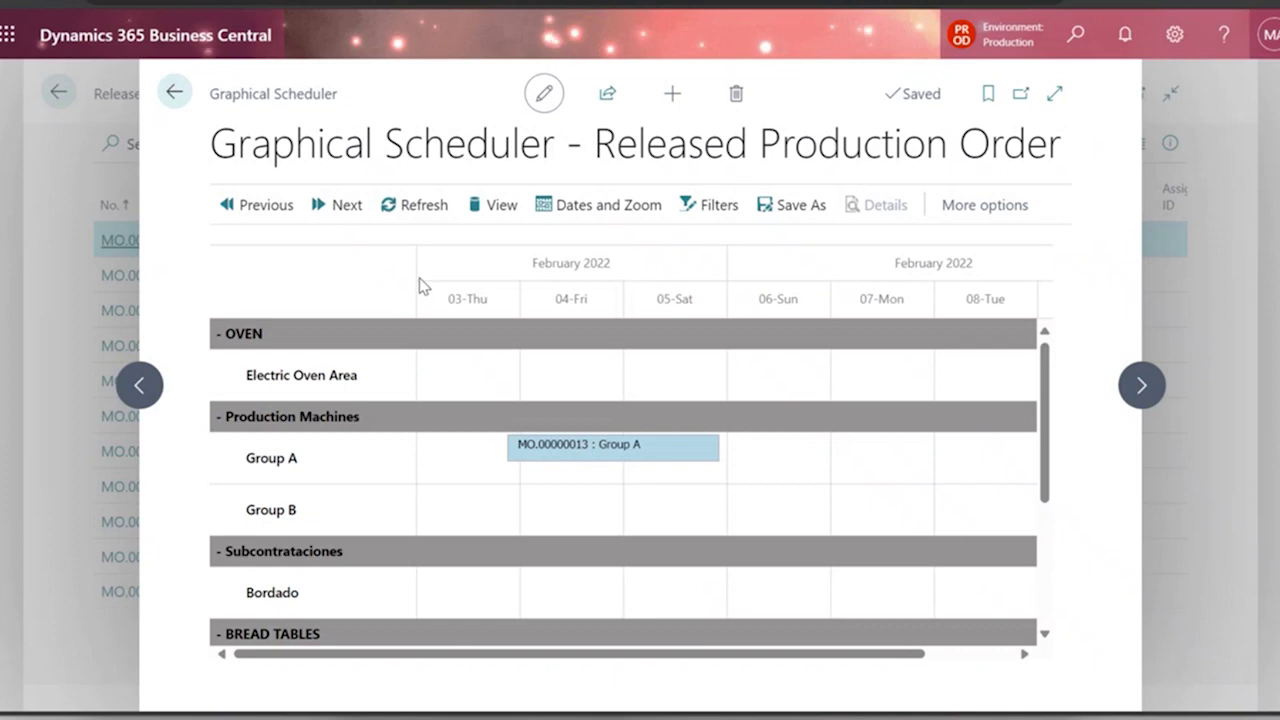
# Select the order's Group A operation and examine its full date, zoom and advanced settings in Change Dates
pyautogui.moveTo(547, 460)
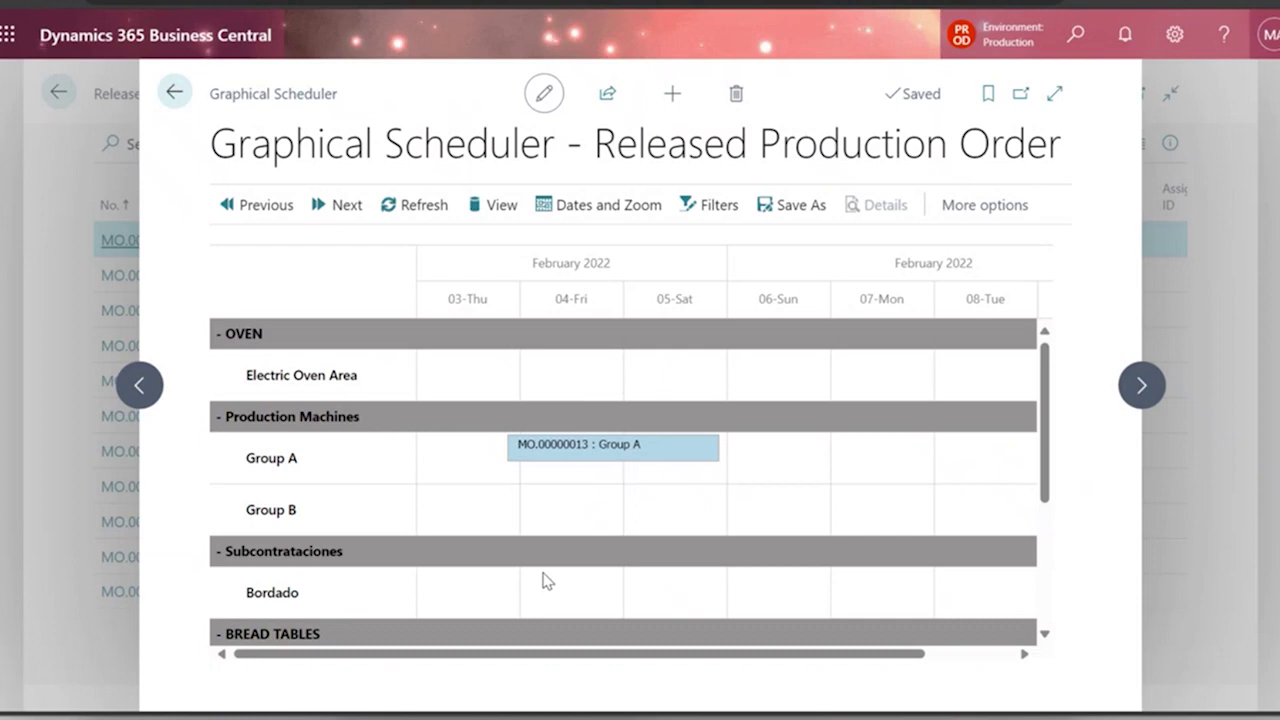
pyautogui.click(598, 455)
pyautogui.moveTo(607, 512)
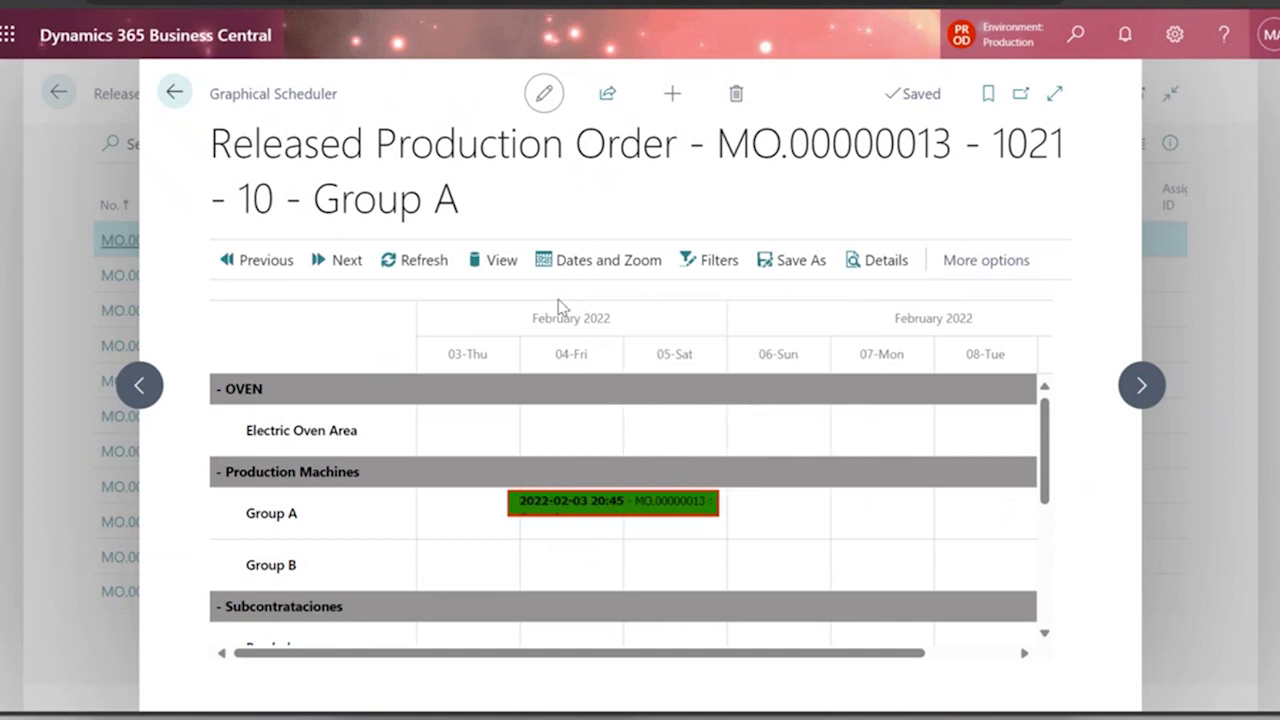
pyautogui.click(604, 268)
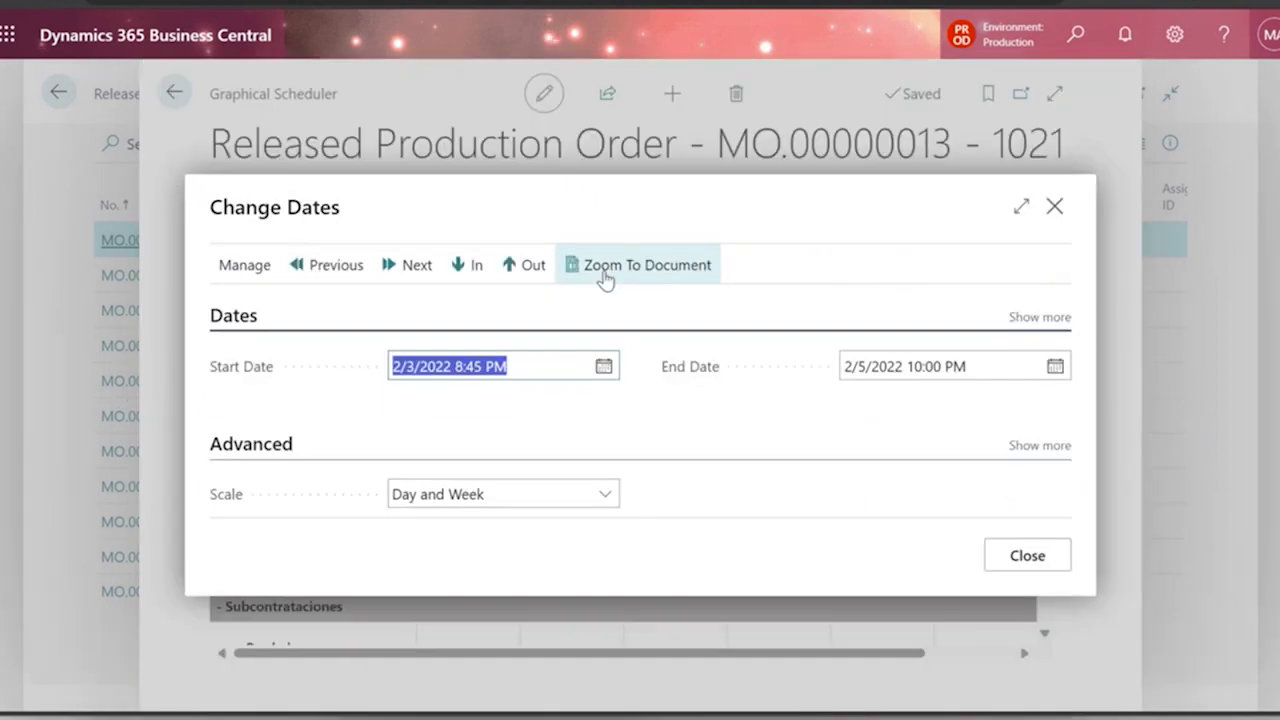
pyautogui.click(1038, 446)
pyautogui.click(1032, 300)
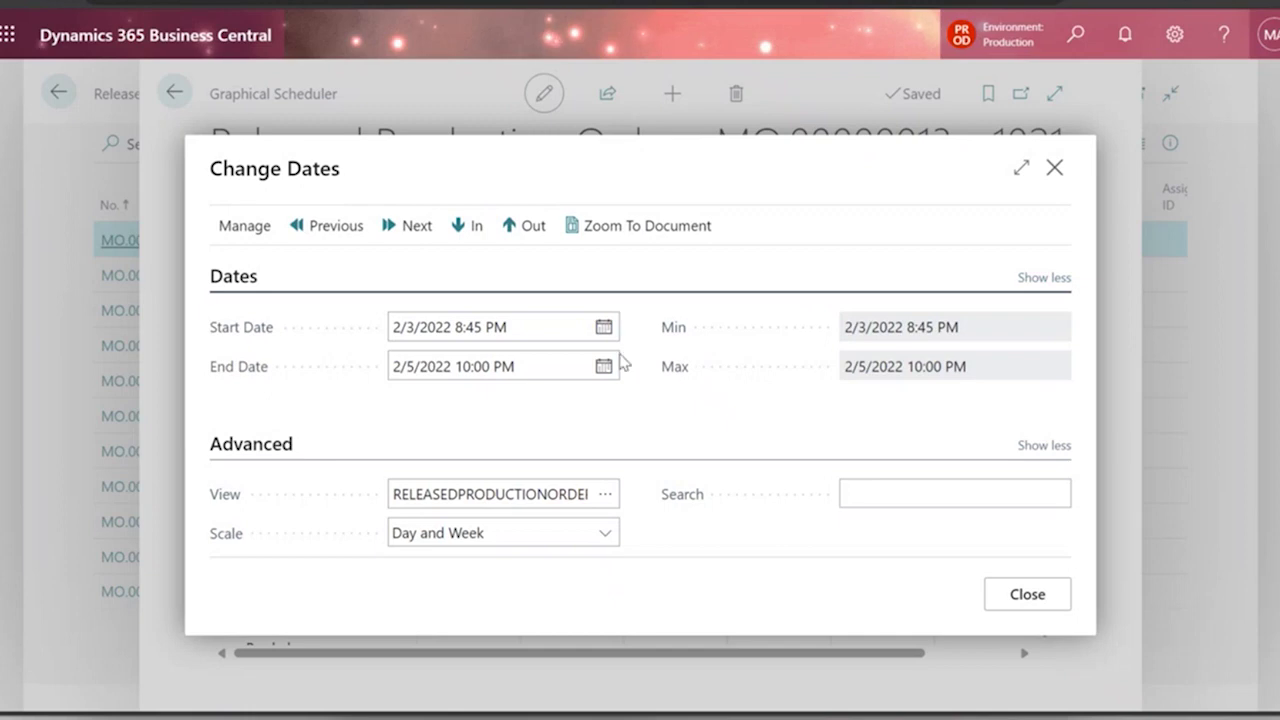
pyautogui.click(1054, 170)
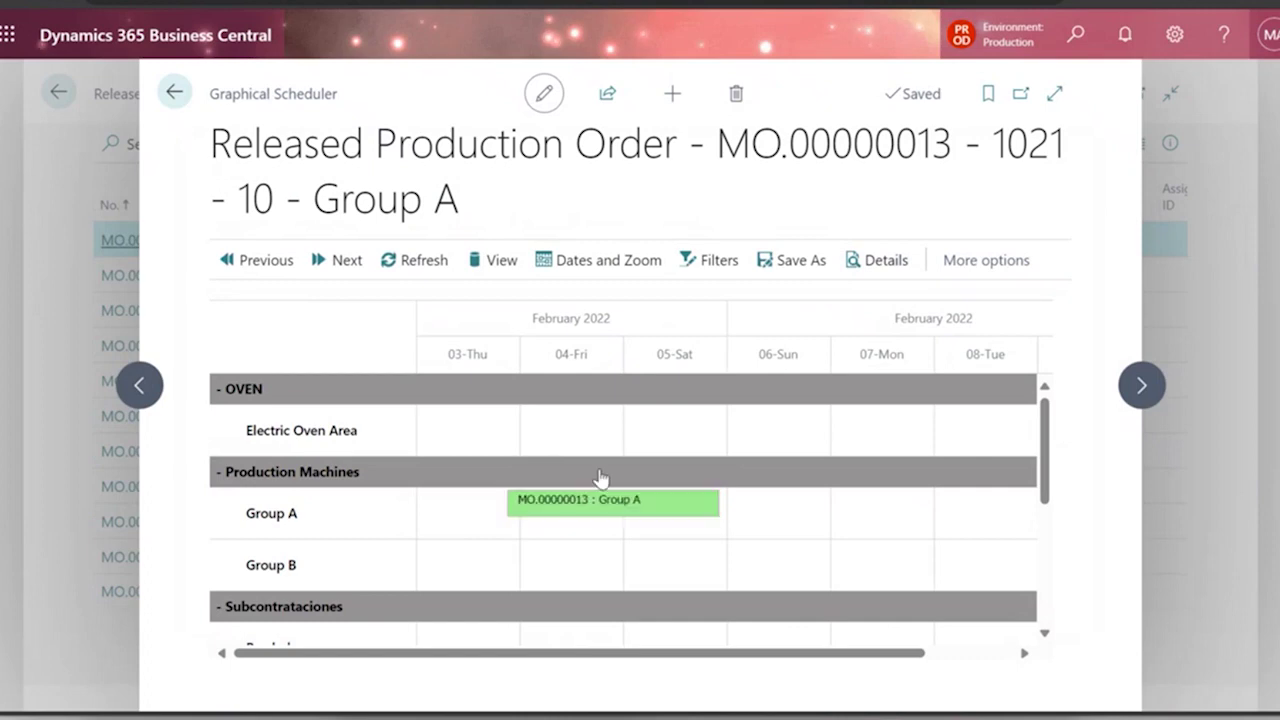
# Reschedule the Group A operation to start on 02/03/22 at 06:50 PM and return to the released production orders
pyautogui.moveTo(828, 538); pyautogui.dragTo(561, 509)
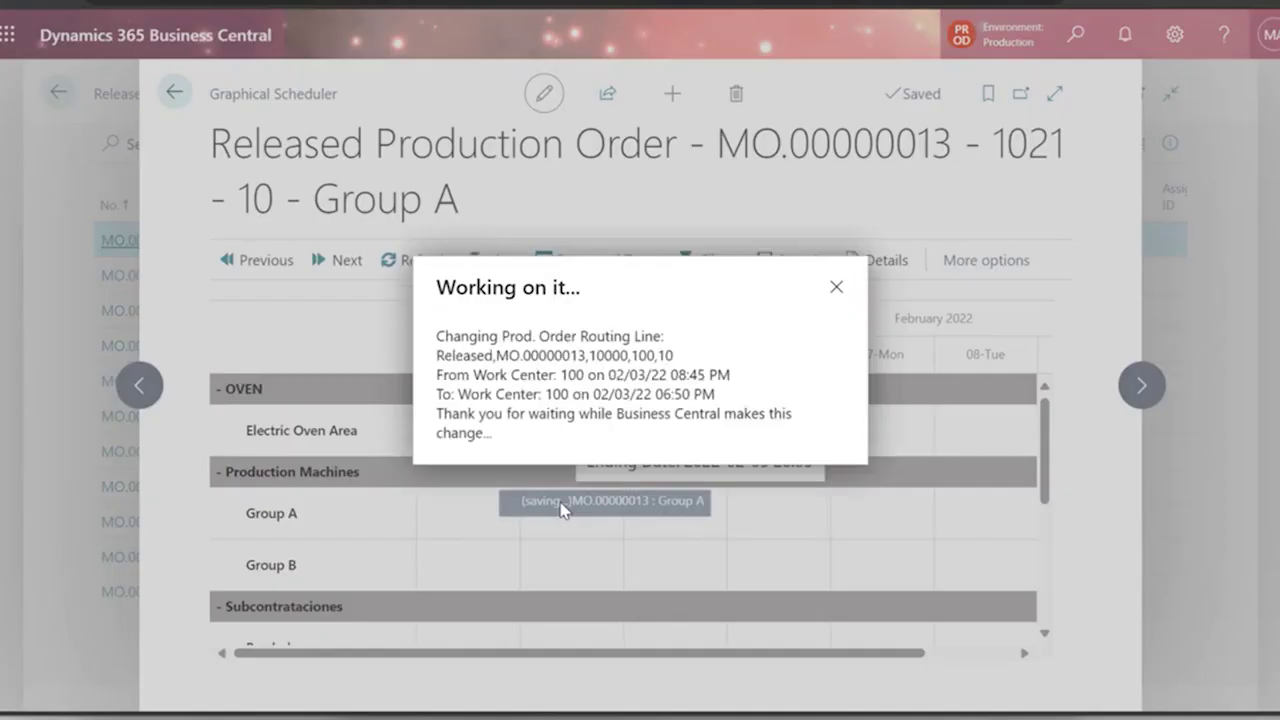
pyautogui.click(840, 290)
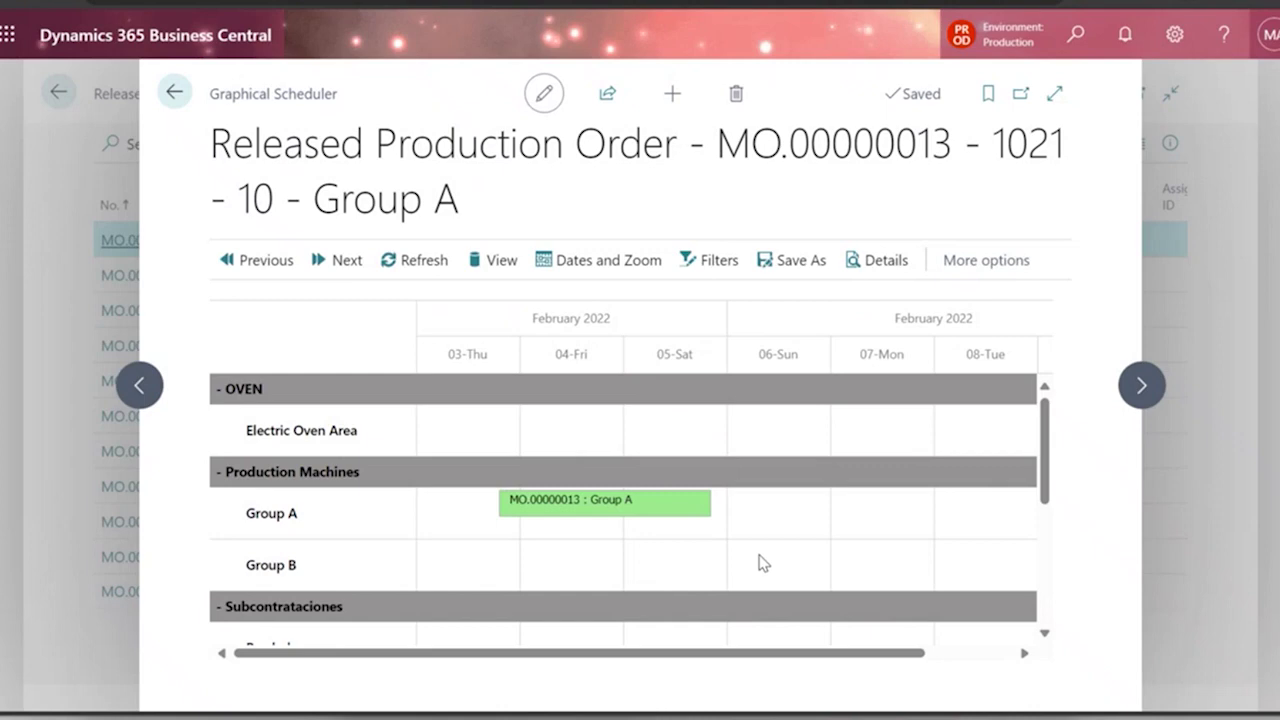
pyautogui.click(174, 92)
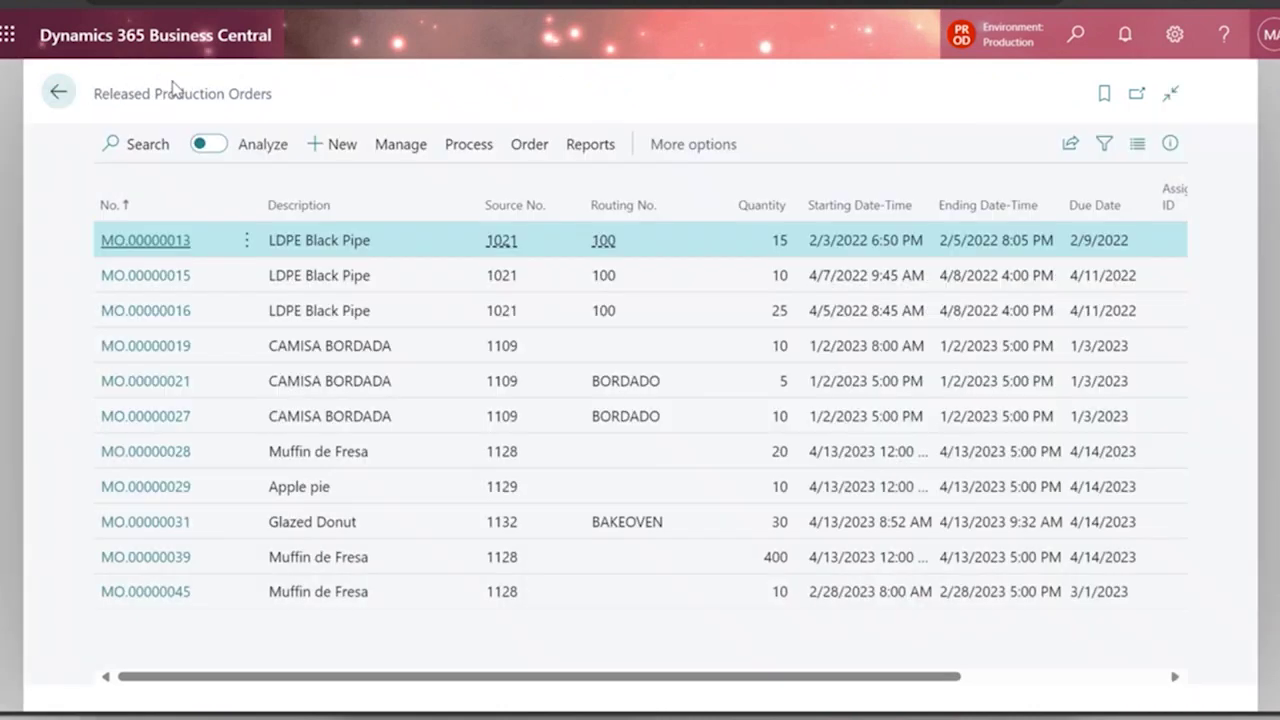
# Open the first LDPE Black Pipe released production order and show the item tracking lines of its order line
pyautogui.click(467, 150)
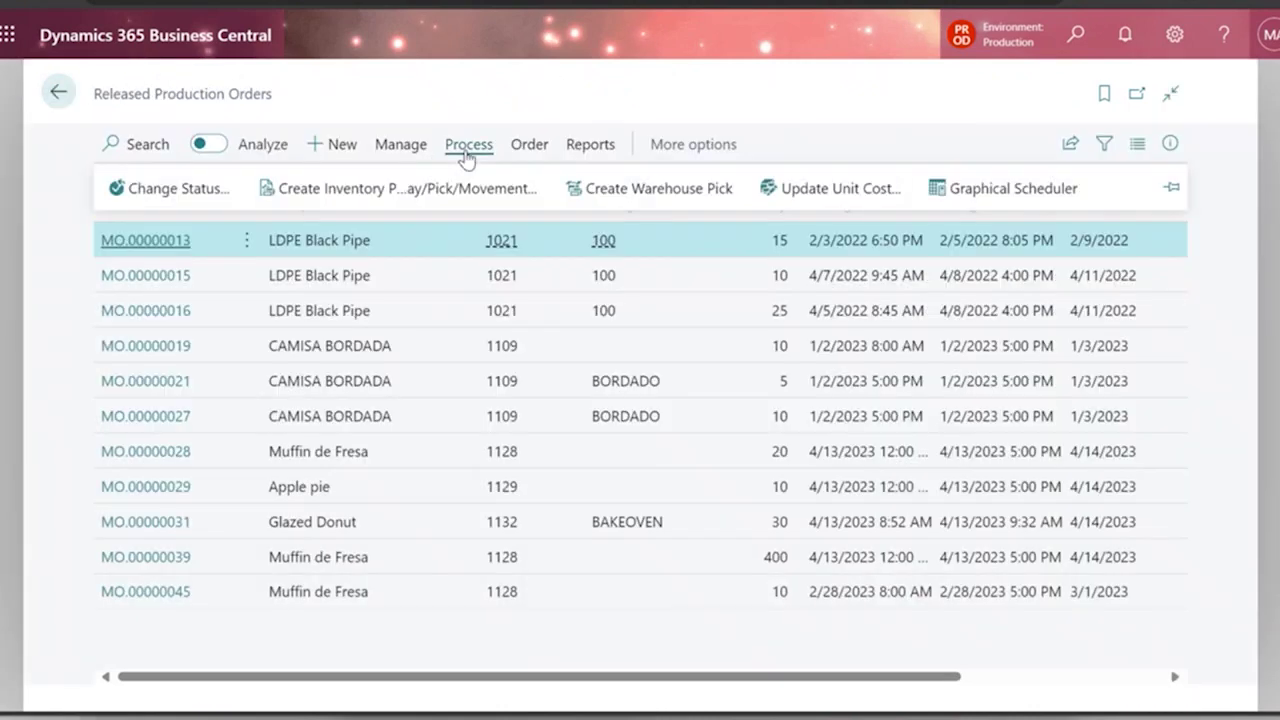
pyautogui.click(385, 166)
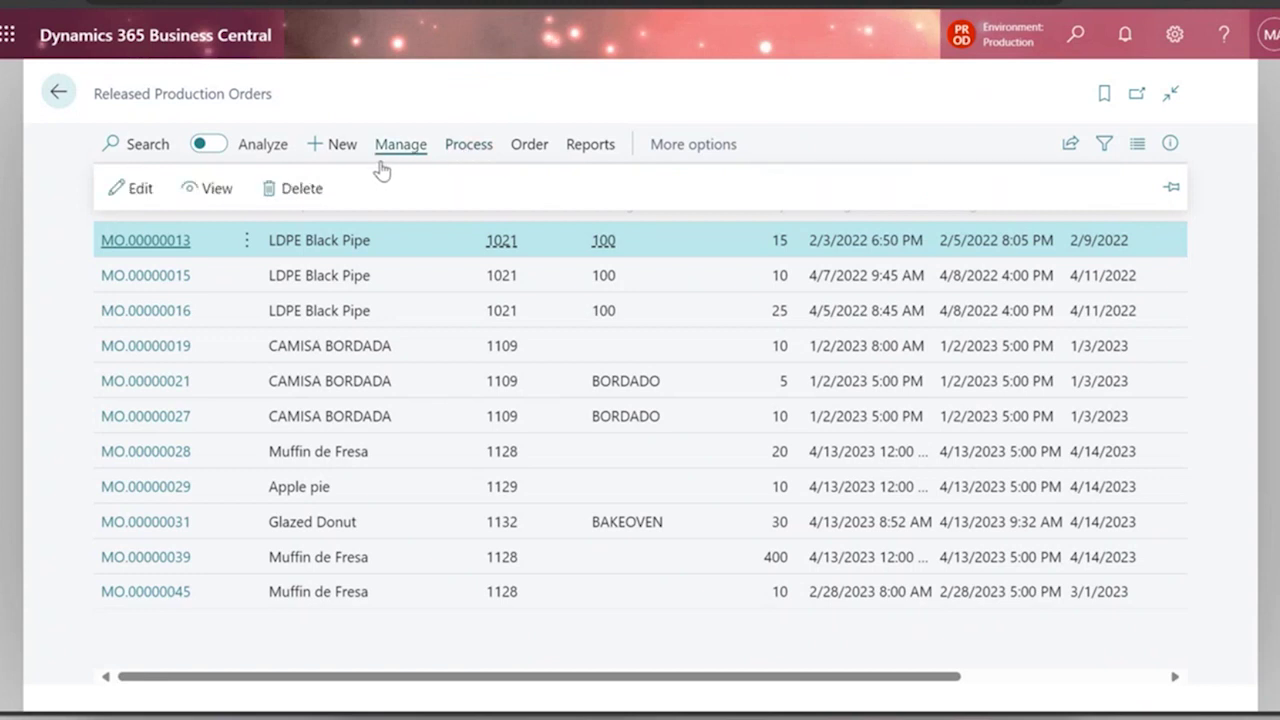
pyautogui.click(153, 240)
pyautogui.click(153, 240)
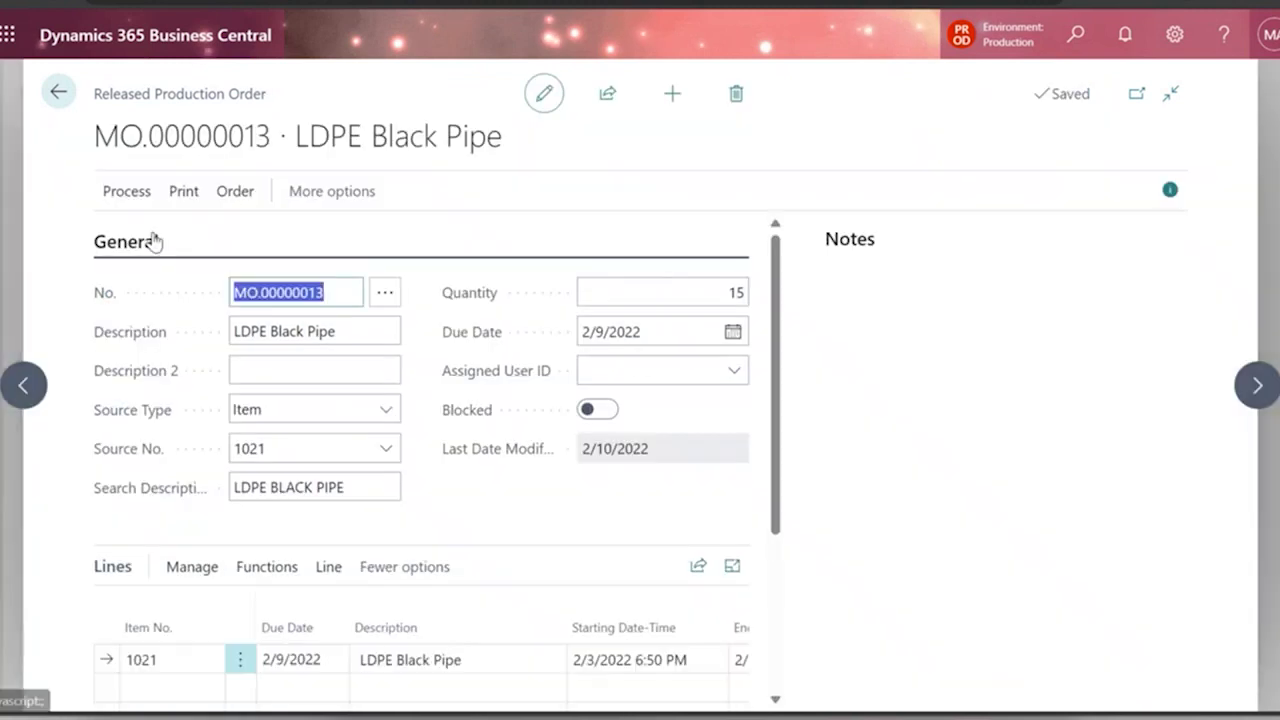
pyautogui.click(322, 567)
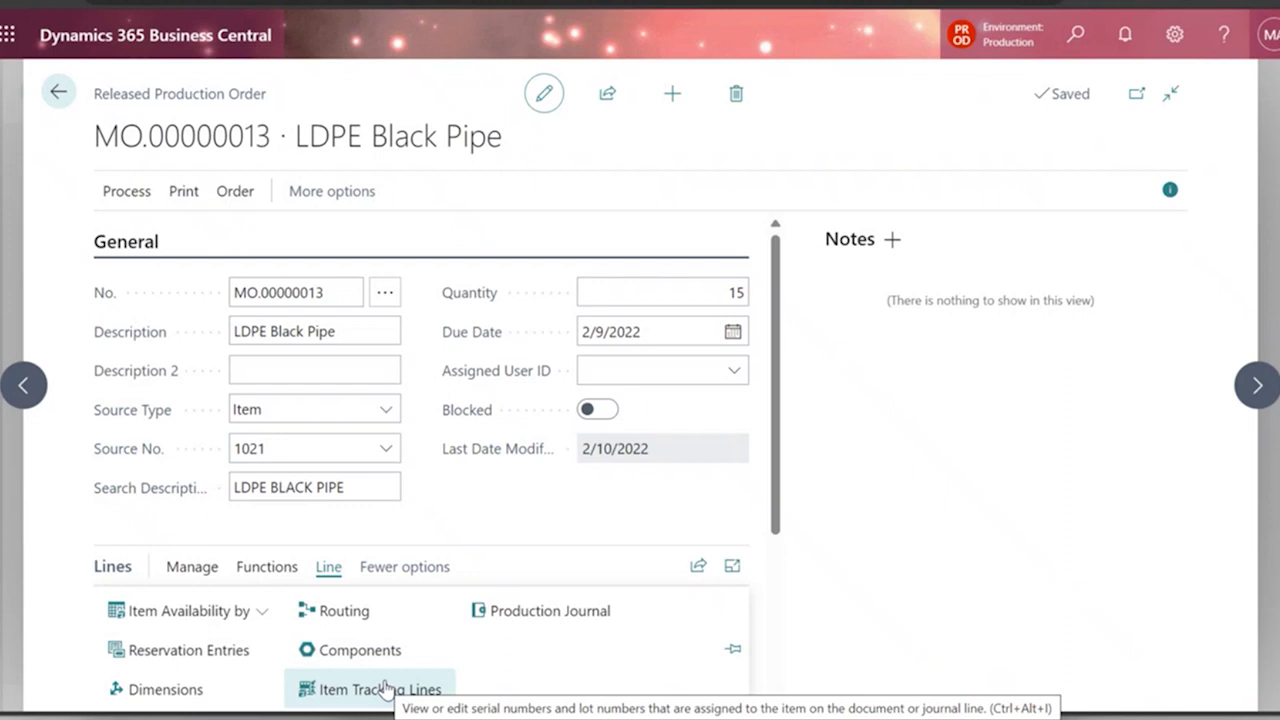
pyautogui.click(386, 688)
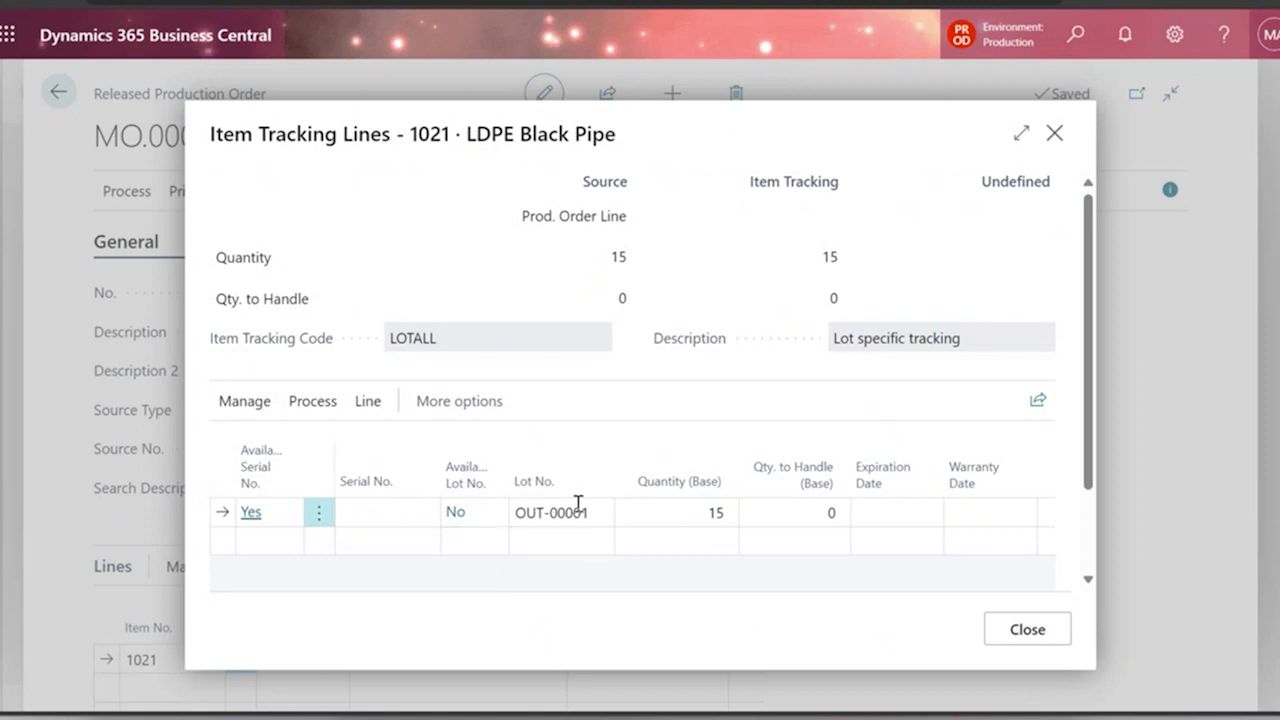
# Check the tracking line's lot number and base quantity, and look up lot OUT-00001's total available quantity in the Lot No. List
pyautogui.moveTo(591, 512); pyautogui.dragTo(516, 508)
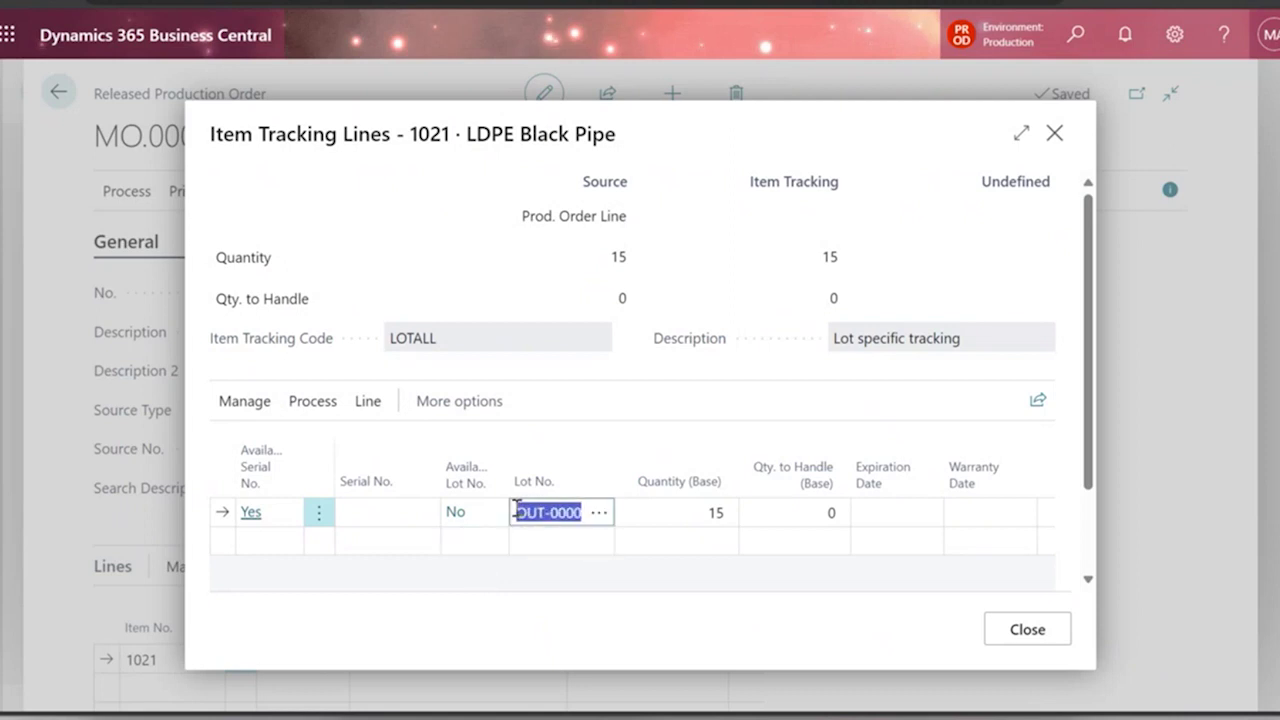
pyautogui.click(689, 518)
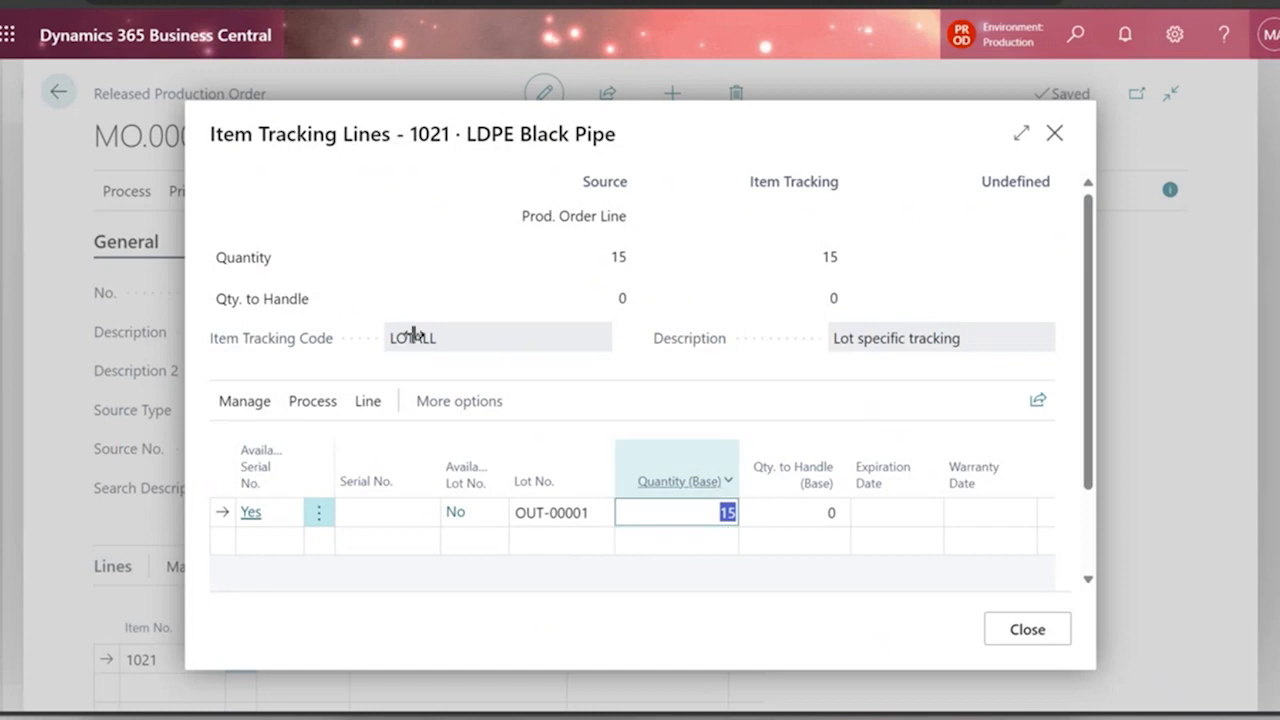
pyautogui.click(576, 508)
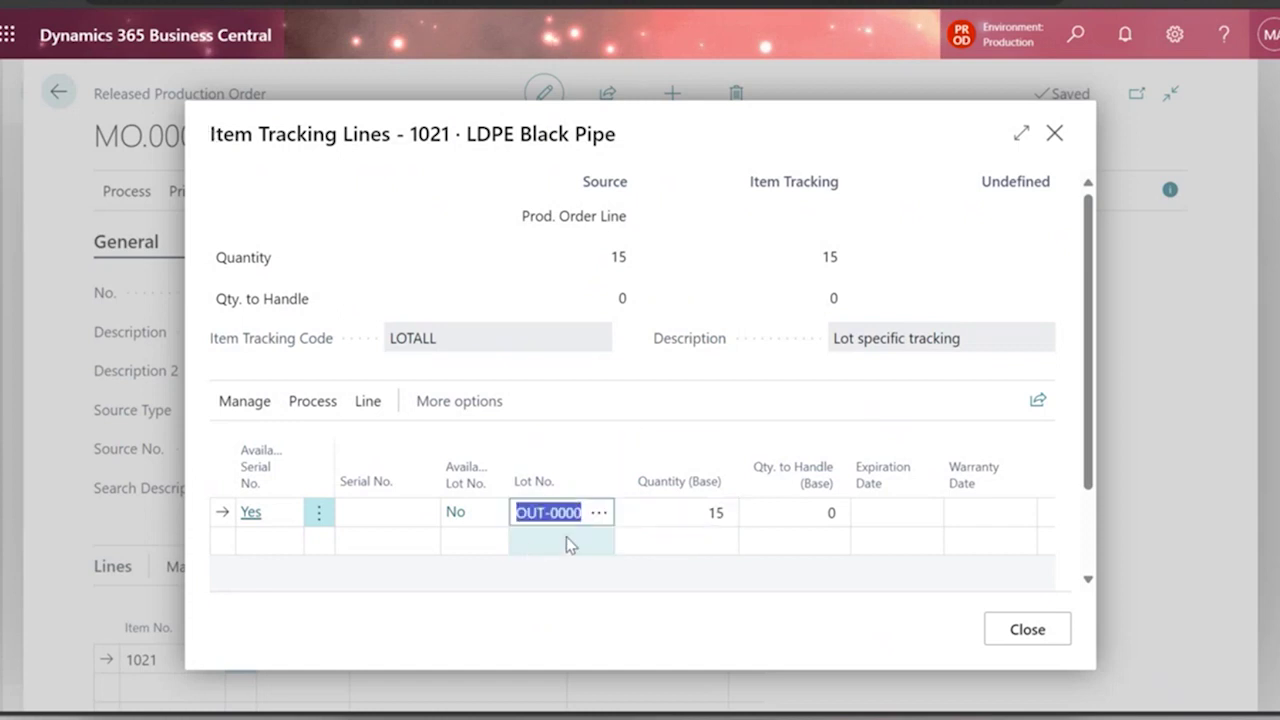
pyautogui.click(599, 513)
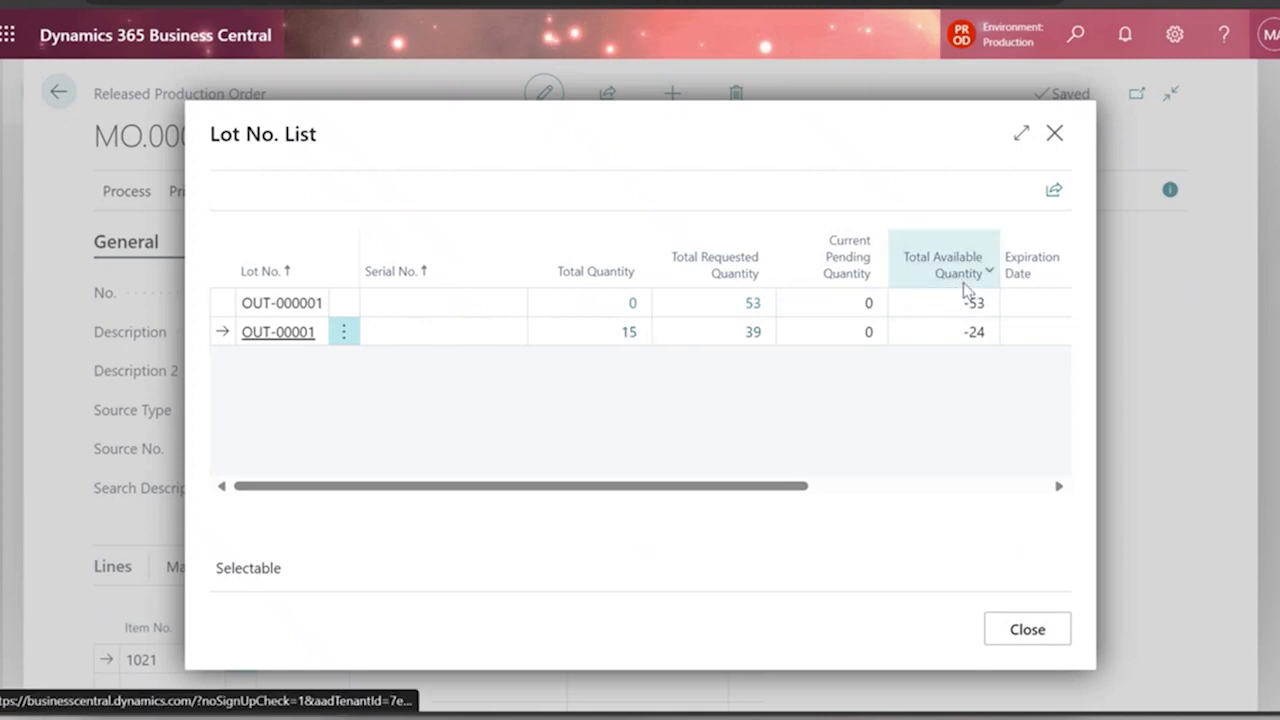
pyautogui.doubleClick(972, 332)
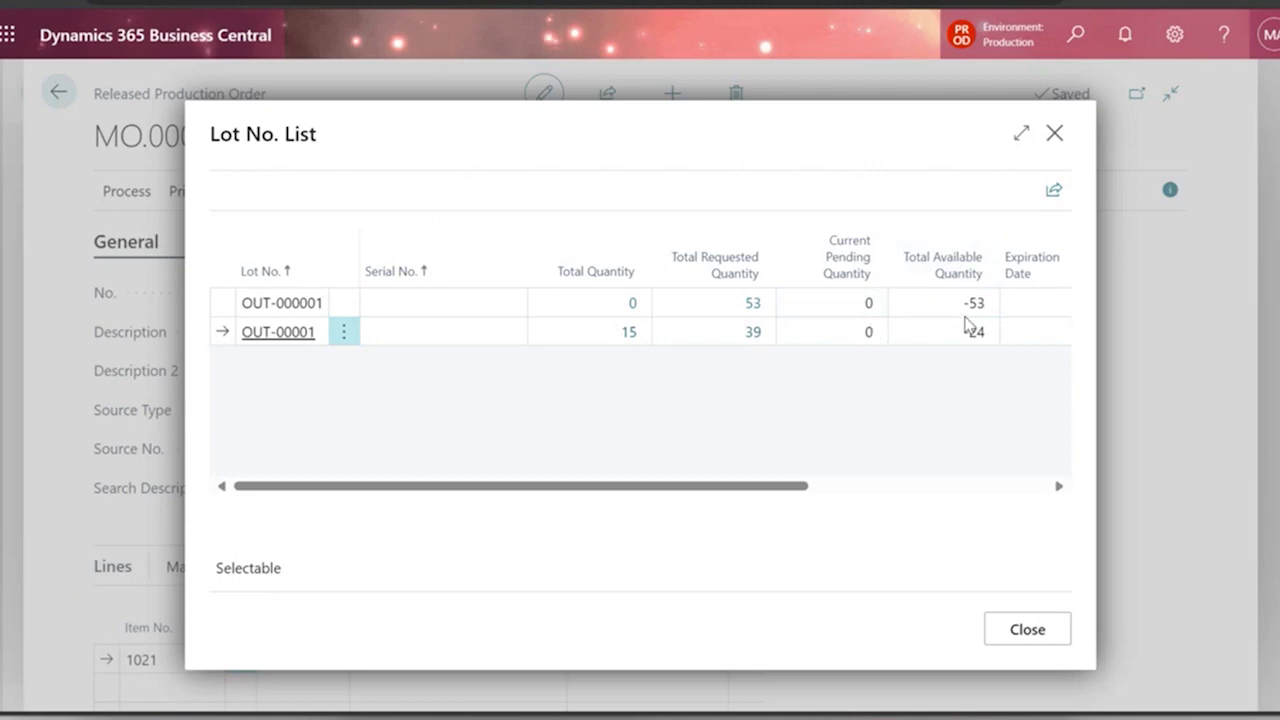
# Show the entries behind lot OUT-00001's total quantity in an enlarged view, and return to the order's item tracking lines
pyautogui.click(630, 341)
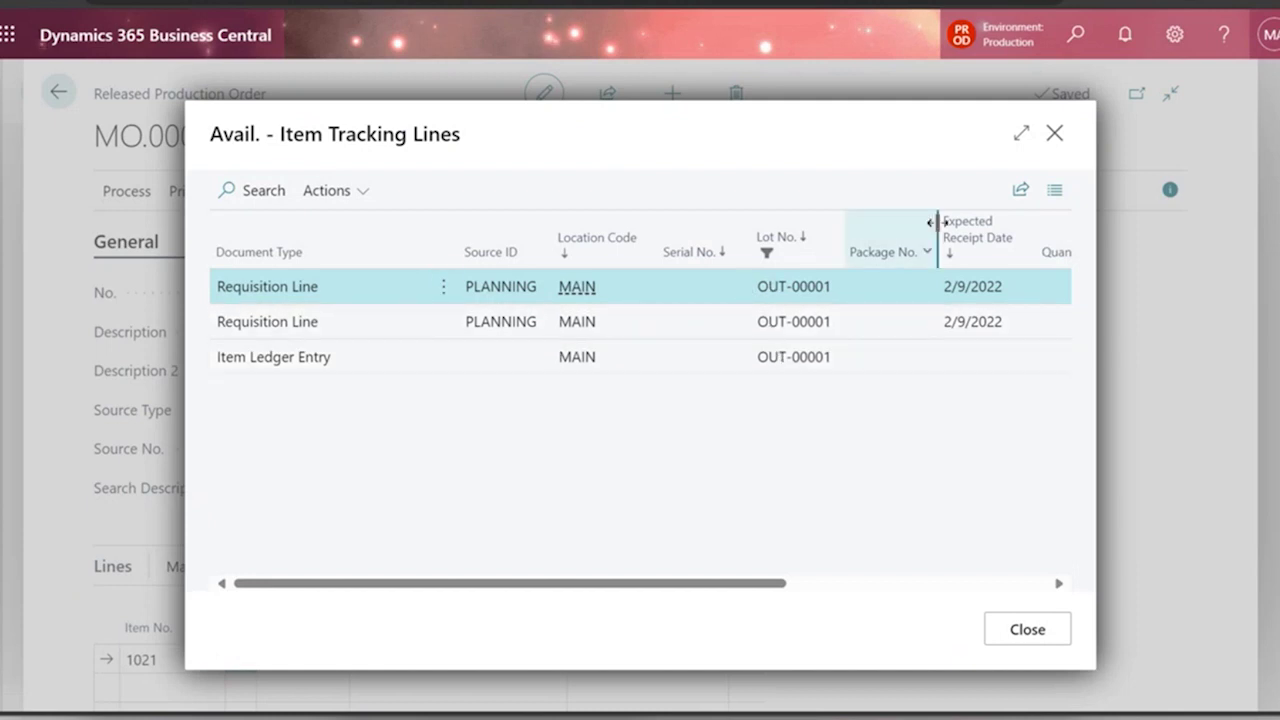
pyautogui.click(1020, 135)
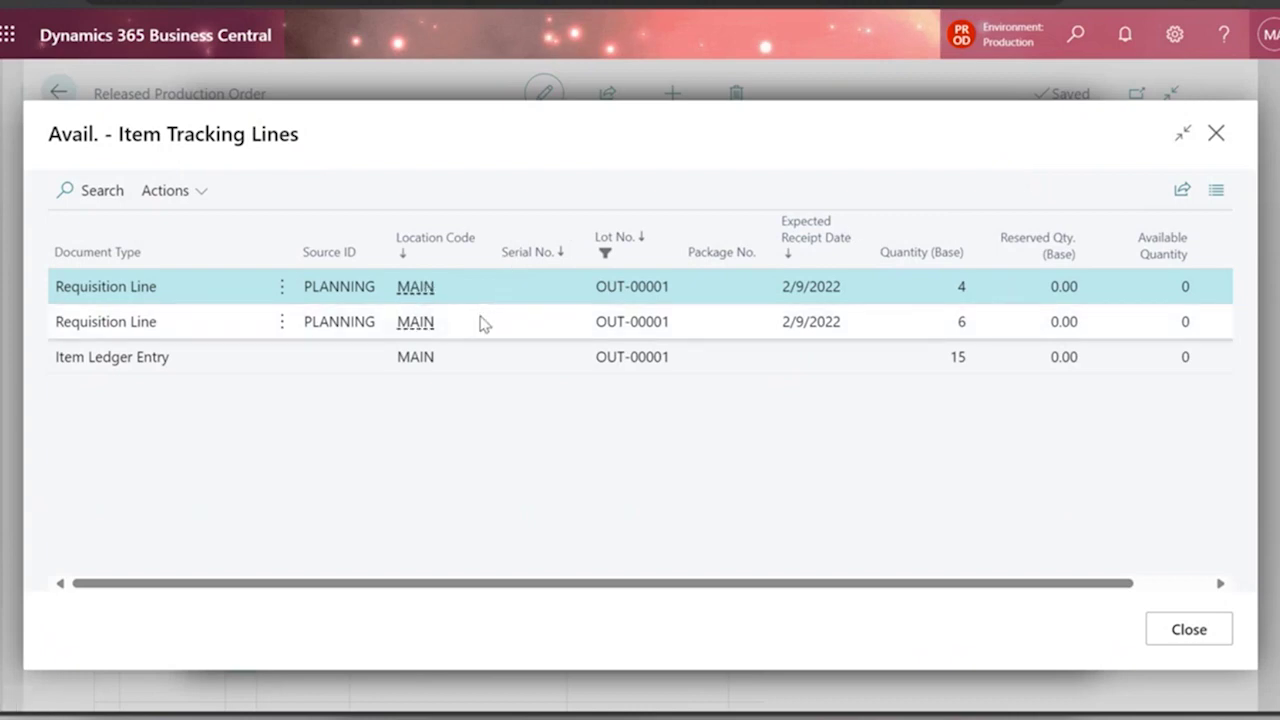
pyautogui.click(1214, 144)
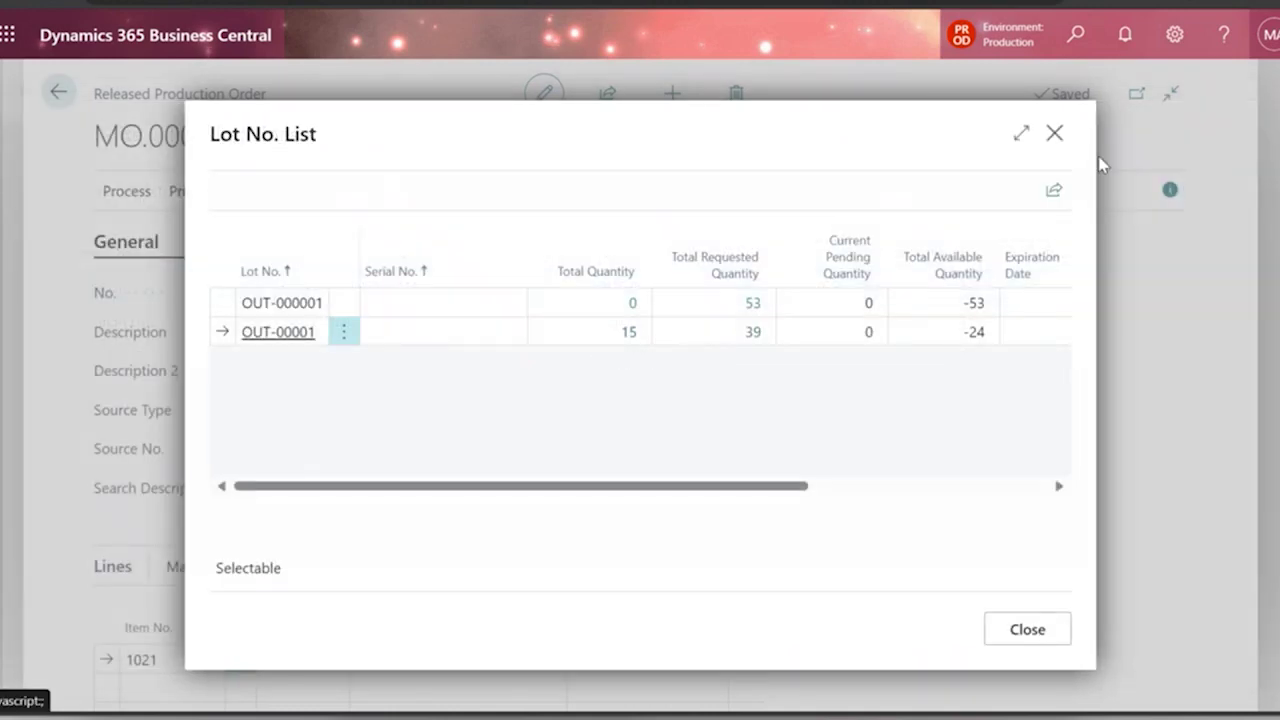
pyautogui.click(1057, 136)
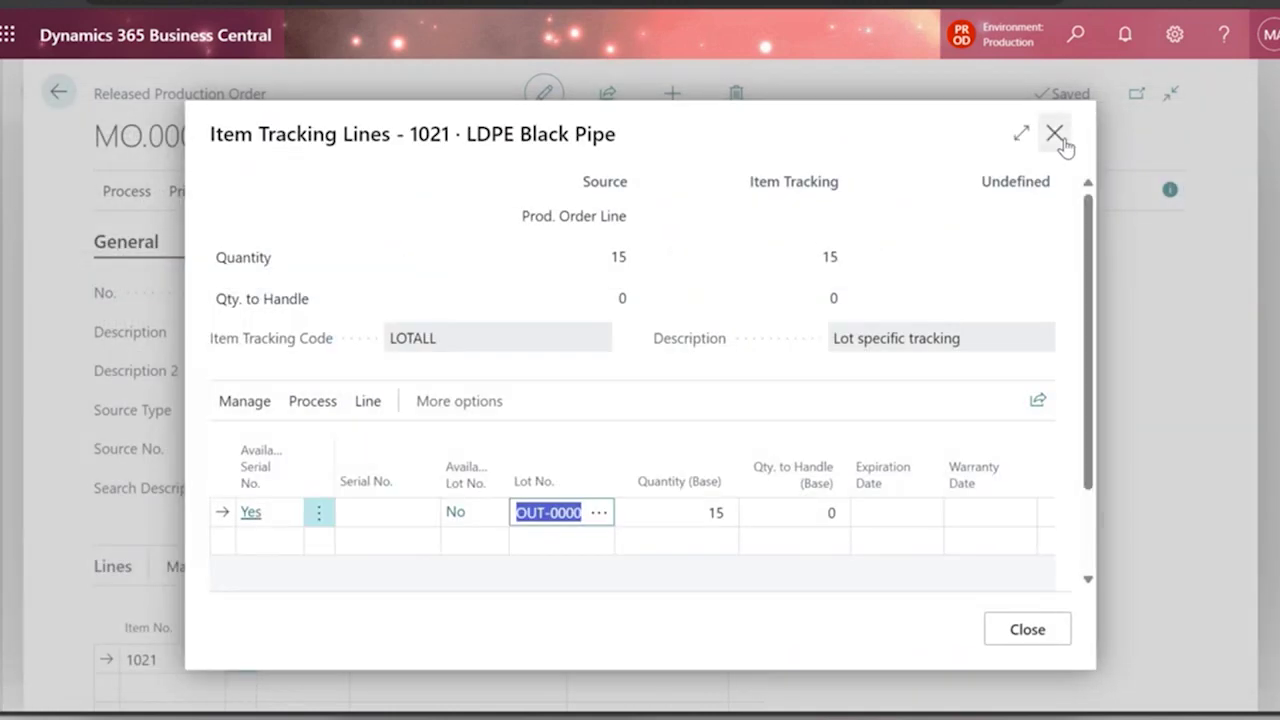
# Leave the item tracking lines, choosing to continue despite the inventory shortage, and return to the home page
pyautogui.click(1057, 136)
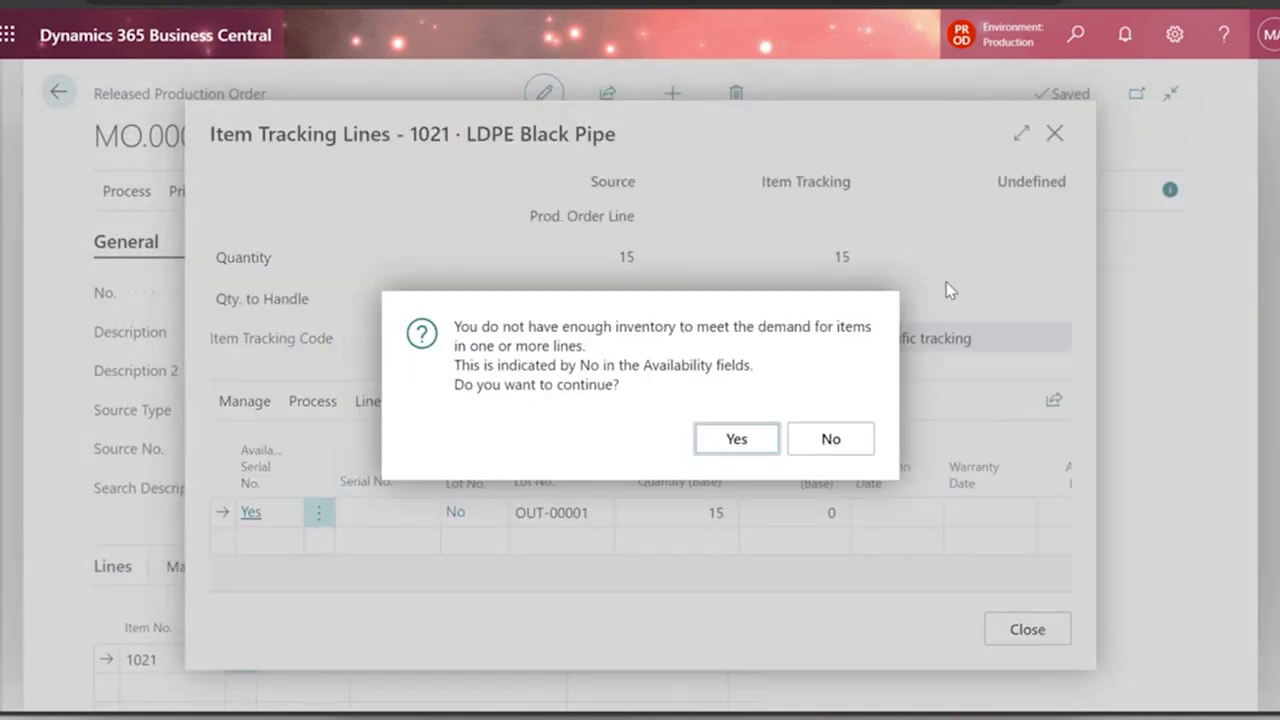
pyautogui.click(846, 447)
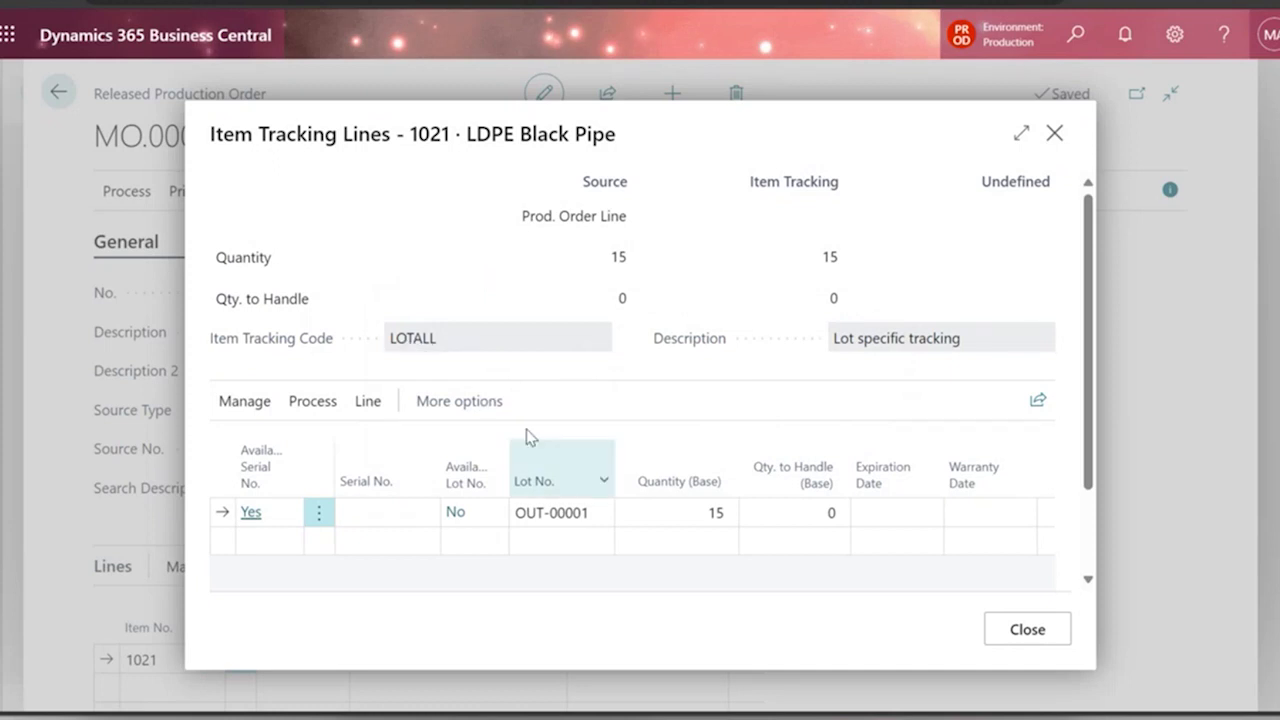
pyautogui.click(1055, 132)
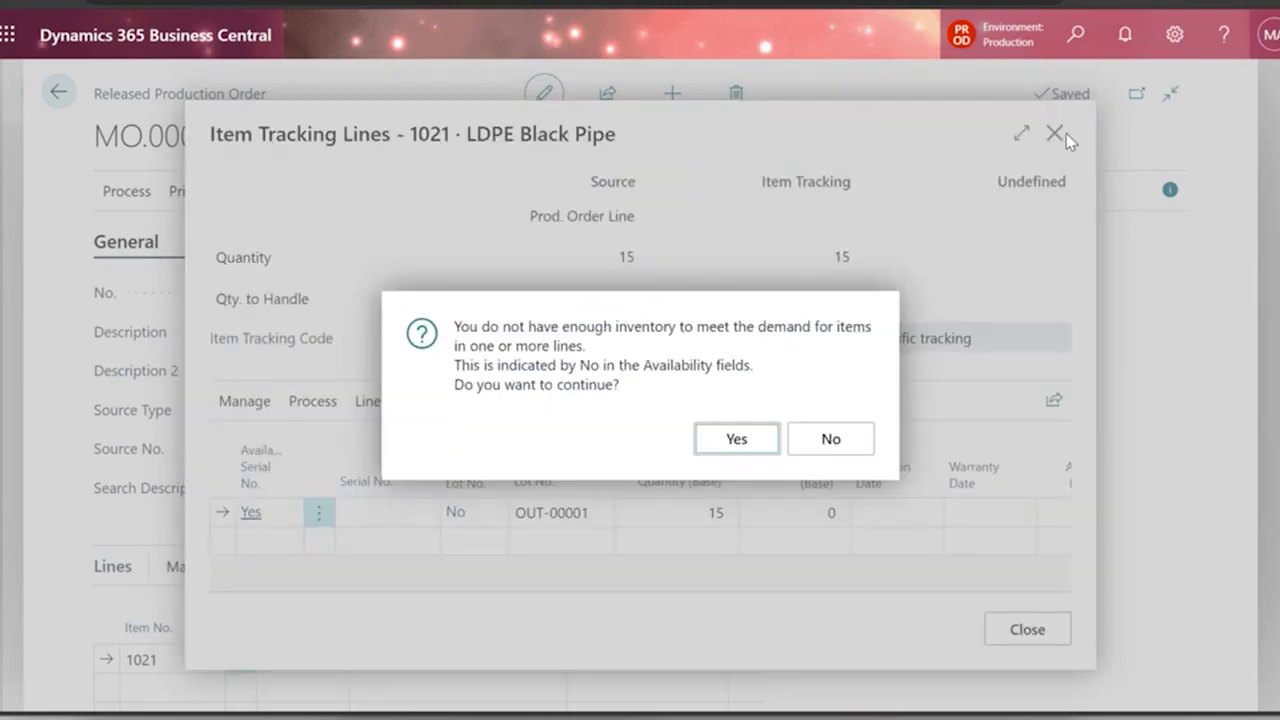
pyautogui.click(722, 436)
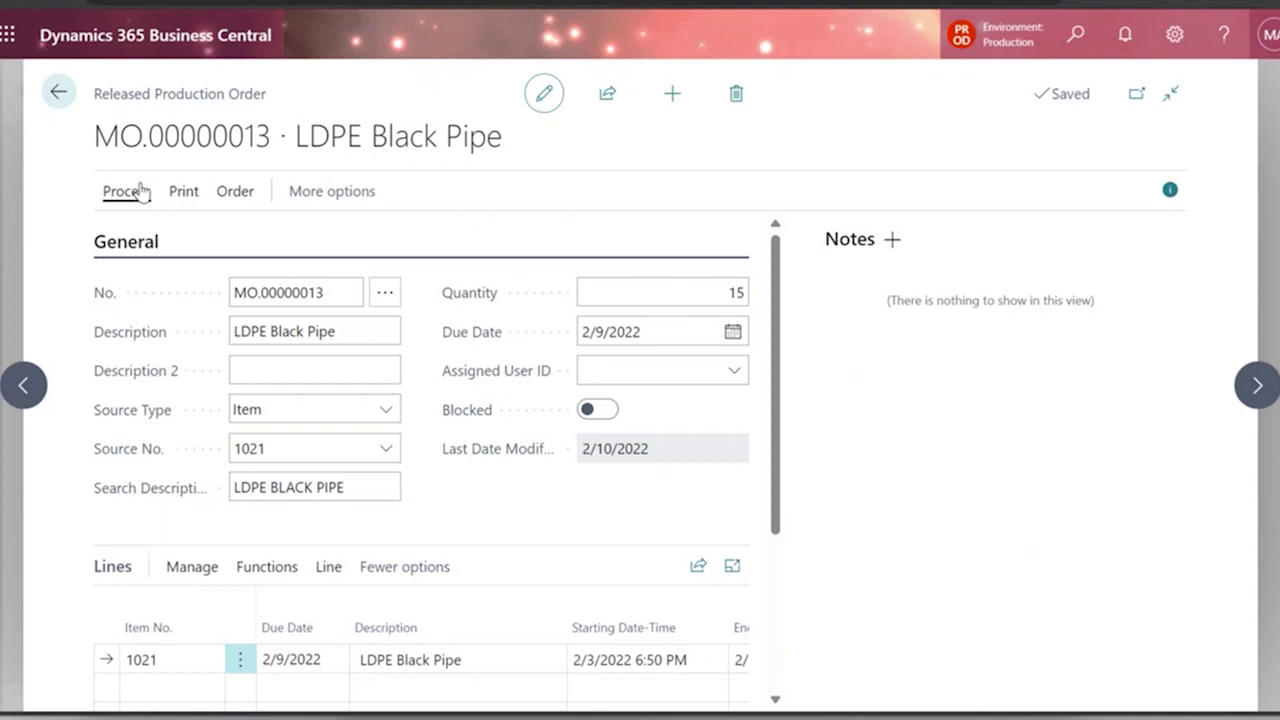
pyautogui.click(60, 97)
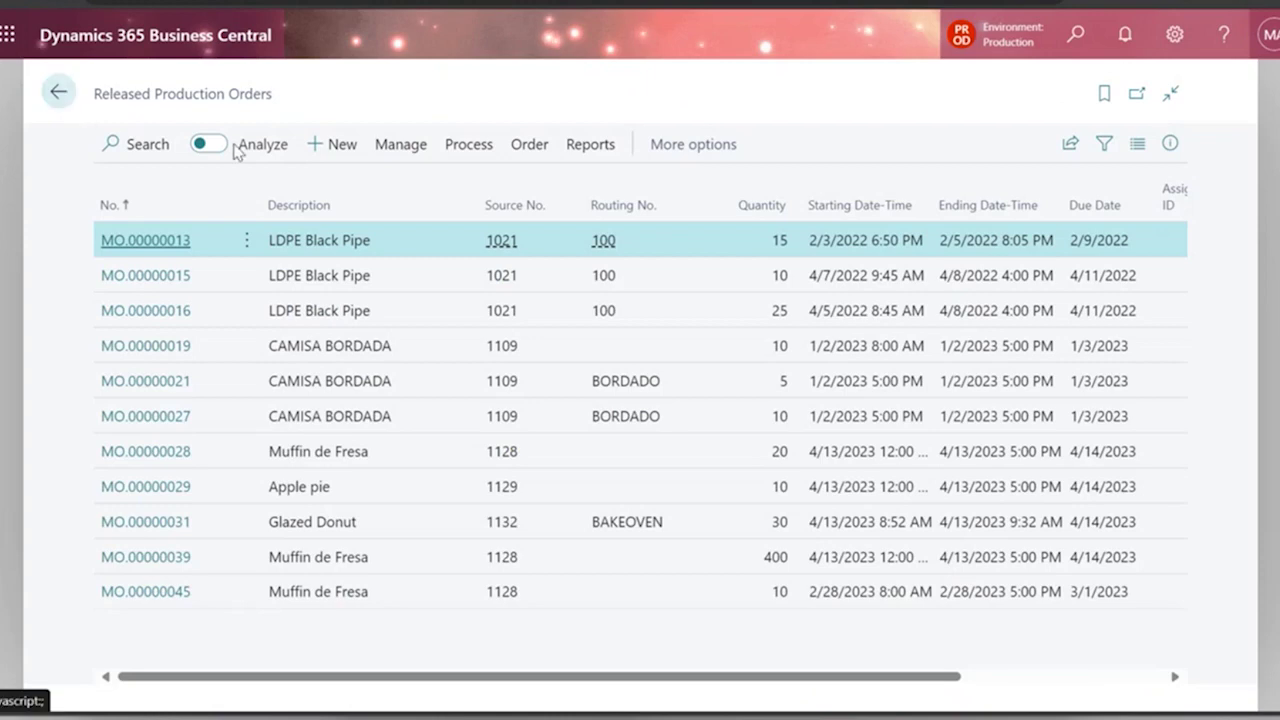
pyautogui.click(59, 92)
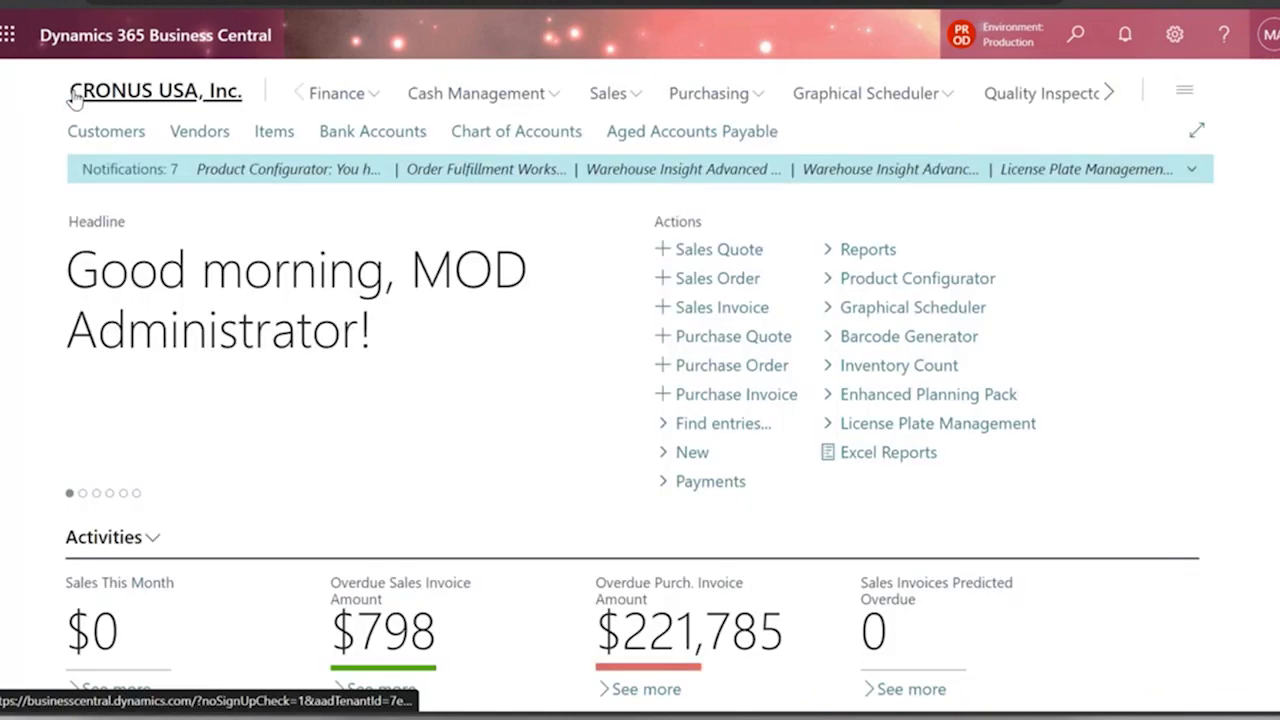
# Find the Order Planning page by searching for "planning req", and open it in the expanded view
pyautogui.click(1077, 36)
pyautogui.write('panning requi')
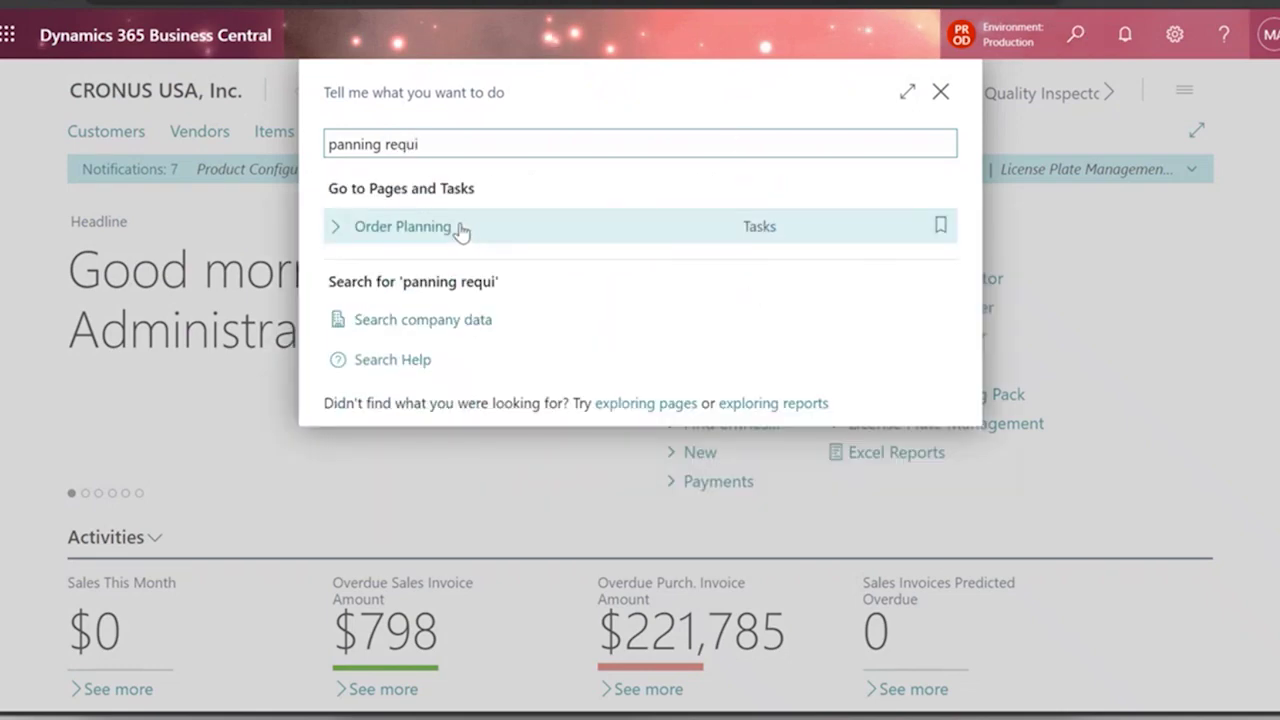
pyautogui.press('BackSpace')
pyautogui.press('BackSpace')
pyautogui.press('BackSpace')
pyautogui.press('BackSpace')
pyautogui.press('BackSpace')
pyautogui.press('BackSpace')
pyautogui.press('BackSpace')
pyautogui.press('BackSpace')
pyautogui.write('lanning')
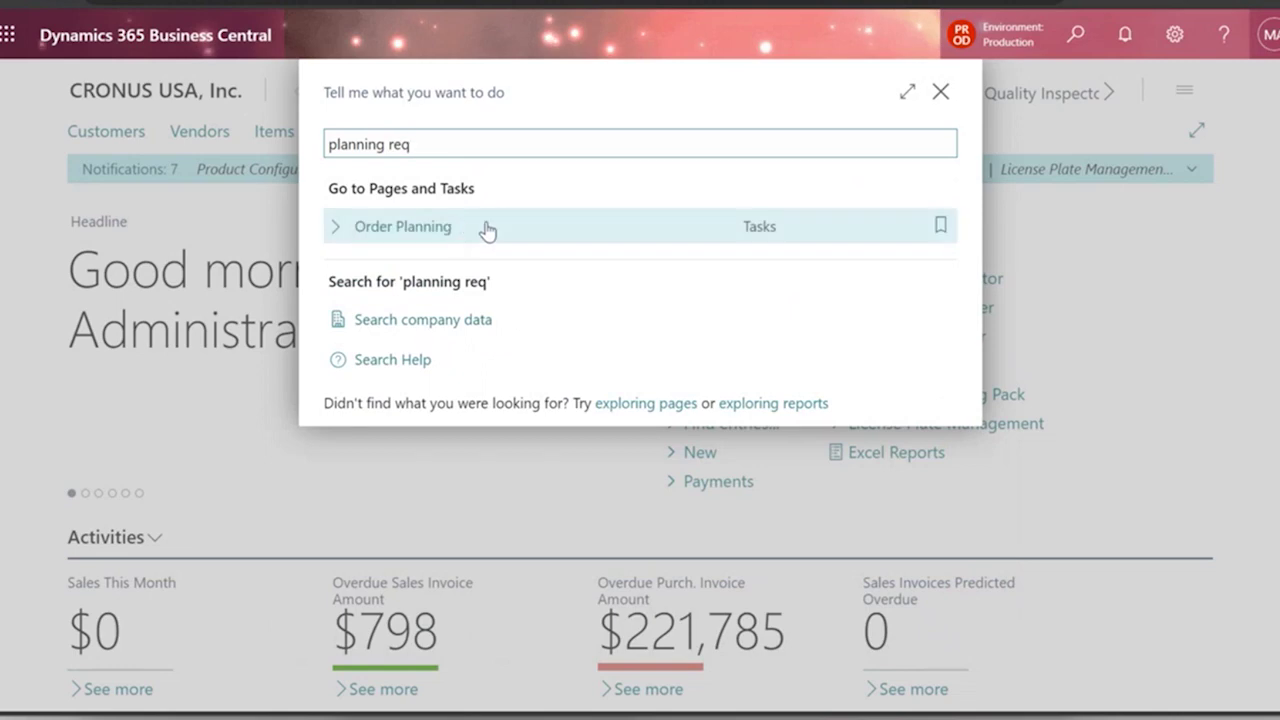
pyautogui.click(447, 238)
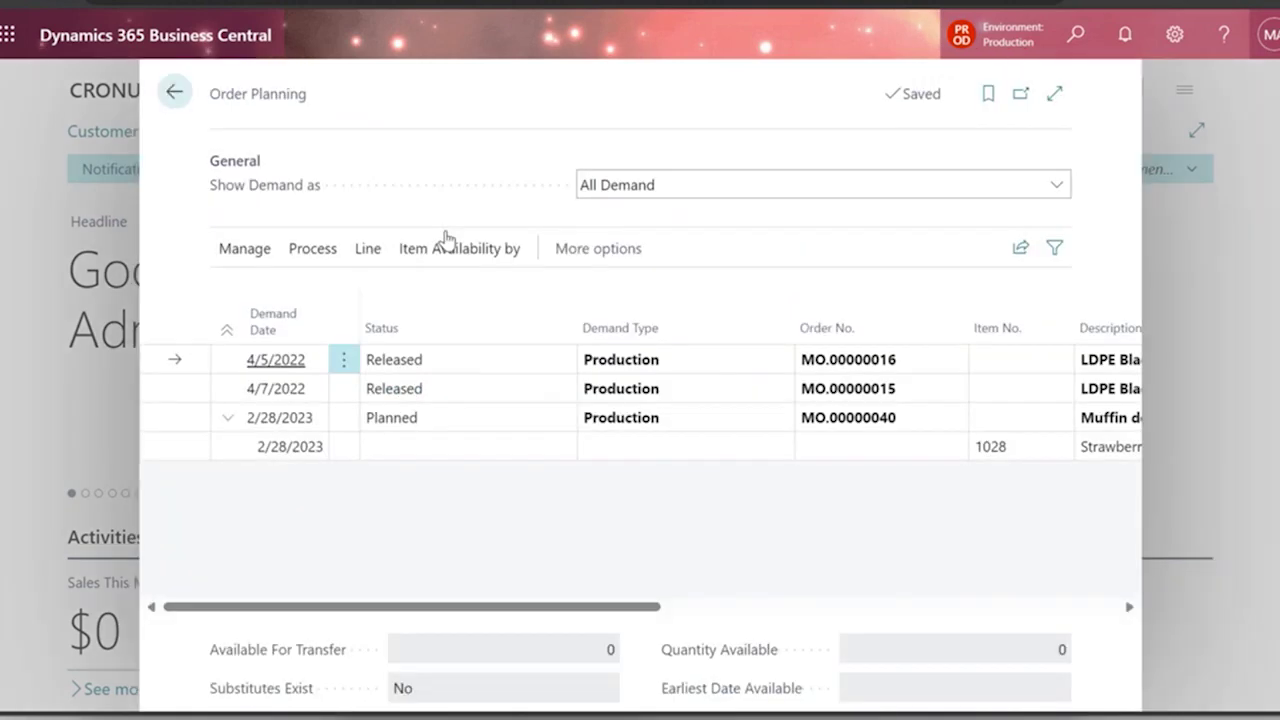
pyautogui.click(1054, 95)
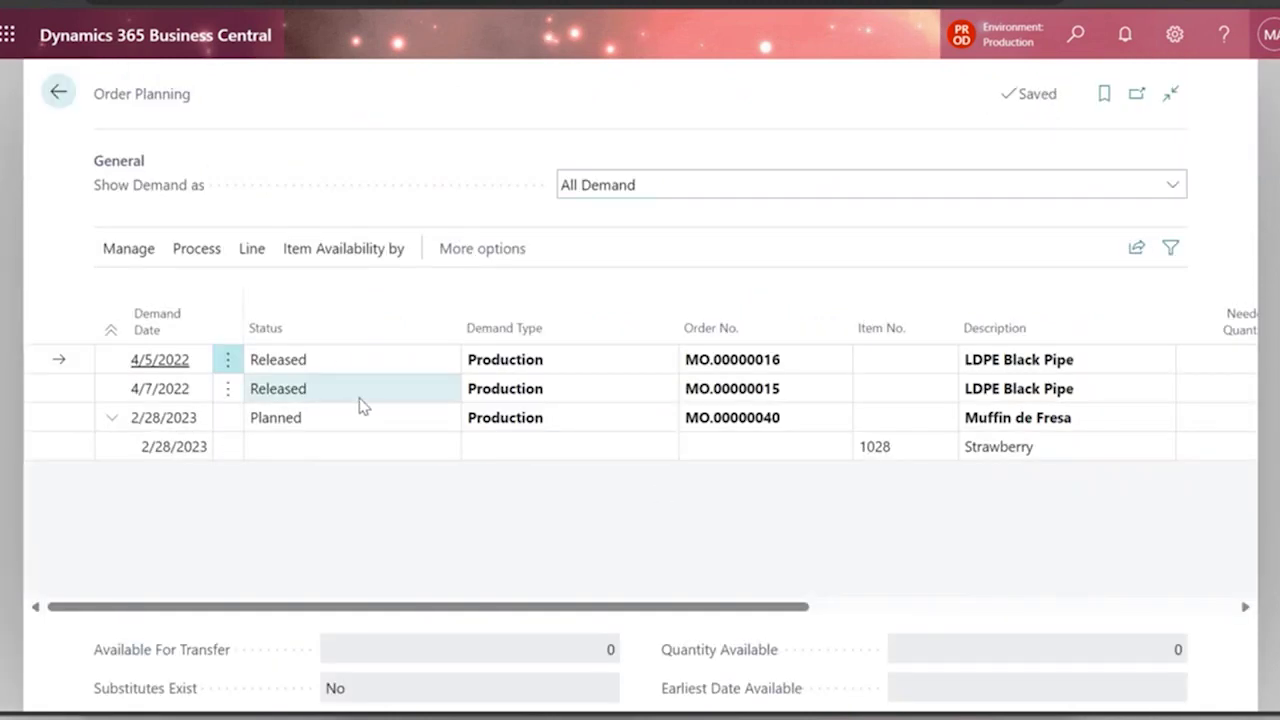
# Examine the planned Muffin de Fresa demand and its Strawberry component's needed quantity, replenishment system, supply source and order details
pyautogui.click(310, 427)
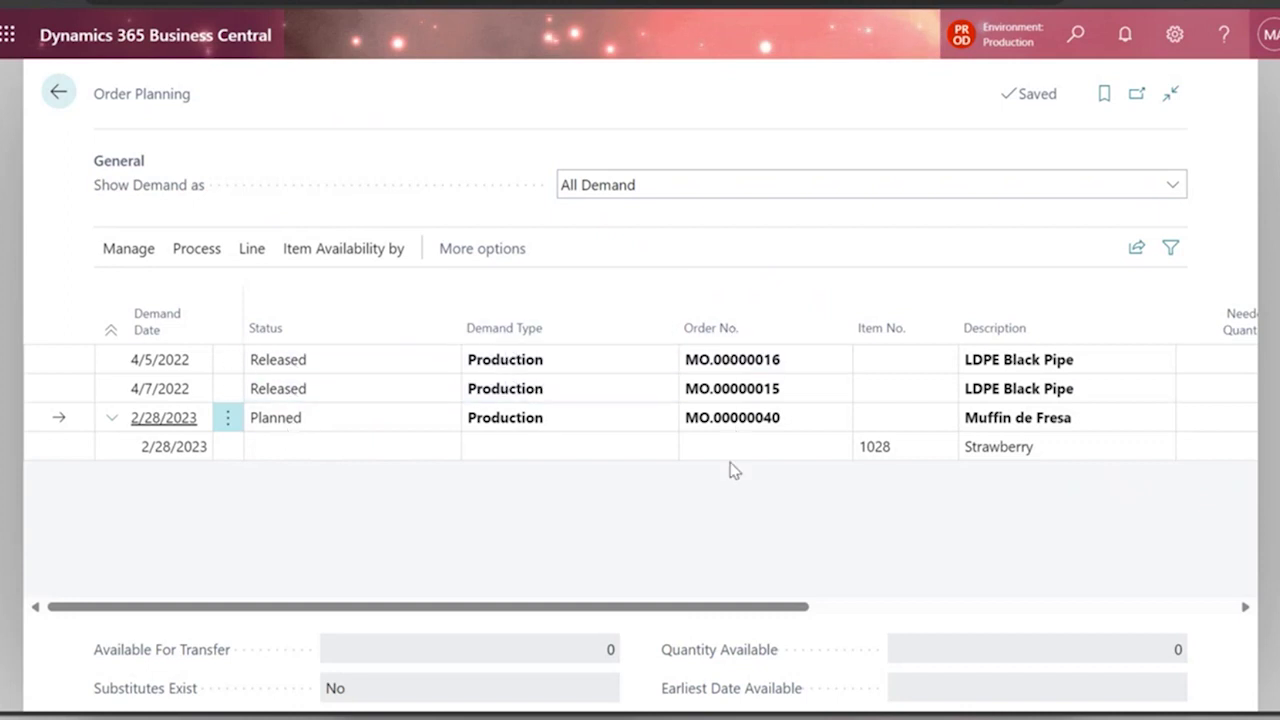
pyautogui.moveTo(627, 610); pyautogui.dragTo(971, 631)
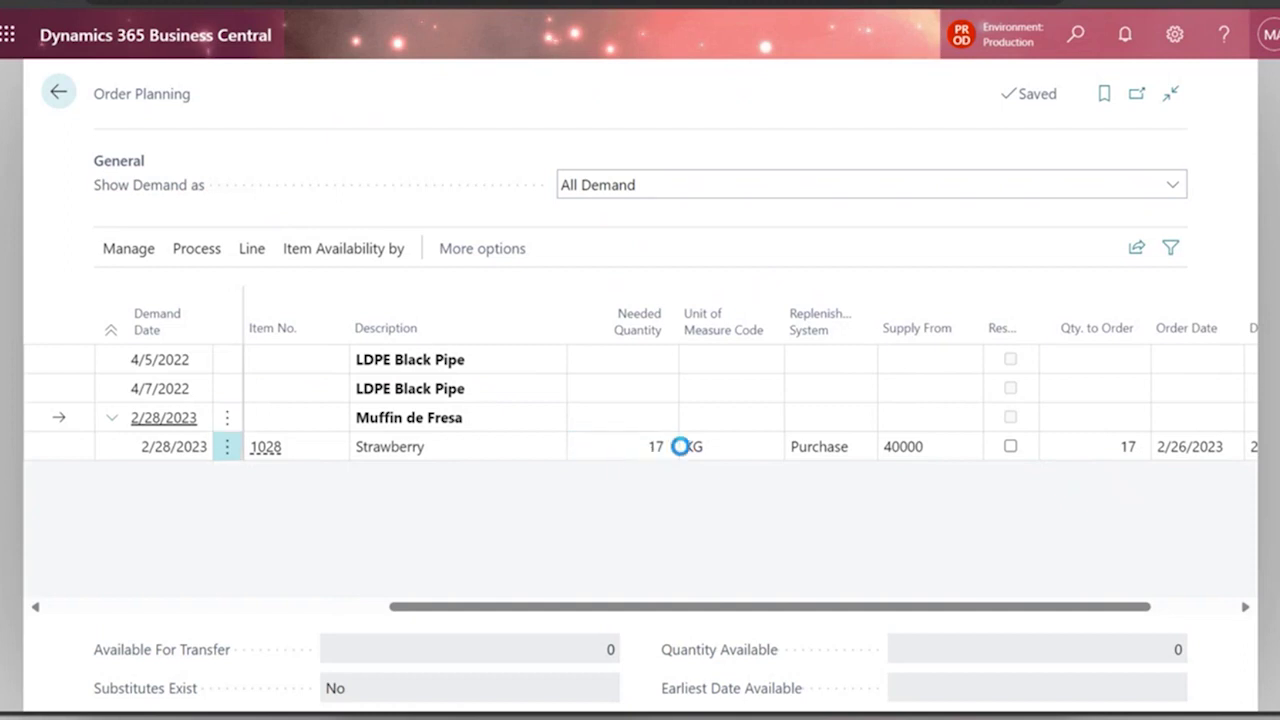
pyautogui.click(928, 449)
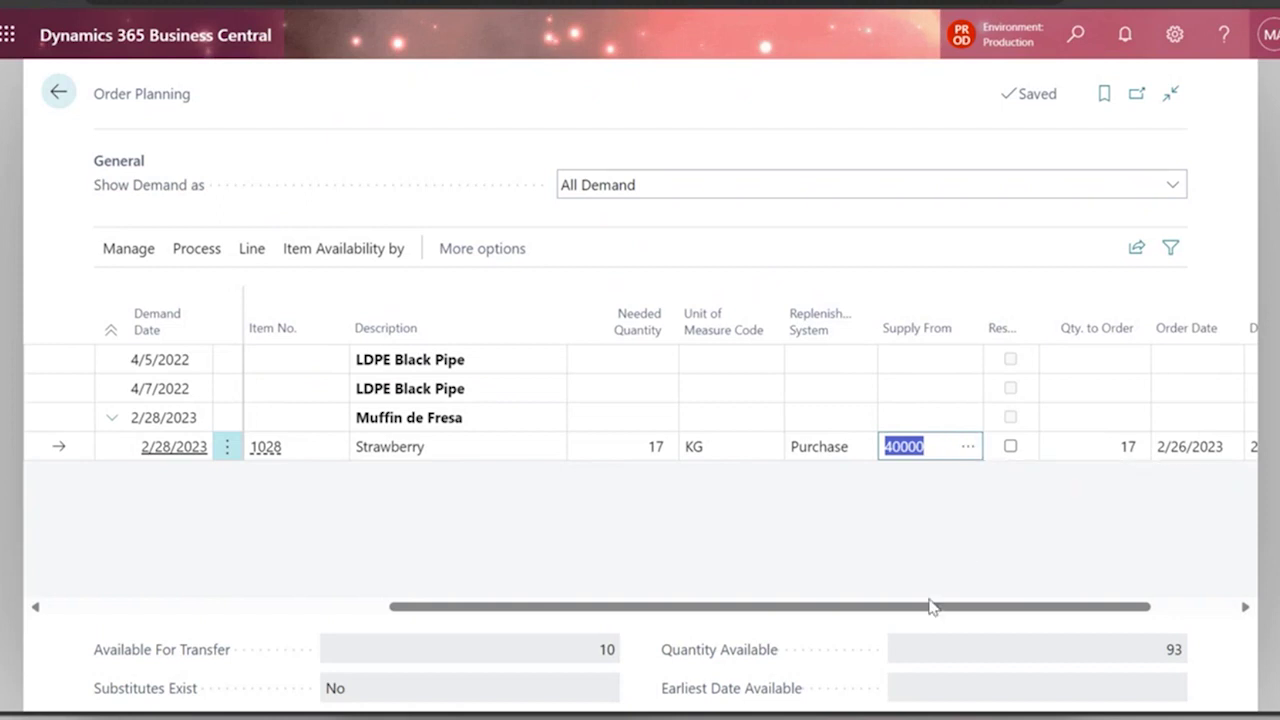
pyautogui.moveTo(929, 606); pyautogui.dragTo(423, 589)
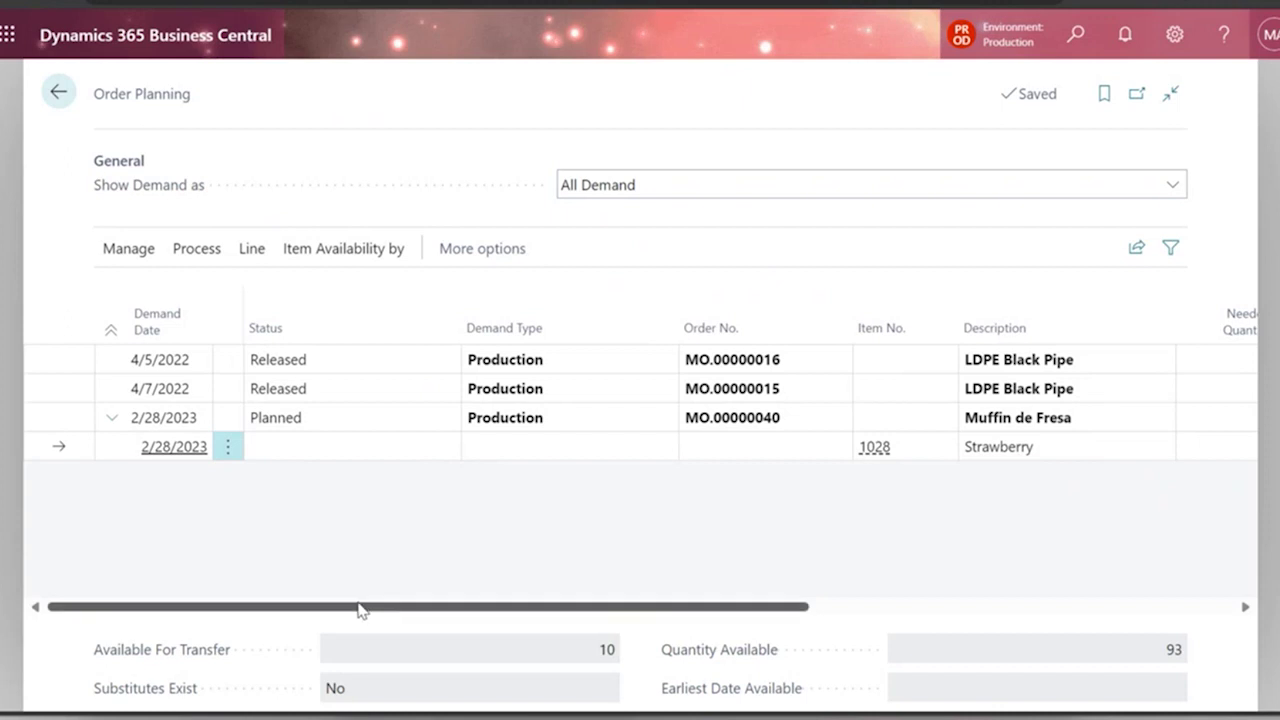
pyautogui.moveTo(360, 612); pyautogui.dragTo(495, 600)
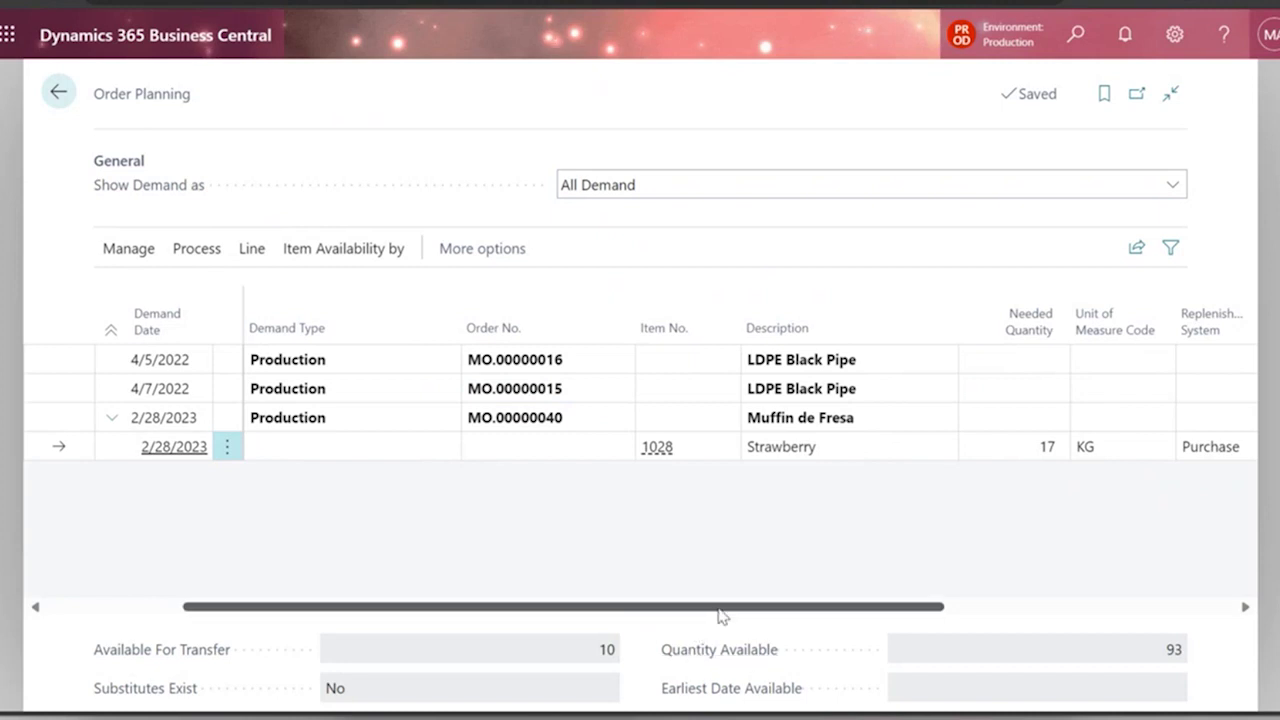
pyautogui.moveTo(722, 616); pyautogui.dragTo(1008, 613)
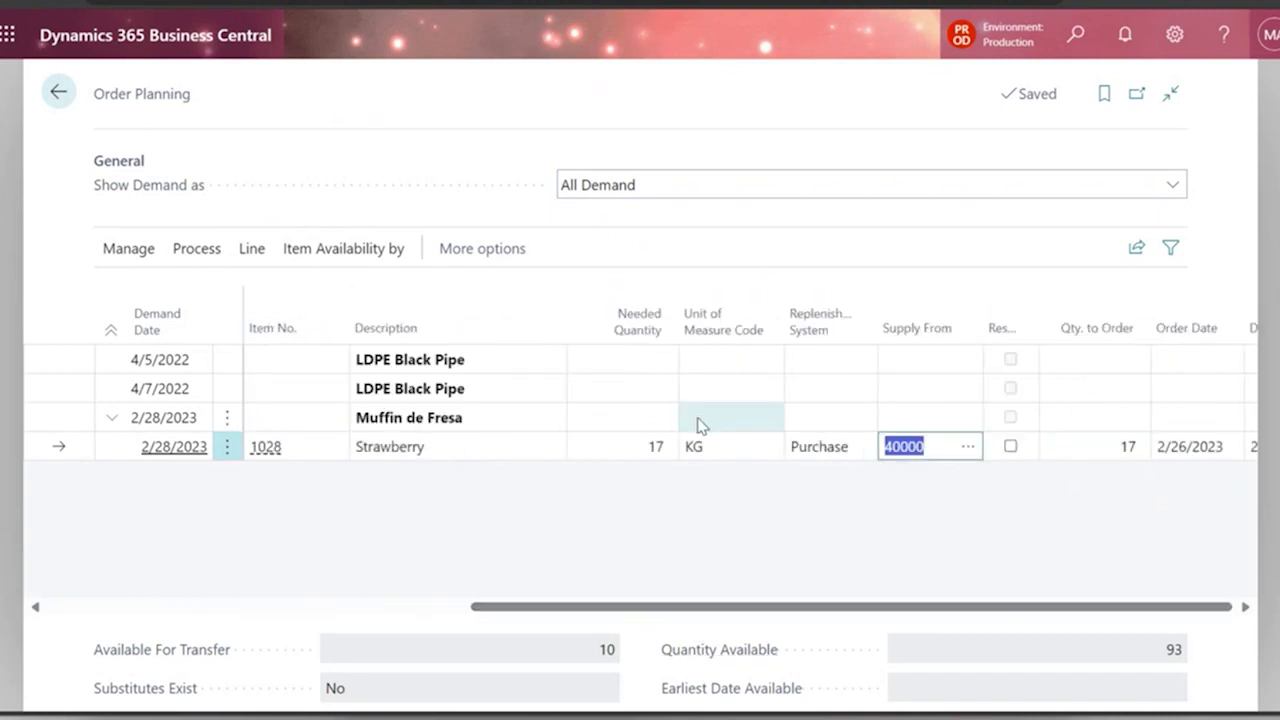
# Review the processing, management and line actions for the Strawberry demand, and view its alternative supply without applying it
pyautogui.click(183, 254)
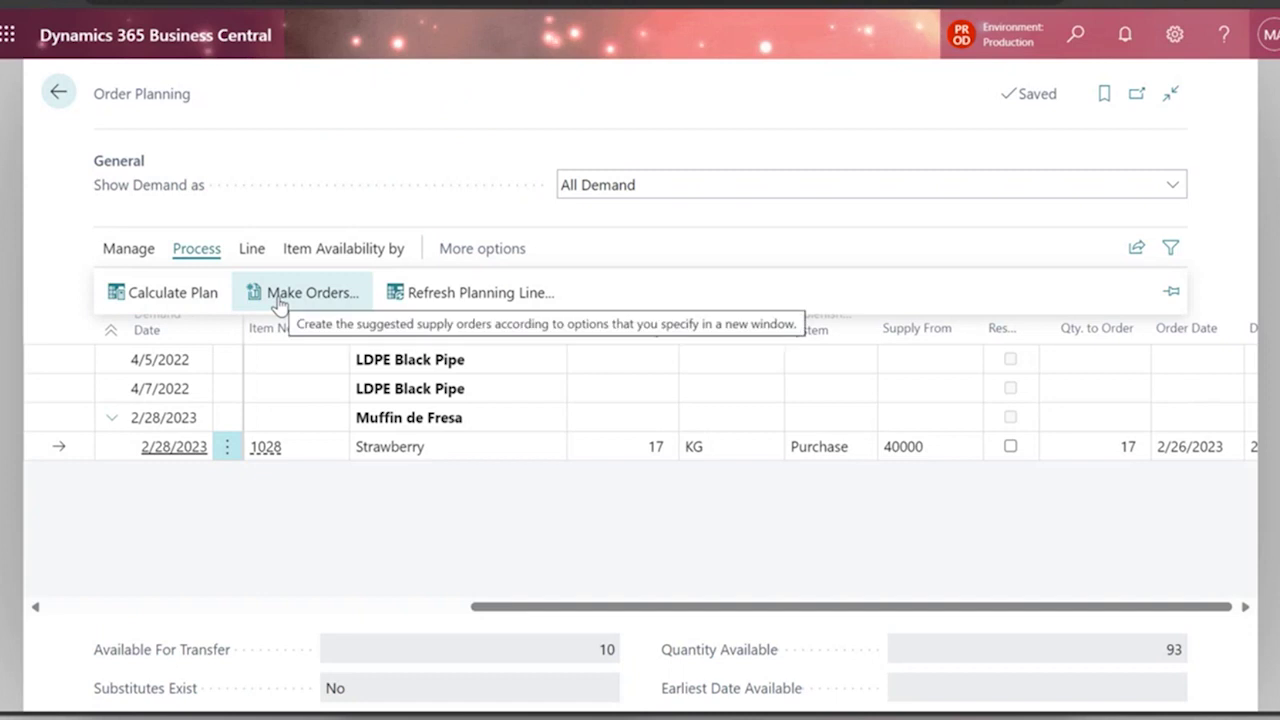
pyautogui.click(131, 250)
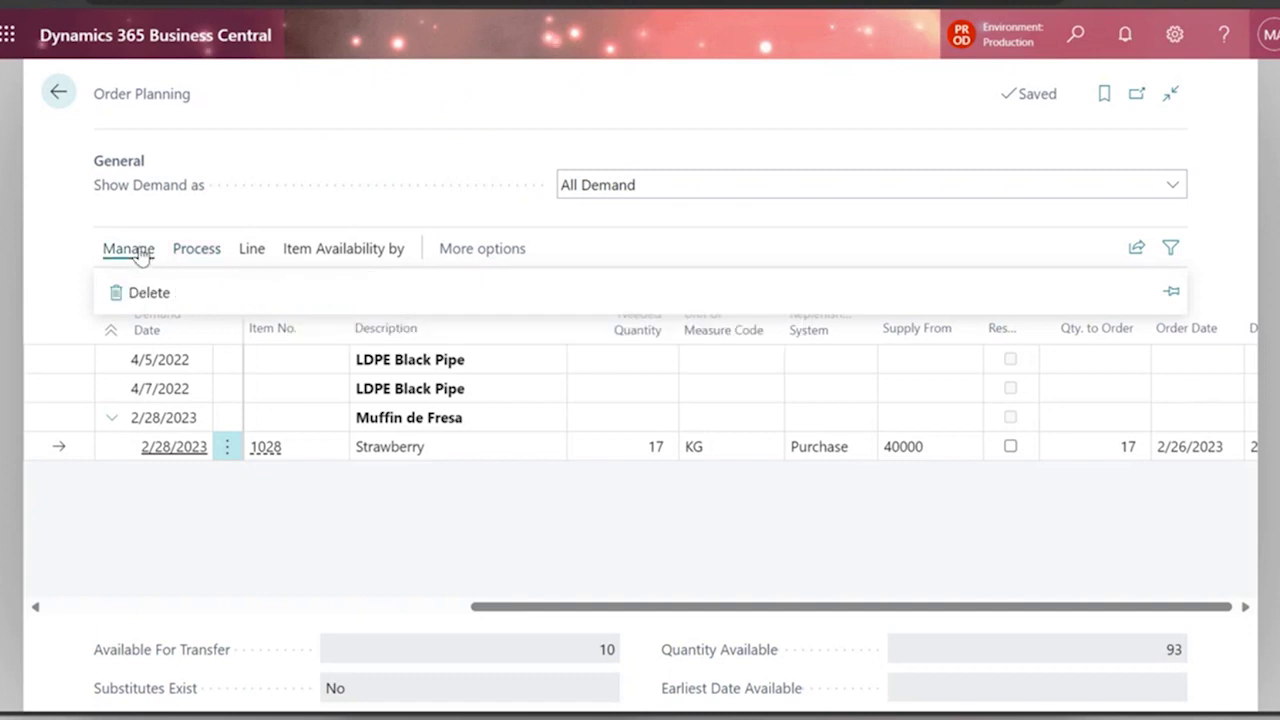
pyautogui.click(264, 254)
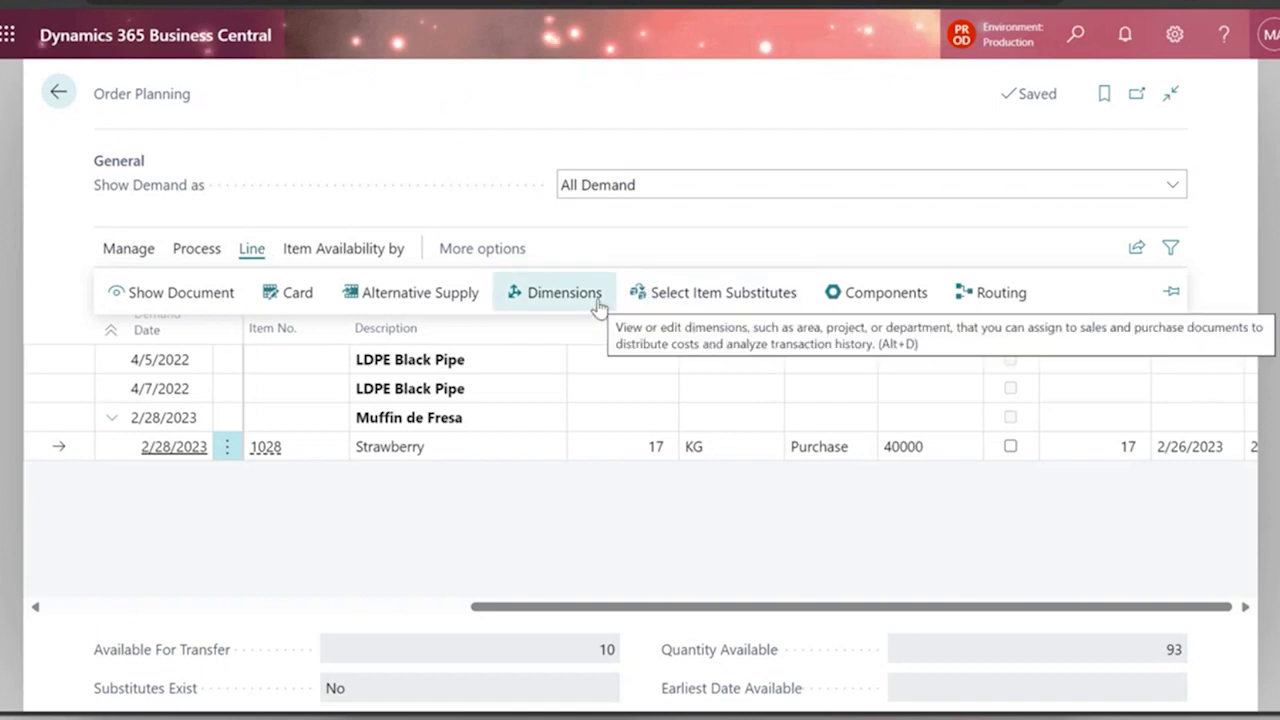
pyautogui.click(455, 300)
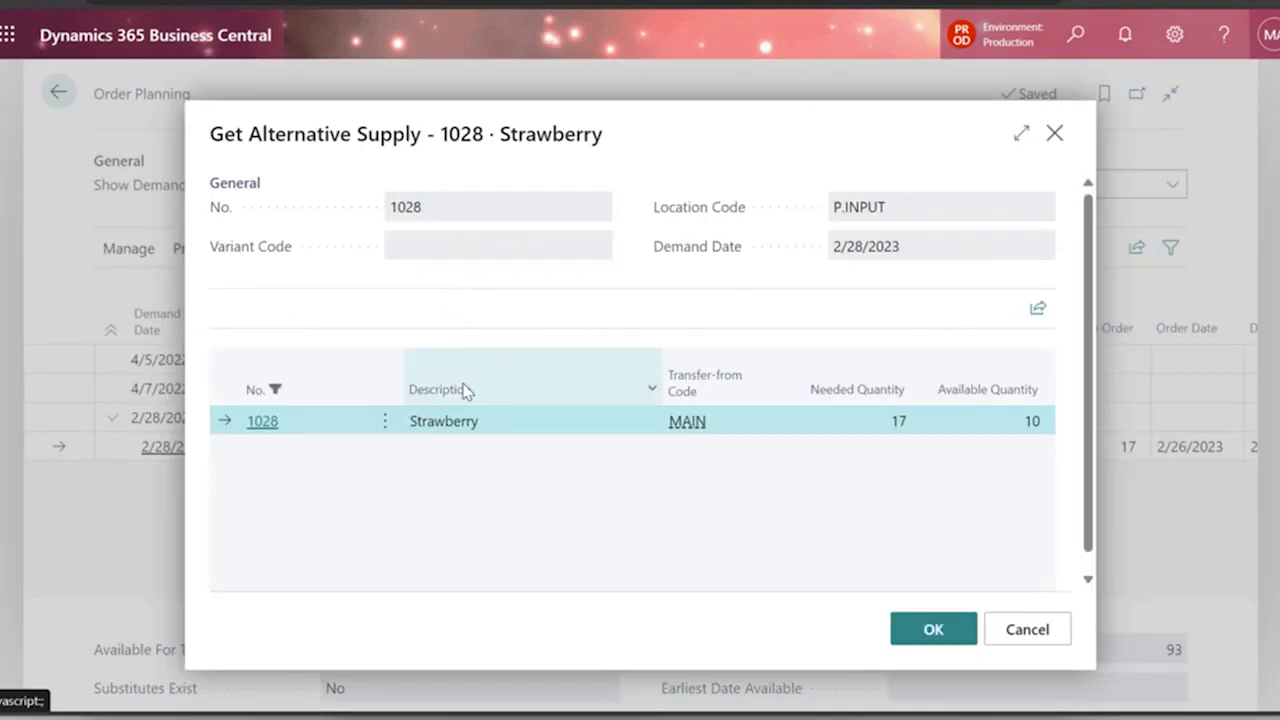
pyautogui.click(1053, 133)
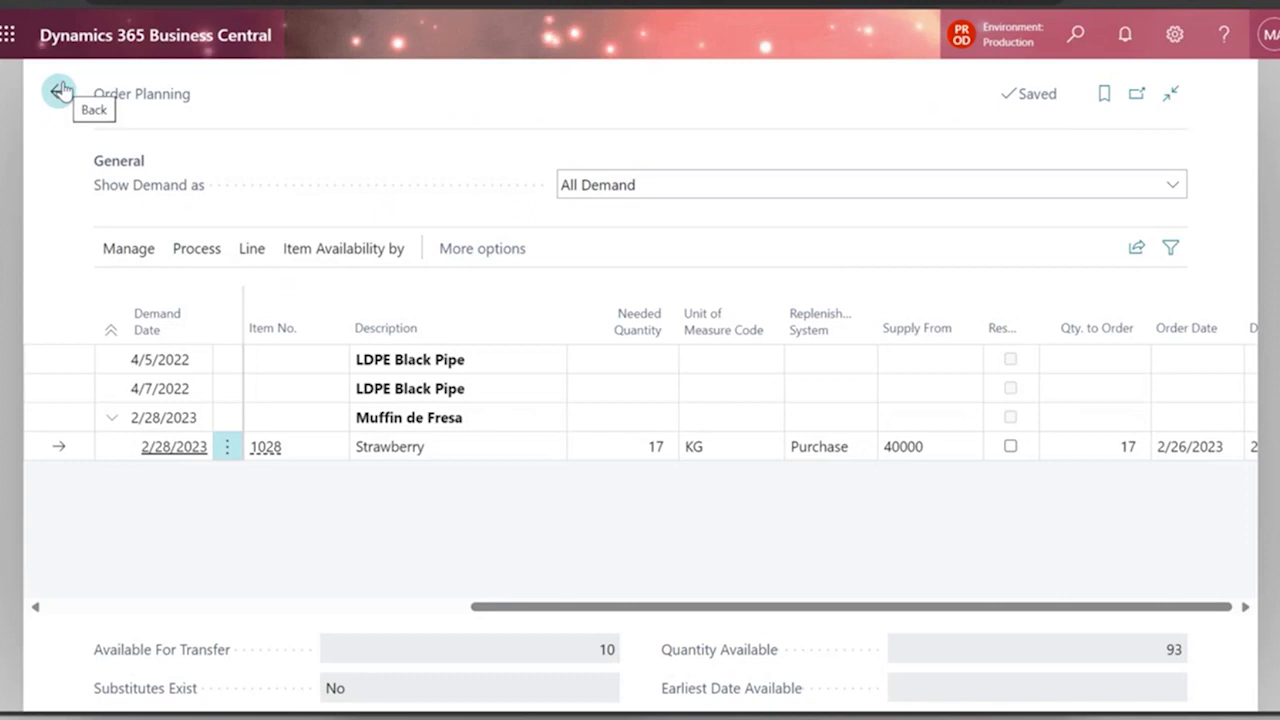
# Leave the Order Planning page and return to the home page
pyautogui.moveTo(96, 93); pyautogui.dragTo(207, 111)
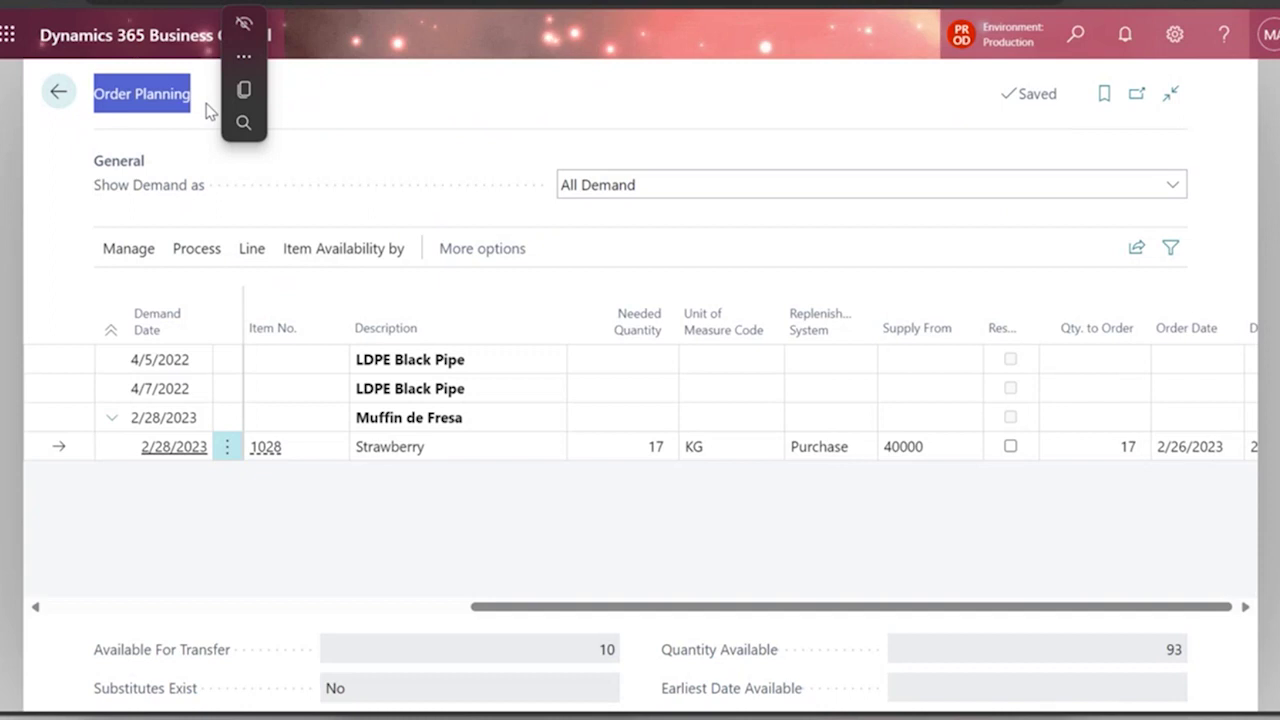
pyautogui.click(59, 95)
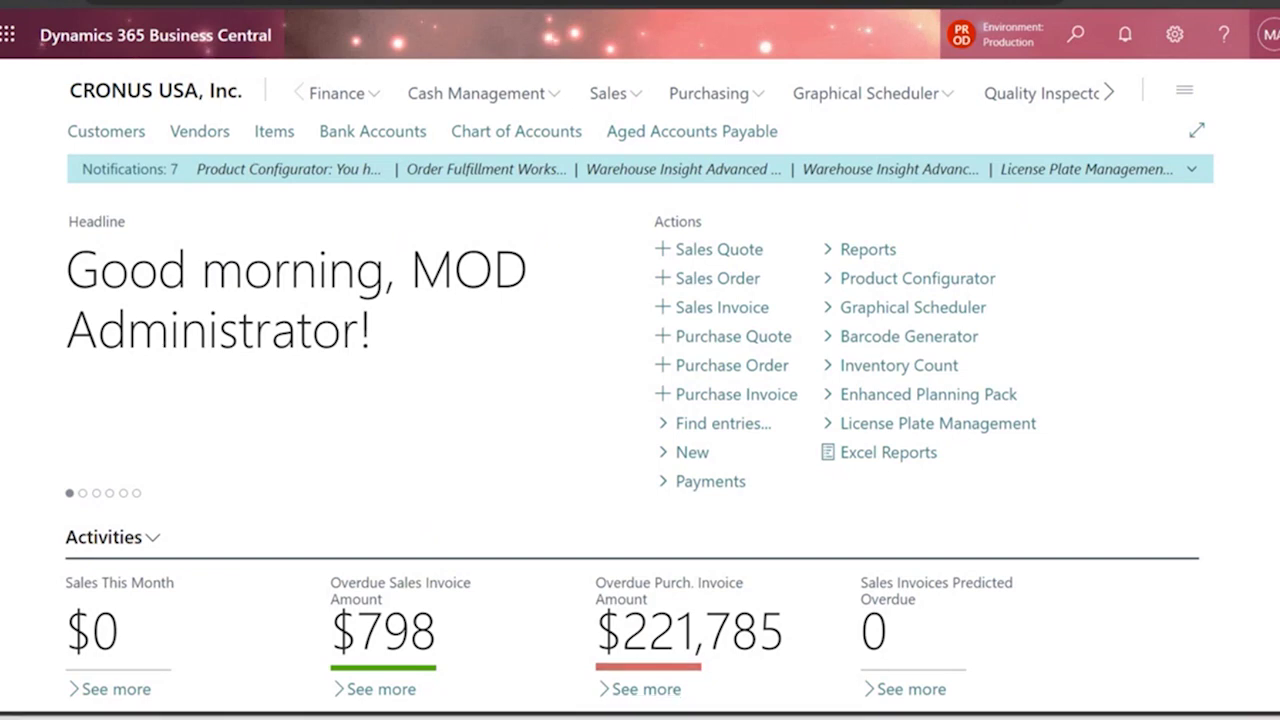
# Switch to the Microsoft Teams meeting, check the meeting chat for attendee questions, and return to Business Central
pyautogui.moveTo(975, 718)
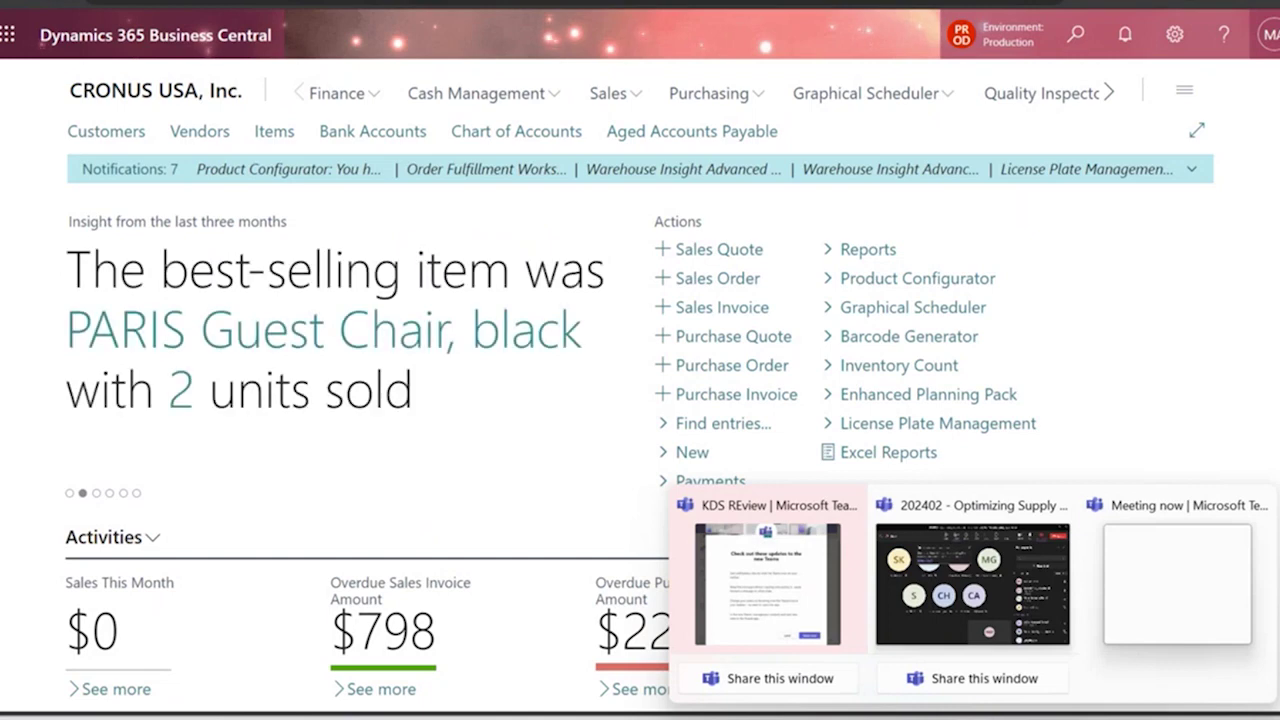
pyautogui.click(990, 590)
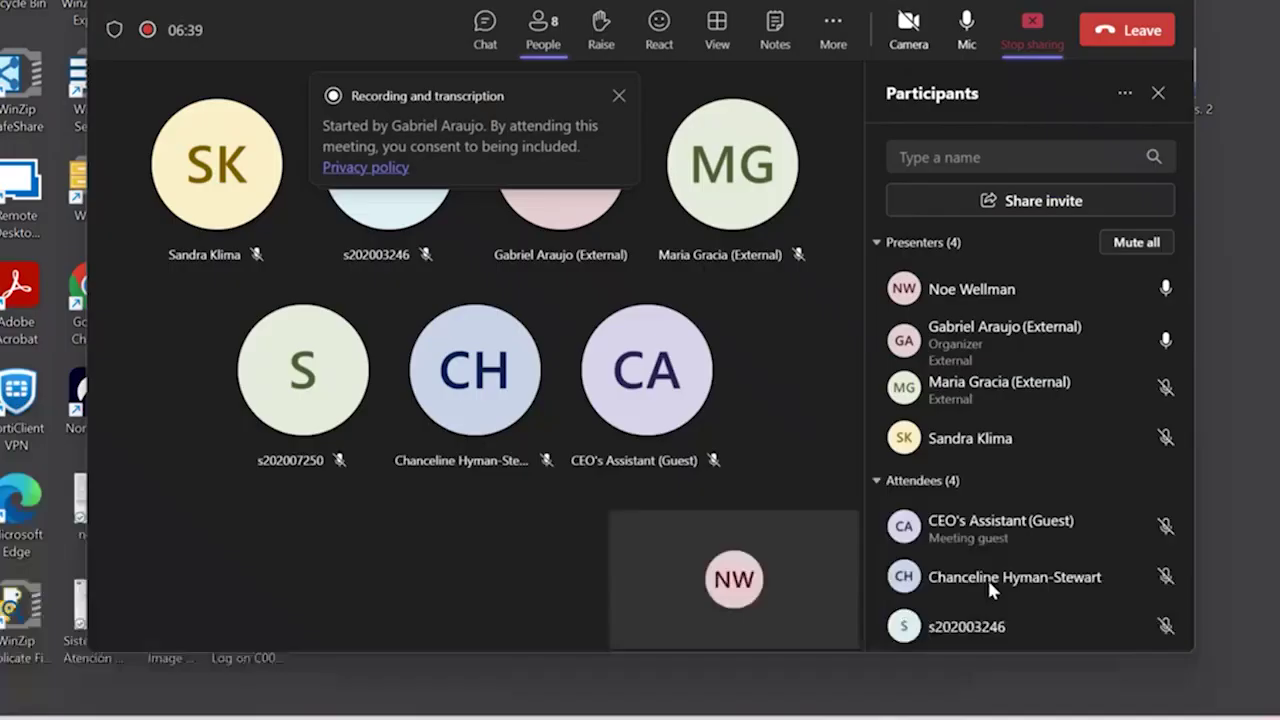
pyautogui.click(485, 42)
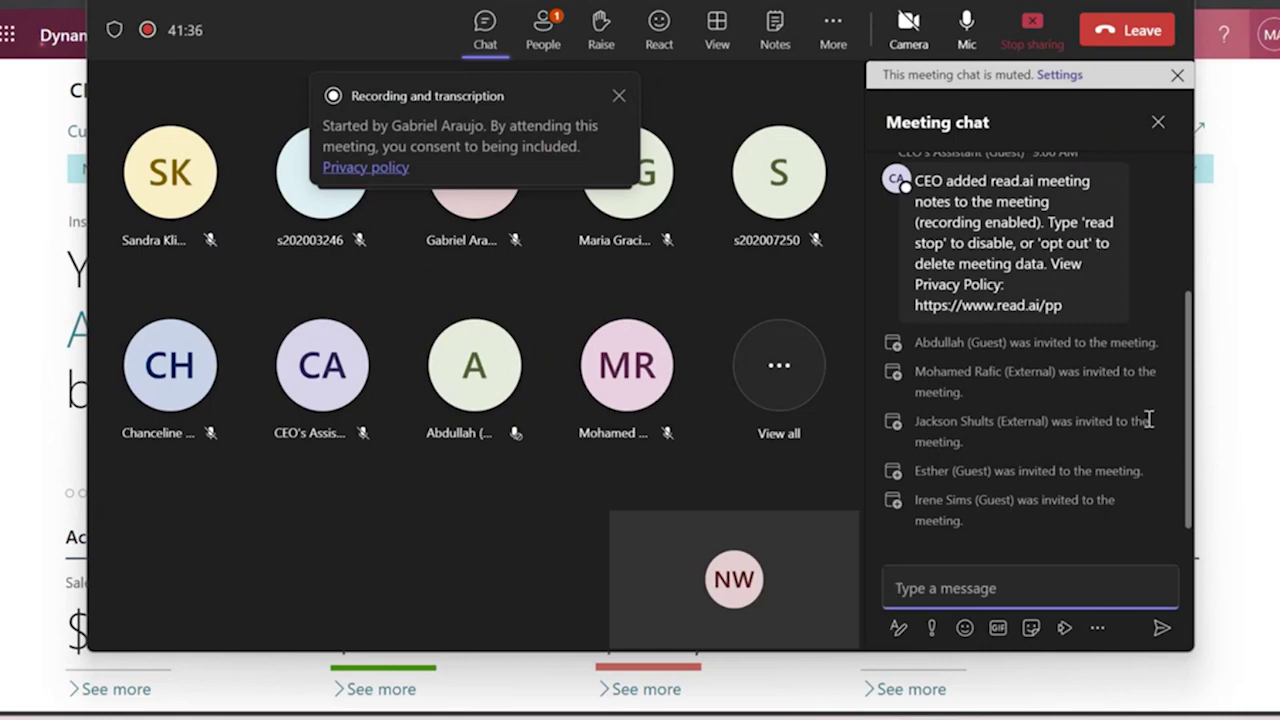
pyautogui.scroll(3, 1190, 340)
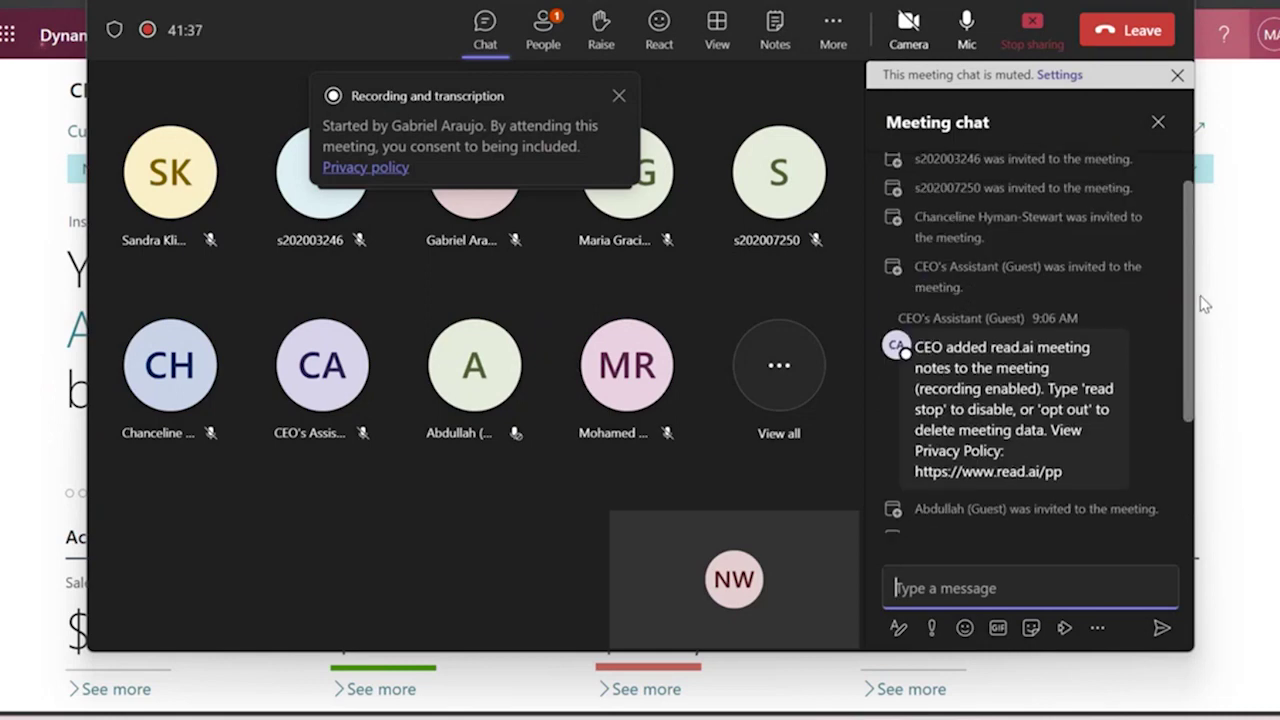
pyautogui.scroll(-3, 1168, 423)
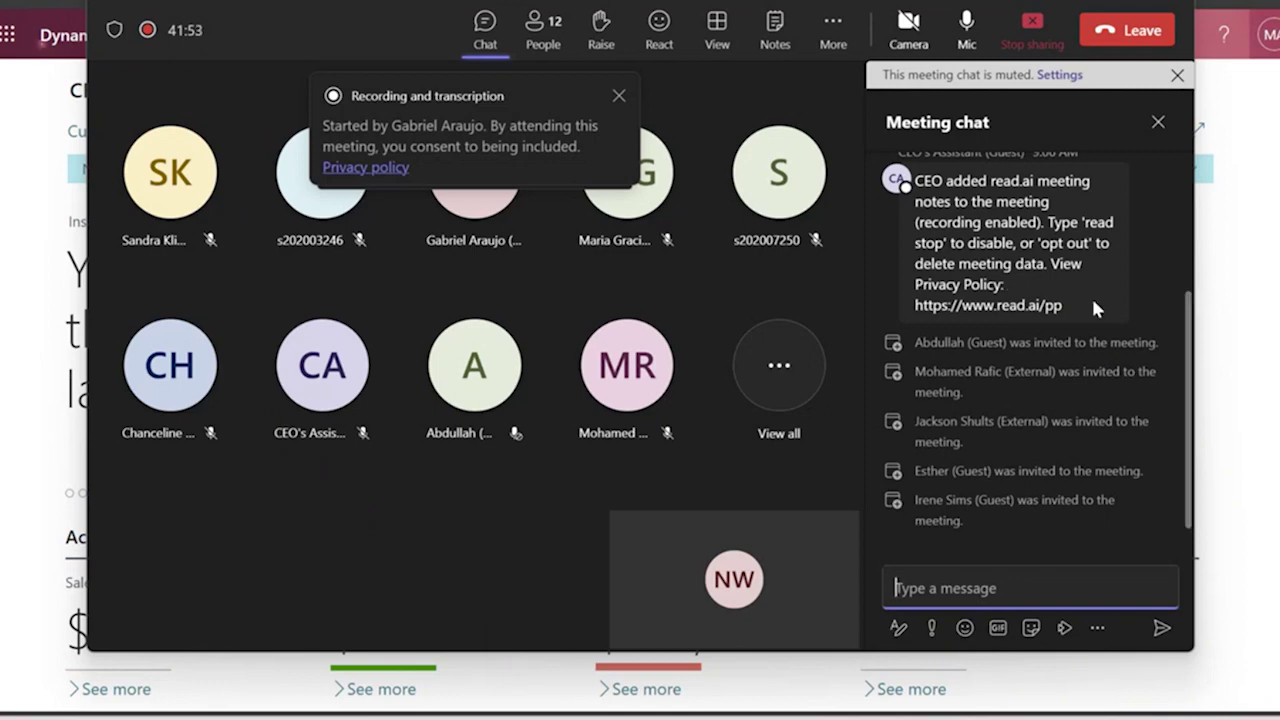
pyautogui.hotkey('alt', 'Tab')
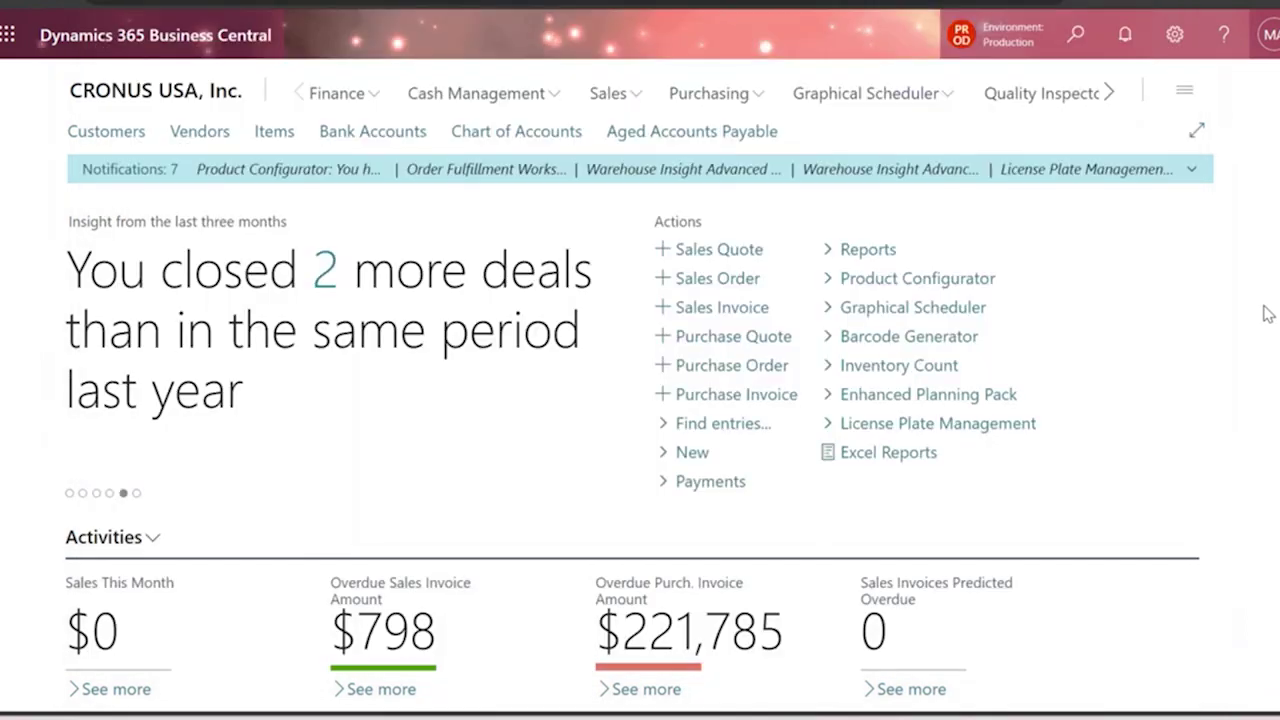